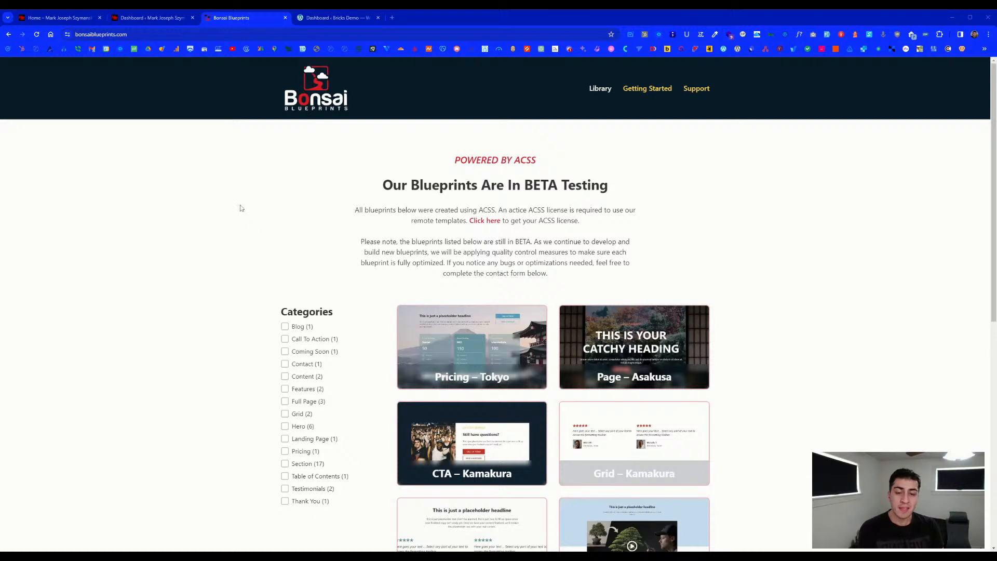
- Read the library page's introduction, including the Powered by ACSS line, the beta-testing heading and the ACSS license requirement
{"action": "left_click", "coordinate": [210, 34]}
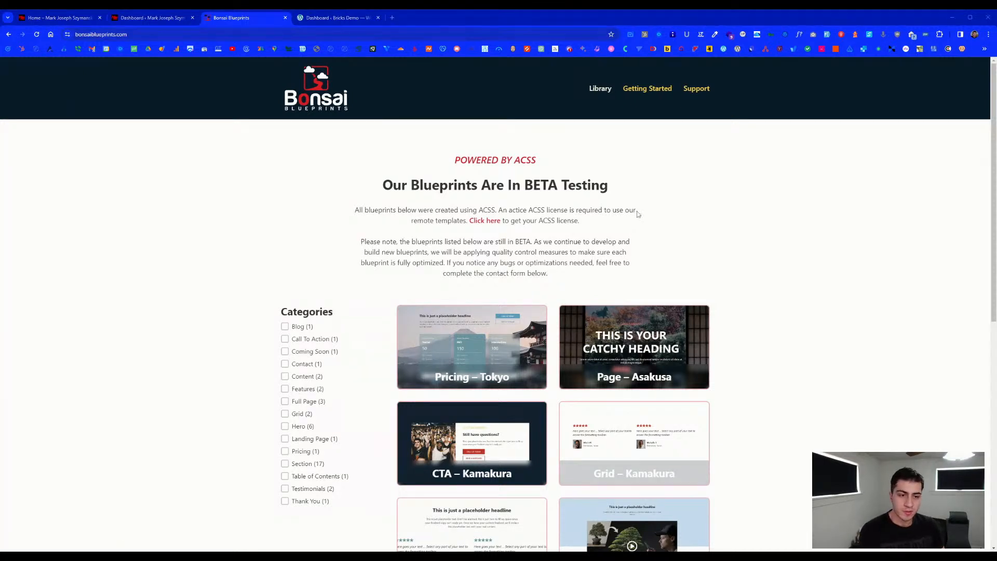
{"action": "left_click_drag", "start_coordinate": [469, 184], "coordinate": [600, 185]}
{"action": "left_click", "coordinate": [625, 202]}
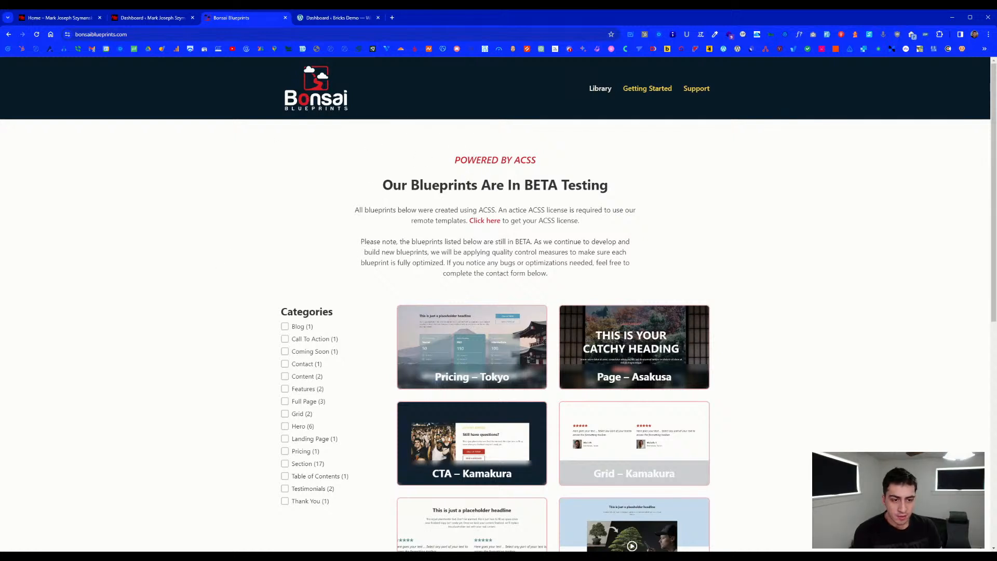
{"action": "left_click_drag", "start_coordinate": [451, 162], "coordinate": [567, 173]}
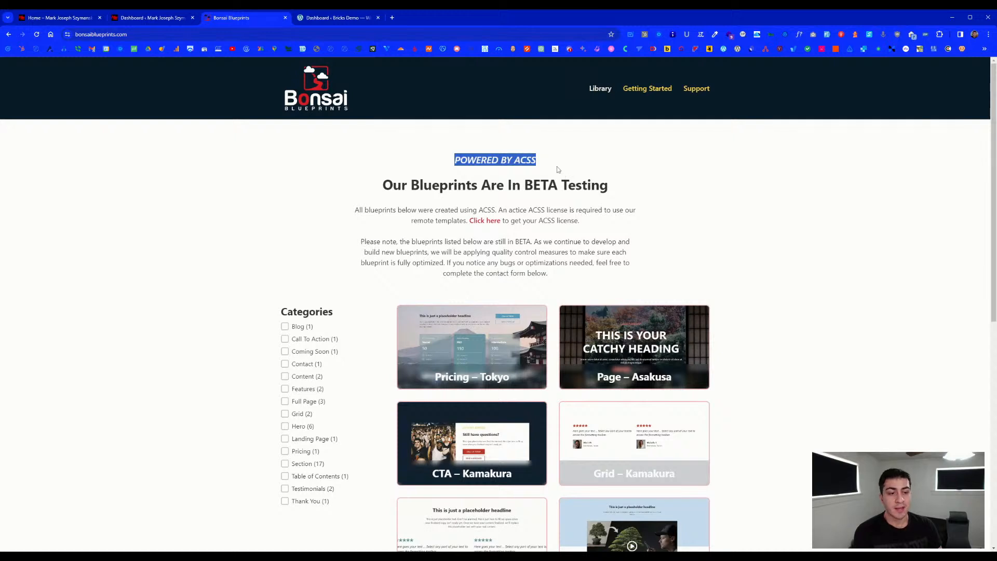
{"action": "left_click", "coordinate": [559, 169]}
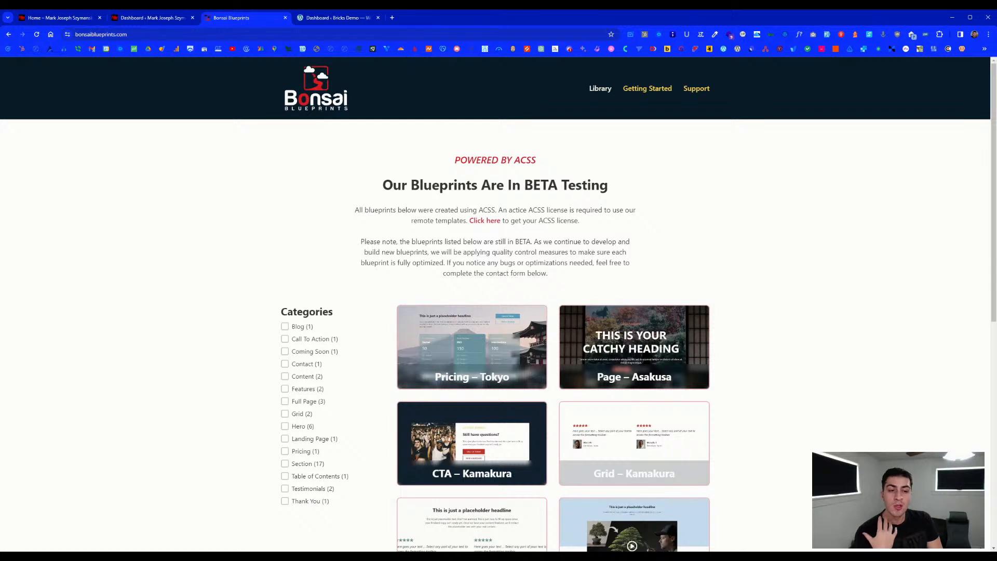
{"action": "double_click", "coordinate": [582, 185]}
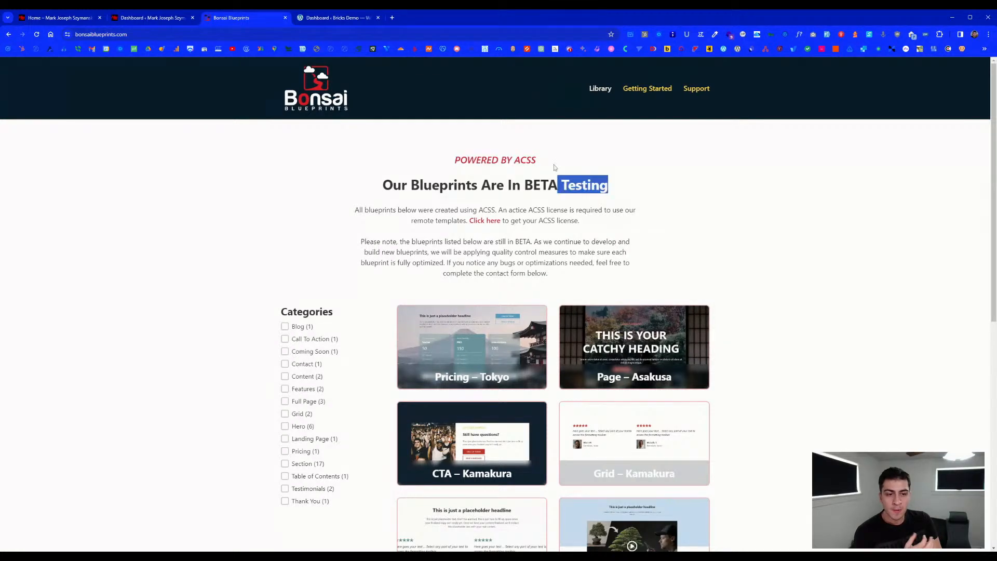
{"action": "left_click", "coordinate": [542, 161]}
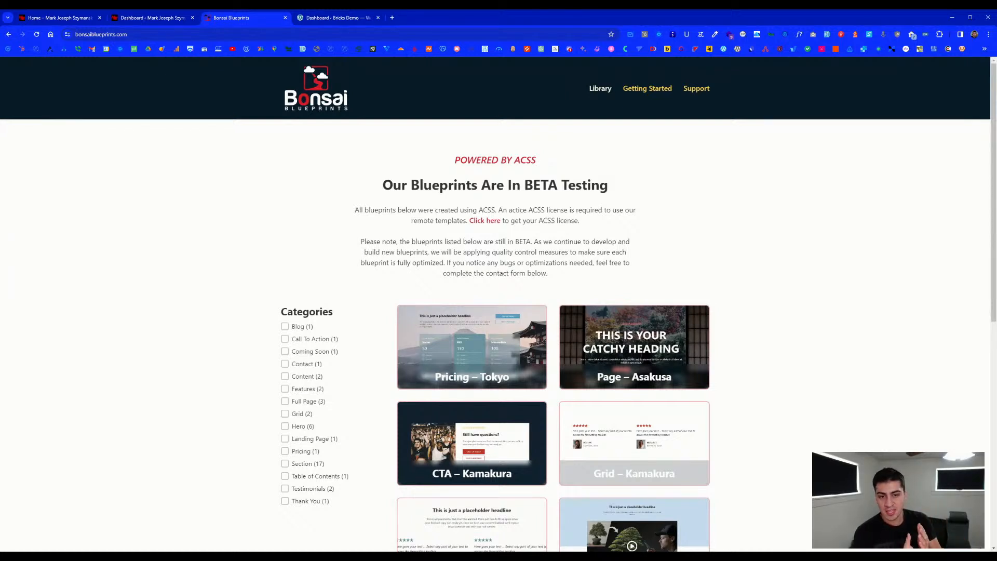
{"action": "left_click_drag", "start_coordinate": [536, 160], "coordinate": [453, 160]}
{"action": "triple_click", "coordinate": [506, 160]}
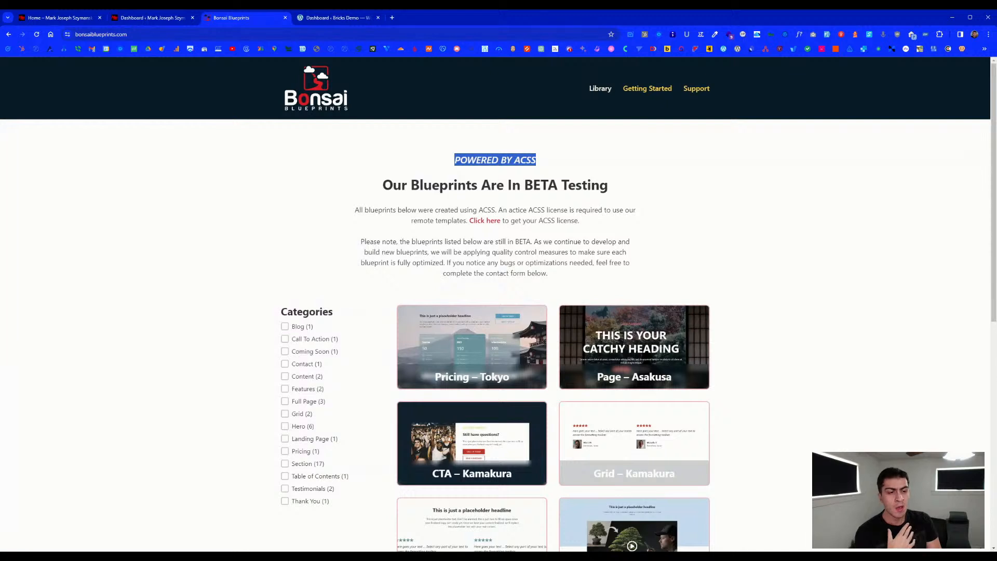
{"action": "left_click", "coordinate": [556, 166]}
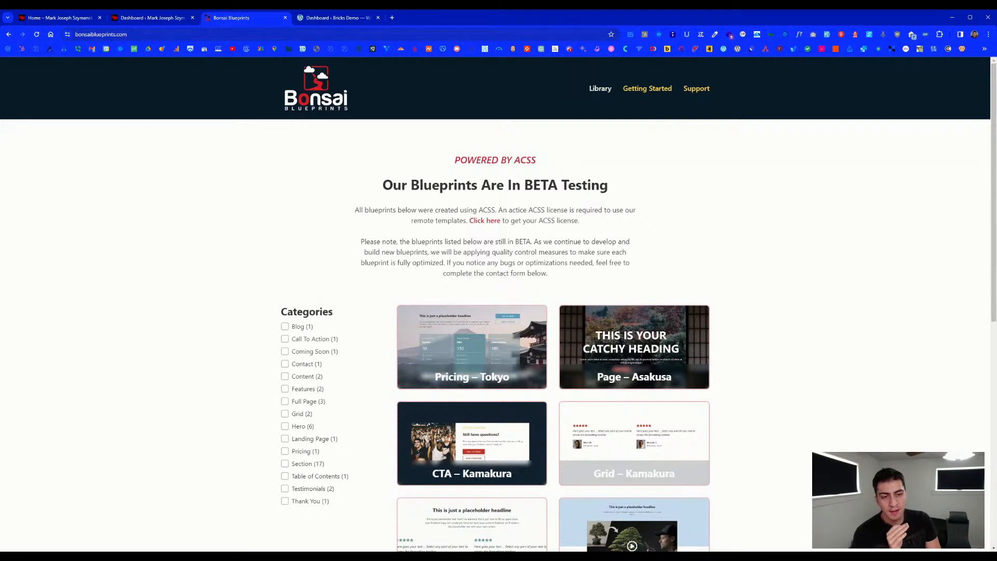
{"action": "left_click_drag", "start_coordinate": [454, 160], "coordinate": [541, 159]}
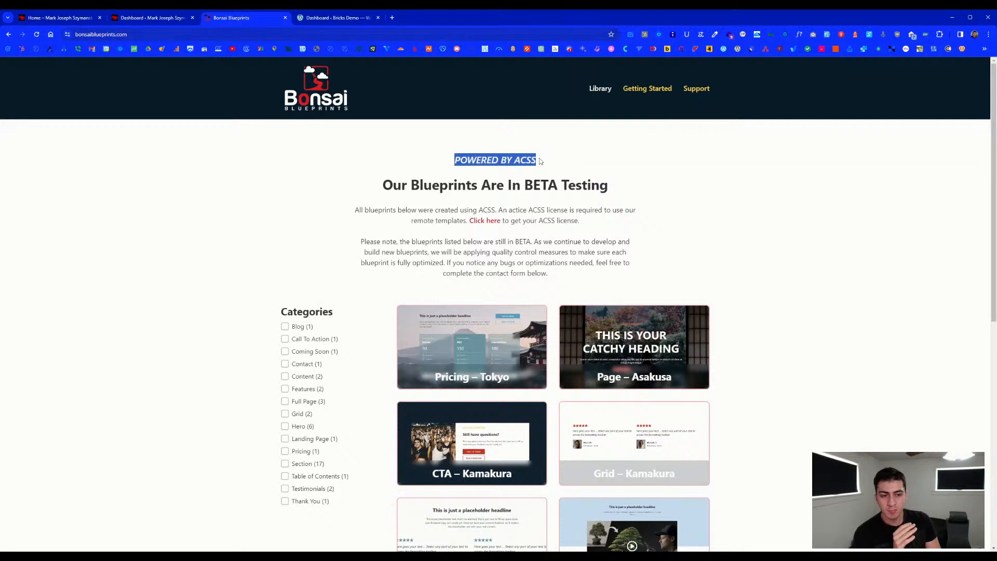
{"action": "left_click", "coordinate": [539, 159]}
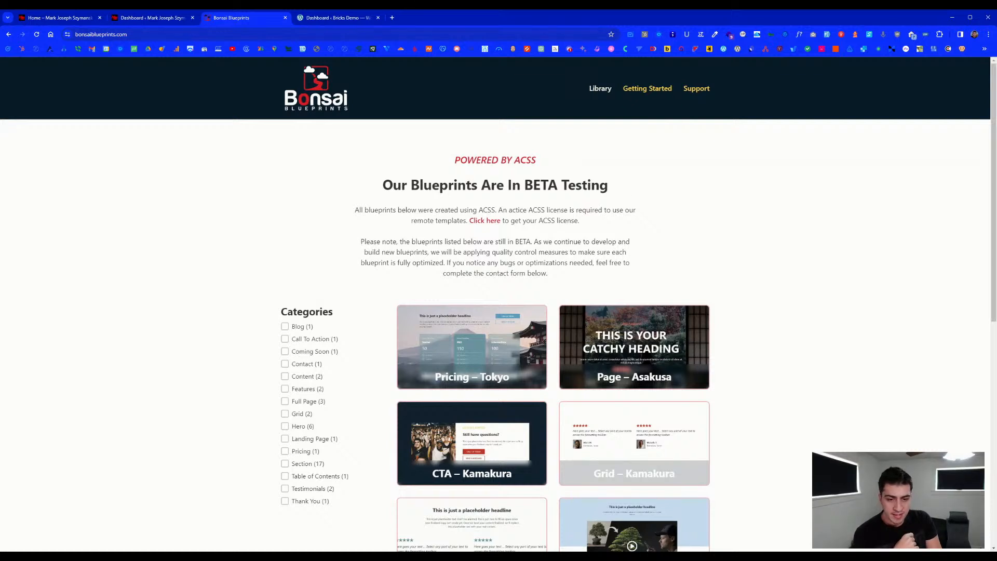
{"action": "left_click_drag", "start_coordinate": [416, 210], "coordinate": [533, 209]}
{"action": "left_click", "coordinate": [532, 211]}
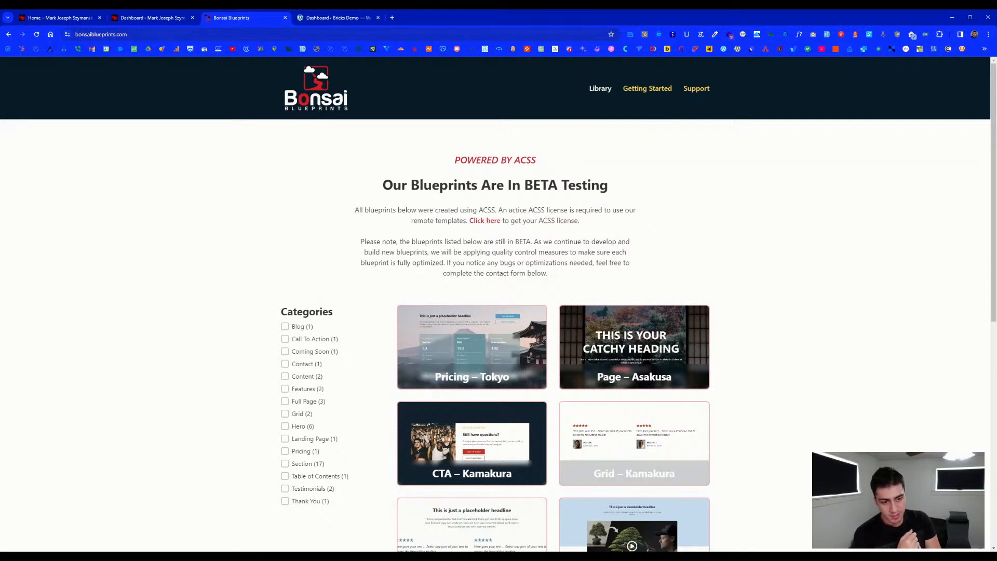
- Look through the blueprint library's template cards and category filters down to the end of the page
{"action": "scroll", "coordinate": [499, 303], "scroll_direction": "down", "scroll_amount": 2}
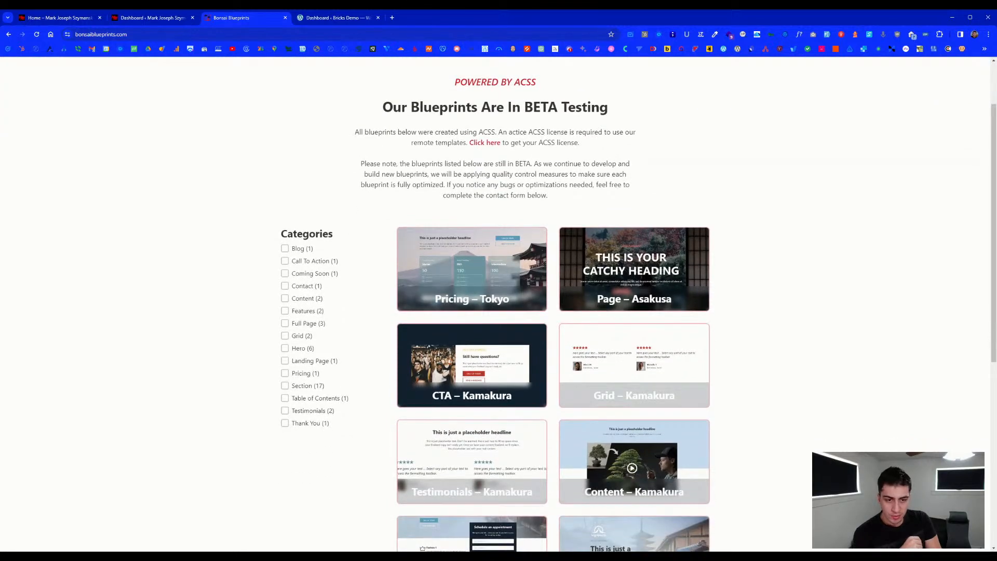
{"action": "scroll", "coordinate": [502, 179], "scroll_direction": "down", "scroll_amount": 1}
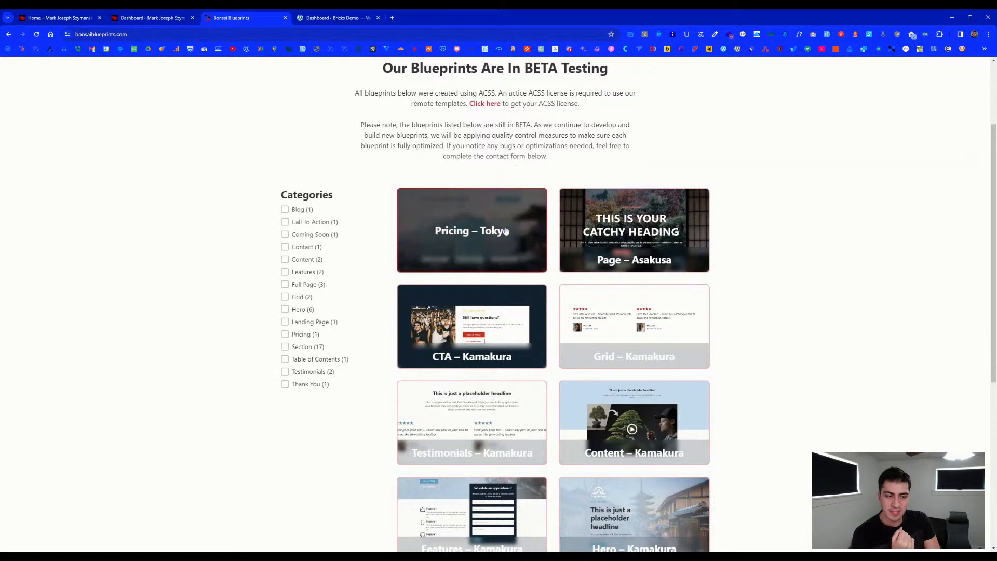
{"action": "scroll", "coordinate": [778, 221], "scroll_direction": "down", "scroll_amount": 1}
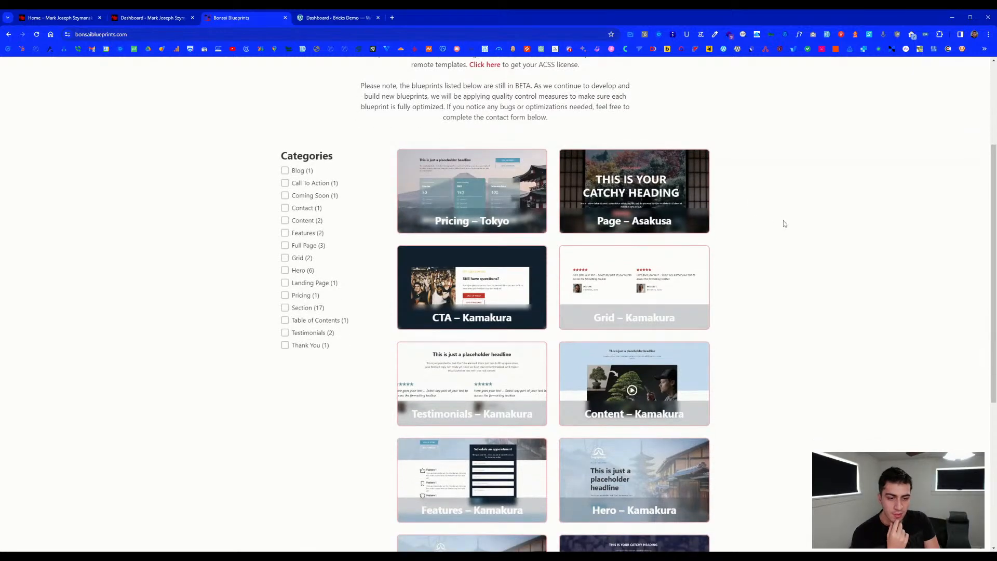
{"action": "scroll", "coordinate": [783, 223], "scroll_direction": "down", "scroll_amount": 1}
{"action": "scroll", "coordinate": [783, 223], "scroll_direction": "down", "scroll_amount": 4}
{"action": "scroll", "coordinate": [783, 220], "scroll_direction": "up", "scroll_amount": 8}
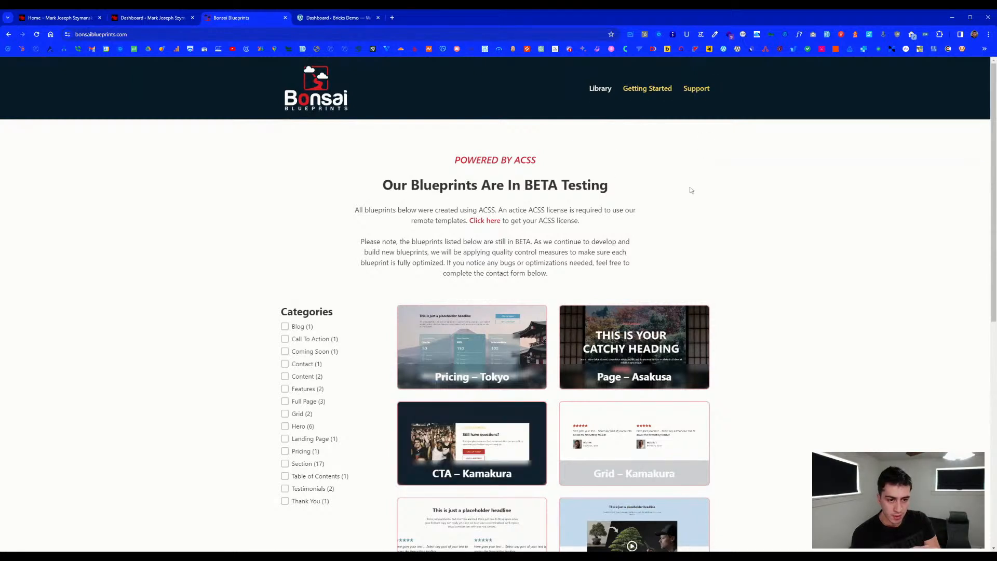
- Open the Getting Started guide and review its Bricks setup, remote templates API and optimal ACSS settings sections
{"action": "left_click", "coordinate": [642, 92]}
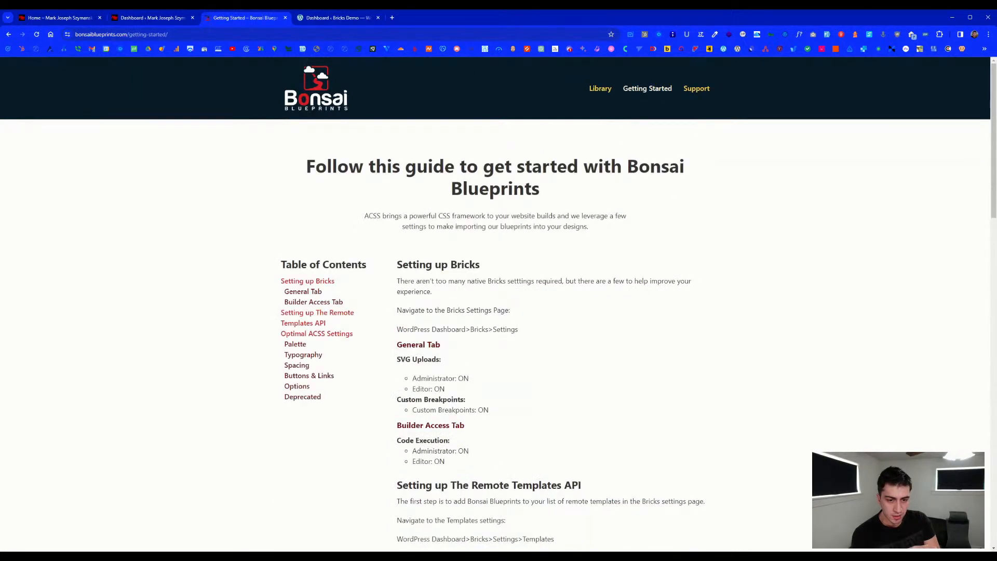
{"action": "scroll", "coordinate": [517, 246], "scroll_direction": "down", "scroll_amount": 2}
{"action": "scroll", "coordinate": [451, 239], "scroll_direction": "down", "scroll_amount": 3}
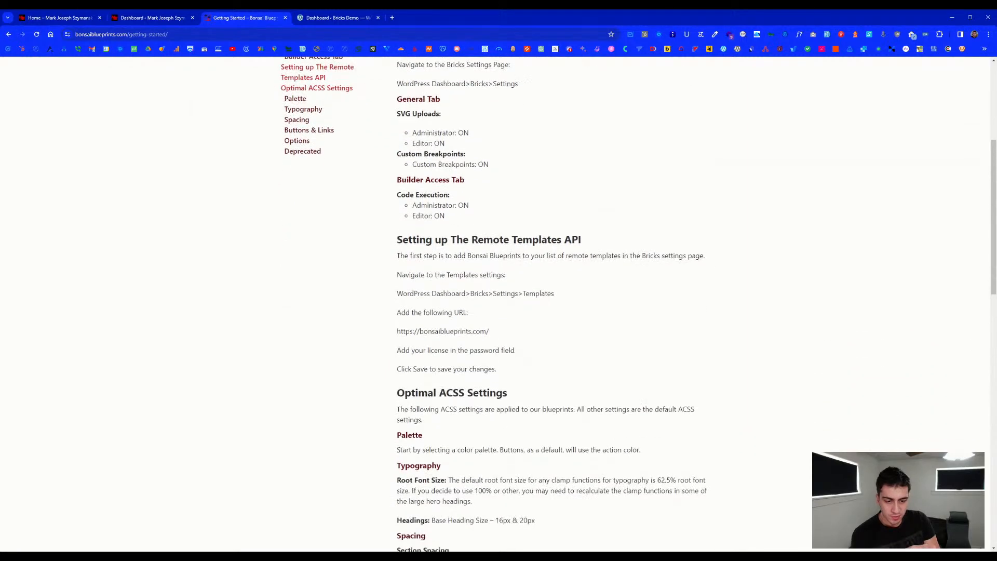
{"action": "scroll", "coordinate": [469, 382], "scroll_direction": "down", "scroll_amount": 9}
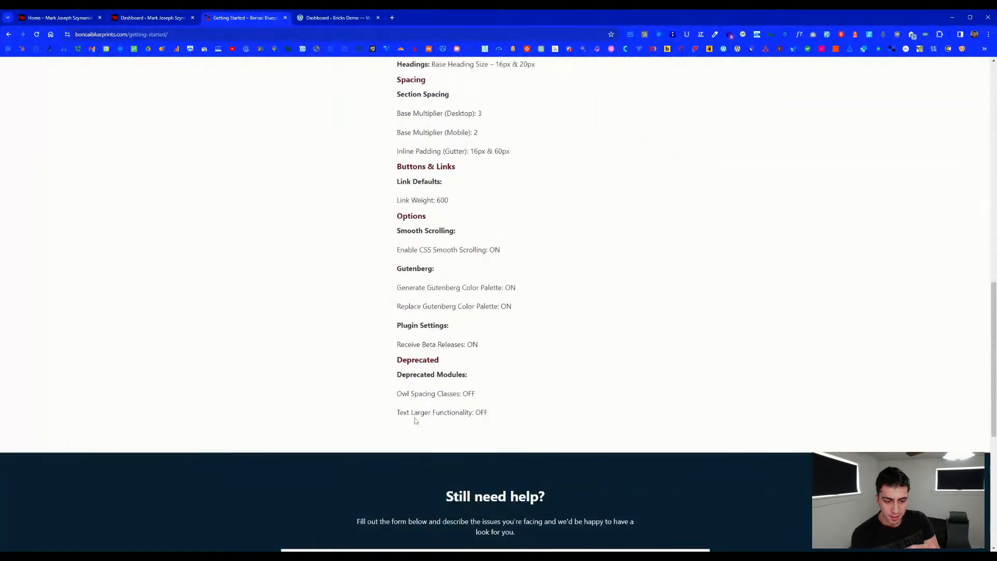
{"action": "scroll", "coordinate": [468, 383], "scroll_direction": "up", "scroll_amount": 13}
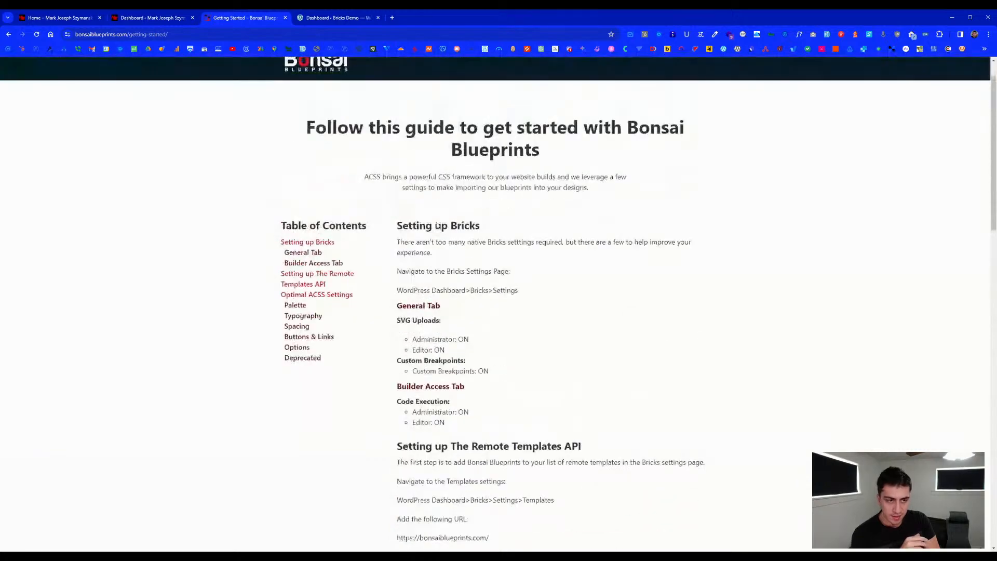
- Check the Support page and return to the blueprint library to skim its templates
{"action": "left_click", "coordinate": [690, 93]}
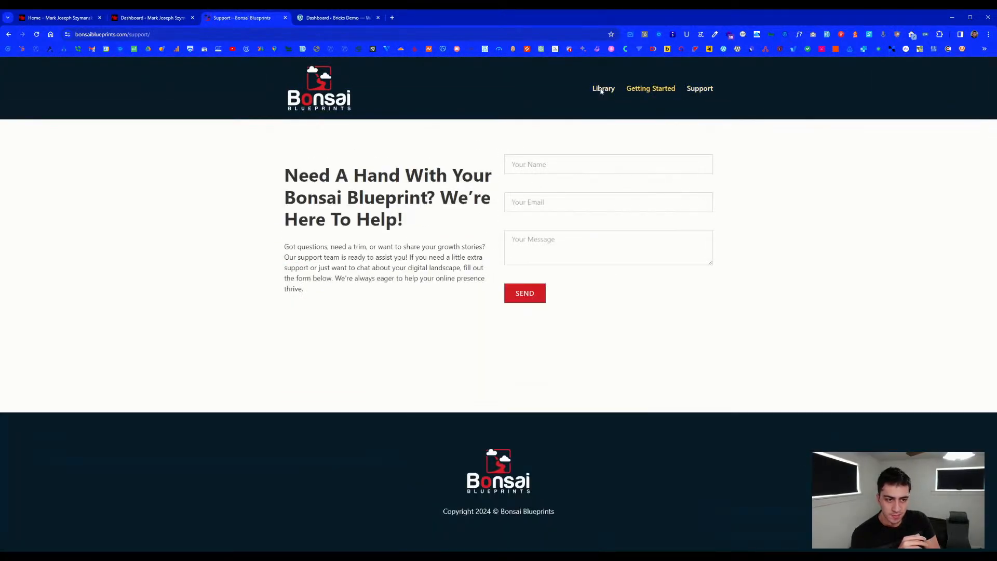
{"action": "left_click", "coordinate": [601, 90]}
{"action": "scroll", "coordinate": [575, 175], "scroll_direction": "down", "scroll_amount": 8}
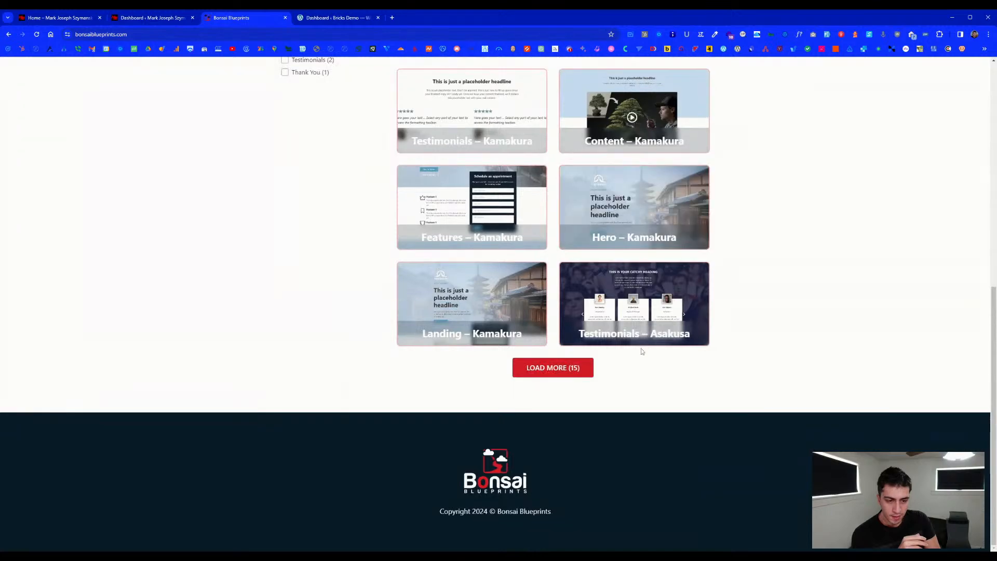
{"action": "scroll", "coordinate": [618, 207], "scroll_direction": "up", "scroll_amount": 9}
{"action": "scroll", "coordinate": [618, 207], "scroll_direction": "down", "scroll_amount": 2}
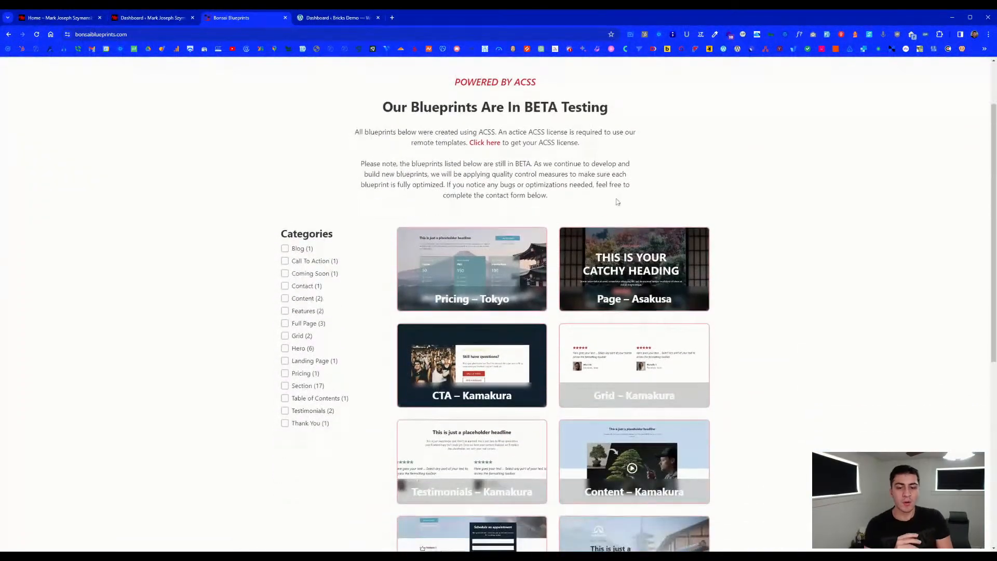
- Preview the Pricing – Tokyo blueprint and go back to the blueprint library
{"action": "scroll", "coordinate": [610, 264], "scroll_direction": "down", "scroll_amount": 1}
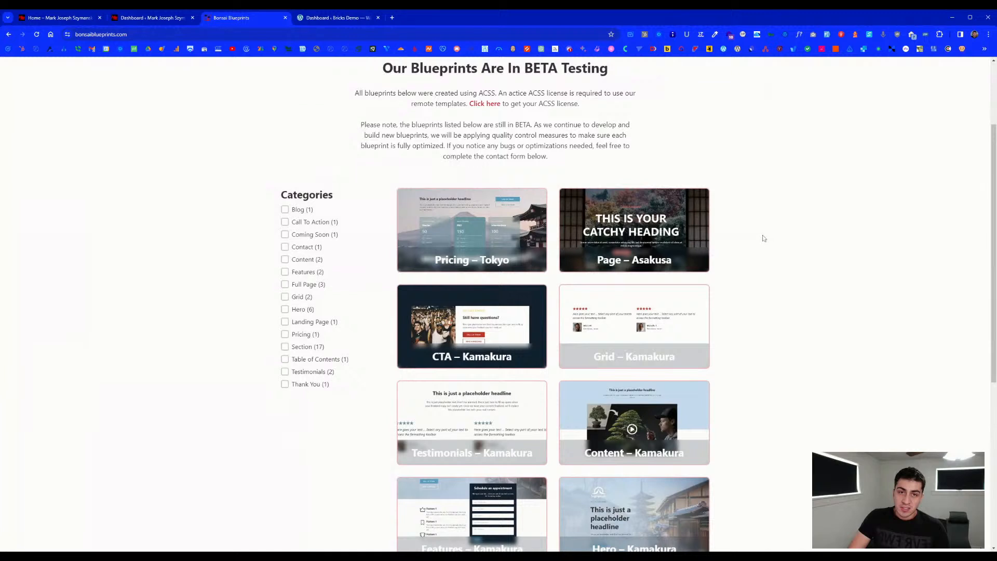
{"action": "scroll", "coordinate": [759, 228], "scroll_direction": "down", "scroll_amount": 1}
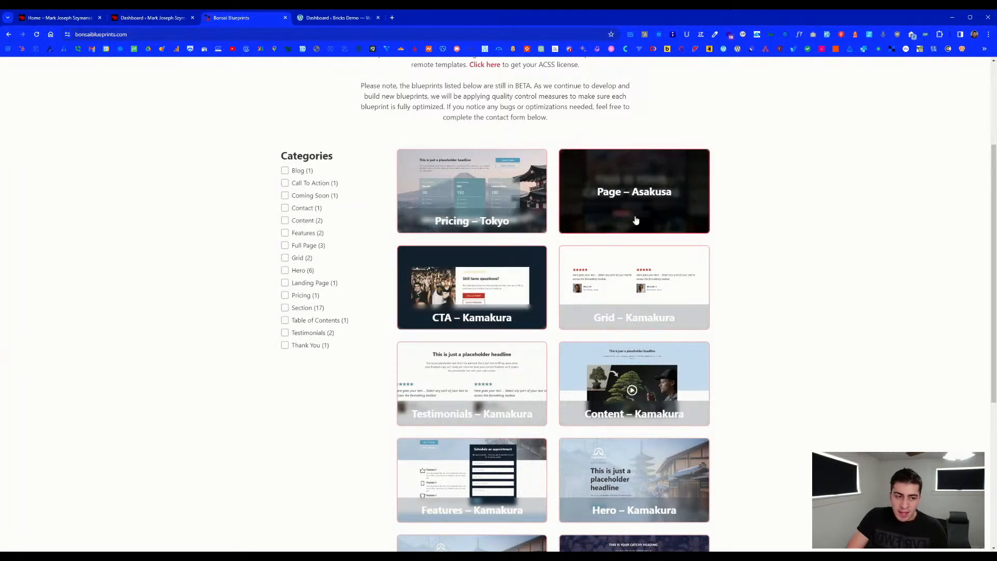
{"action": "left_click", "coordinate": [501, 201]}
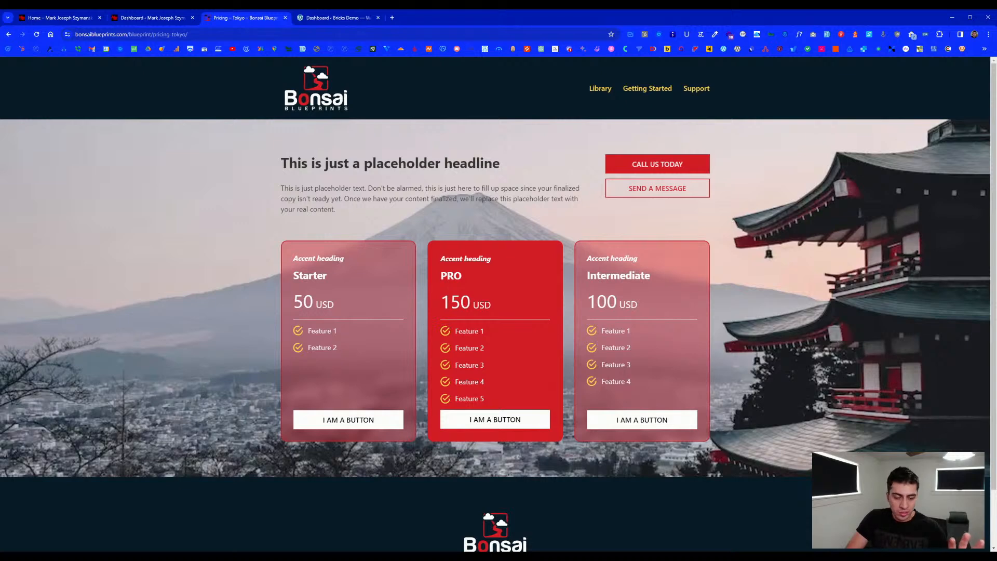
{"action": "key", "text": "alt+Left"}
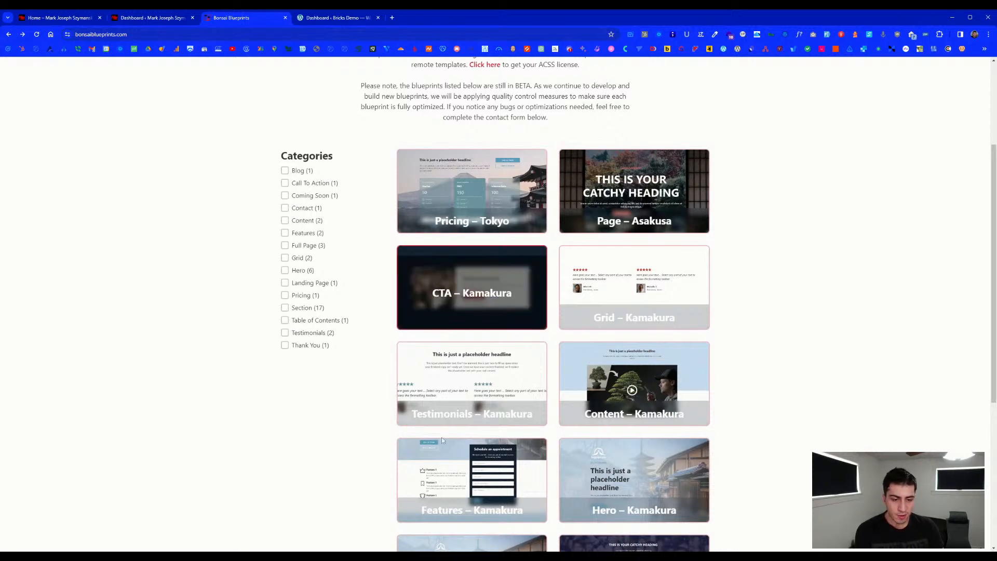
- Filter the blueprint library by the Full Page category and open the Page – Asakusa blueprint
{"action": "scroll", "coordinate": [405, 264], "scroll_direction": "down", "scroll_amount": 2}
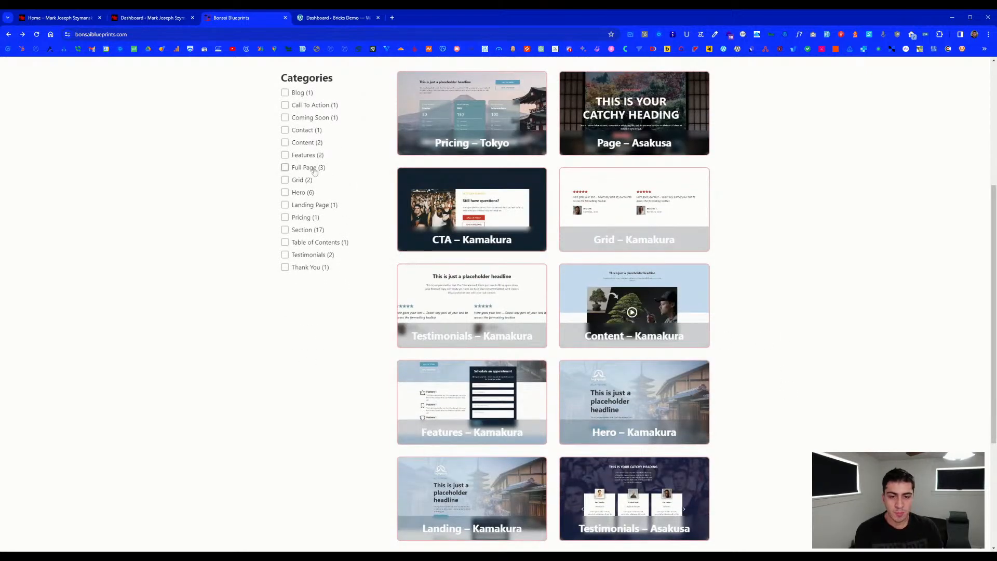
{"action": "left_click", "coordinate": [284, 166]}
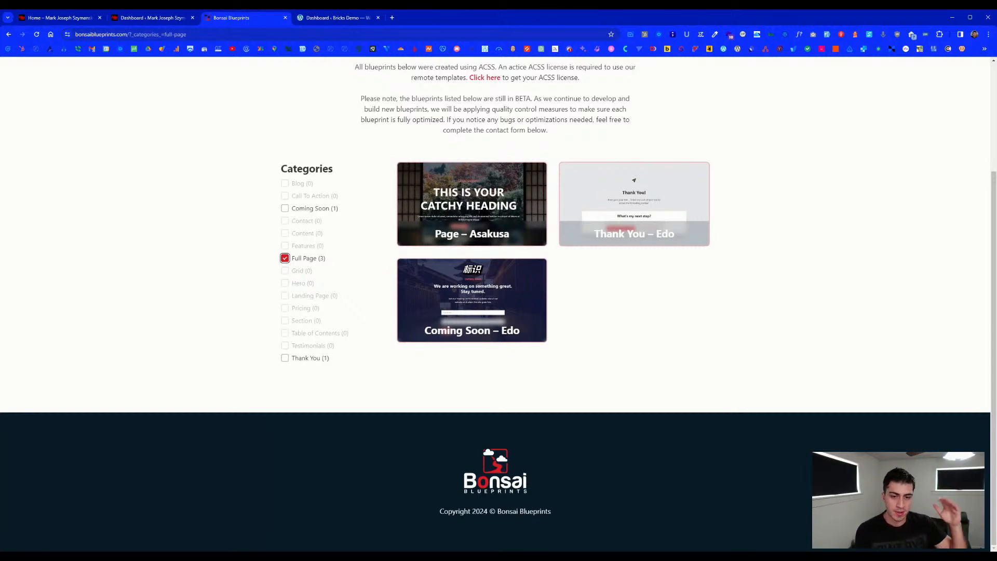
{"action": "left_click", "coordinate": [460, 199]}
- Examine the sections of the Page – Asakusa blueprint, including its image grid, testimonials, event slider and closing call to action
{"action": "scroll", "coordinate": [462, 202], "scroll_direction": "down", "scroll_amount": 8}
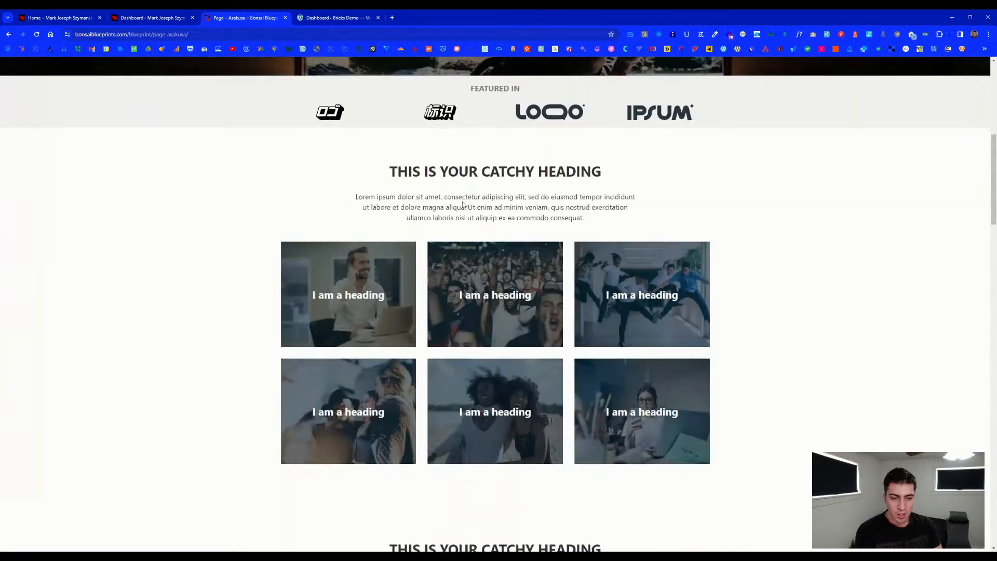
{"action": "scroll", "coordinate": [462, 200], "scroll_direction": "down", "scroll_amount": 15}
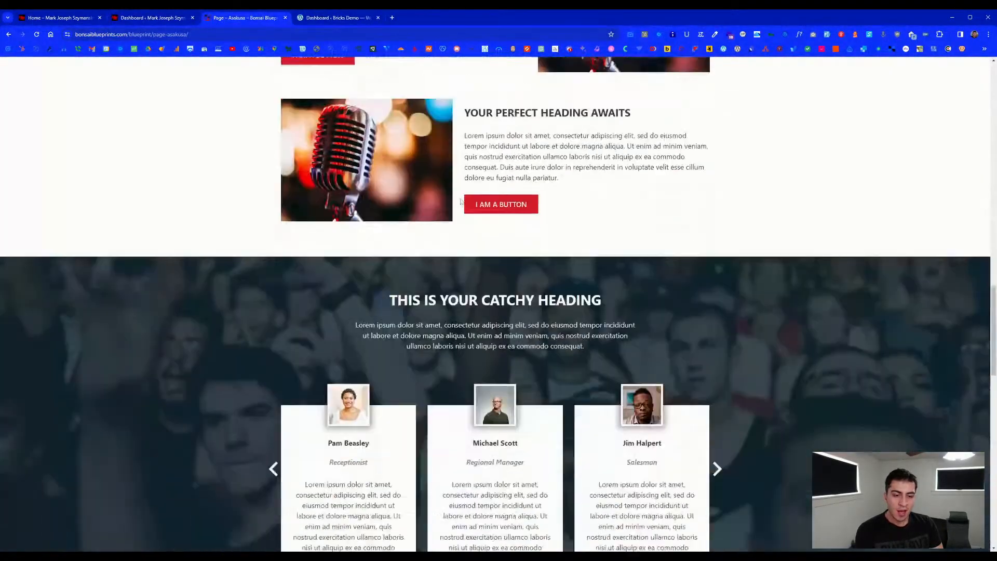
{"action": "scroll", "coordinate": [460, 202], "scroll_direction": "down", "scroll_amount": 10}
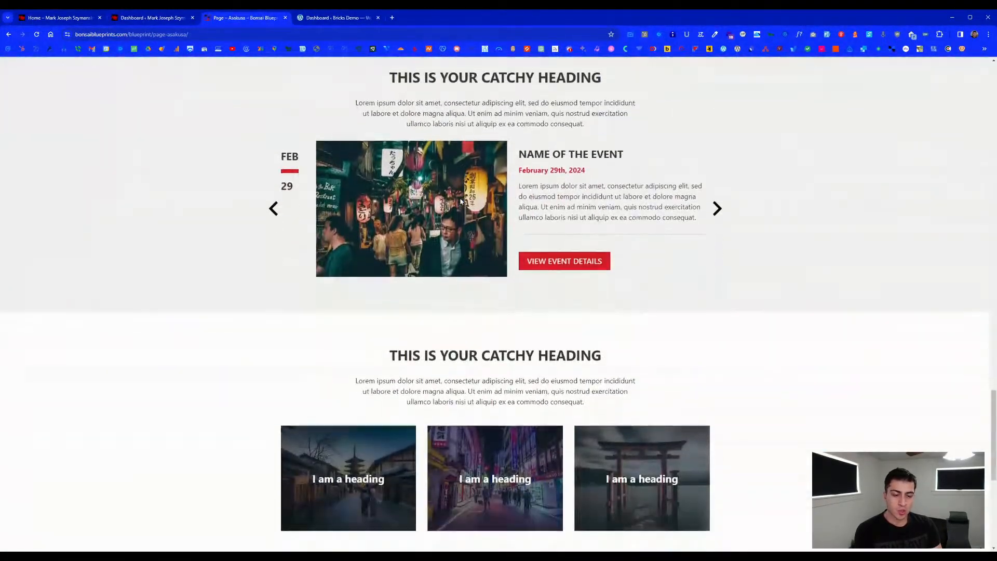
{"action": "scroll", "coordinate": [460, 201], "scroll_direction": "down", "scroll_amount": 3}
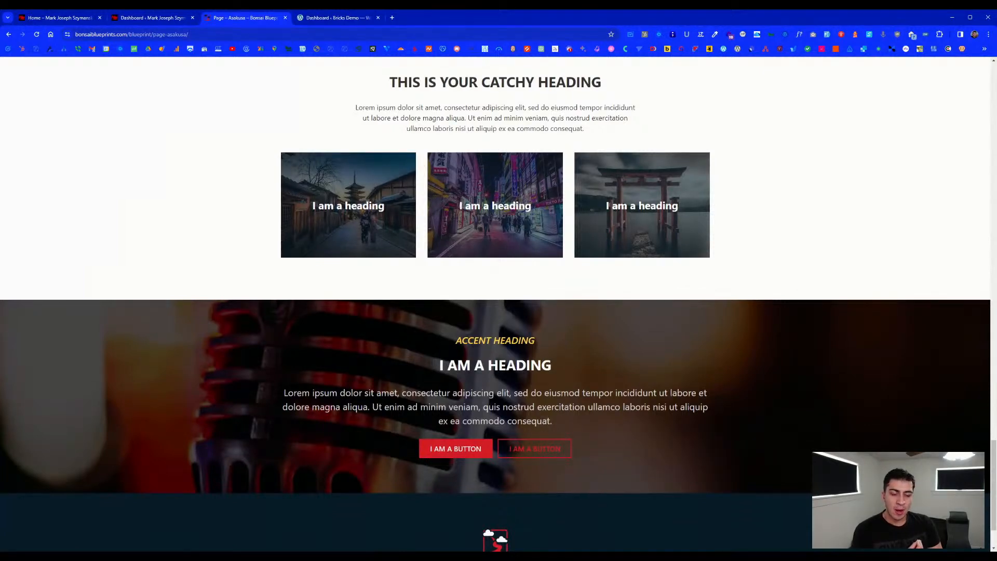
{"action": "scroll", "coordinate": [460, 197], "scroll_direction": "up", "scroll_amount": 6}
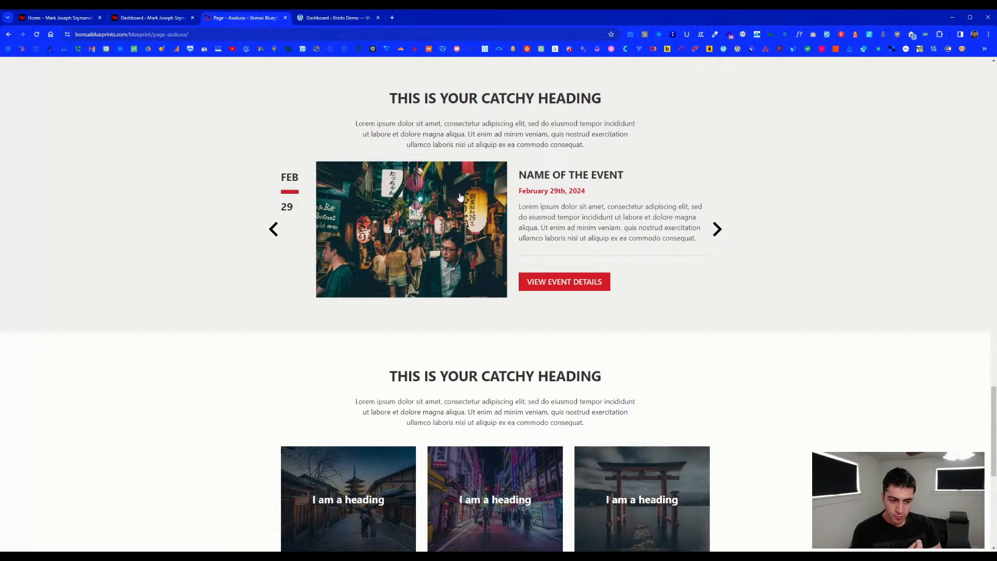
{"action": "scroll", "coordinate": [460, 197], "scroll_direction": "down", "scroll_amount": 15}
{"action": "scroll", "coordinate": [460, 198], "scroll_direction": "up", "scroll_amount": 8}
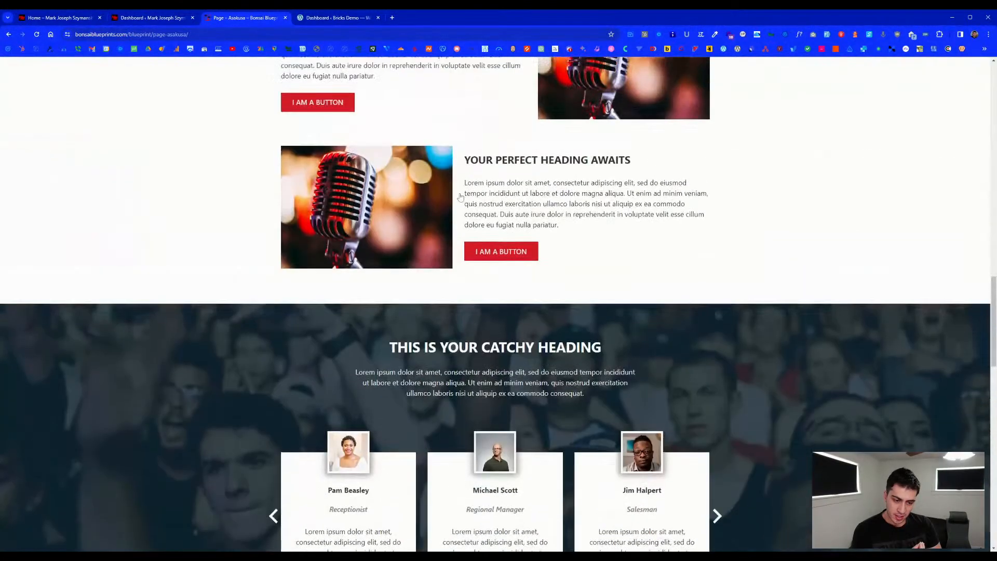
{"action": "scroll", "coordinate": [460, 198], "scroll_direction": "up", "scroll_amount": 5}
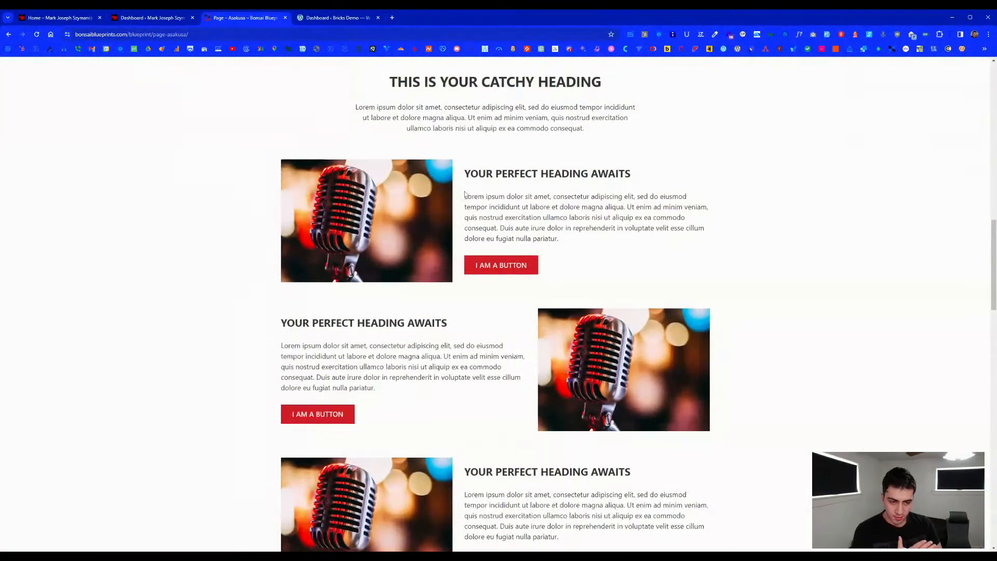
- Re-examine the Page – Asakusa blueprint from its hero through the image grid and alternating image-text rows, and return to the blueprint library
{"action": "scroll", "coordinate": [484, 181], "scroll_direction": "up", "scroll_amount": 14}
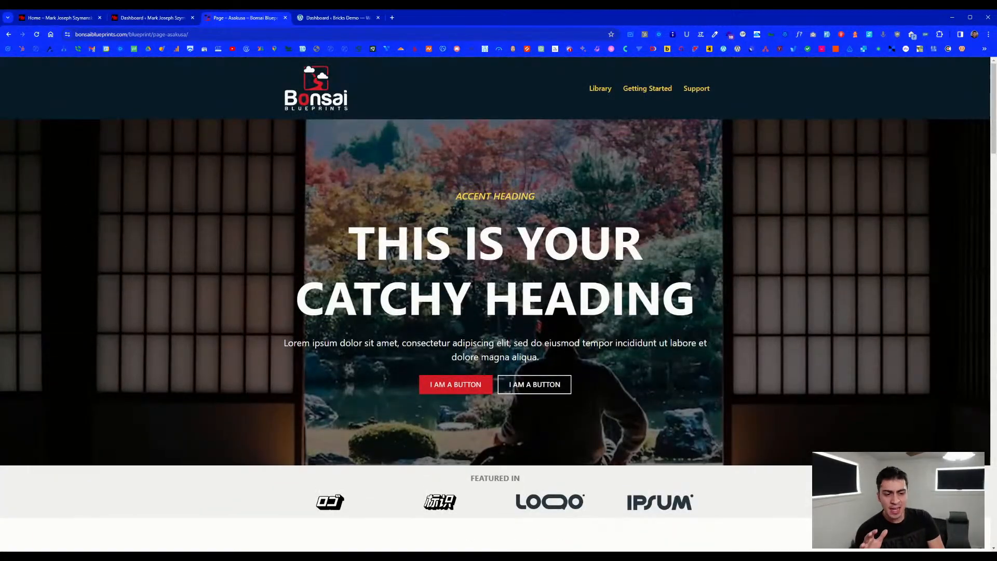
{"action": "scroll", "coordinate": [581, 219], "scroll_direction": "down", "scroll_amount": 7}
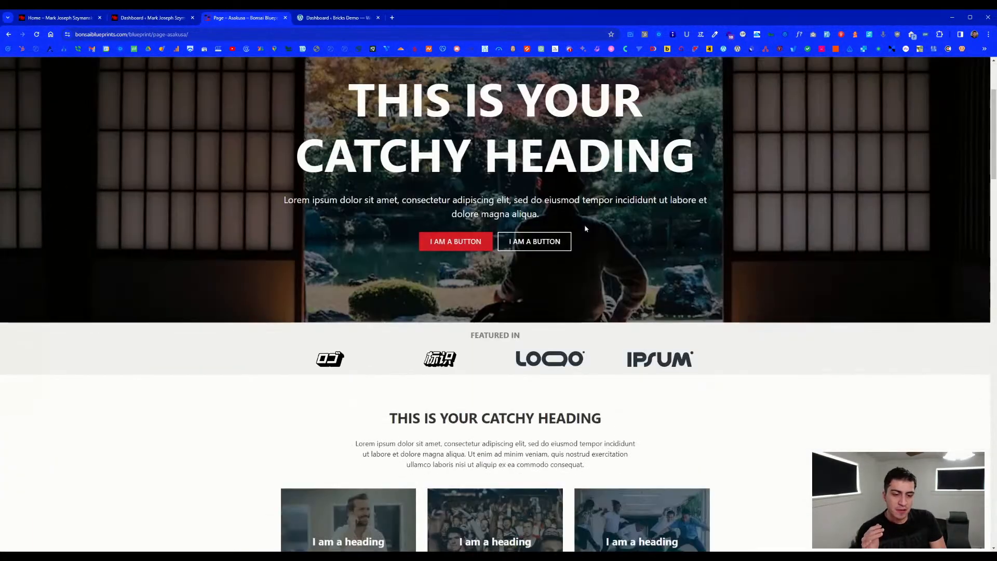
{"action": "scroll", "coordinate": [581, 219], "scroll_direction": "down", "scroll_amount": 6}
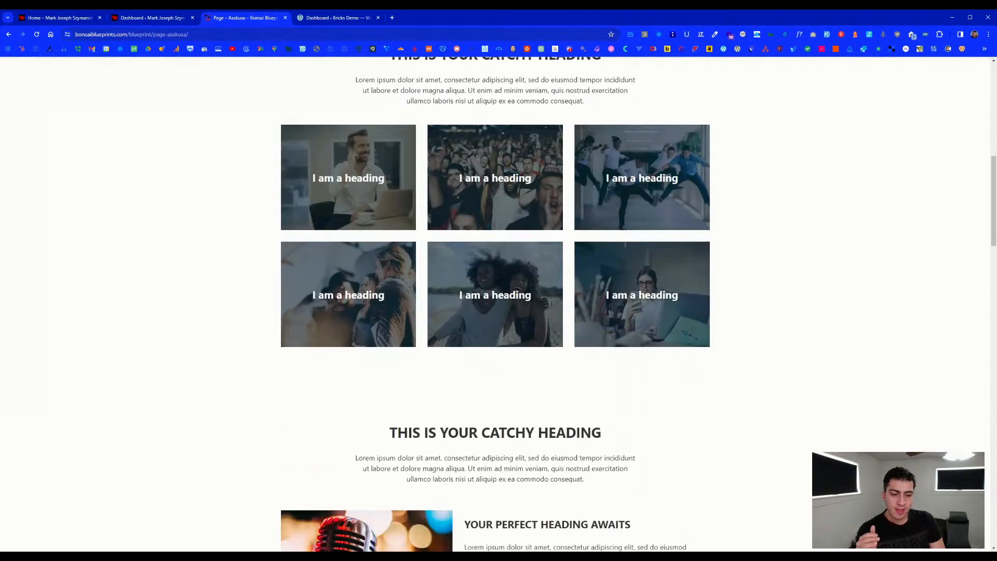
{"action": "scroll", "coordinate": [526, 274], "scroll_direction": "up", "scroll_amount": 4}
{"action": "scroll", "coordinate": [527, 273], "scroll_direction": "up", "scroll_amount": 1}
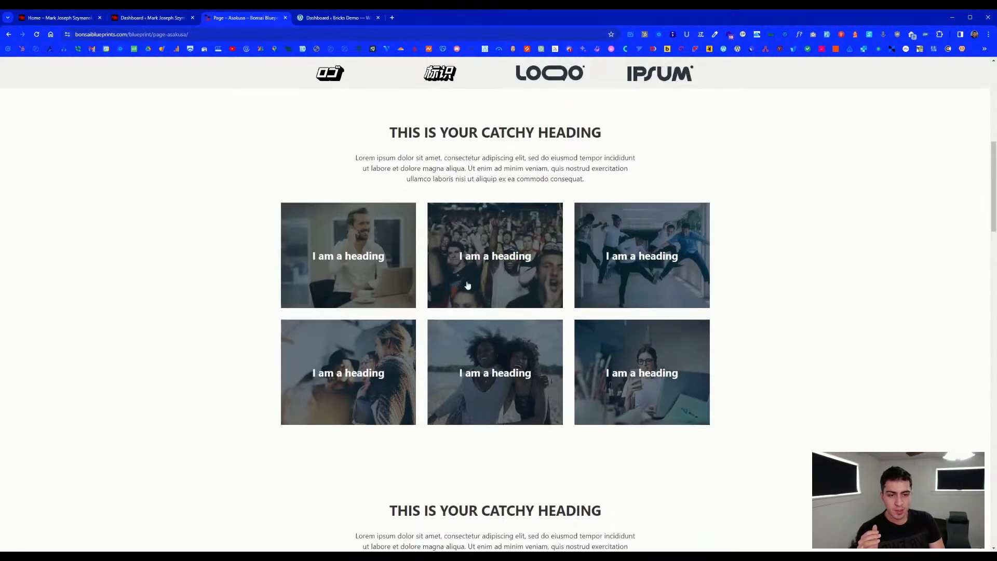
{"action": "scroll", "coordinate": [601, 269], "scroll_direction": "down", "scroll_amount": 4}
{"action": "scroll", "coordinate": [495, 303], "scroll_direction": "down", "scroll_amount": 2}
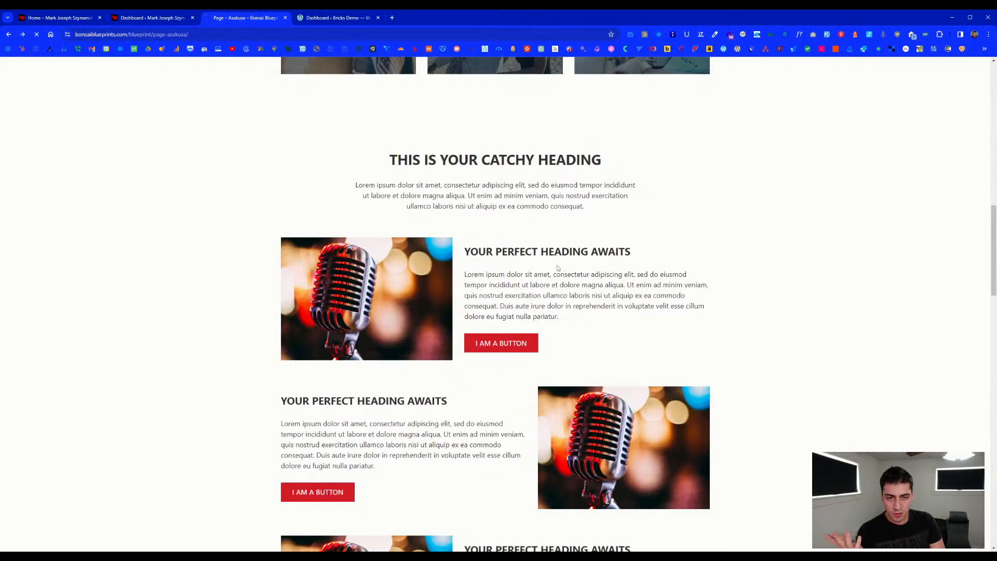
{"action": "scroll", "coordinate": [449, 308], "scroll_direction": "down", "scroll_amount": 2}
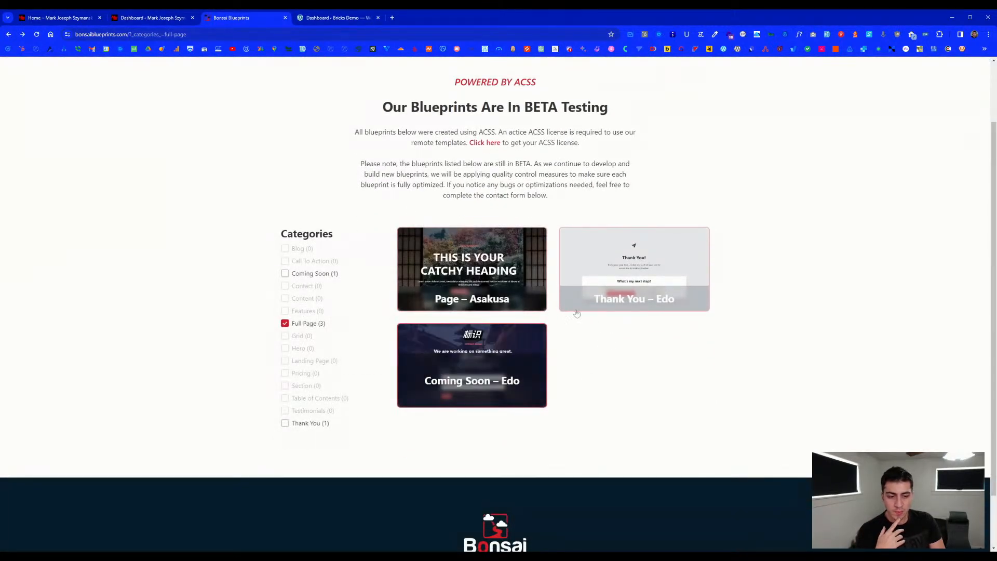
- Preview the Coming Soon – Edo blueprint and go back to the Full Page templates
{"action": "left_click", "coordinate": [534, 363]}
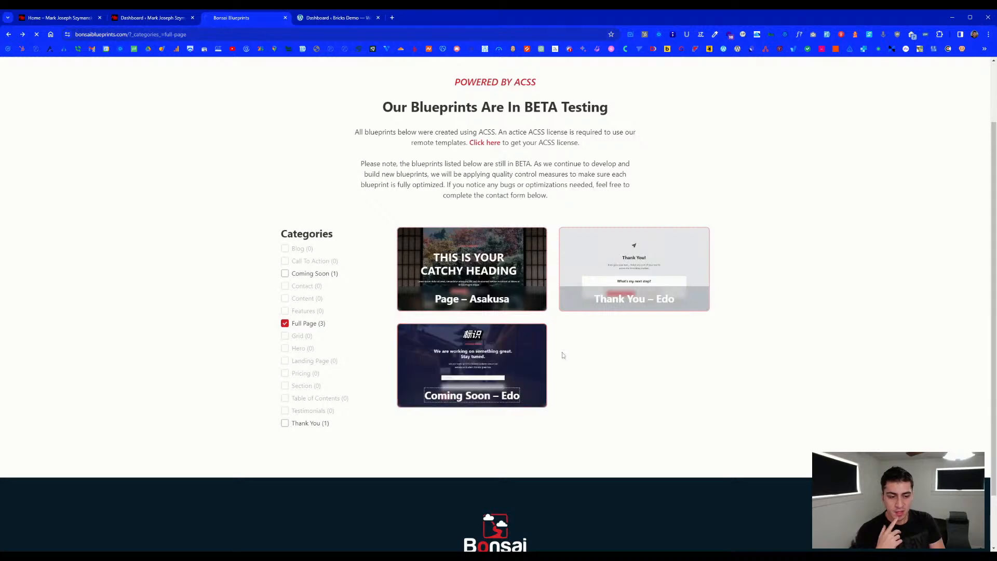
{"action": "scroll", "coordinate": [523, 316], "scroll_direction": "down", "scroll_amount": 4}
{"action": "scroll", "coordinate": [583, 311], "scroll_direction": "up", "scroll_amount": 3}
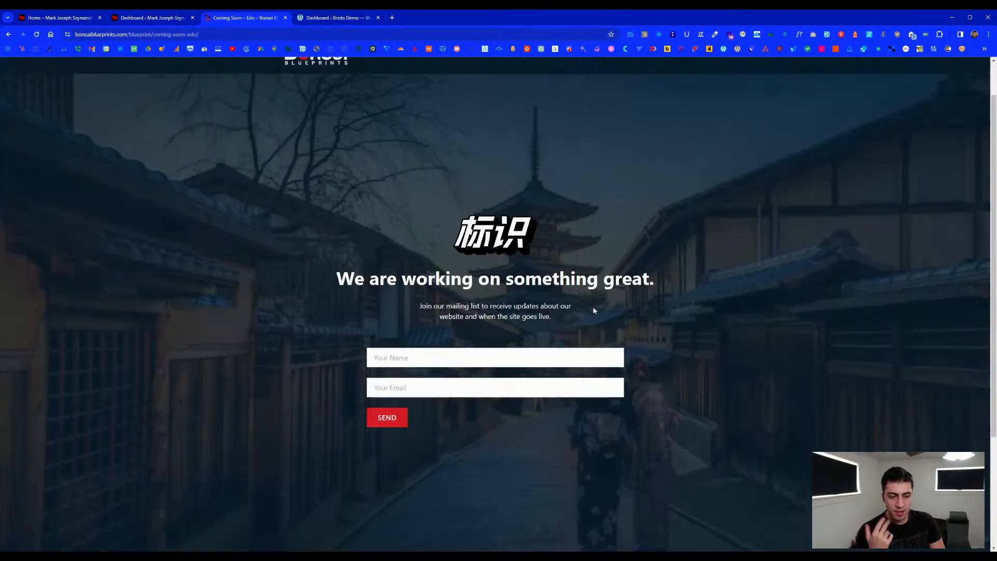
{"action": "key", "text": "alt+Left"}
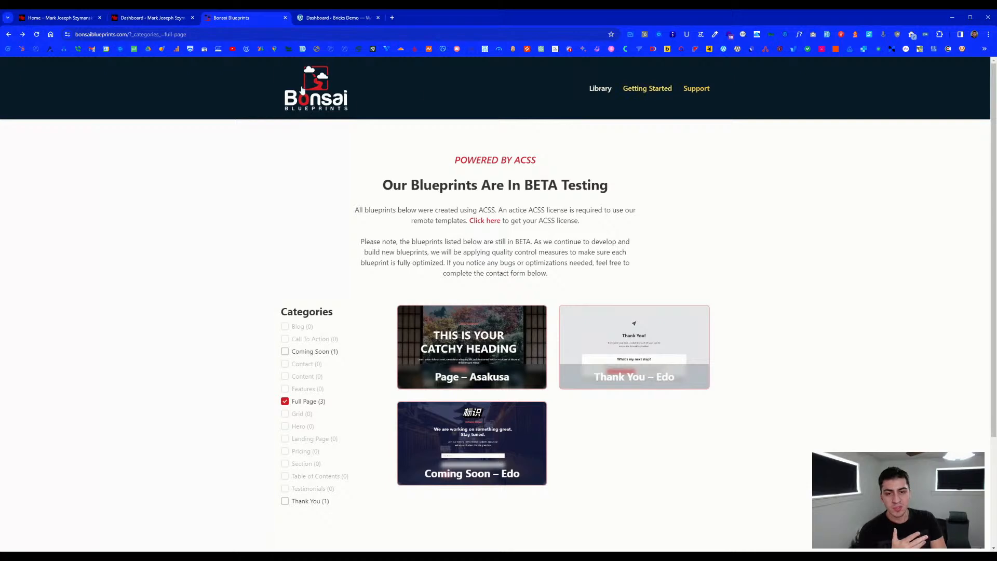
- Reload the unfiltered blueprint library and skim its templates down to the footer
{"action": "left_click", "coordinate": [302, 92]}
{"action": "scroll", "coordinate": [572, 179], "scroll_direction": "down", "scroll_amount": 10}
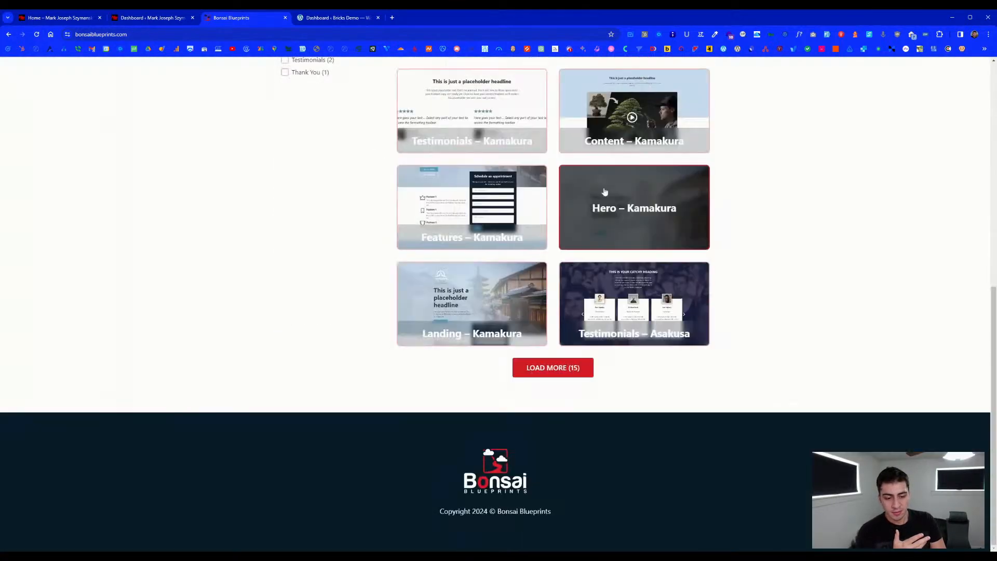
{"action": "scroll", "coordinate": [627, 239], "scroll_direction": "up", "scroll_amount": 10}
- Skim the Getting Started guide and the Support page, and return to the blueprint library
{"action": "left_click", "coordinate": [647, 89]}
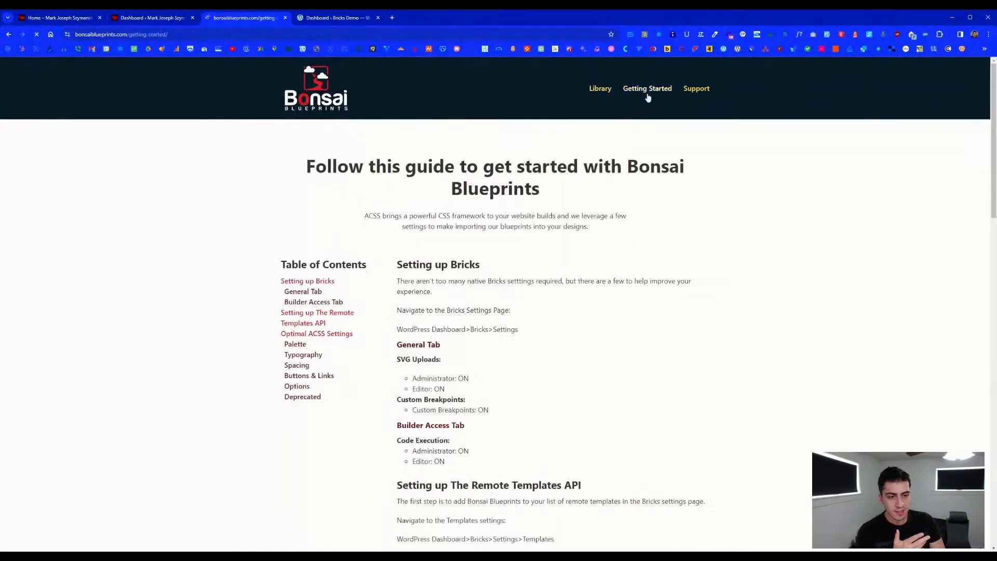
{"action": "scroll", "coordinate": [497, 194], "scroll_direction": "down", "scroll_amount": 3}
{"action": "scroll", "coordinate": [497, 194], "scroll_direction": "down", "scroll_amount": 15}
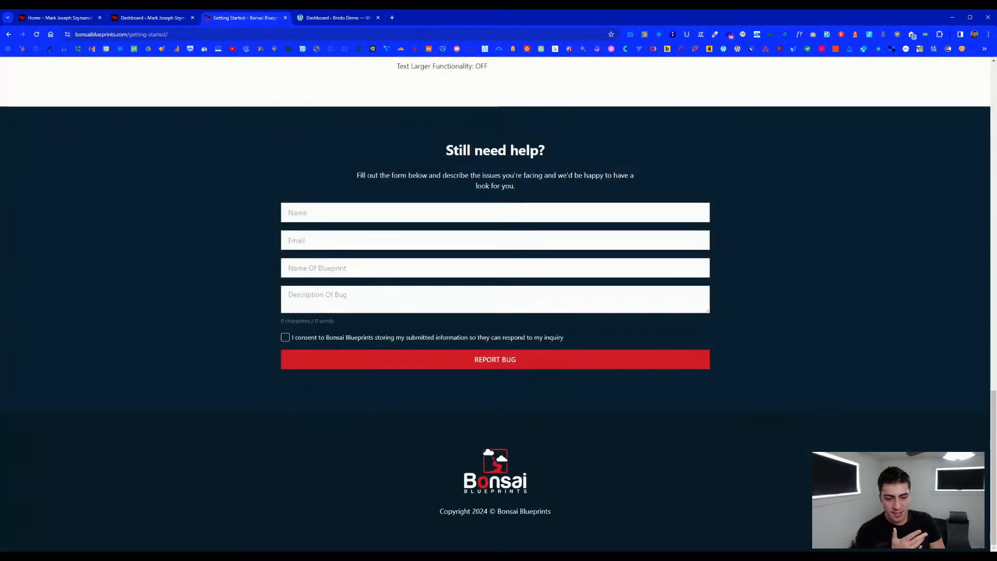
{"action": "scroll", "coordinate": [498, 301], "scroll_direction": "up", "scroll_amount": 15}
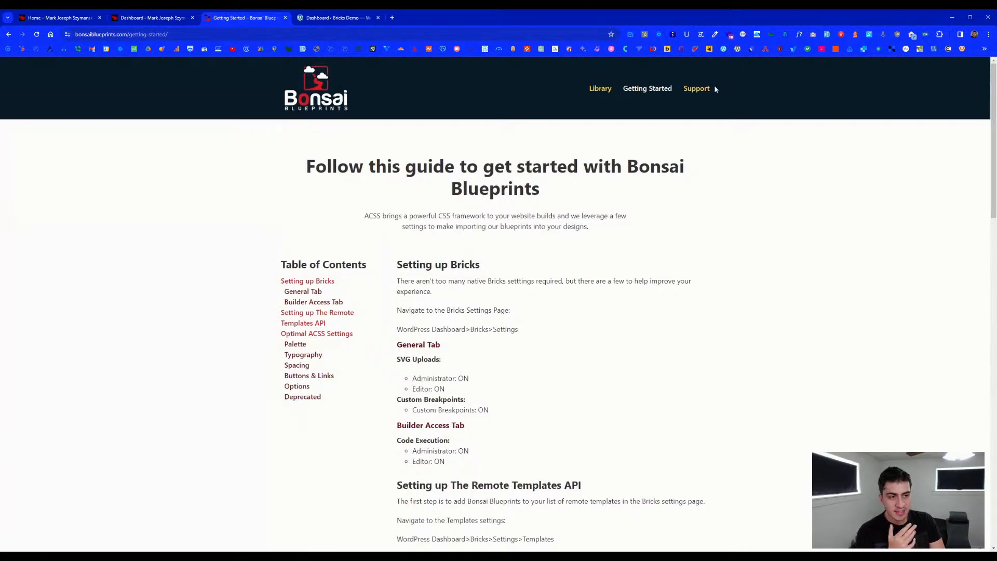
{"action": "left_click", "coordinate": [710, 88]}
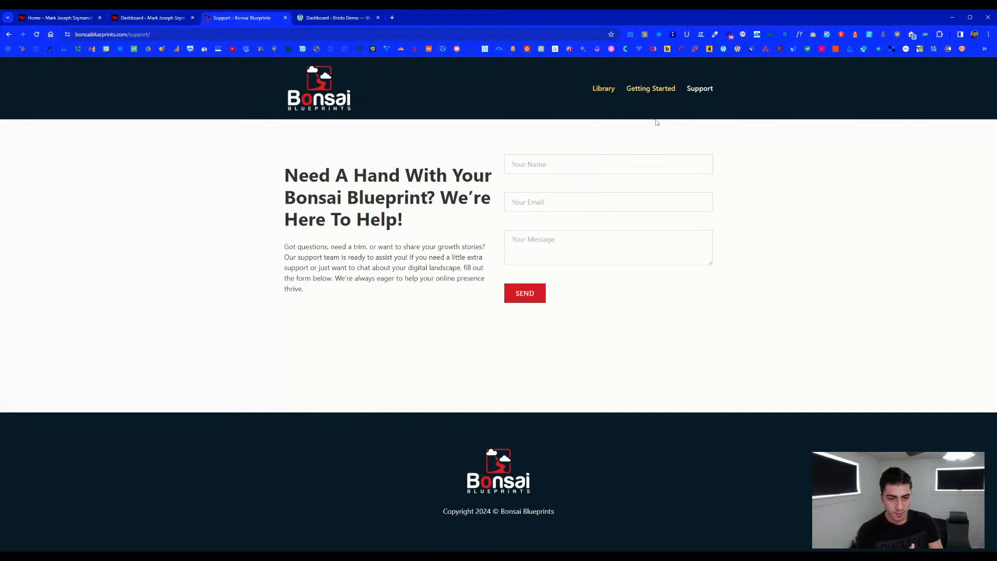
{"action": "left_click", "coordinate": [333, 97]}
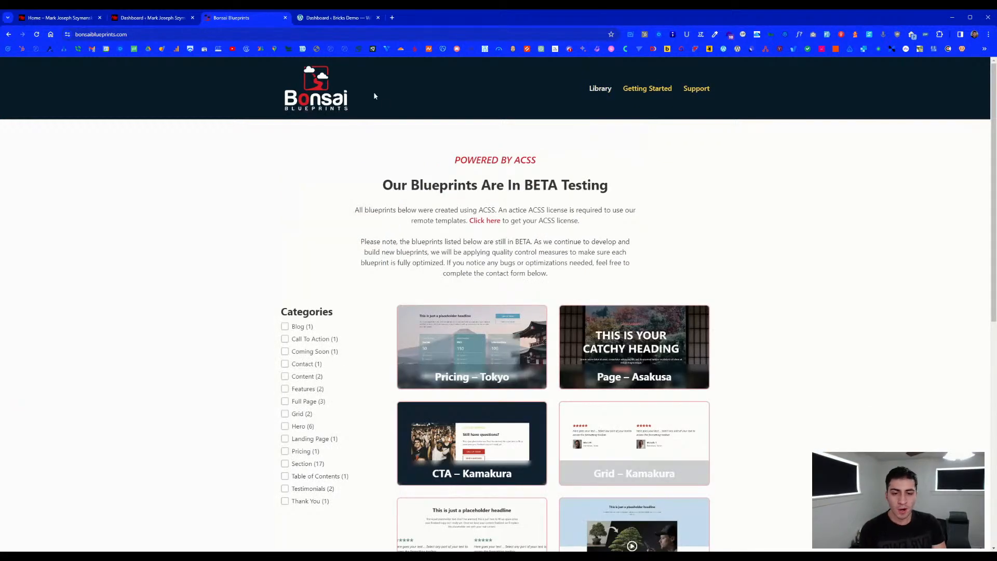
- Switch to the Bricks Demo WordPress dashboard and check the Bonsai Blueprints remote template entry in the Bricks template settings
{"action": "left_click", "coordinate": [317, 21]}
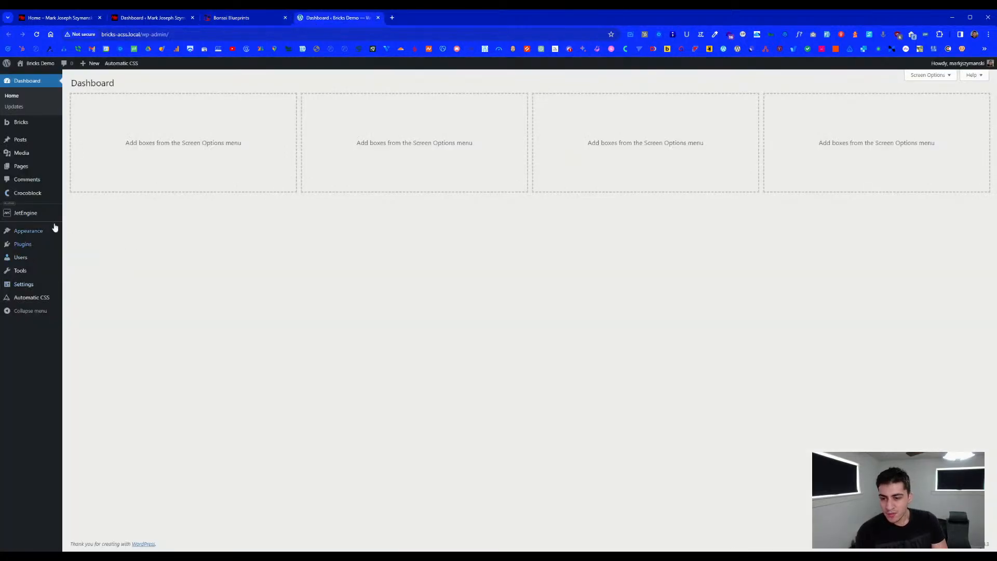
{"action": "mouse_move", "coordinate": [42, 126]}
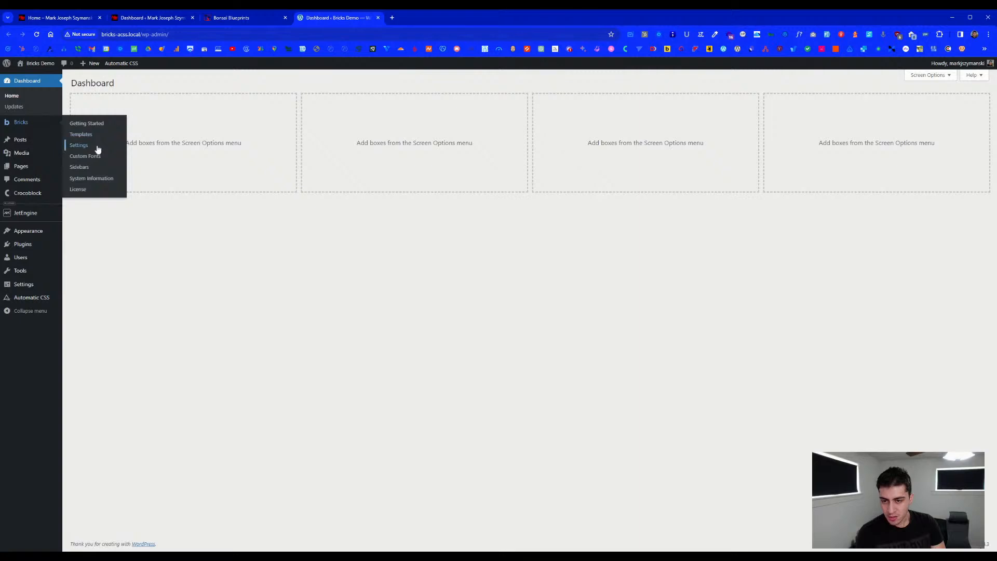
{"action": "left_click", "coordinate": [98, 146]}
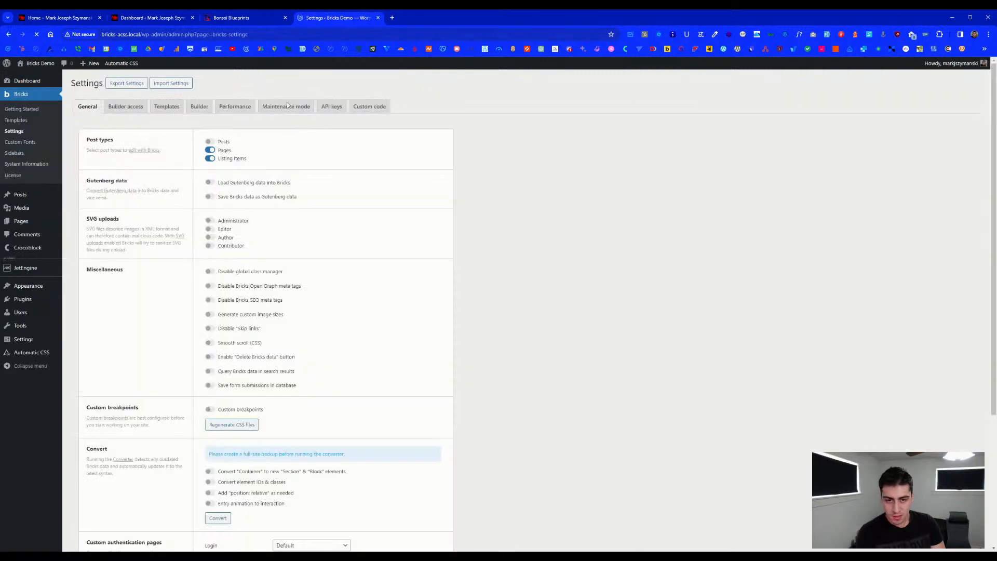
{"action": "left_click", "coordinate": [166, 108]}
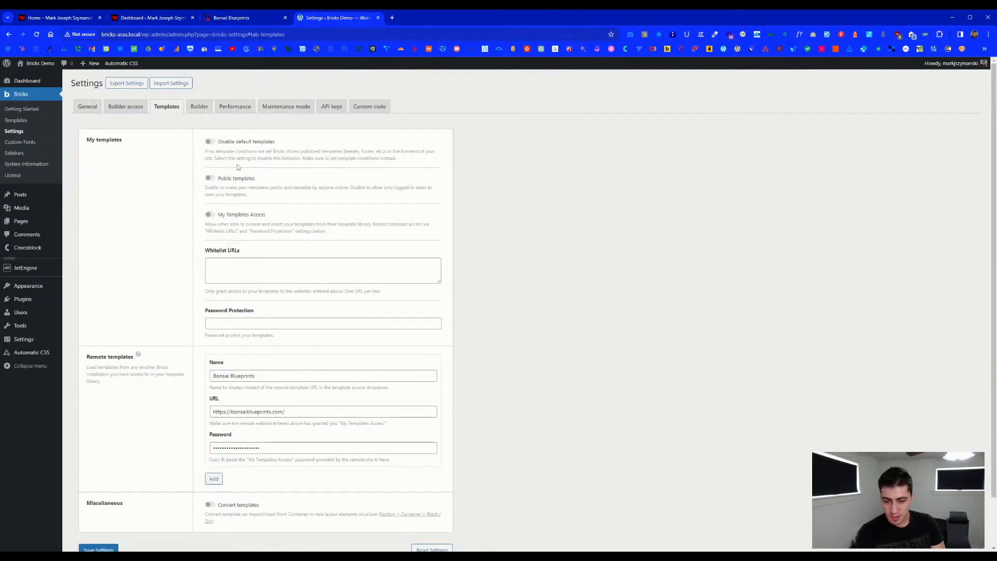
{"action": "scroll", "coordinate": [277, 332], "scroll_direction": "down", "scroll_amount": 1}
{"action": "triple_click", "coordinate": [280, 321]}
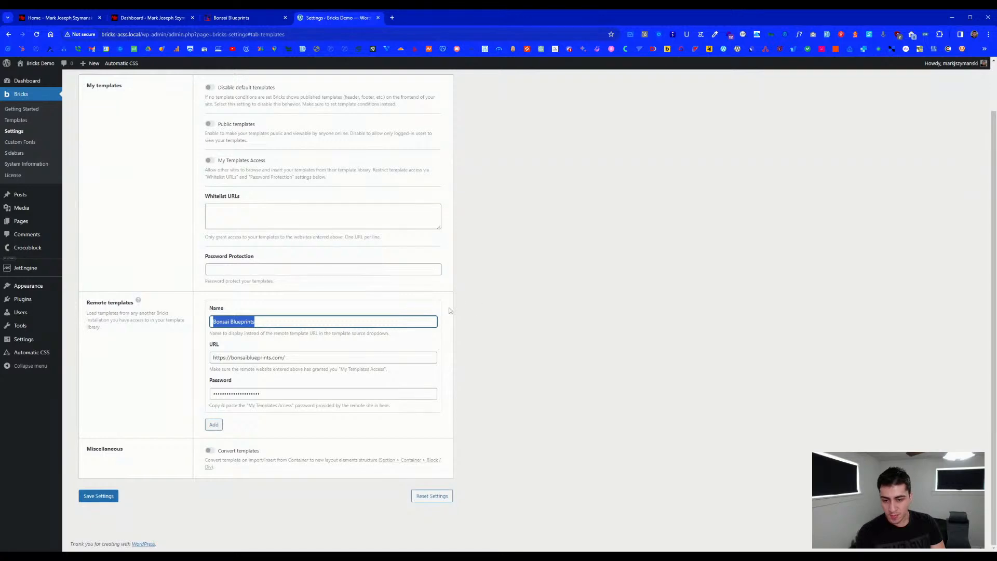
{"action": "left_click", "coordinate": [502, 305]}
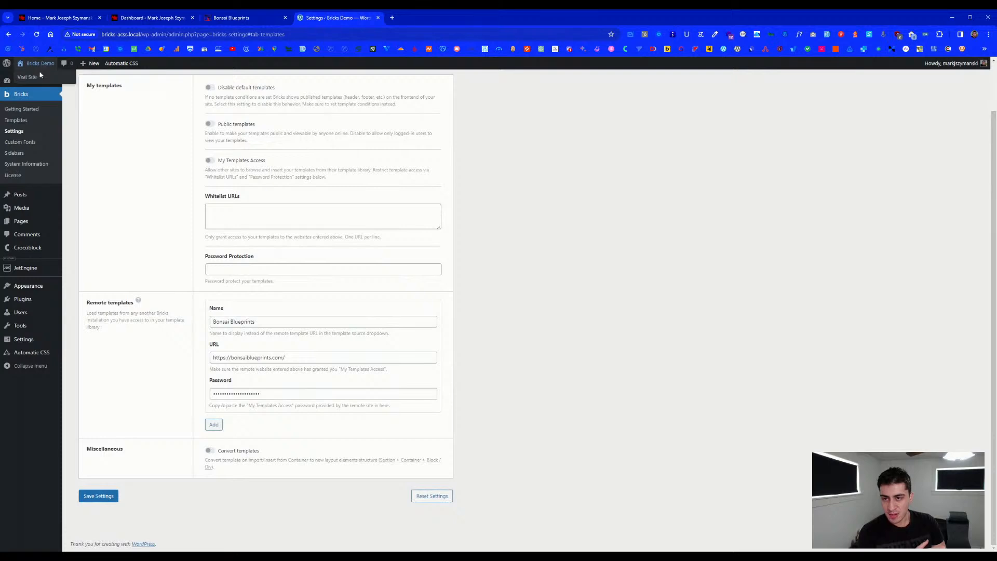
- Visit the Bricks Demo site and open its Home page in the Bricks builder in a new tab
{"action": "left_click", "coordinate": [39, 77]}
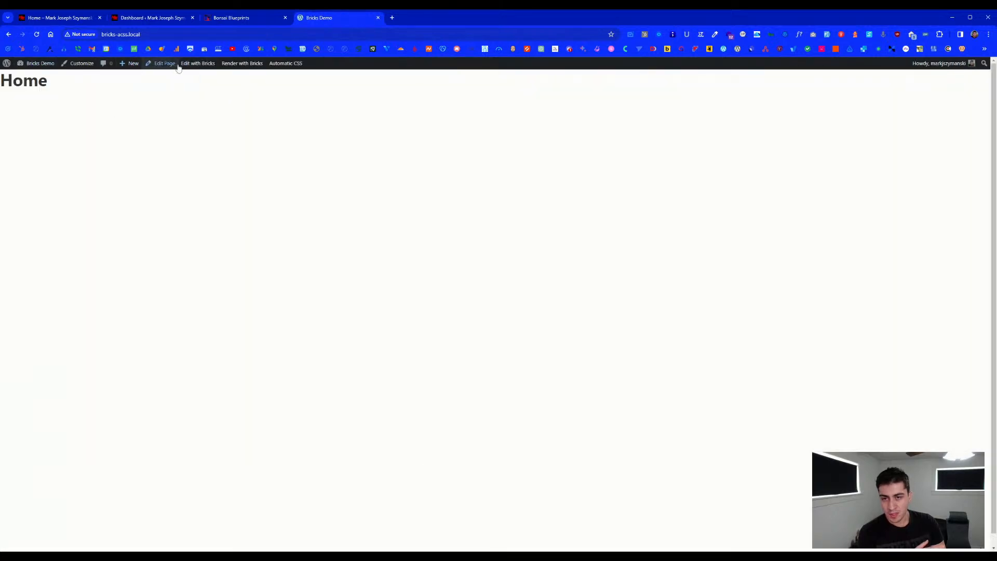
{"action": "middle_click", "coordinate": [187, 69]}
{"action": "left_click", "coordinate": [413, 18]}
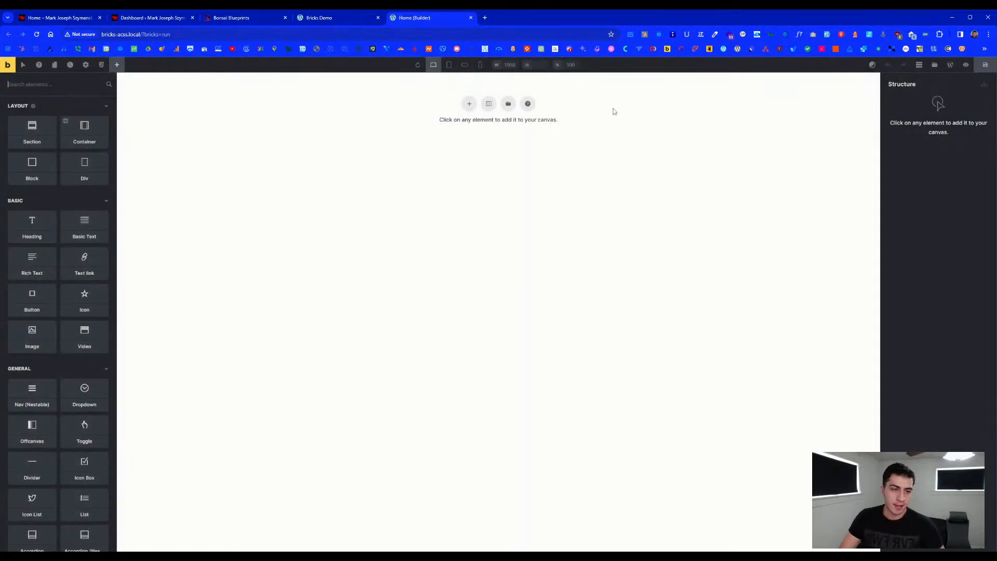
- Open the builder's template library and set the template source to Bonsai Blueprints
{"action": "left_click", "coordinate": [934, 65]}
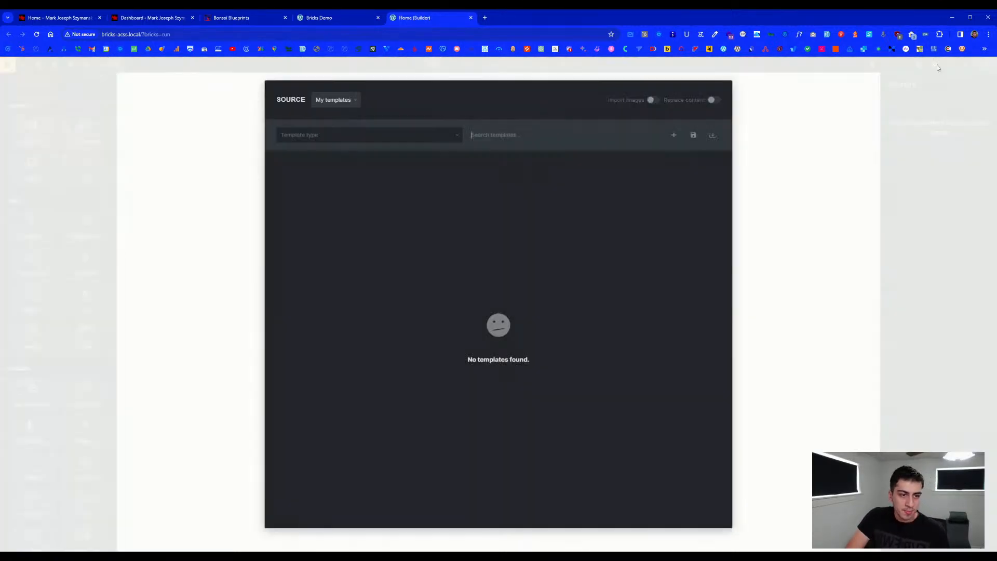
{"action": "left_click", "coordinate": [353, 104]}
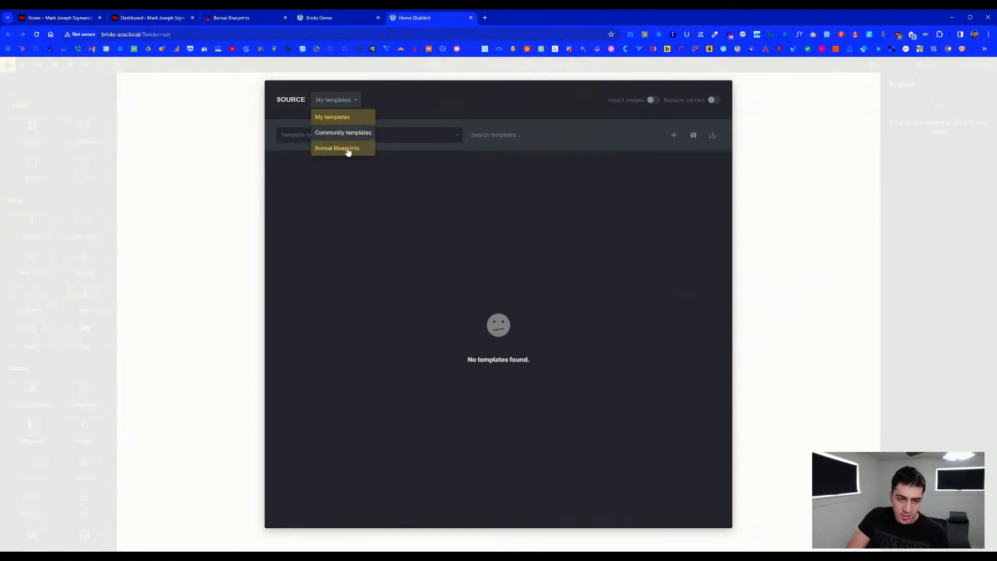
{"action": "left_click", "coordinate": [351, 149]}
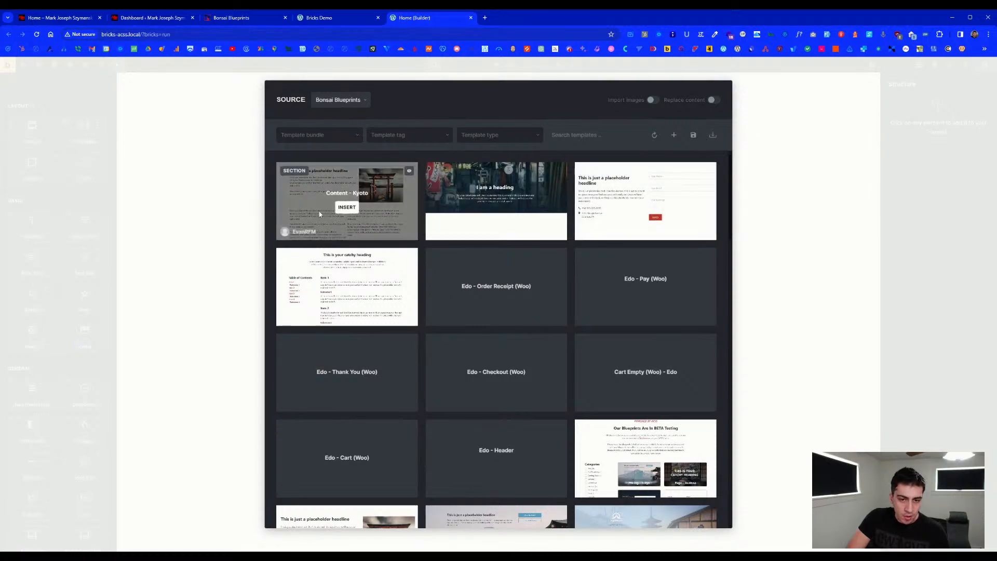
- Browse the Bonsai Blueprints remote templates, looking over the WooCommerce, Kamakura, Kyoto, Edo and Asakusa designs
{"action": "scroll", "coordinate": [576, 324], "scroll_direction": "down", "scroll_amount": 3}
{"action": "scroll", "coordinate": [564, 321], "scroll_direction": "down", "scroll_amount": 9}
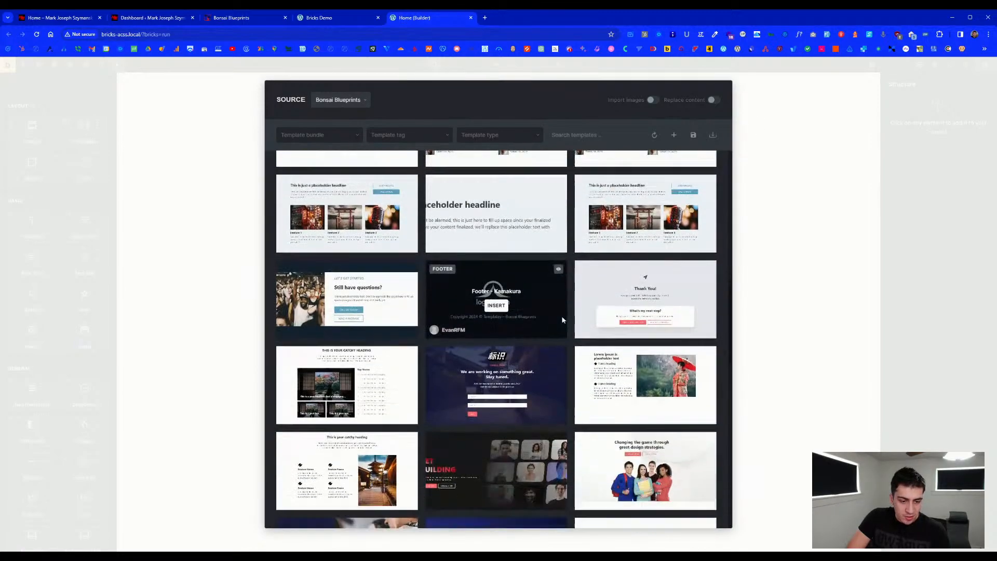
{"action": "scroll", "coordinate": [562, 318], "scroll_direction": "down", "scroll_amount": 3}
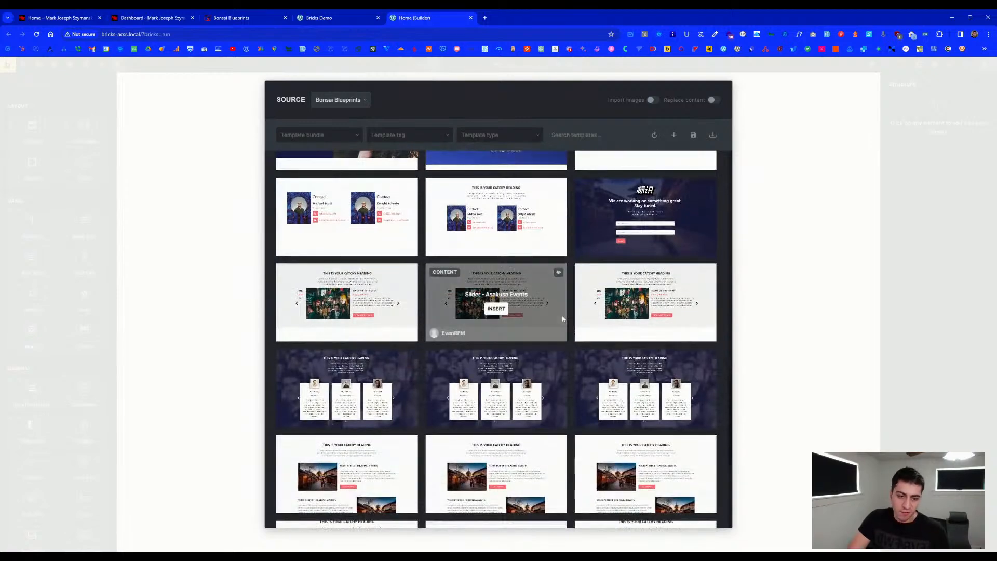
{"action": "scroll", "coordinate": [562, 319], "scroll_direction": "down", "scroll_amount": 2}
{"action": "scroll", "coordinate": [563, 319], "scroll_direction": "down", "scroll_amount": 2}
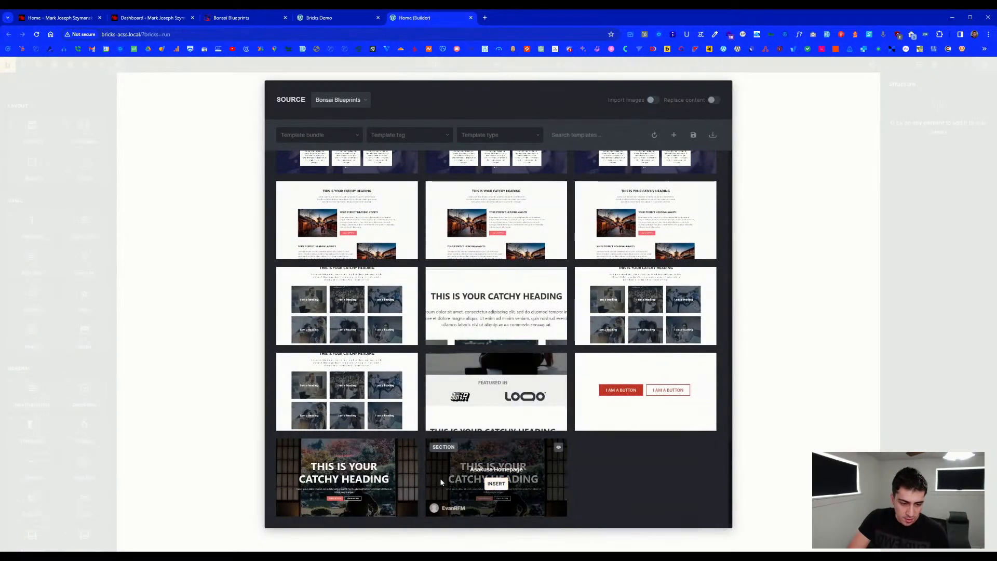
{"action": "scroll", "coordinate": [494, 451], "scroll_direction": "down", "scroll_amount": 3}
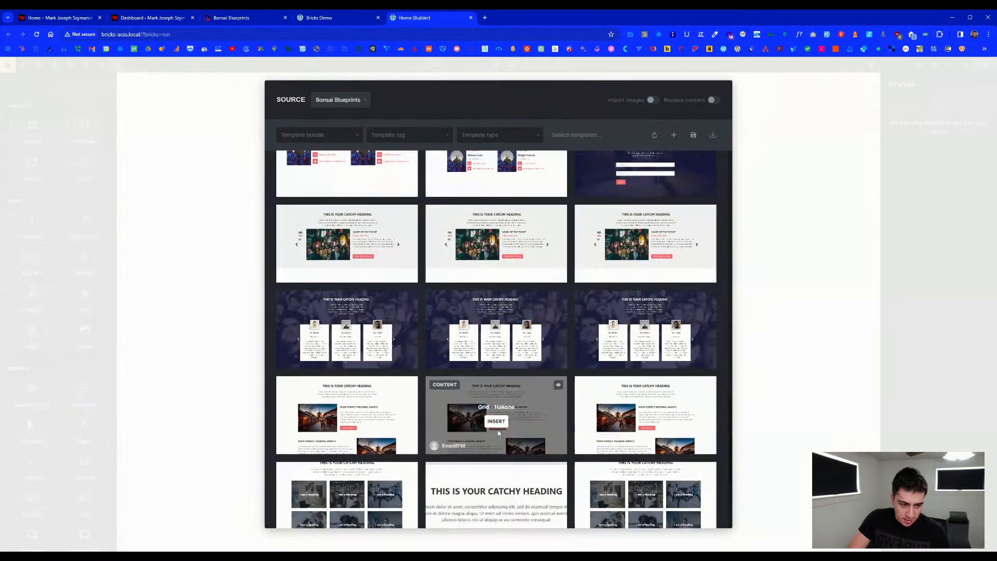
{"action": "scroll", "coordinate": [499, 428], "scroll_direction": "down", "scroll_amount": 2}
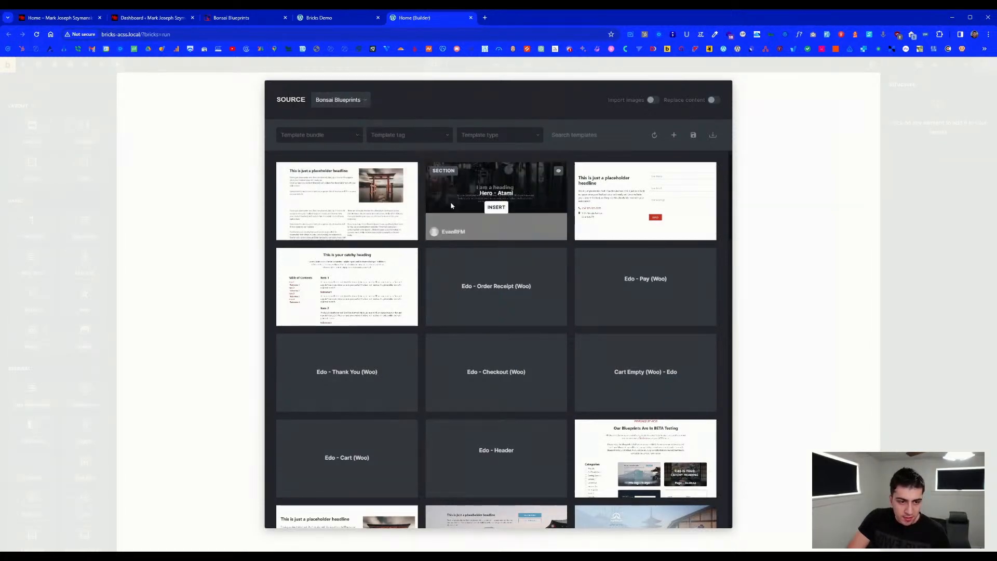
{"action": "scroll", "coordinate": [539, 206], "scroll_direction": "down", "scroll_amount": 2}
{"action": "scroll", "coordinate": [539, 207], "scroll_direction": "down", "scroll_amount": 10}
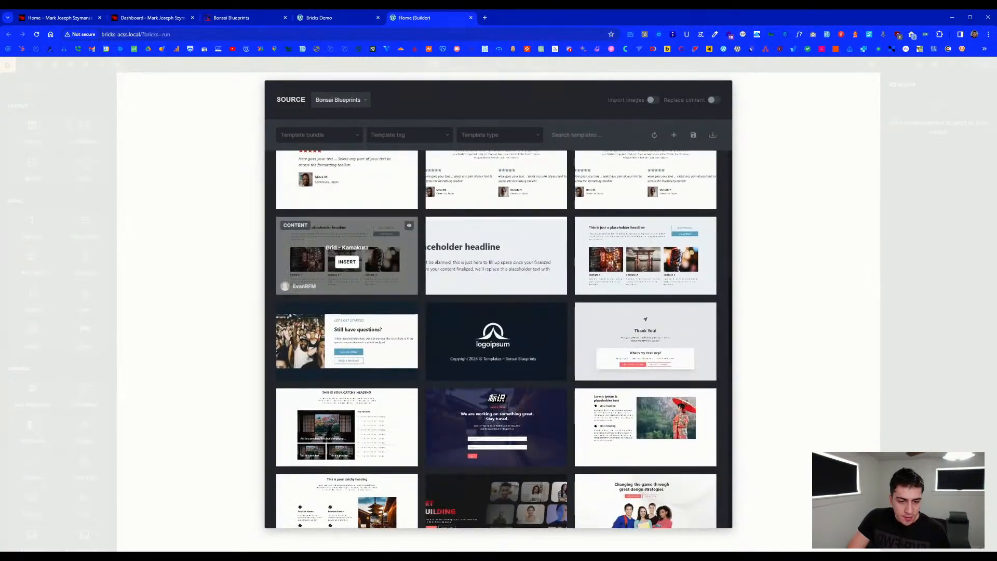
{"action": "scroll", "coordinate": [350, 341], "scroll_direction": "down", "scroll_amount": 1}
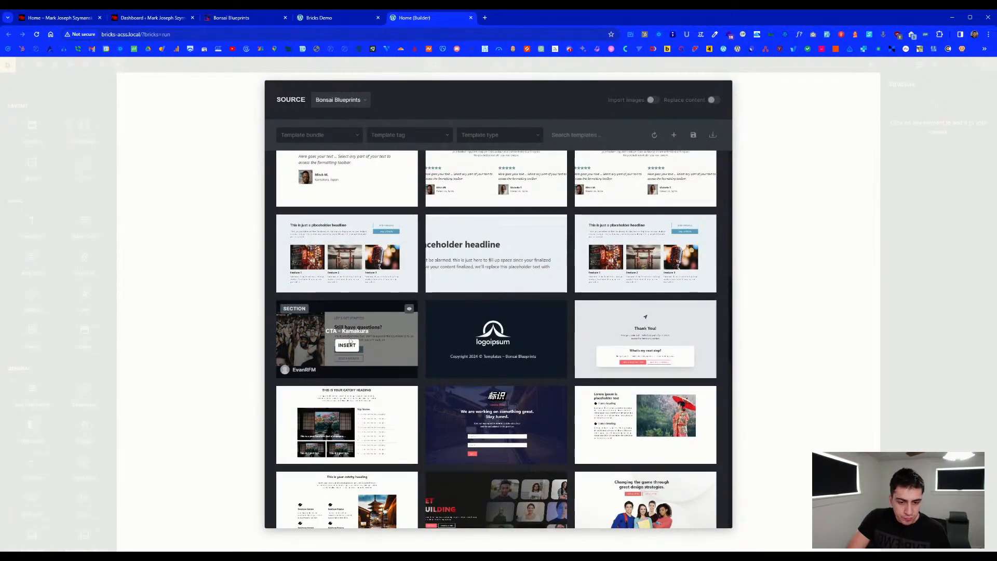
{"action": "scroll", "coordinate": [350, 322], "scroll_direction": "down", "scroll_amount": 3}
{"action": "scroll", "coordinate": [438, 279], "scroll_direction": "down", "scroll_amount": 2}
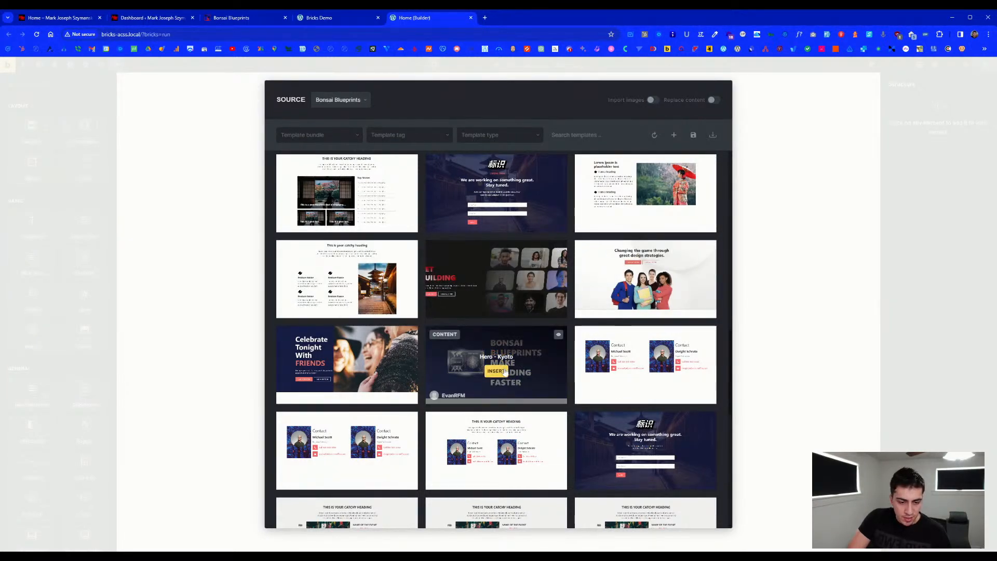
{"action": "scroll", "coordinate": [502, 370], "scroll_direction": "down", "scroll_amount": 2}
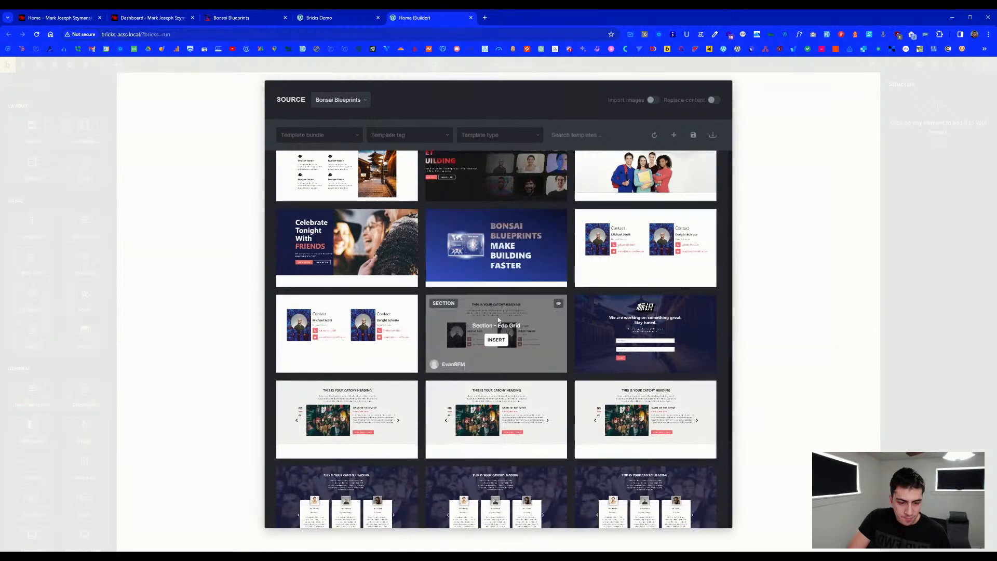
- Insert the Tokyo pricing section template from the Bonsai Blueprints library into the Home page
{"action": "scroll", "coordinate": [500, 319], "scroll_direction": "up", "scroll_amount": 4}
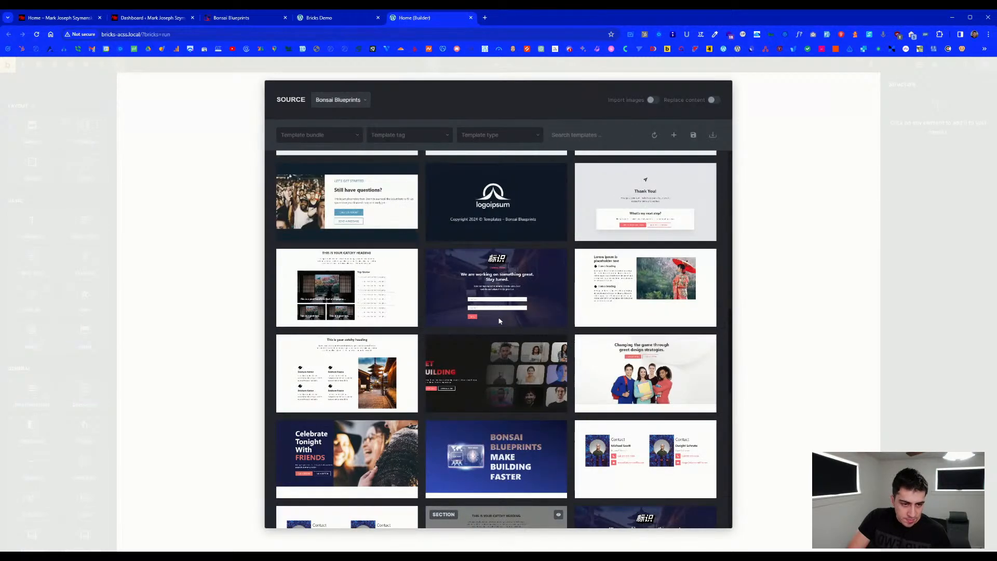
{"action": "scroll", "coordinate": [500, 321], "scroll_direction": "down", "scroll_amount": 10}
{"action": "left_click", "coordinate": [498, 278]}
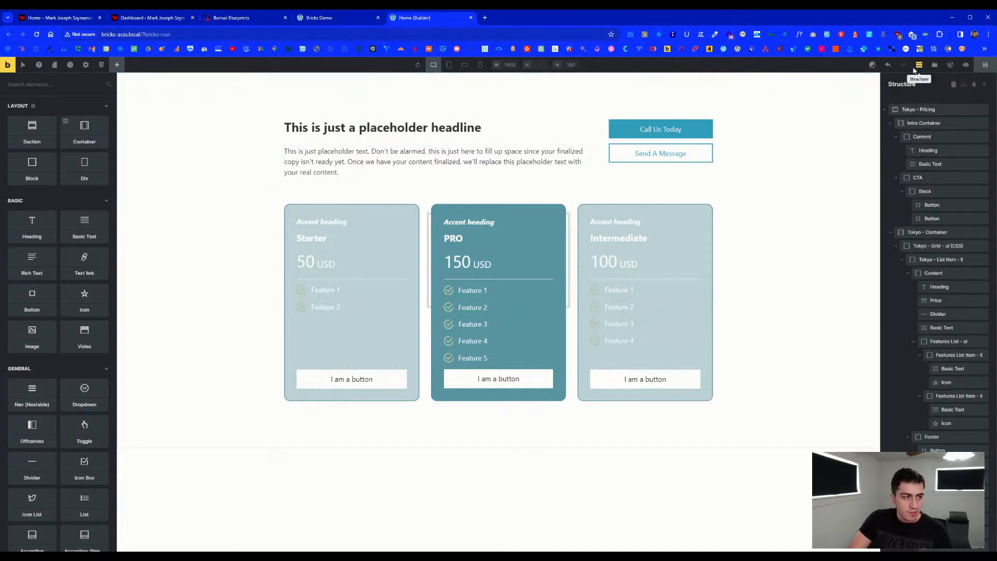
- Reopen the template library and insert the dark "Get Building" hero section with the slanted image grid below the pricing section
{"action": "left_click", "coordinate": [934, 65]}
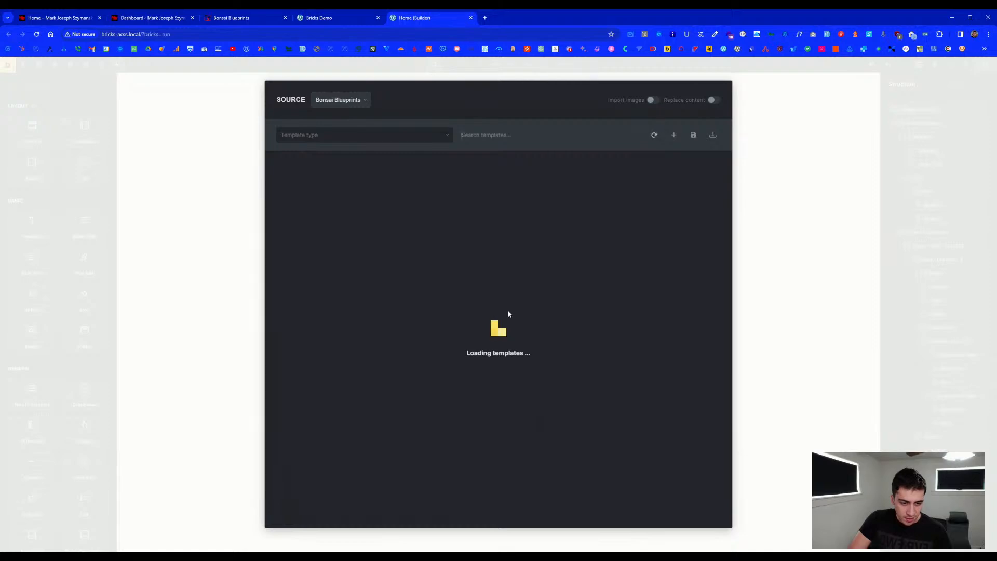
{"action": "scroll", "coordinate": [542, 298], "scroll_direction": "down", "scroll_amount": 2}
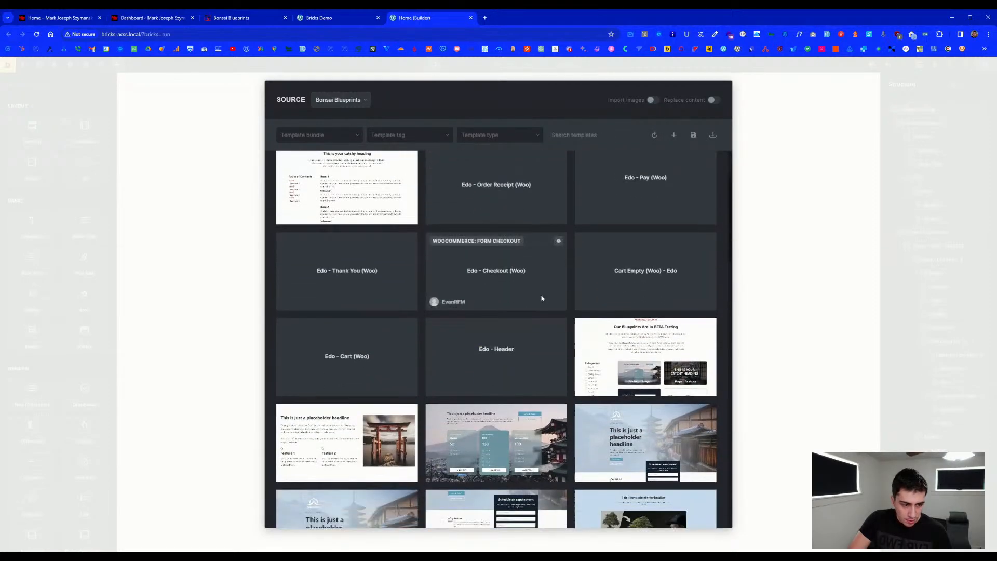
{"action": "scroll", "coordinate": [541, 298], "scroll_direction": "down", "scroll_amount": 7}
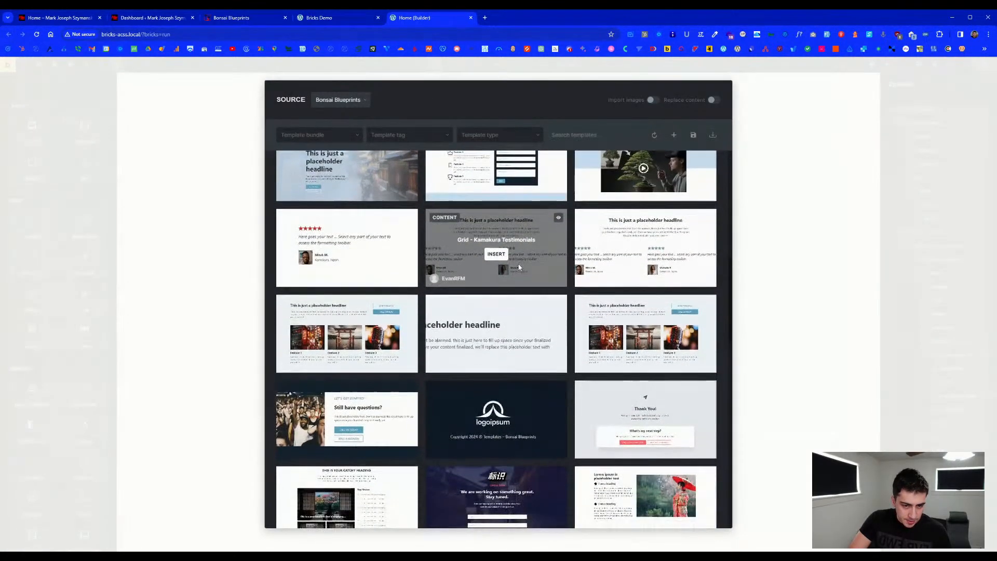
{"action": "scroll", "coordinate": [521, 267], "scroll_direction": "down", "scroll_amount": 2}
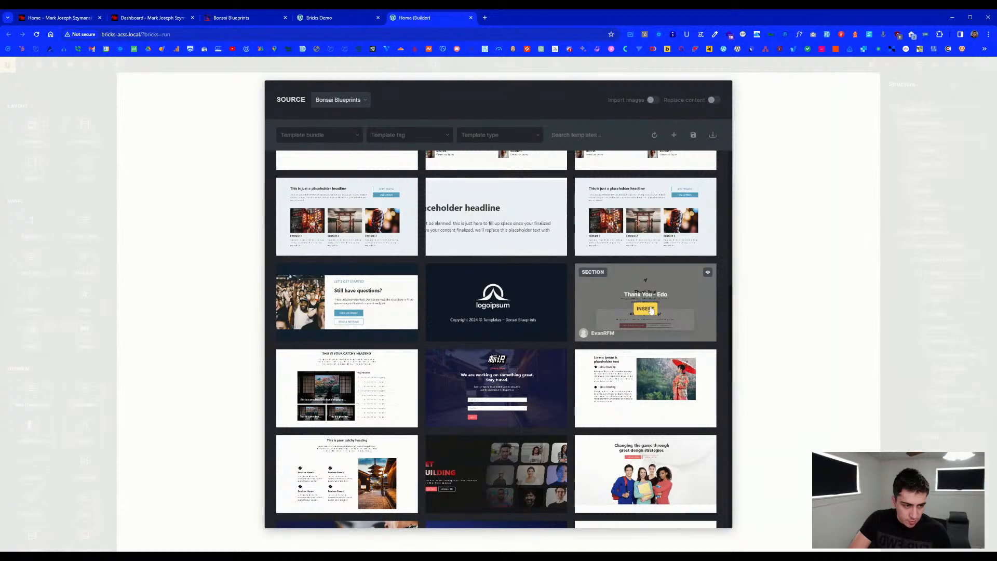
{"action": "scroll", "coordinate": [654, 310], "scroll_direction": "down", "scroll_amount": 2}
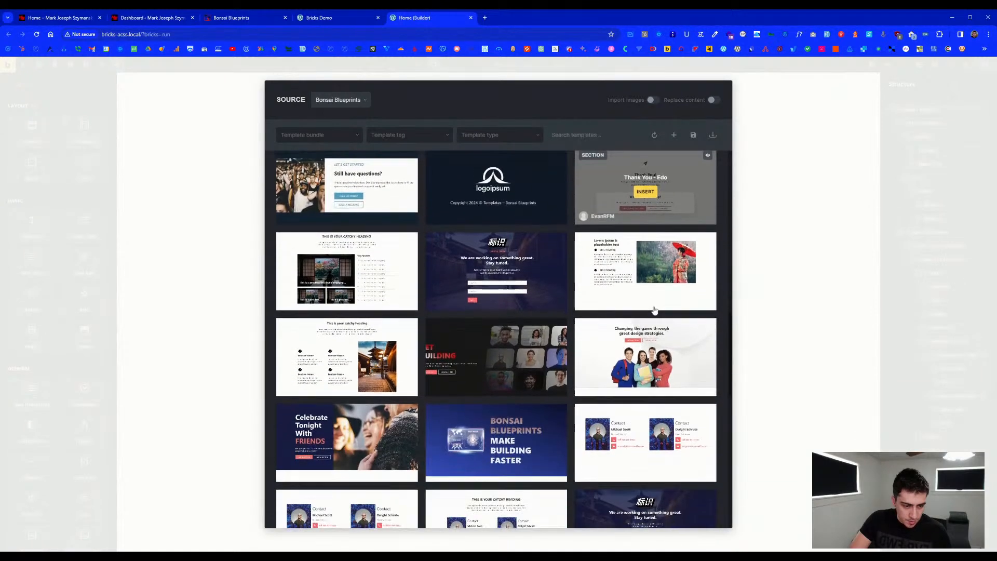
{"action": "left_click", "coordinate": [496, 363]}
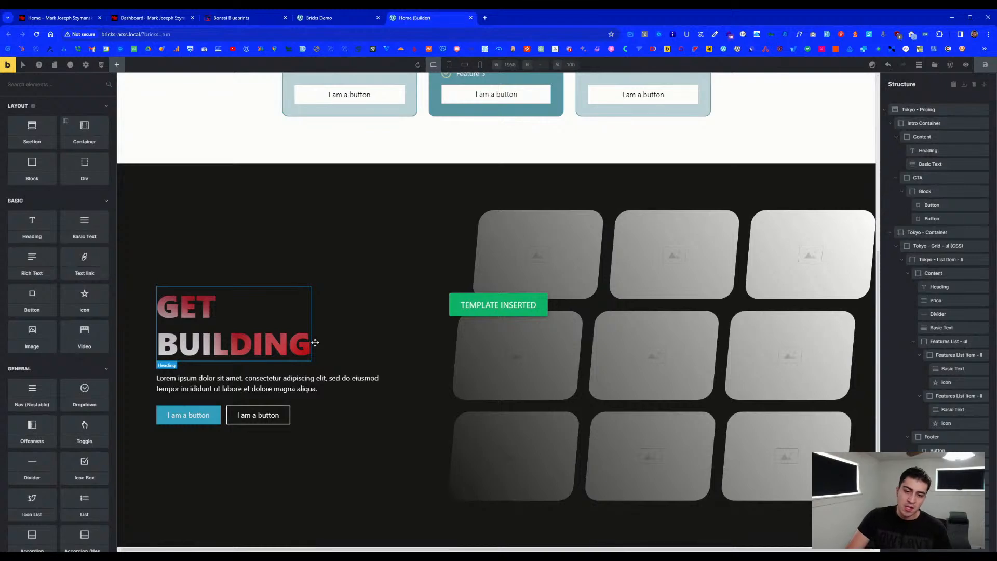
- Inspect the classes on the pricing section's Call Us Today and Send A Message buttons
{"action": "scroll", "coordinate": [333, 327], "scroll_direction": "up", "scroll_amount": 5}
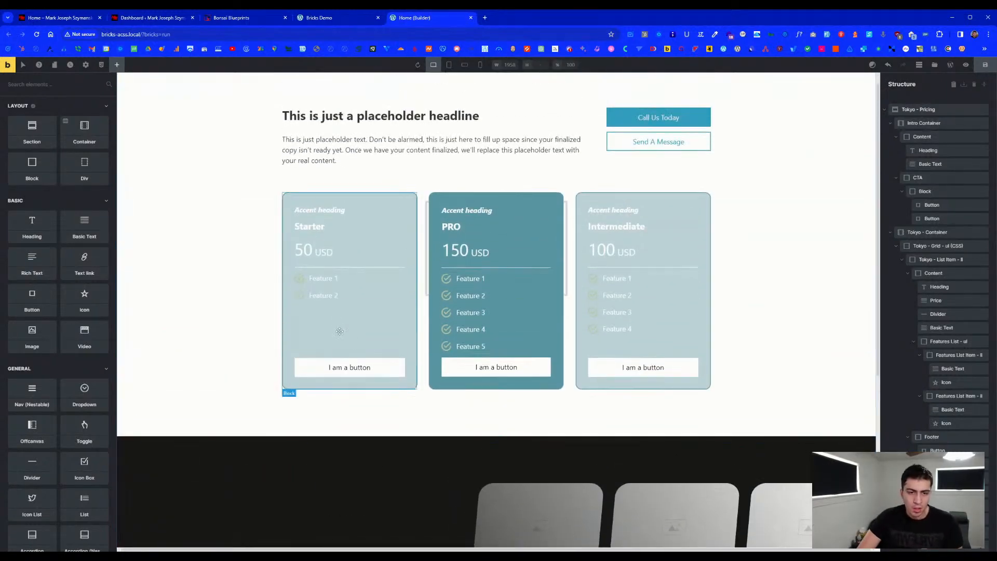
{"action": "scroll", "coordinate": [365, 334], "scroll_direction": "down", "scroll_amount": 2}
{"action": "scroll", "coordinate": [366, 334], "scroll_direction": "up", "scroll_amount": 2}
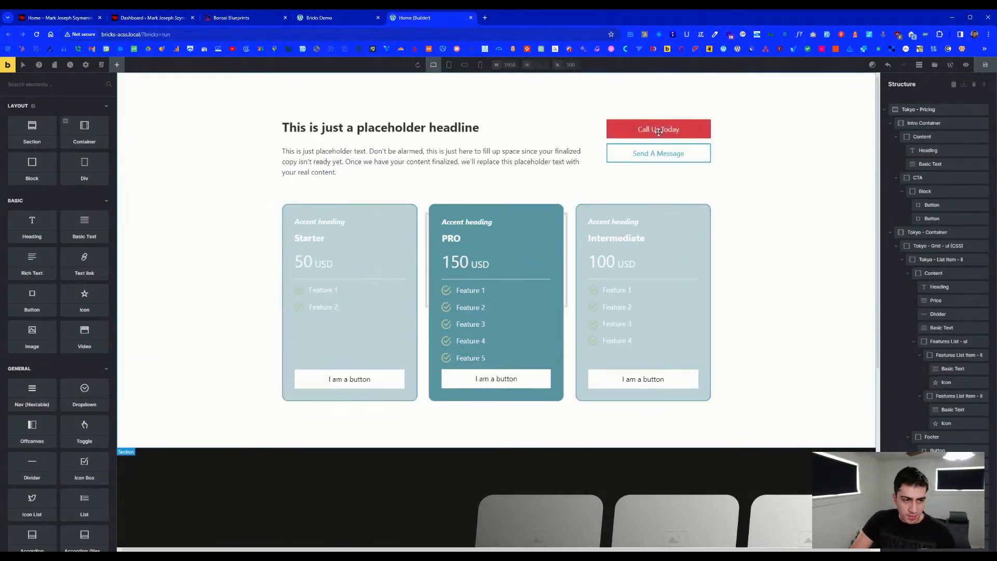
{"action": "left_click", "coordinate": [658, 129]}
{"action": "left_click", "coordinate": [89, 114]}
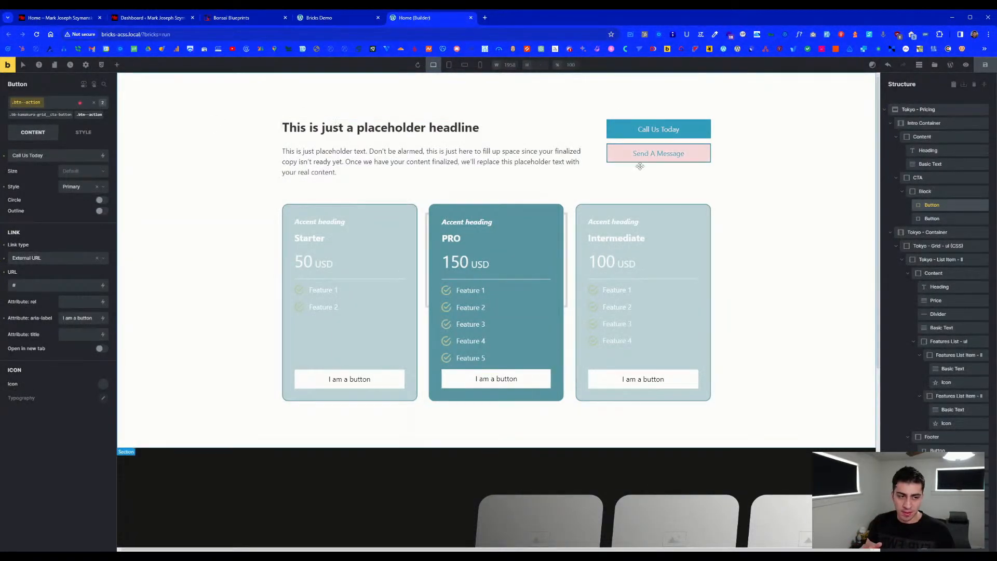
{"action": "left_click", "coordinate": [652, 151]}
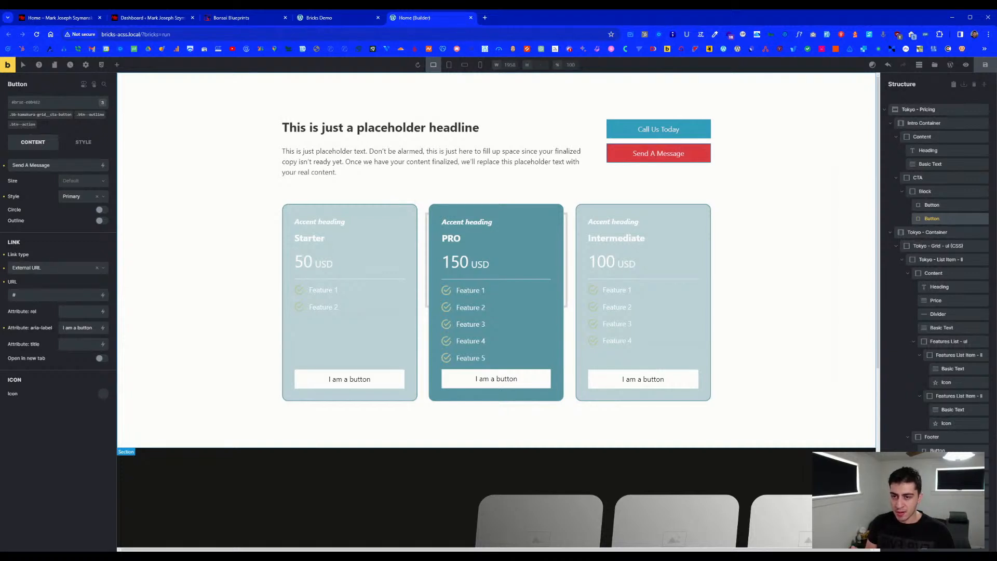
{"action": "left_click", "coordinate": [37, 117]}
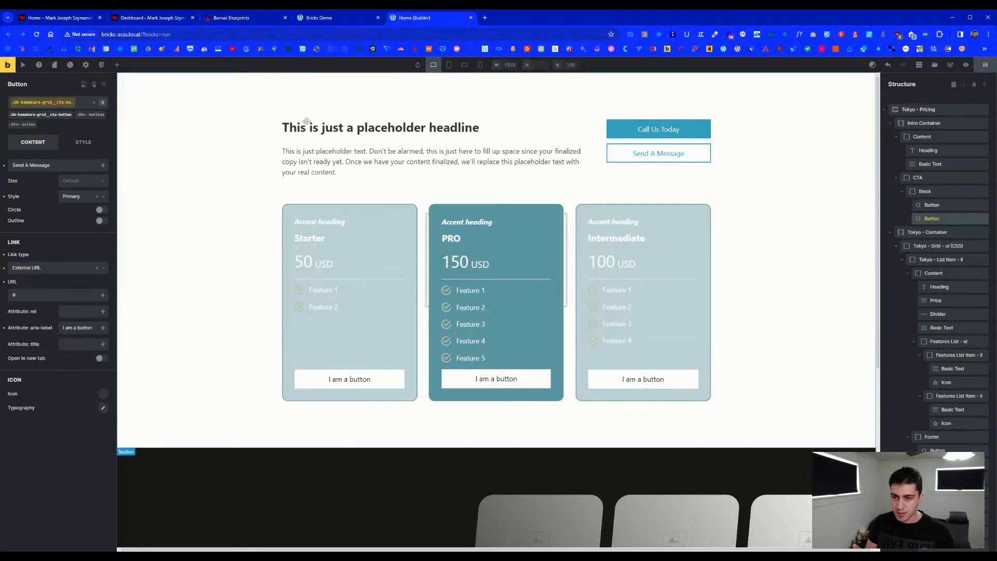
- Examine the Tokyo pricing section's Intro Container class, checking its gap and grid template column settings
{"action": "left_click", "coordinate": [945, 109]}
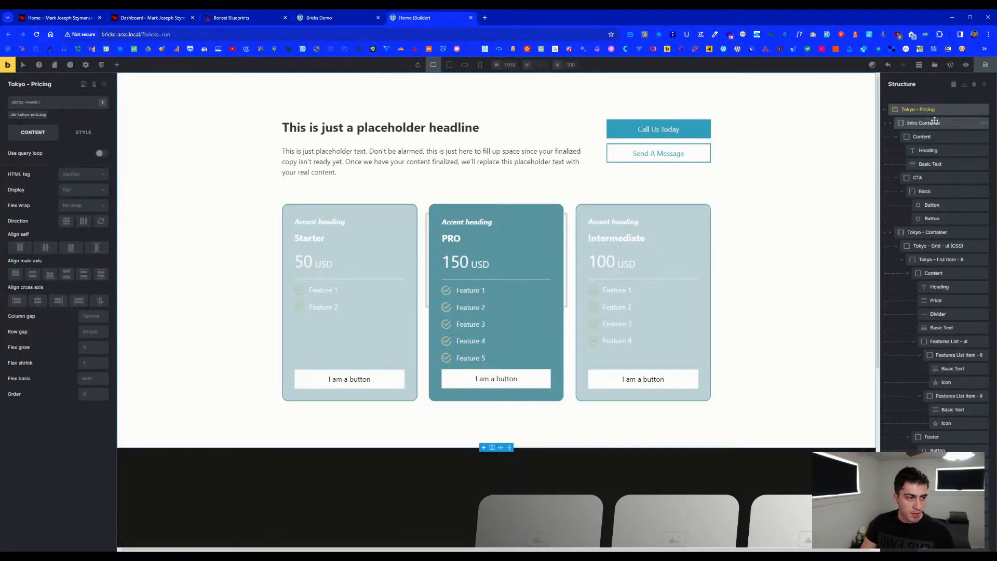
{"action": "left_click", "coordinate": [934, 123]}
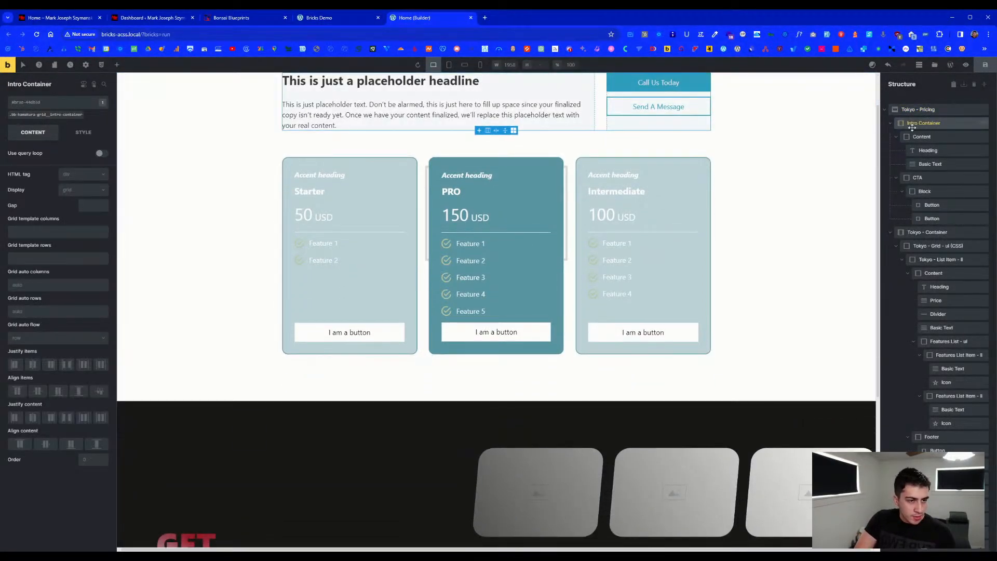
{"action": "left_click", "coordinate": [47, 114]}
{"action": "triple_click", "coordinate": [62, 232]}
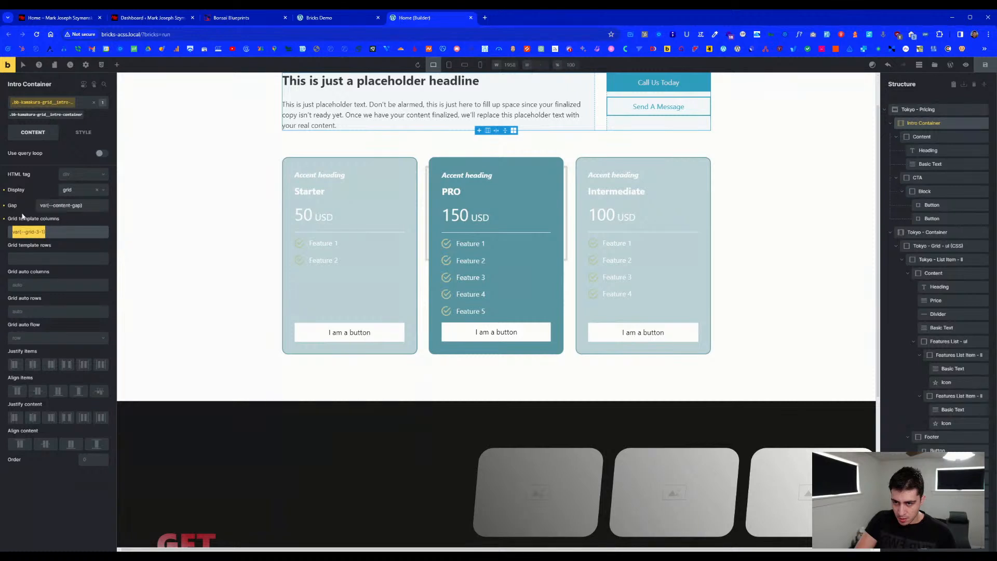
{"action": "left_click", "coordinate": [21, 214]}
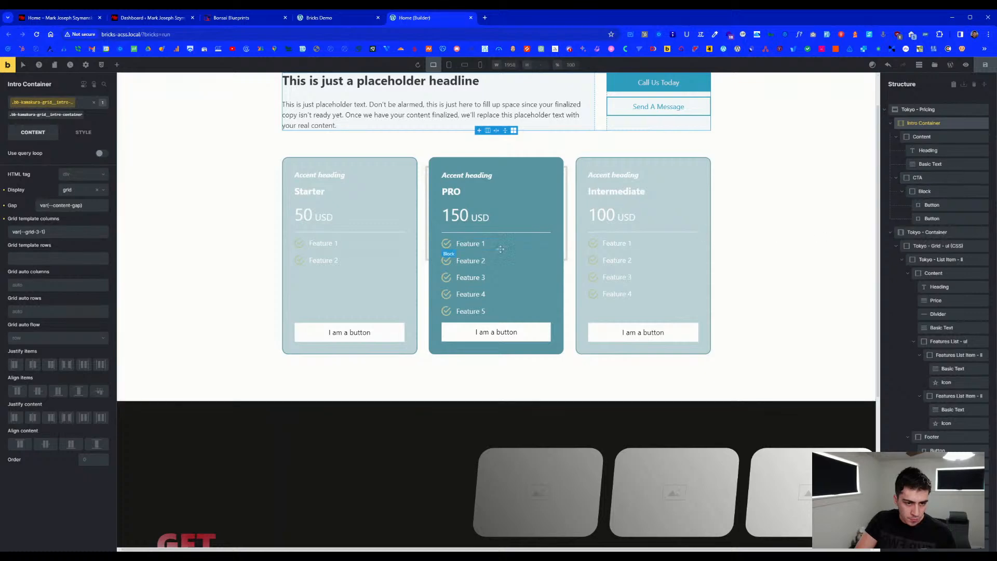
{"action": "scroll", "coordinate": [555, 213], "scroll_direction": "down", "scroll_amount": 4}
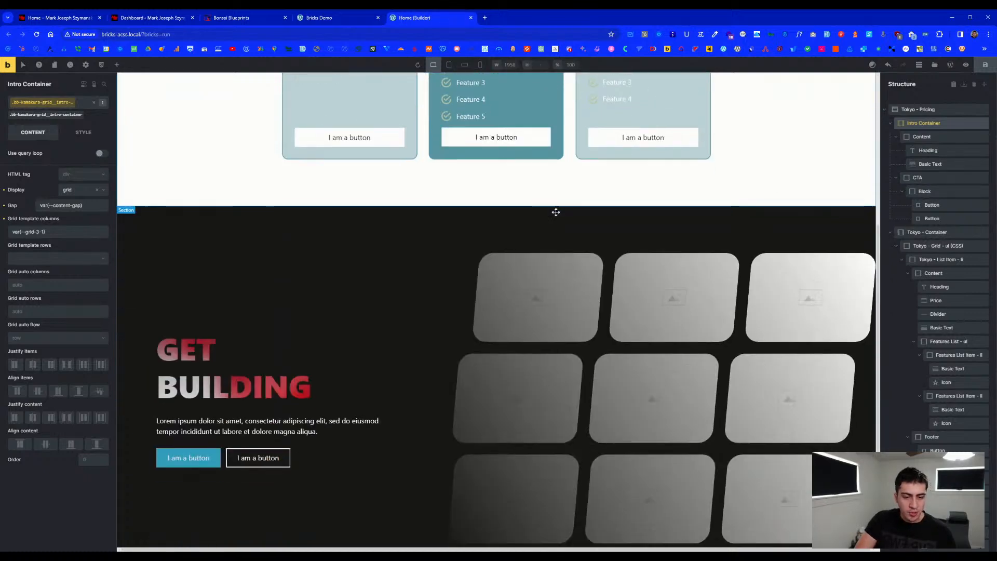
{"action": "scroll", "coordinate": [555, 213], "scroll_direction": "up", "scroll_amount": 3}
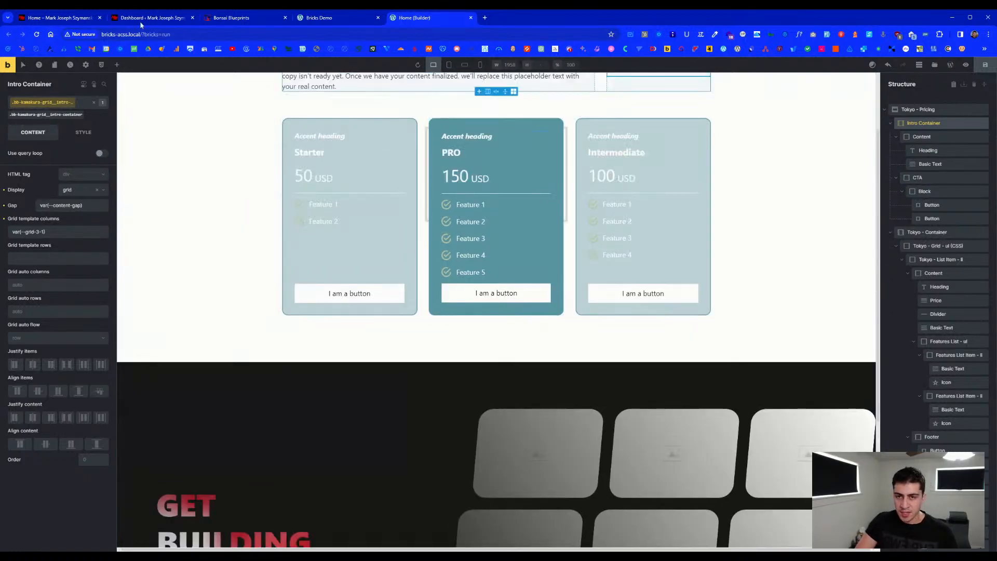
- Switch to the Bricks Demo WordPress dashboard and open the Automatic CSS palette settings
{"action": "left_click", "coordinate": [359, 21]}
{"action": "left_click", "coordinate": [42, 78]}
{"action": "mouse_move", "coordinate": [48, 296]}
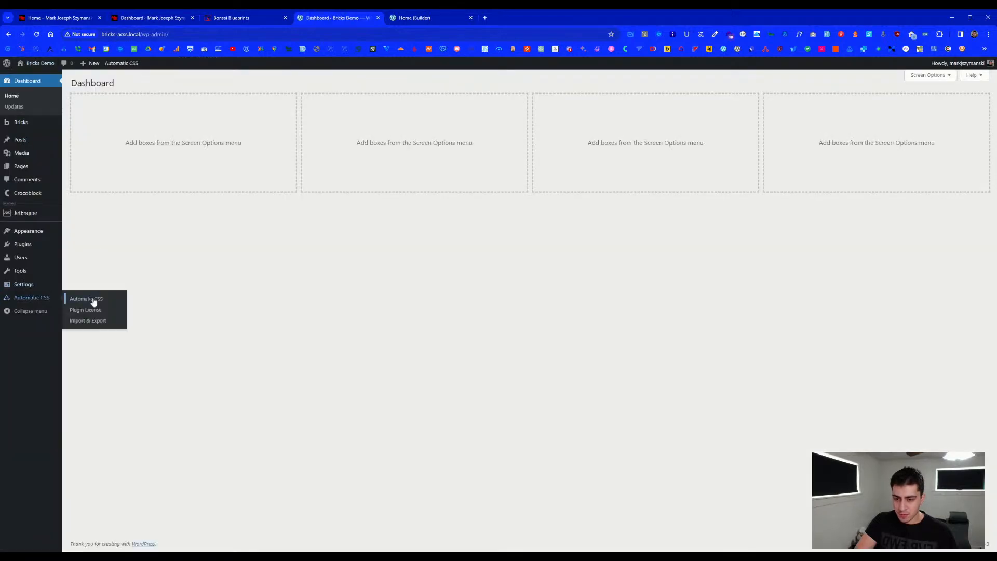
{"action": "left_click", "coordinate": [92, 299]}
{"action": "left_click", "coordinate": [345, 144]}
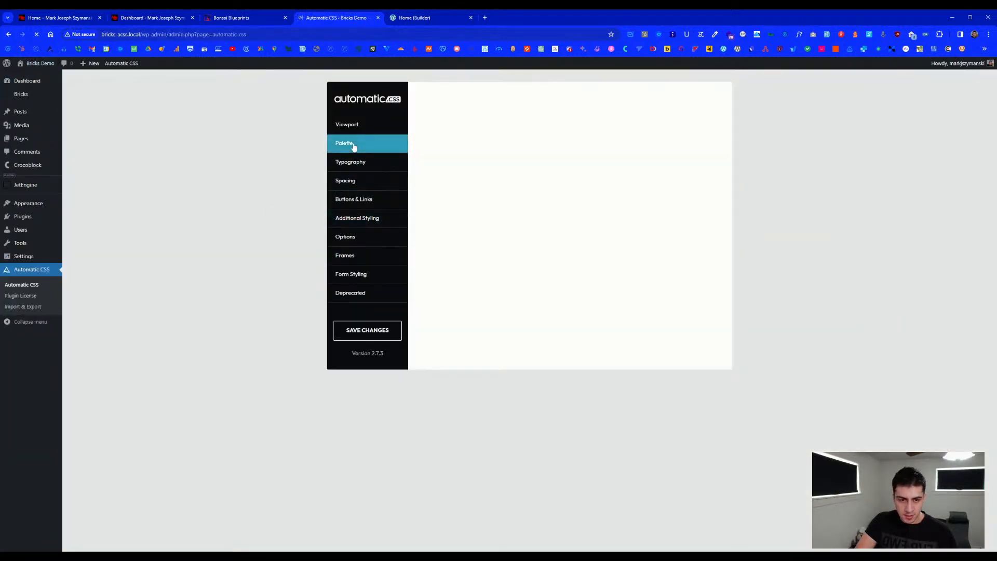
- Set the Automatic CSS action color to the purple #5E0091 and save the changes
{"action": "scroll", "coordinate": [554, 211], "scroll_direction": "down", "scroll_amount": 3}
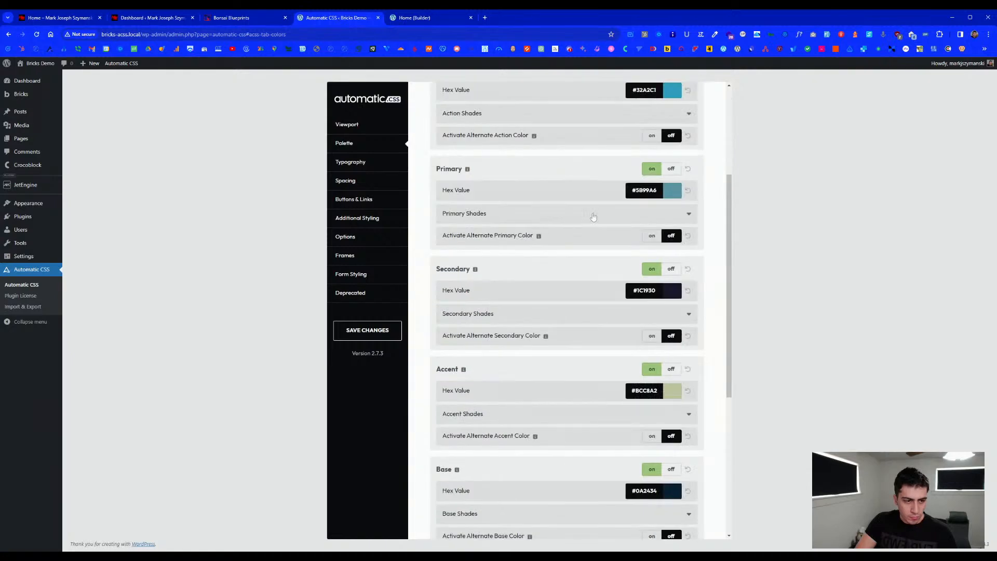
{"action": "scroll", "coordinate": [591, 215], "scroll_direction": "up", "scroll_amount": 2}
{"action": "scroll", "coordinate": [649, 202], "scroll_direction": "up", "scroll_amount": 1}
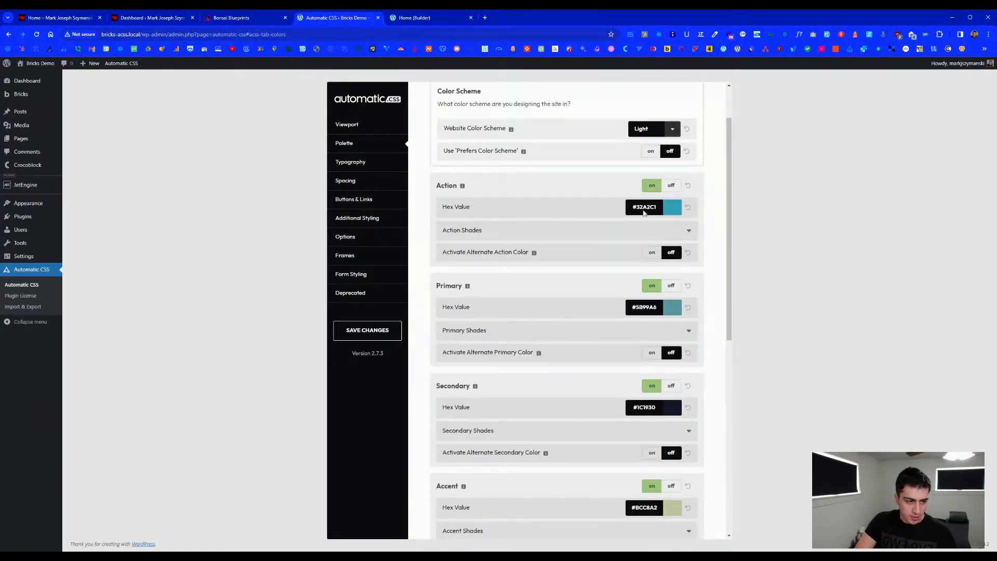
{"action": "left_click", "coordinate": [644, 208]}
{"action": "left_click_drag", "start_coordinate": [672, 264], "coordinate": [700, 233]}
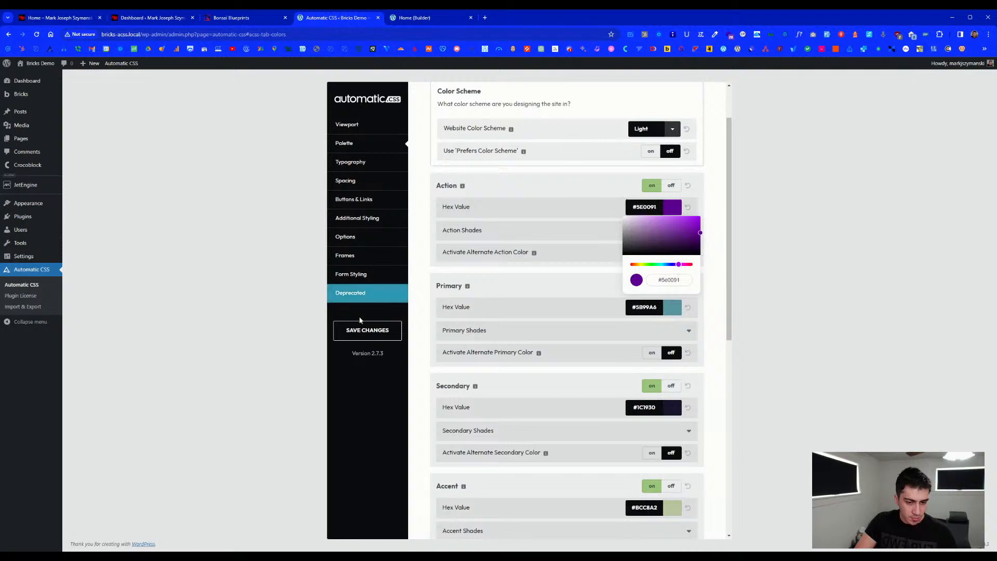
{"action": "left_click", "coordinate": [367, 330]}
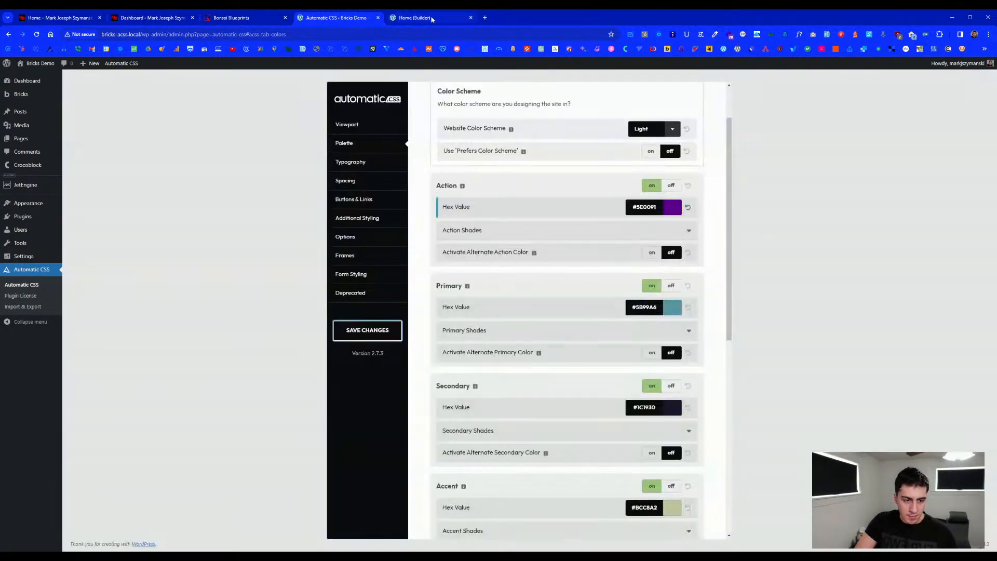
- Return to the Home page builder, save the page, and reload it to review the action color in both inserted sections
{"action": "left_click", "coordinate": [429, 18]}
{"action": "left_click", "coordinate": [985, 65]}
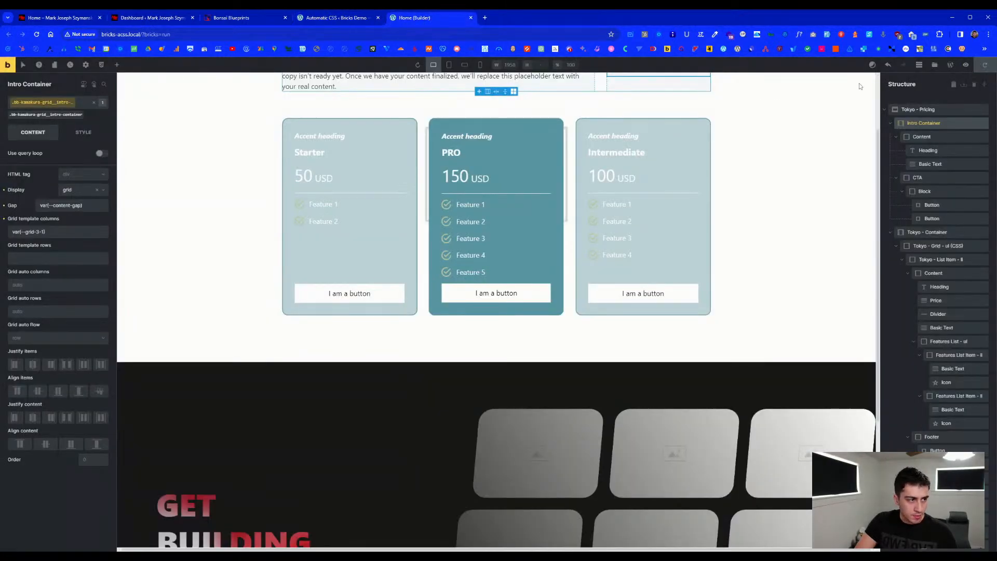
{"action": "left_click", "coordinate": [37, 34]}
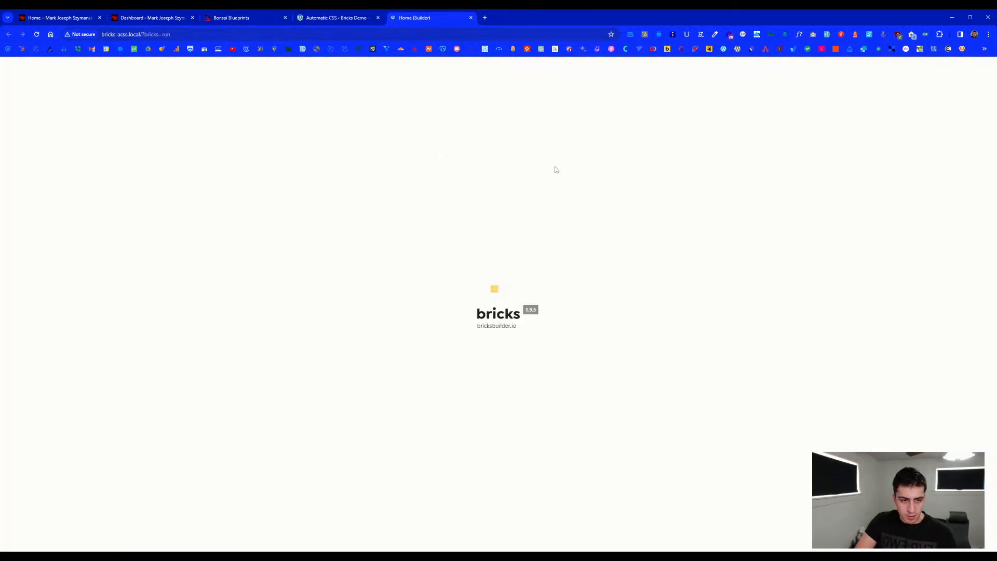
{"action": "scroll", "coordinate": [721, 187], "scroll_direction": "down", "scroll_amount": 6}
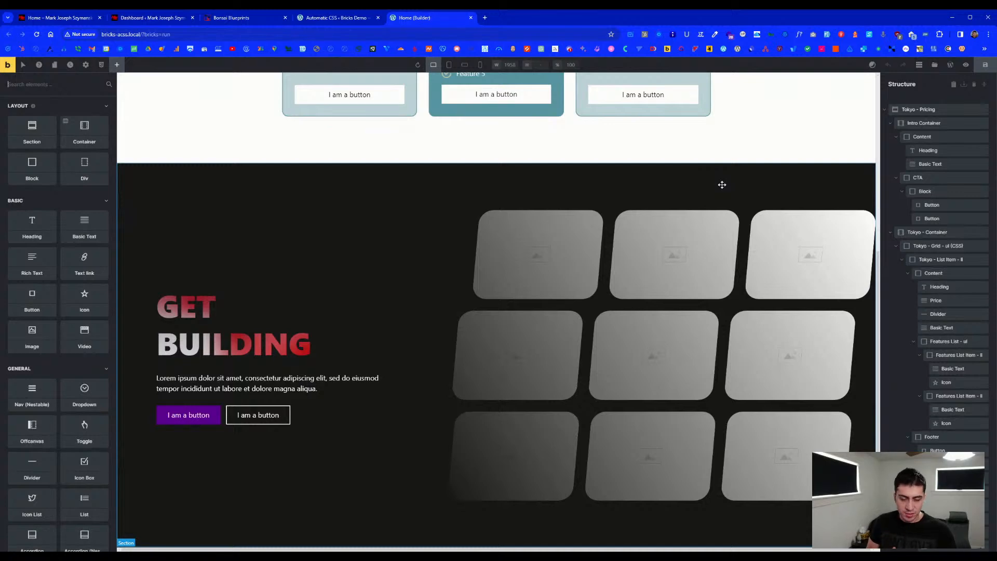
{"action": "scroll", "coordinate": [721, 181], "scroll_direction": "up", "scroll_amount": 4}
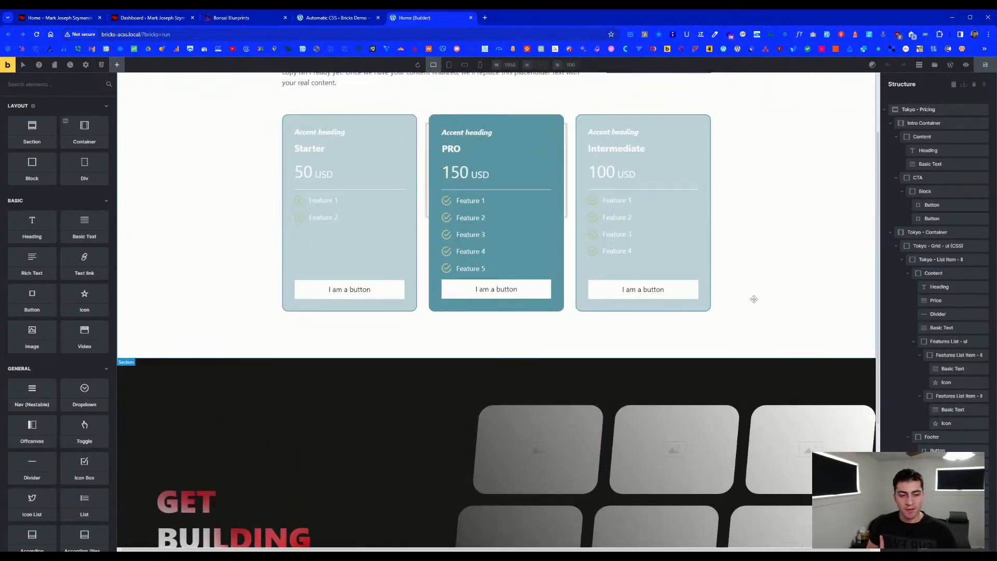
{"action": "scroll", "coordinate": [753, 296], "scroll_direction": "up", "scroll_amount": 2}
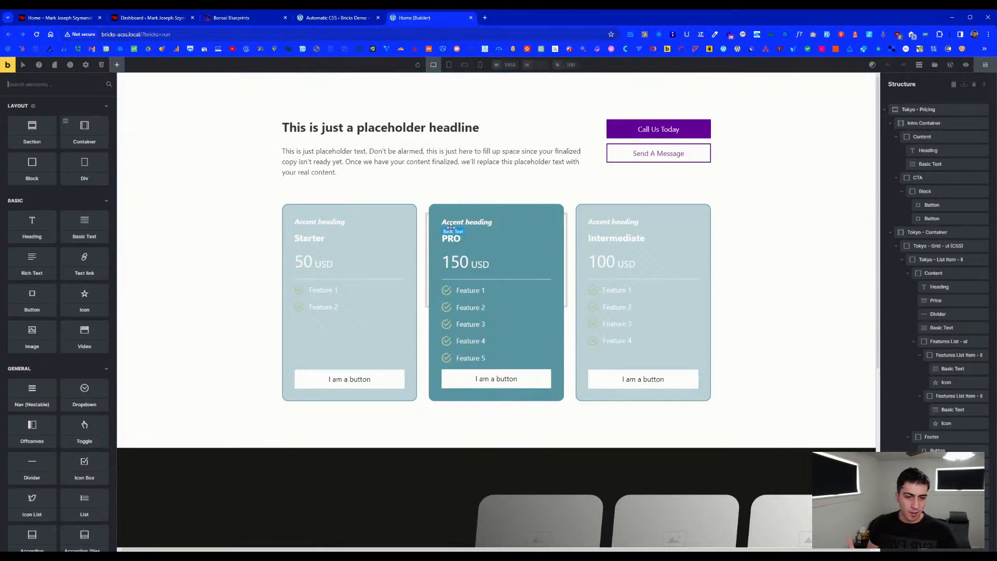
- Examine the custom CSS on the Tokyo pricing grid's list class
{"action": "left_click", "coordinate": [369, 224]}
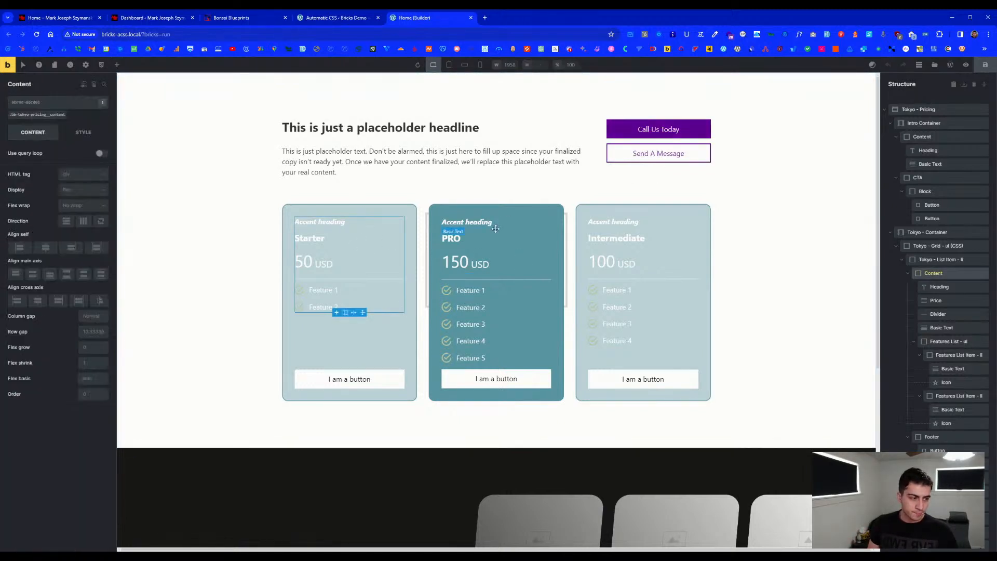
{"action": "left_click", "coordinate": [954, 247]}
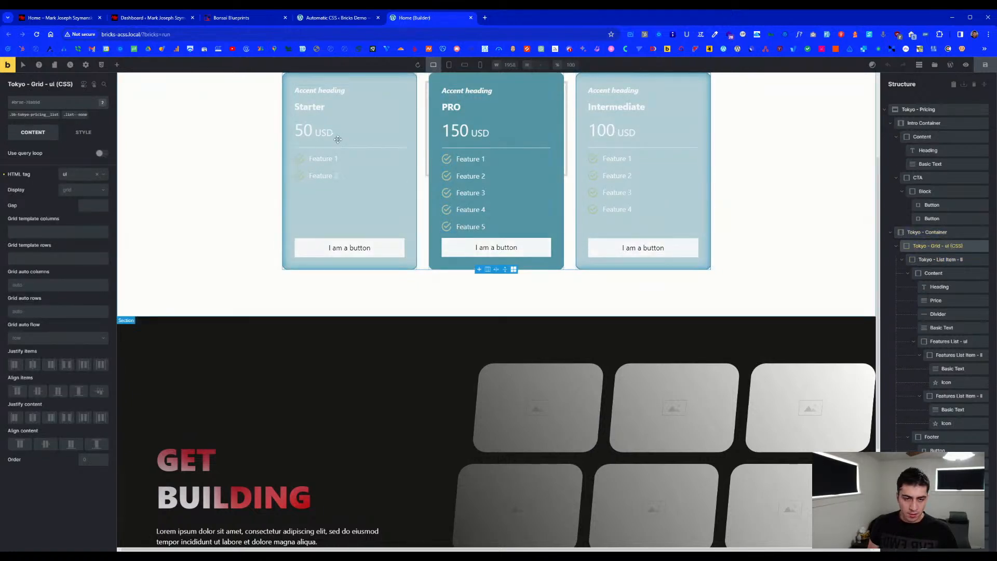
{"action": "scroll", "coordinate": [474, 241], "scroll_direction": "up", "scroll_amount": 2}
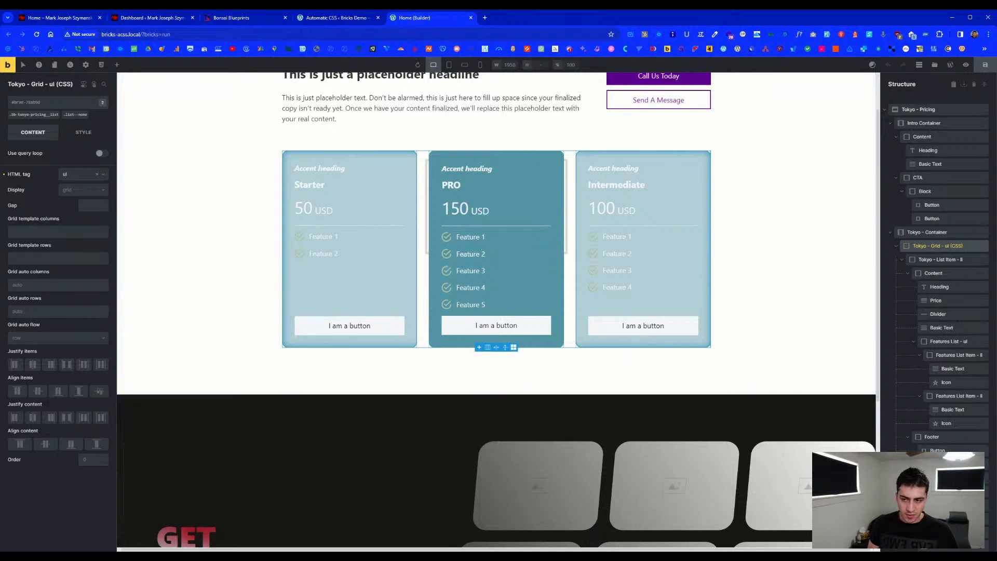
{"action": "left_click", "coordinate": [42, 119]}
{"action": "left_click", "coordinate": [76, 114]}
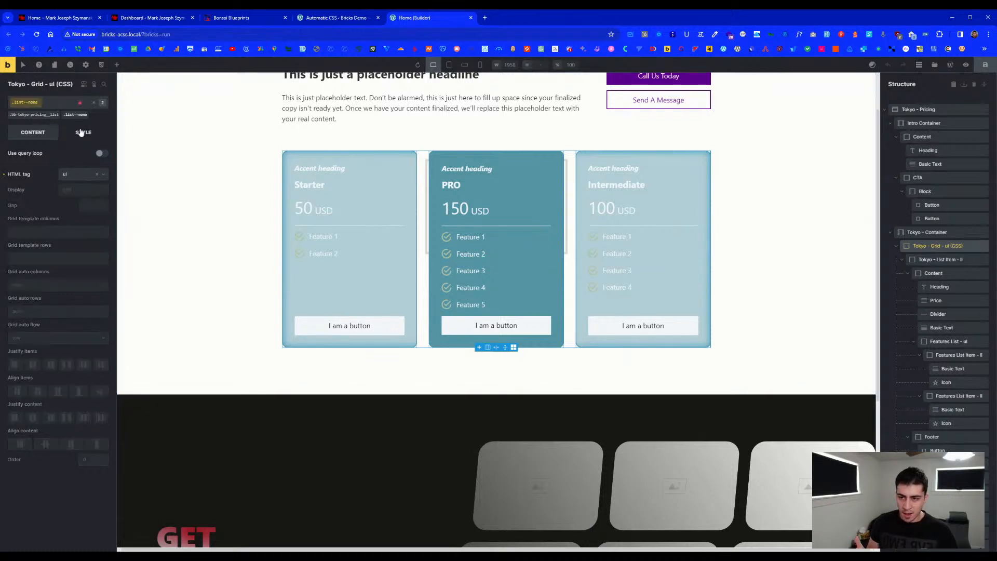
{"action": "left_click", "coordinate": [83, 132]}
{"action": "left_click", "coordinate": [41, 114]}
{"action": "left_click", "coordinate": [55, 295]}
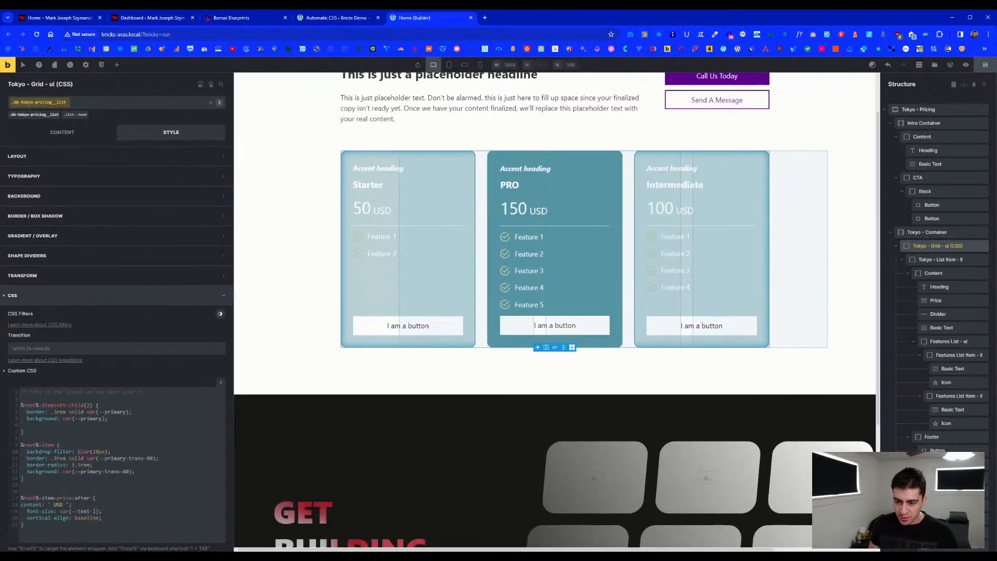
- Examine the primary color variables behind the card backgrounds in the Tokyo pricing list's custom CSS
{"action": "scroll", "coordinate": [163, 383], "scroll_direction": "down", "scroll_amount": 3}
{"action": "left_click_drag", "start_coordinate": [108, 340], "coordinate": [27, 340]}
{"action": "left_click_drag", "start_coordinate": [136, 394], "coordinate": [22, 388]}
{"action": "left_click_drag", "start_coordinate": [109, 341], "coordinate": [26, 341]}
{"action": "left_click_drag", "start_coordinate": [136, 394], "coordinate": [10, 395]}
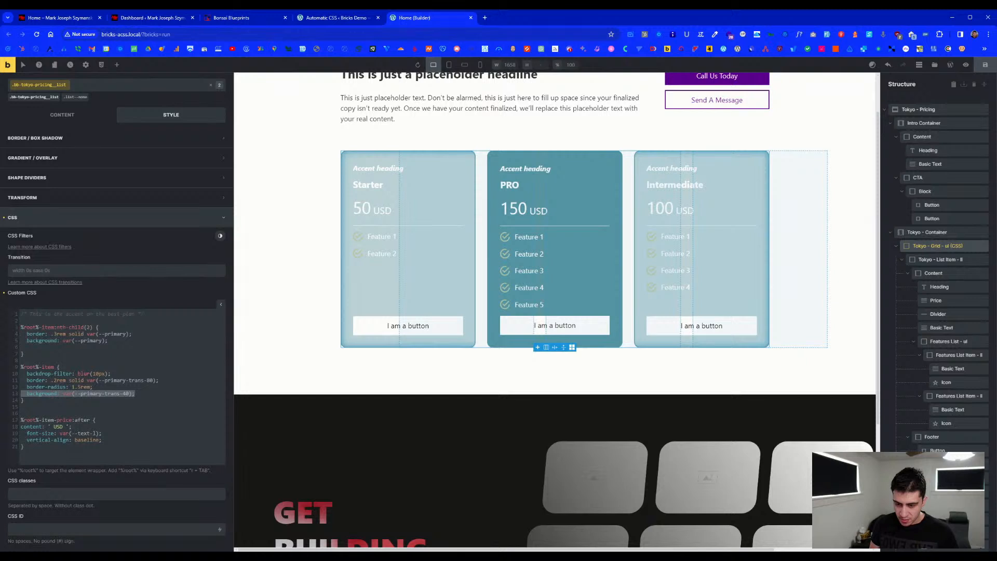
{"action": "scroll", "coordinate": [496, 375], "scroll_direction": "up", "scroll_amount": 1}
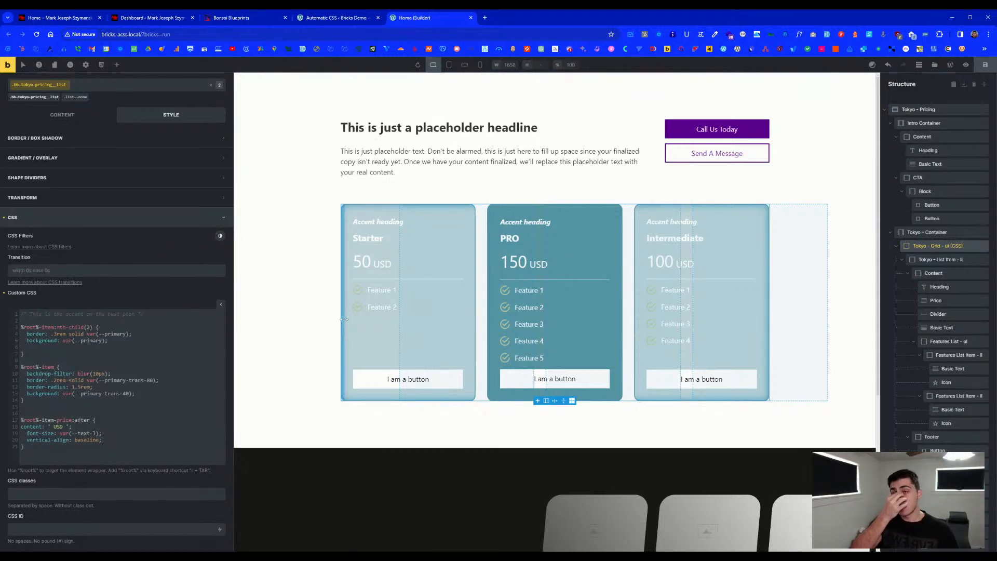
- Set the Automatic CSS primary color to the green #5BA67A and save the changes
{"action": "left_click", "coordinate": [357, 19]}
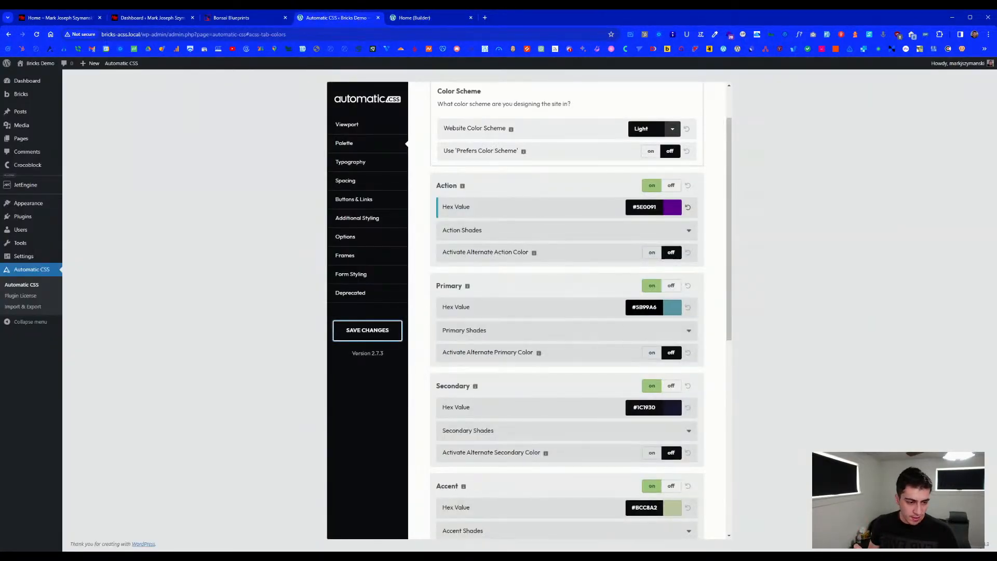
{"action": "left_click", "coordinate": [644, 307]}
{"action": "left_click_drag", "start_coordinate": [666, 364], "coordinate": [658, 364]}
{"action": "left_click", "coordinate": [365, 335]}
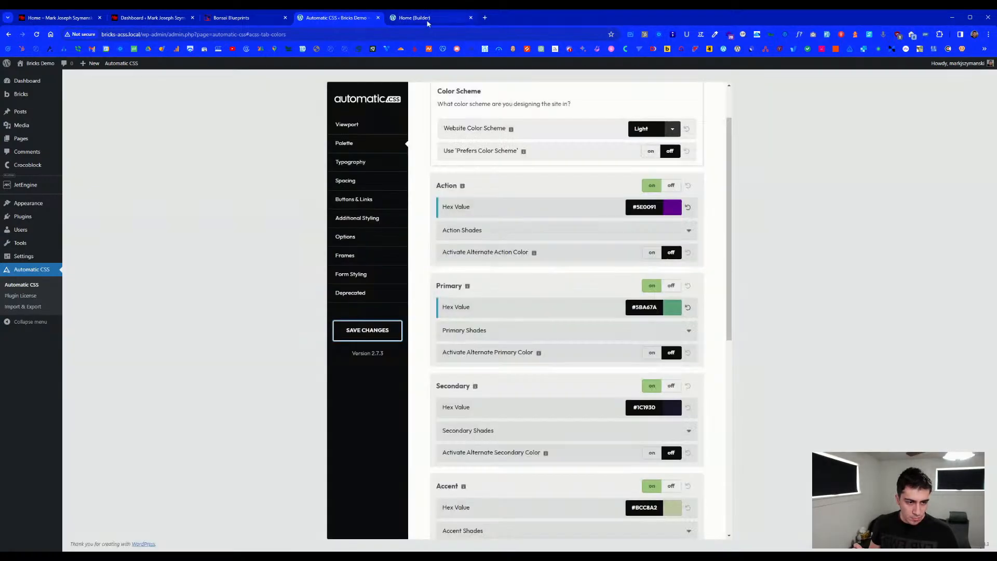
- Return to the Home page builder and reload it to review the primary color in the pricing and hero sections
{"action": "left_click", "coordinate": [427, 21]}
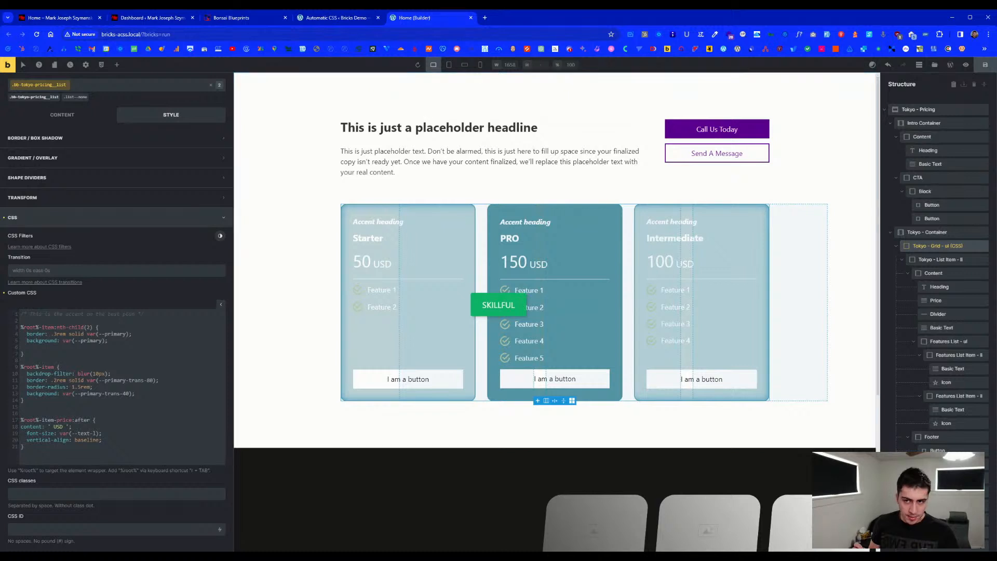
{"action": "left_click", "coordinate": [36, 35]}
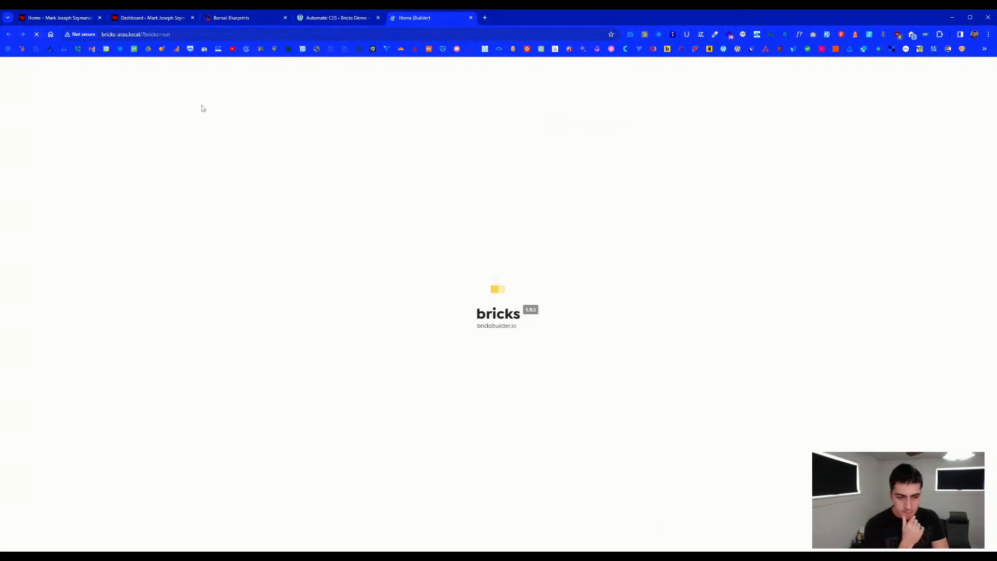
{"action": "scroll", "coordinate": [720, 195], "scroll_direction": "down", "scroll_amount": 5}
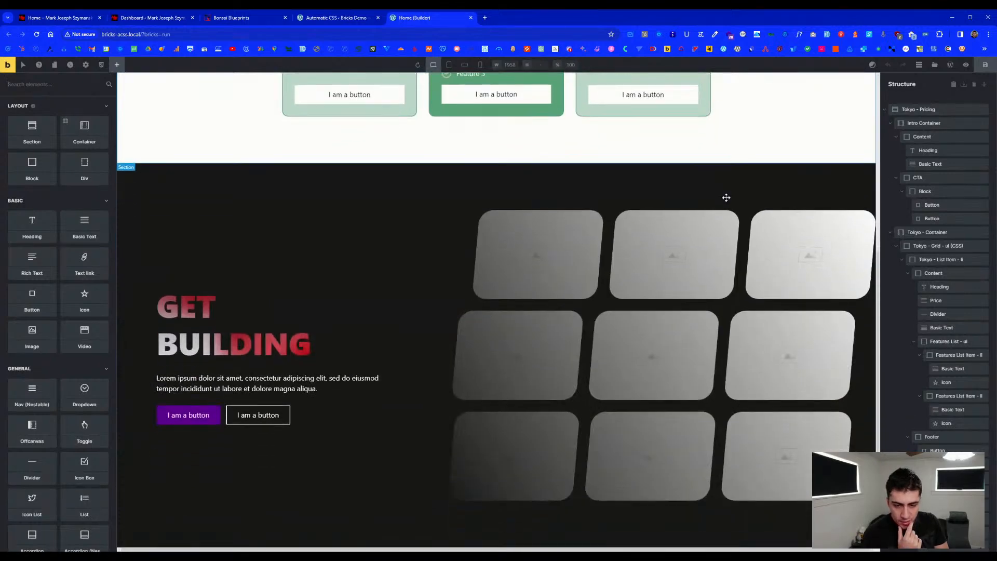
{"action": "scroll", "coordinate": [603, 223], "scroll_direction": "up", "scroll_amount": 4}
{"action": "scroll", "coordinate": [592, 228], "scroll_direction": "up", "scroll_amount": 1}
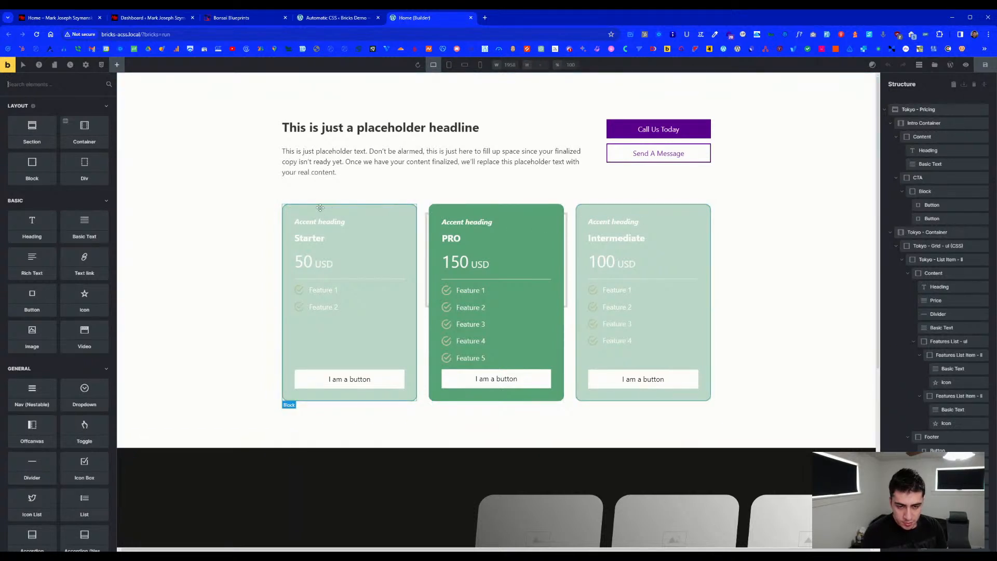
- Inspect the color setting on the class of the first feature's check icon in the Starter pricing card
{"action": "left_click", "coordinate": [434, 397]}
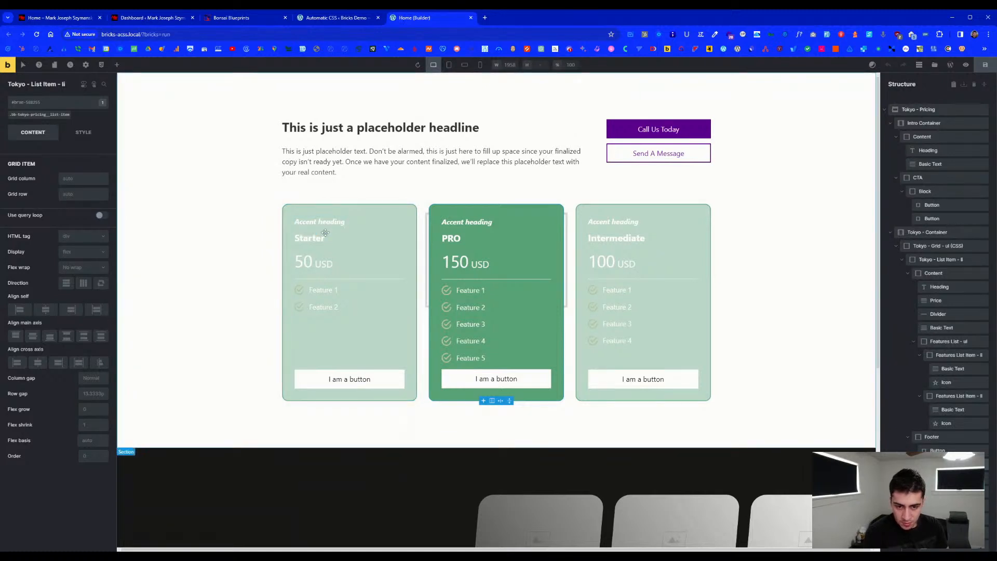
{"action": "left_click", "coordinate": [299, 289]}
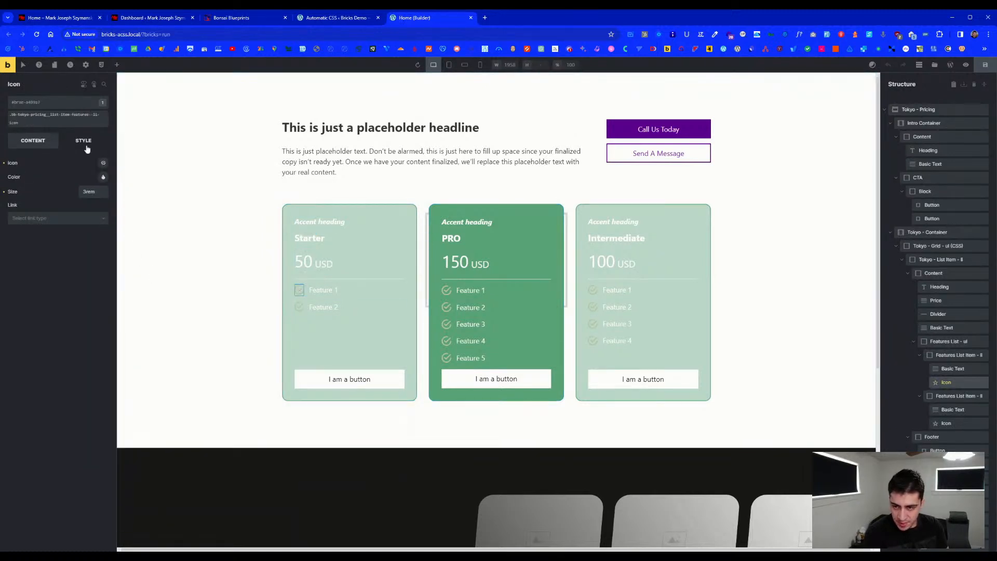
{"action": "left_click", "coordinate": [33, 122]}
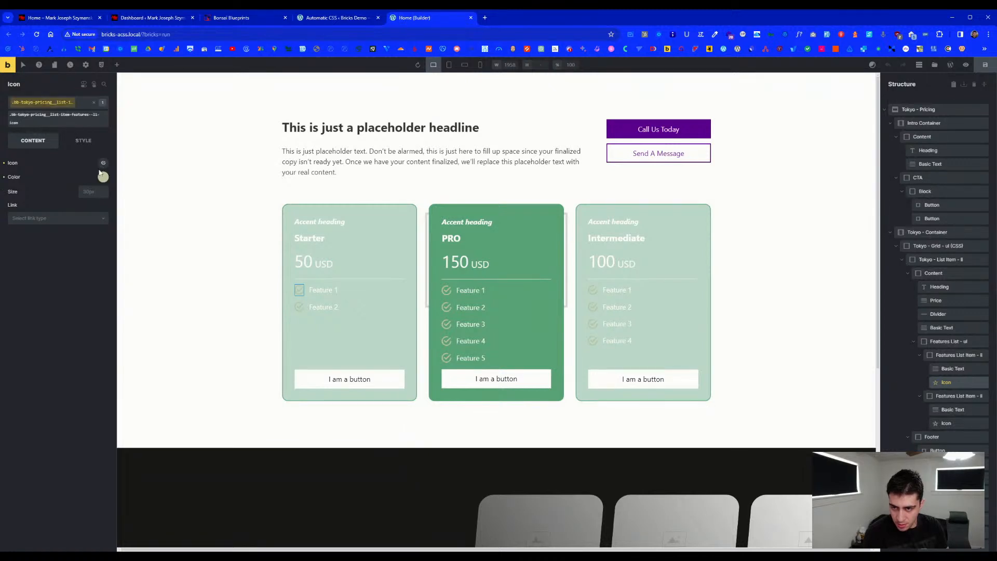
{"action": "left_click", "coordinate": [104, 177]}
{"action": "left_click", "coordinate": [52, 167]}
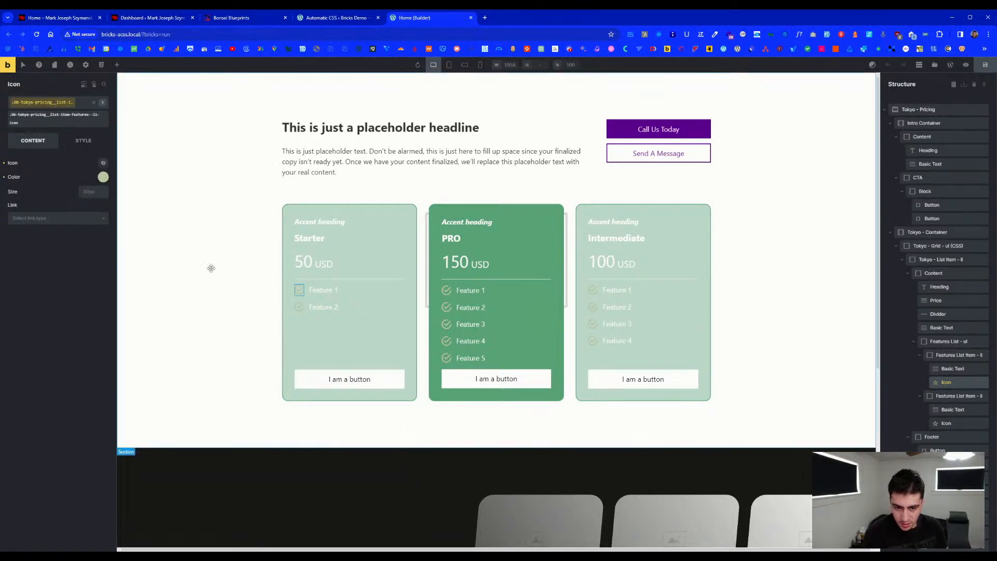
- Examine the typography and the custom CSS gradient variables on the "Get Building" hero heading's class
{"action": "scroll", "coordinate": [229, 267], "scroll_direction": "down", "scroll_amount": 5}
{"action": "left_click", "coordinate": [218, 333]}
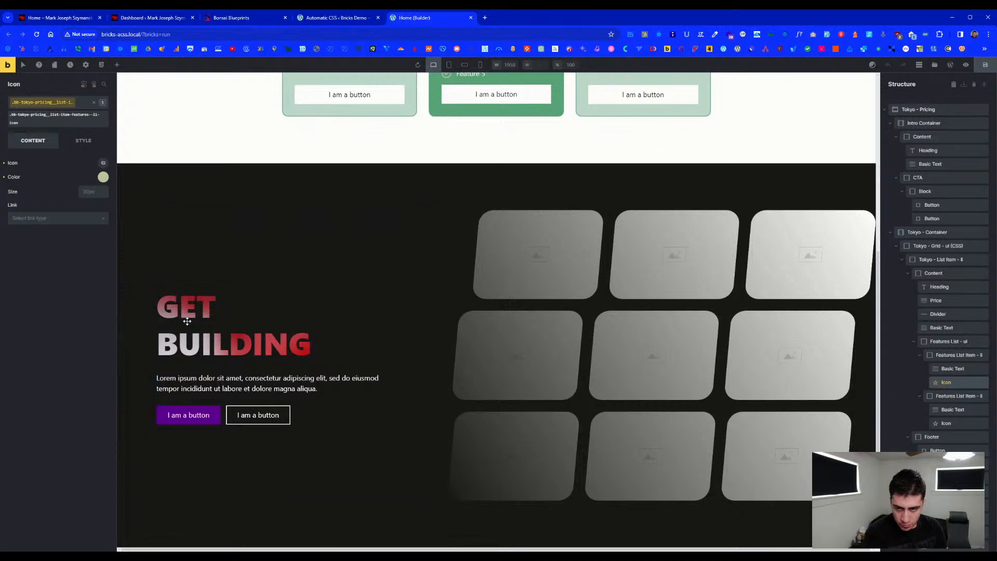
{"action": "left_click", "coordinate": [79, 133]}
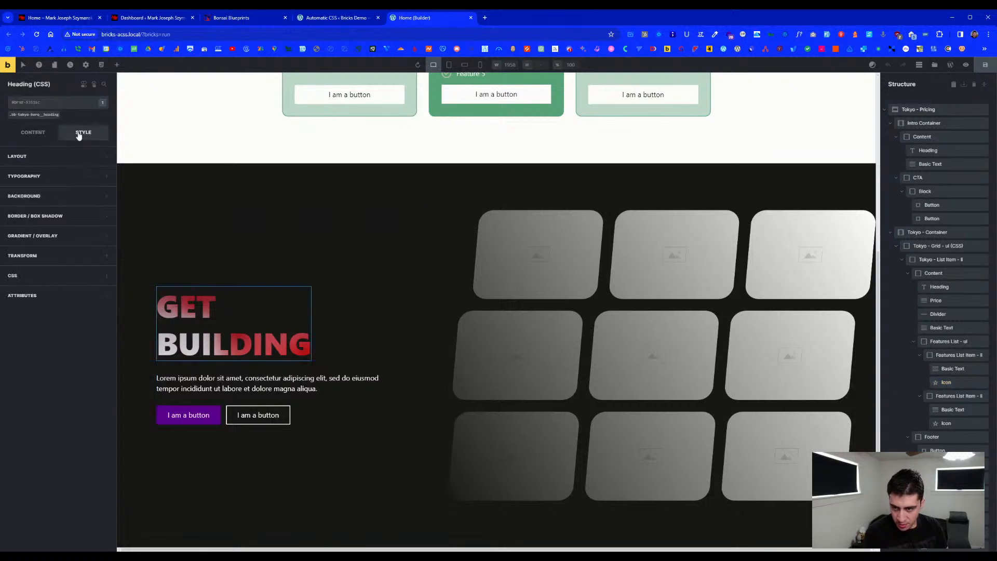
{"action": "left_click", "coordinate": [51, 115]}
{"action": "left_click", "coordinate": [34, 178]}
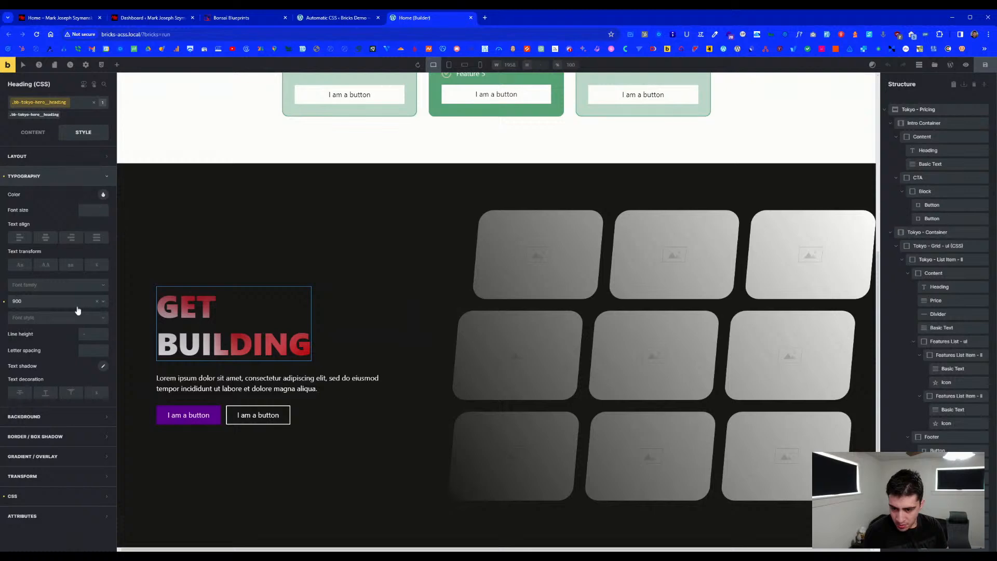
{"action": "left_click", "coordinate": [60, 494]}
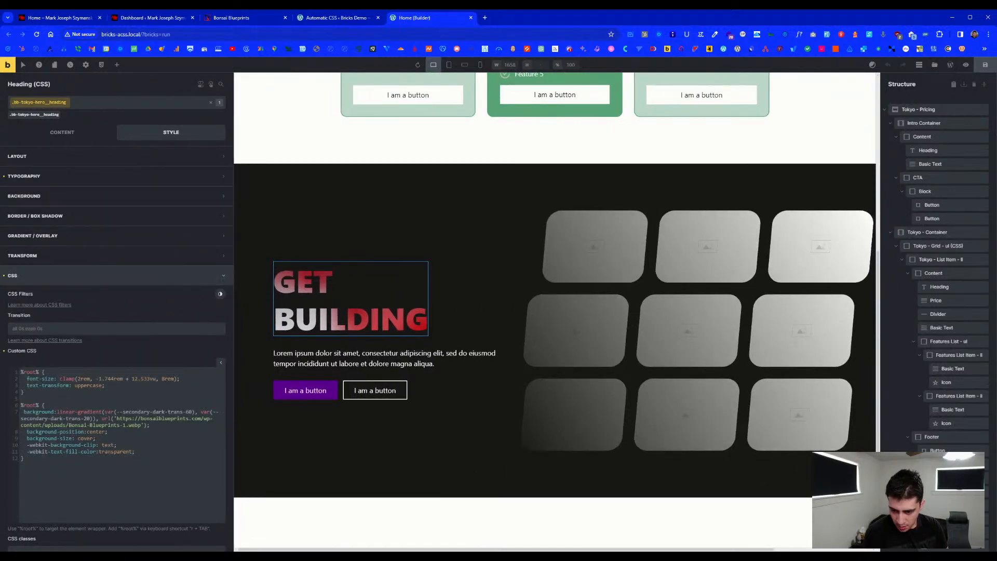
{"action": "left_click_drag", "start_coordinate": [78, 411], "coordinate": [157, 412]}
{"action": "left_click", "coordinate": [66, 417]}
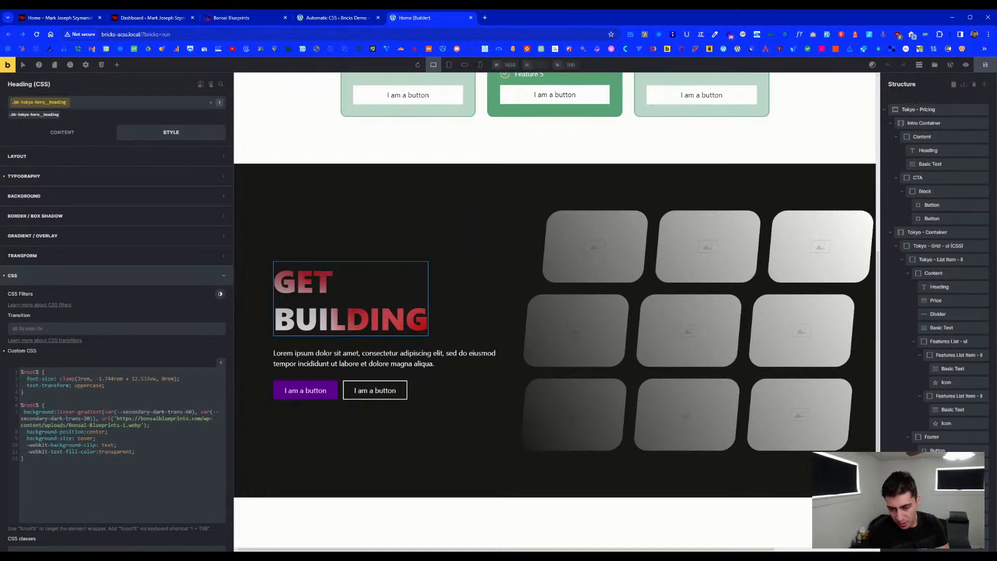
- Compare the two sections on the canvas, and review the action through neutral colors in the Automatic CSS palette settings
{"action": "scroll", "coordinate": [494, 350], "scroll_direction": "up", "scroll_amount": 2}
{"action": "scroll", "coordinate": [494, 349], "scroll_direction": "up", "scroll_amount": 5}
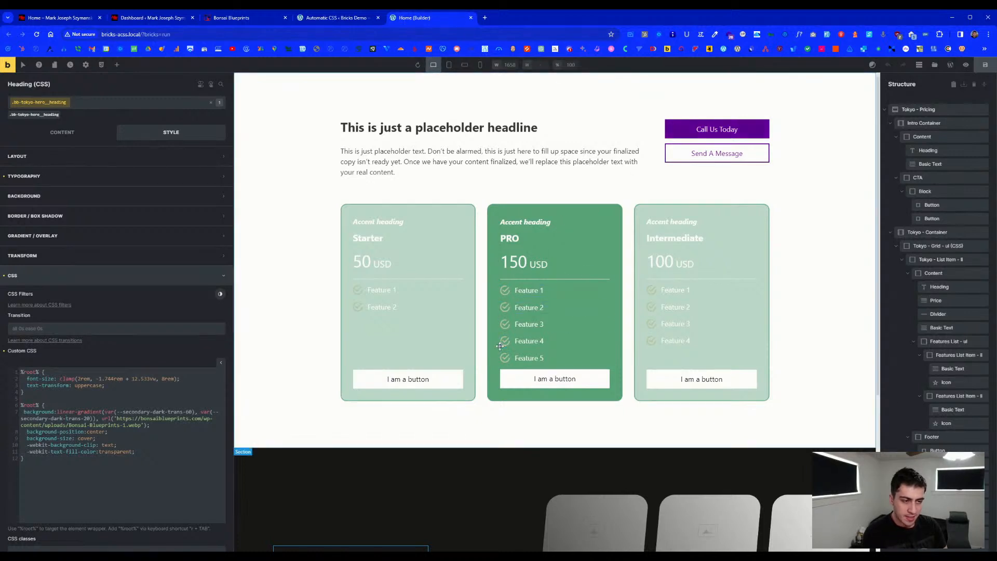
{"action": "scroll", "coordinate": [507, 322], "scroll_direction": "down", "scroll_amount": 3}
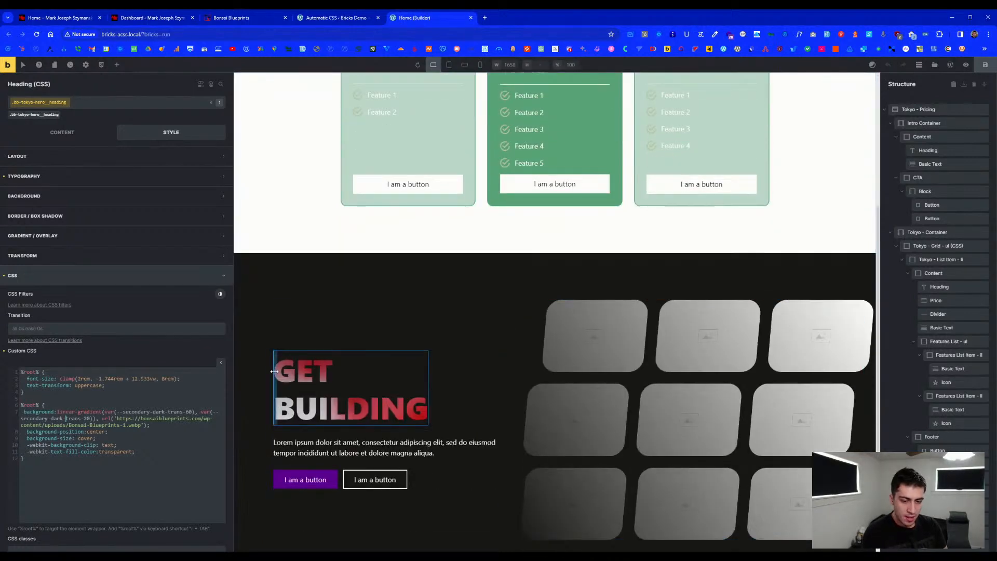
{"action": "left_click", "coordinate": [363, 18]}
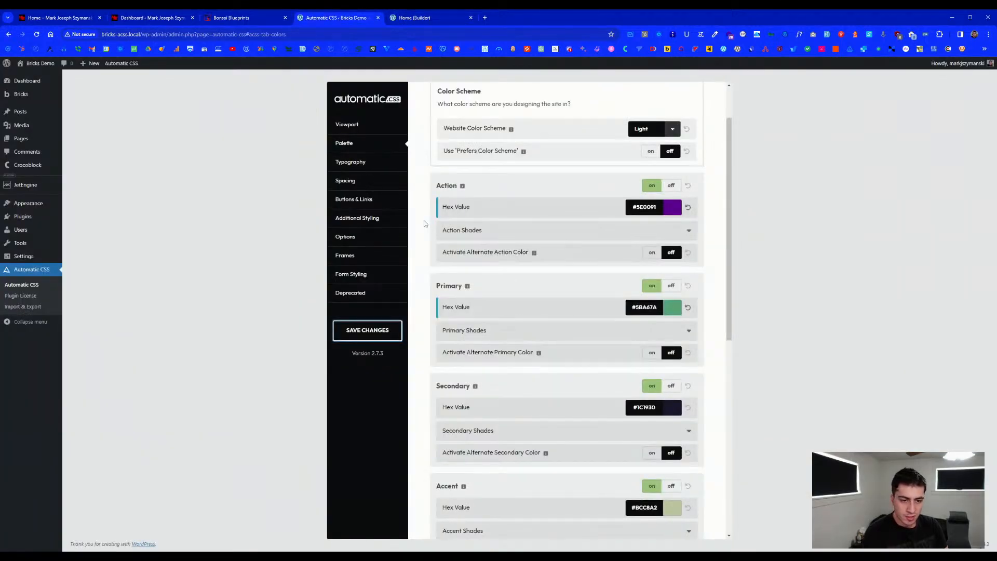
{"action": "scroll", "coordinate": [424, 223], "scroll_direction": "down", "scroll_amount": 2}
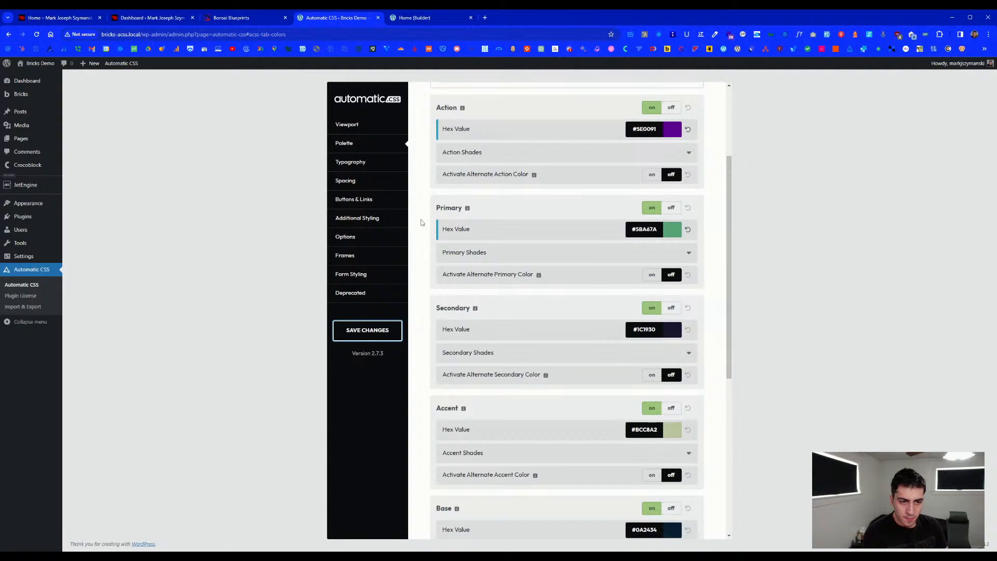
{"action": "left_click_drag", "start_coordinate": [457, 107], "coordinate": [420, 111]}
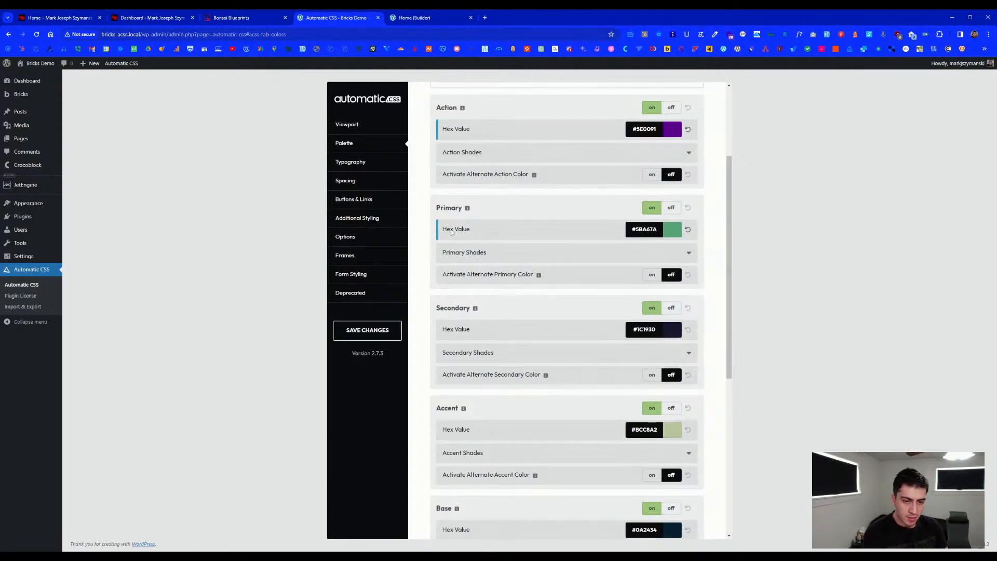
{"action": "scroll", "coordinate": [452, 235], "scroll_direction": "down", "scroll_amount": 5}
{"action": "left_click_drag", "start_coordinate": [451, 320], "coordinate": [440, 315]}
{"action": "mouse_move", "coordinate": [459, 316]}
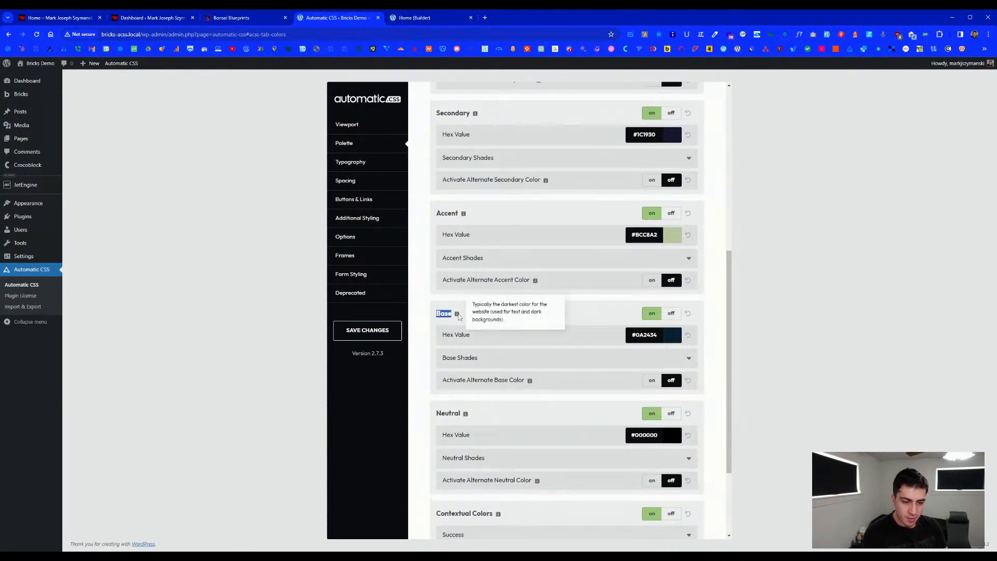
{"action": "left_click", "coordinate": [424, 314]}
{"action": "scroll", "coordinate": [422, 323], "scroll_direction": "down", "scroll_amount": 2}
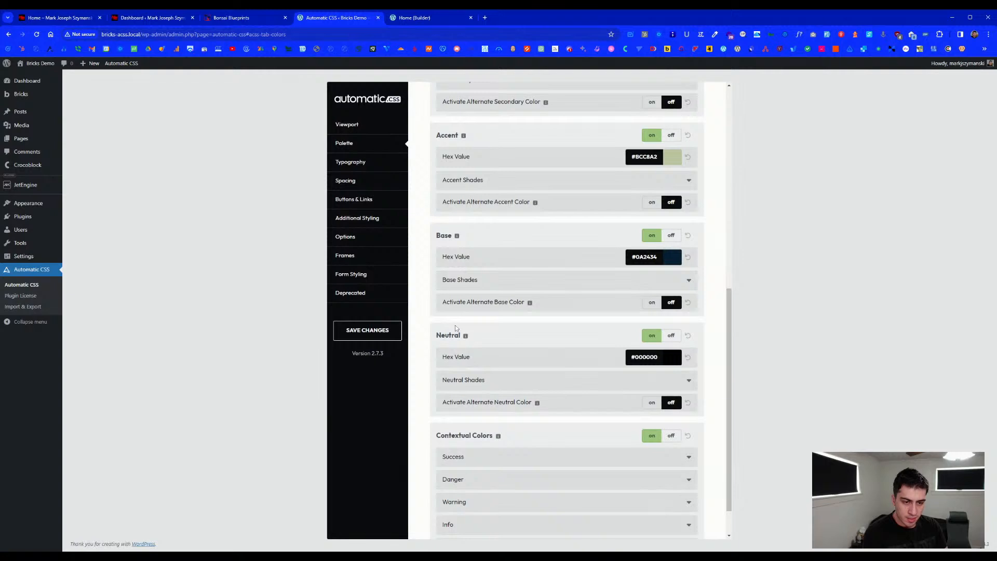
- Review the accent, secondary and primary color entries in the palette, including the description of the secondary color's role
{"action": "scroll", "coordinate": [456, 328], "scroll_direction": "up", "scroll_amount": 4}
{"action": "left_click_drag", "start_coordinate": [459, 292], "coordinate": [438, 294]}
{"action": "left_click", "coordinate": [435, 295]}
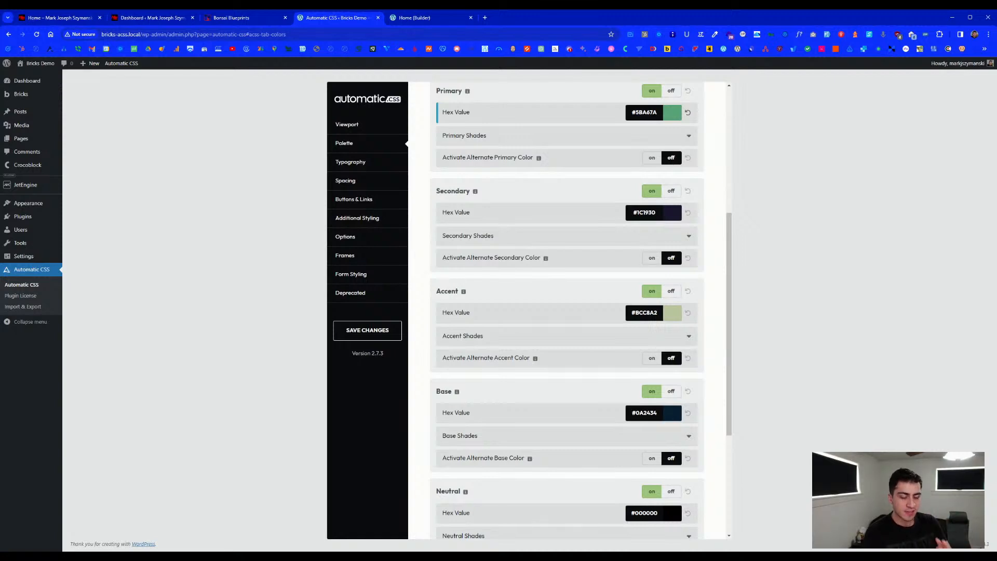
{"action": "left_click_drag", "start_coordinate": [471, 192], "coordinate": [441, 192]}
{"action": "mouse_move", "coordinate": [478, 196]}
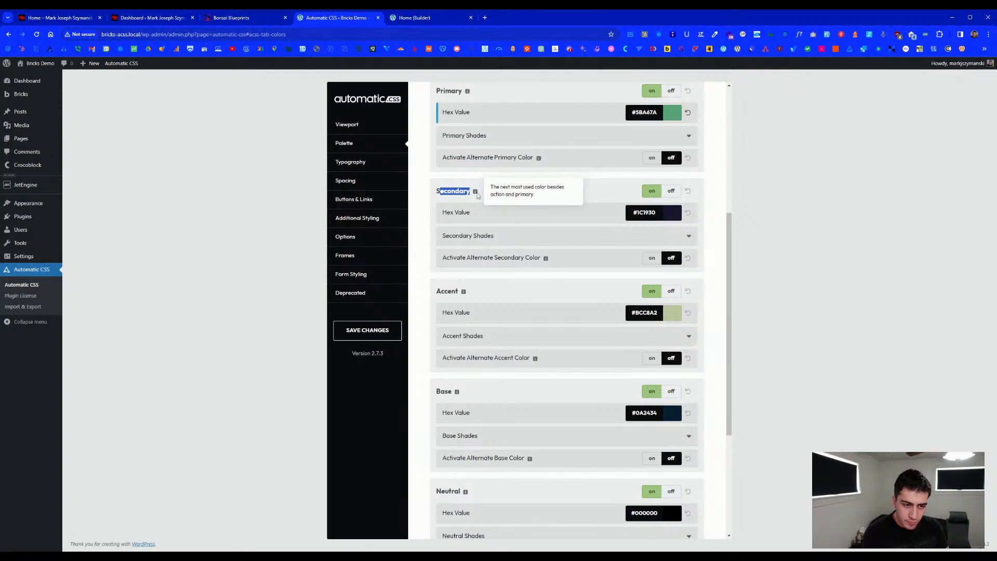
{"action": "left_click", "coordinate": [435, 194]}
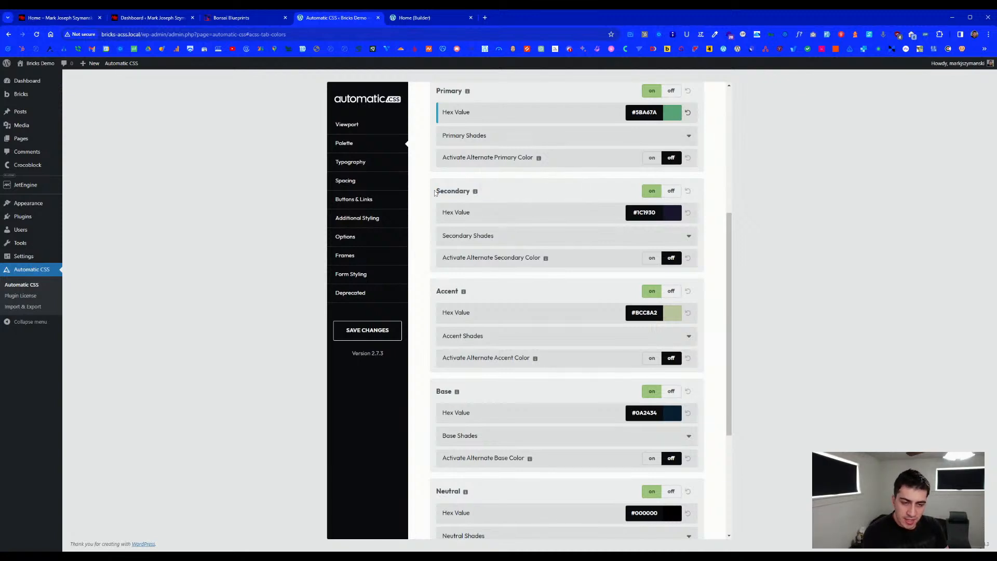
{"action": "scroll", "coordinate": [451, 193], "scroll_direction": "up", "scroll_amount": 2}
{"action": "left_click_drag", "start_coordinate": [462, 208], "coordinate": [431, 212]}
{"action": "left_click", "coordinate": [436, 209]}
{"action": "left_click", "coordinate": [430, 211]}
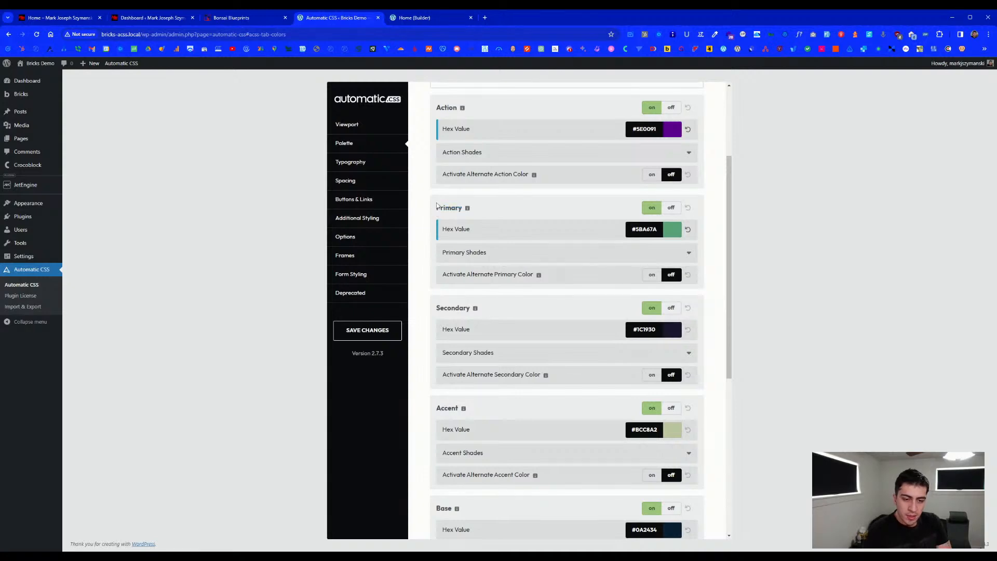
- Switch back to the Home page builder and review how the palette colors apply across the pricing and hero sections
{"action": "left_click", "coordinate": [421, 19]}
{"action": "scroll", "coordinate": [557, 184], "scroll_direction": "up", "scroll_amount": 4}
{"action": "scroll", "coordinate": [557, 184], "scroll_direction": "down", "scroll_amount": 4}
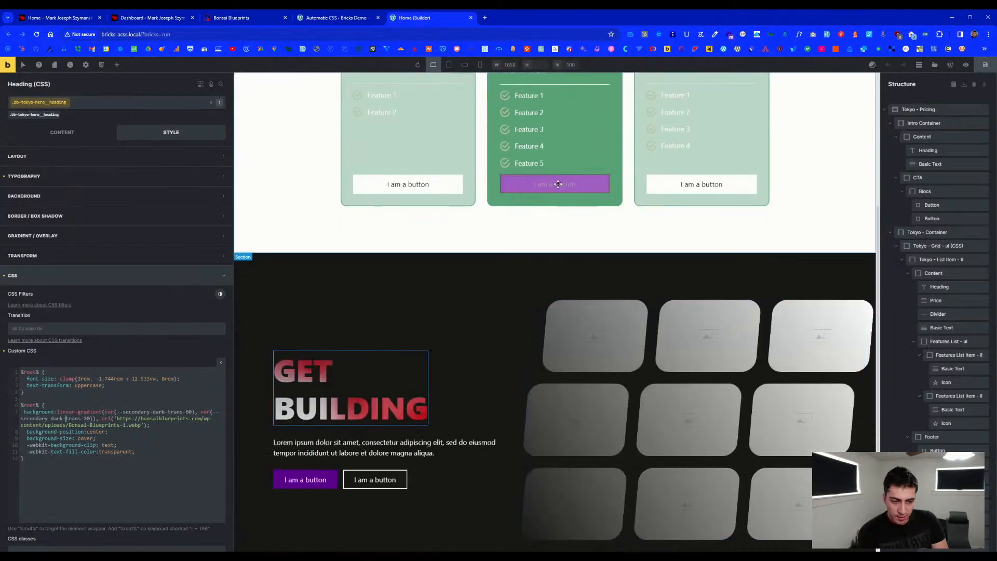
{"action": "scroll", "coordinate": [542, 216], "scroll_direction": "up", "scroll_amount": 3}
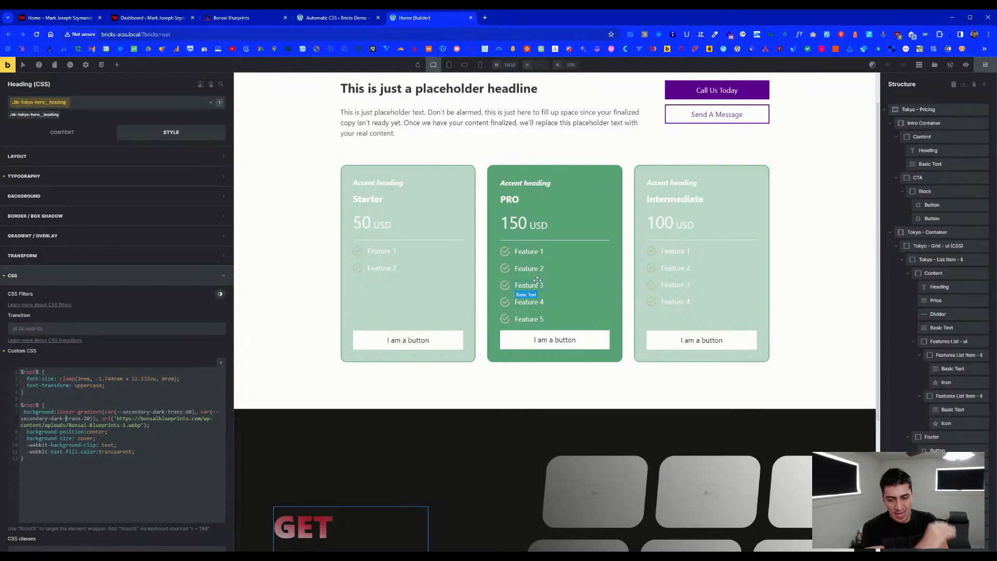
{"action": "scroll", "coordinate": [517, 317], "scroll_direction": "down", "scroll_amount": 3}
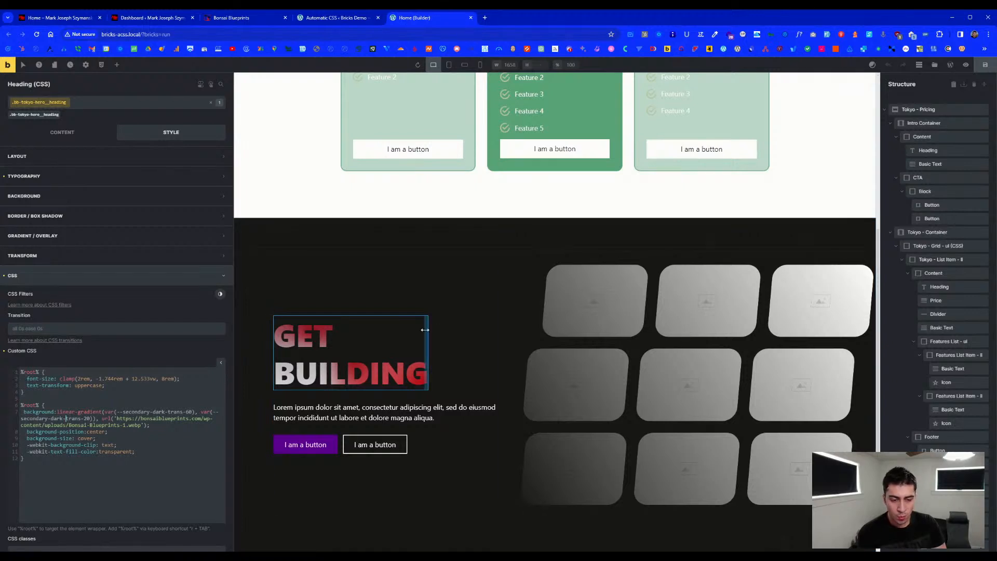
- Inspect the custom CSS and layout sizing on the class of the hero section's first placeholder image
{"action": "left_click", "coordinate": [618, 321]}
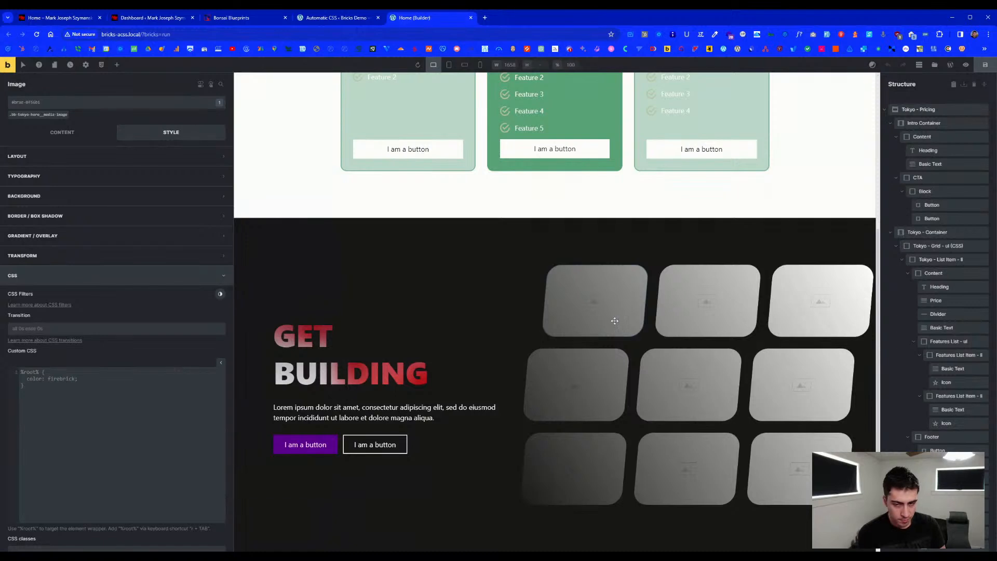
{"action": "left_click", "coordinate": [36, 114]}
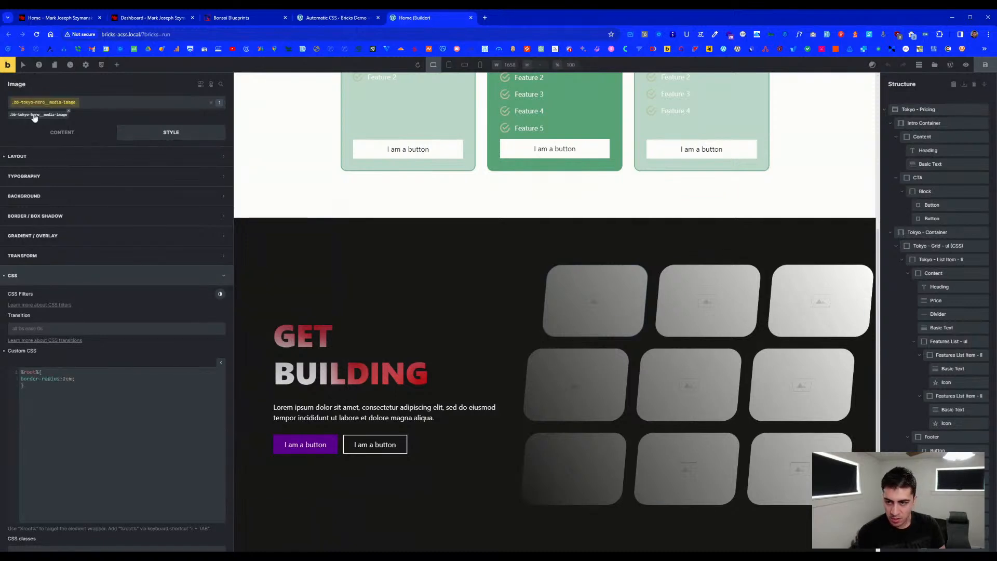
{"action": "left_click", "coordinate": [58, 155]}
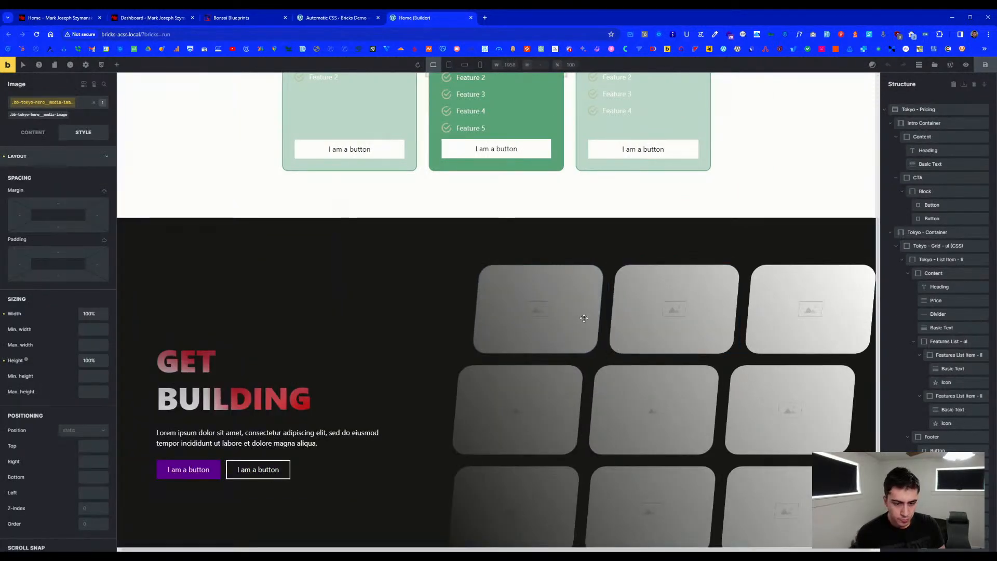
{"action": "scroll", "coordinate": [564, 315], "scroll_direction": "down", "scroll_amount": 1}
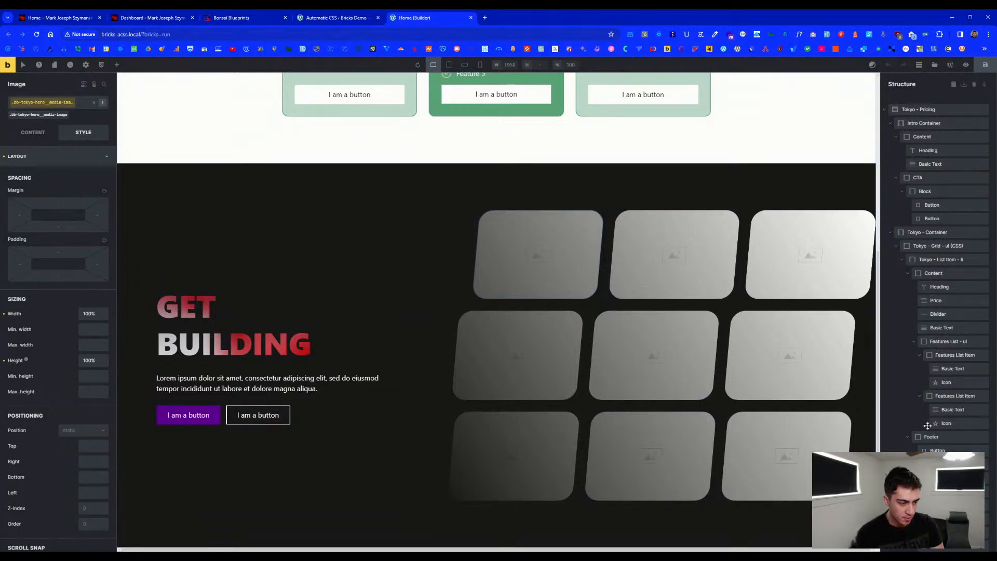
- Inspect the class styling on the second and first placeholder images in the Tokyo hero grid
{"action": "scroll", "coordinate": [924, 427], "scroll_direction": "down", "scroll_amount": 6}
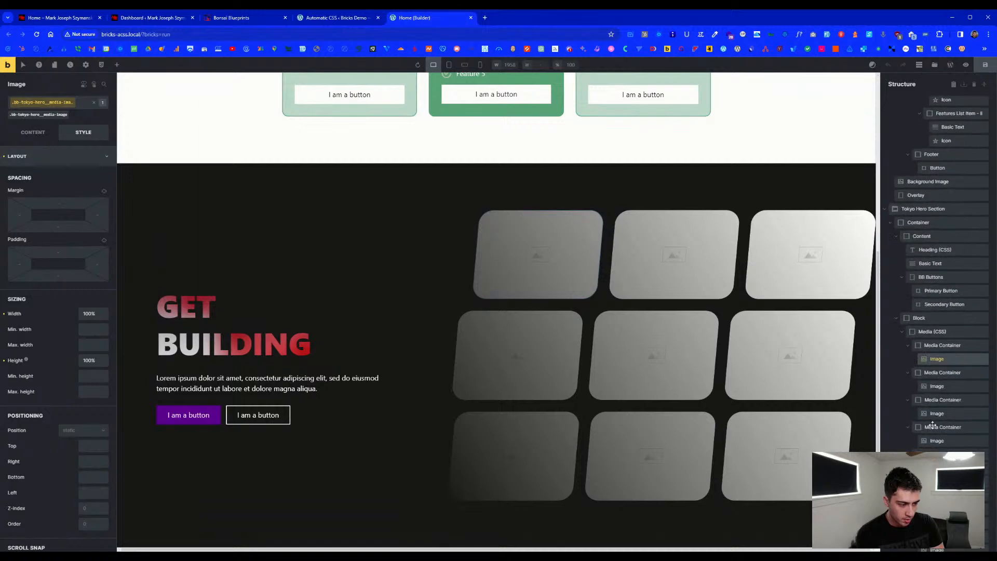
{"action": "scroll", "coordinate": [932, 425], "scroll_direction": "down", "scroll_amount": 1}
{"action": "left_click", "coordinate": [665, 240]}
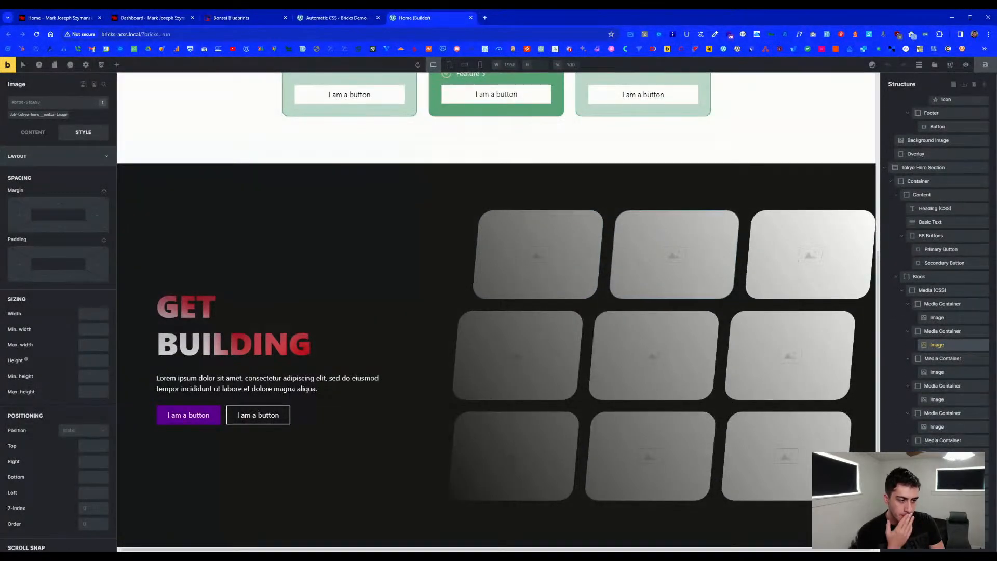
{"action": "left_click", "coordinate": [565, 245]}
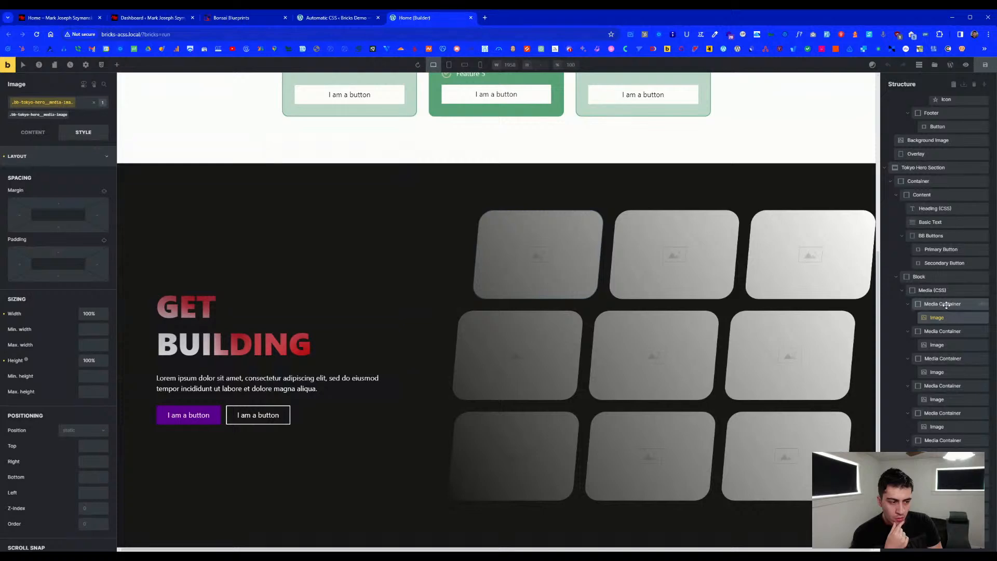
- Open the custom CSS of the bb-tokyo-hero__media-container class on the hero's Media (CSS) element
{"action": "left_click", "coordinate": [940, 290]}
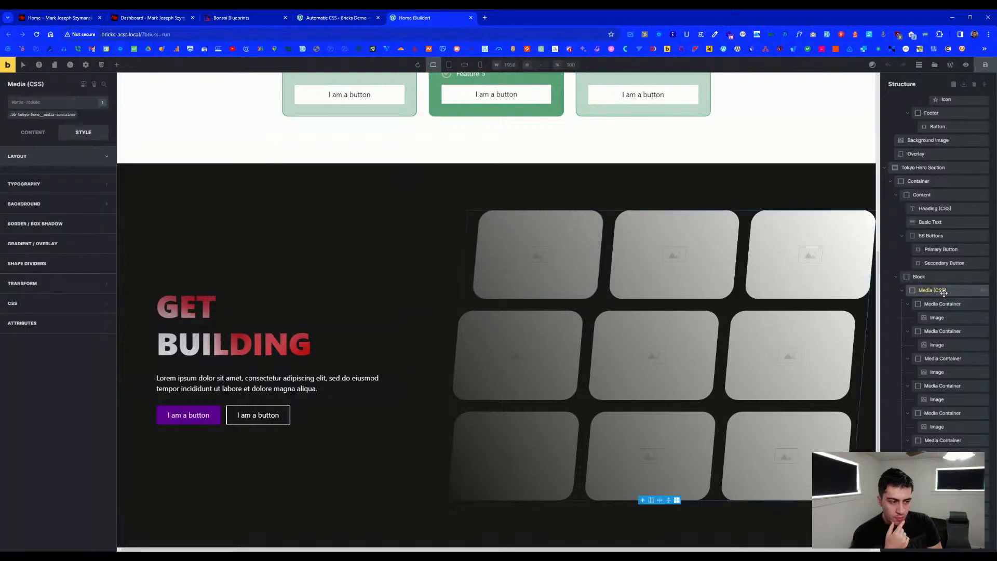
{"action": "left_click", "coordinate": [51, 114]}
{"action": "scroll", "coordinate": [49, 138], "scroll_direction": "down", "scroll_amount": 7}
{"action": "scroll", "coordinate": [58, 434], "scroll_direction": "down", "scroll_amount": 3}
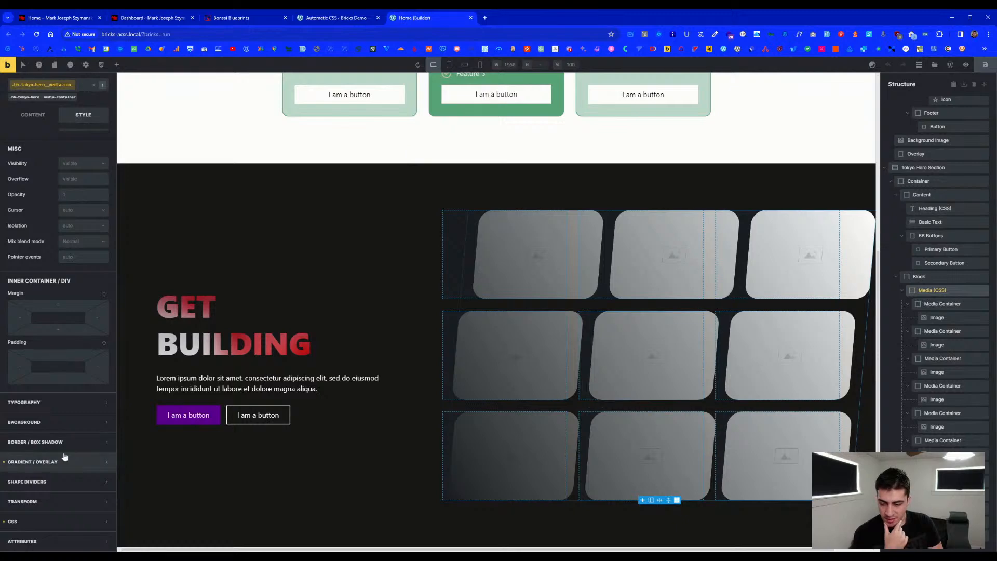
{"action": "left_click", "coordinate": [16, 520]}
{"action": "scroll", "coordinate": [120, 465], "scroll_direction": "down", "scroll_amount": 5}
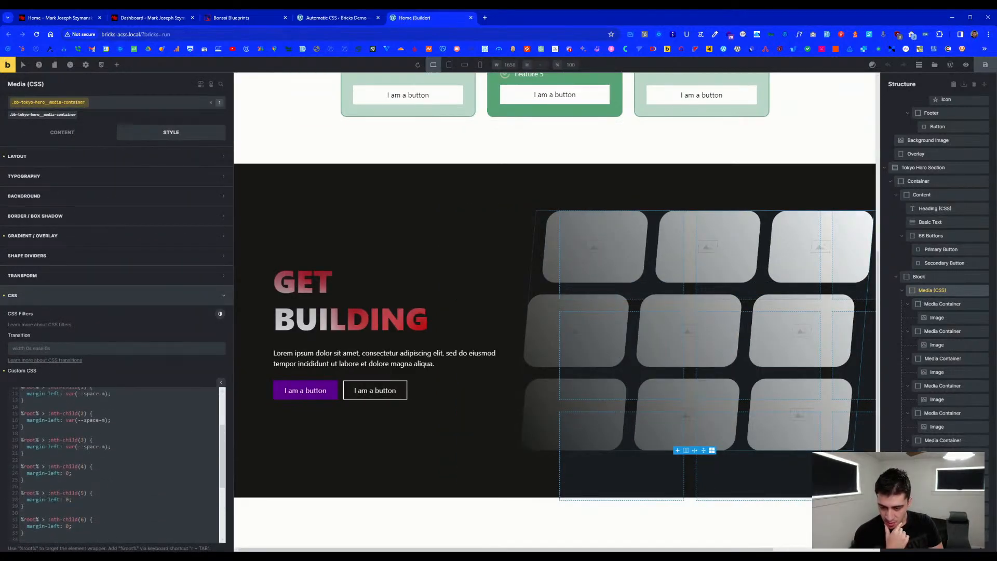
- Review the media container's grid, mask and skew rules, its nth-child margin rules and the closing %root% block
{"action": "scroll", "coordinate": [119, 464], "scroll_direction": "up", "scroll_amount": 5}
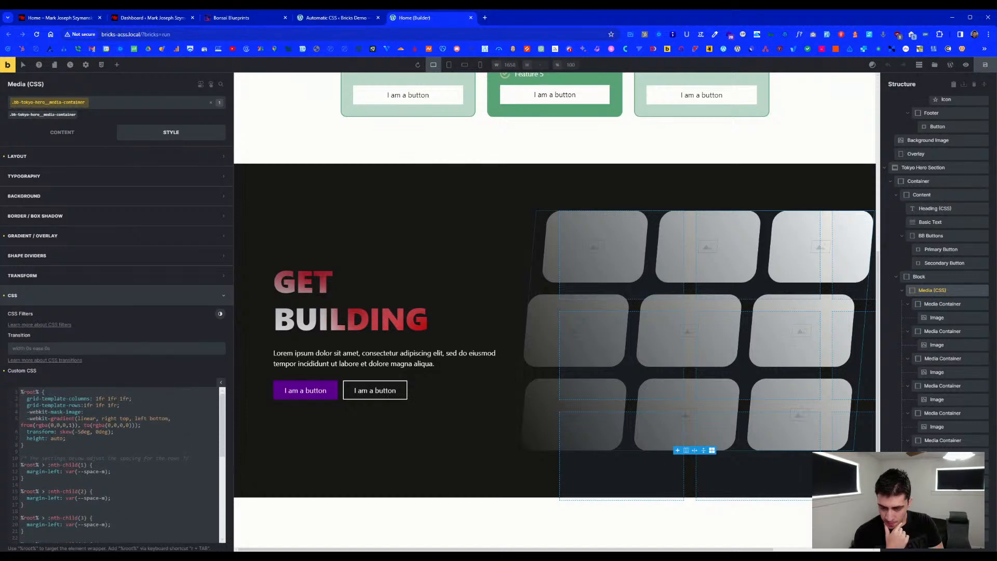
{"action": "scroll", "coordinate": [120, 464], "scroll_direction": "down", "scroll_amount": 2}
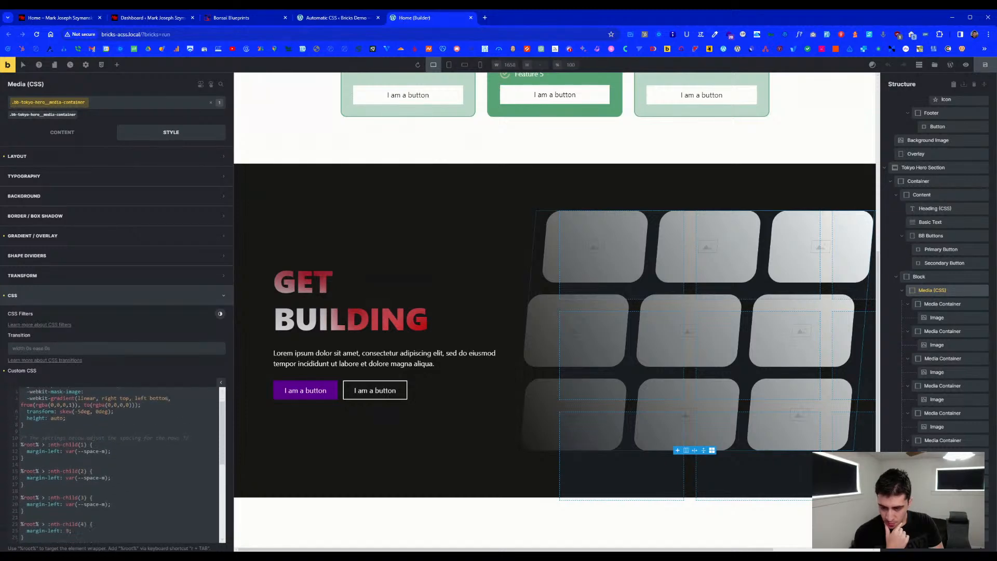
{"action": "scroll", "coordinate": [119, 464], "scroll_direction": "down", "scroll_amount": 6}
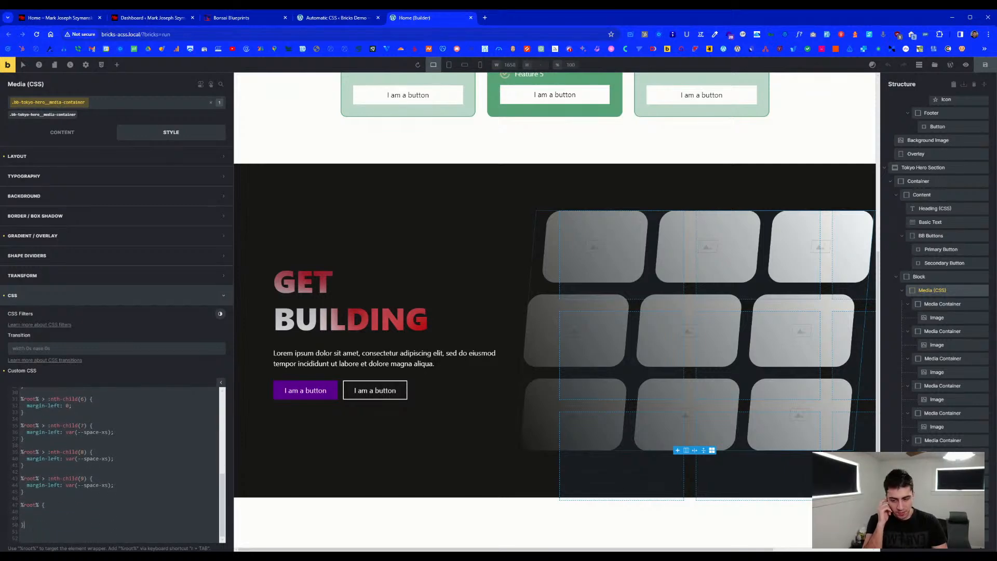
{"action": "left_click_drag", "start_coordinate": [24, 525], "coordinate": [21, 504]}
{"action": "left_click", "coordinate": [21, 511]}
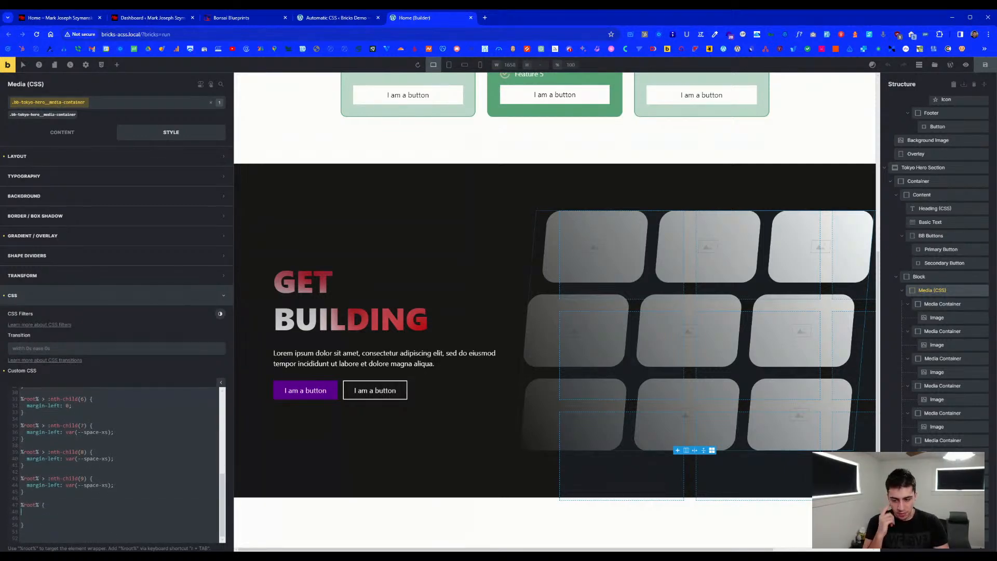
{"action": "scroll", "coordinate": [117, 465], "scroll_direction": "up", "scroll_amount": 12}
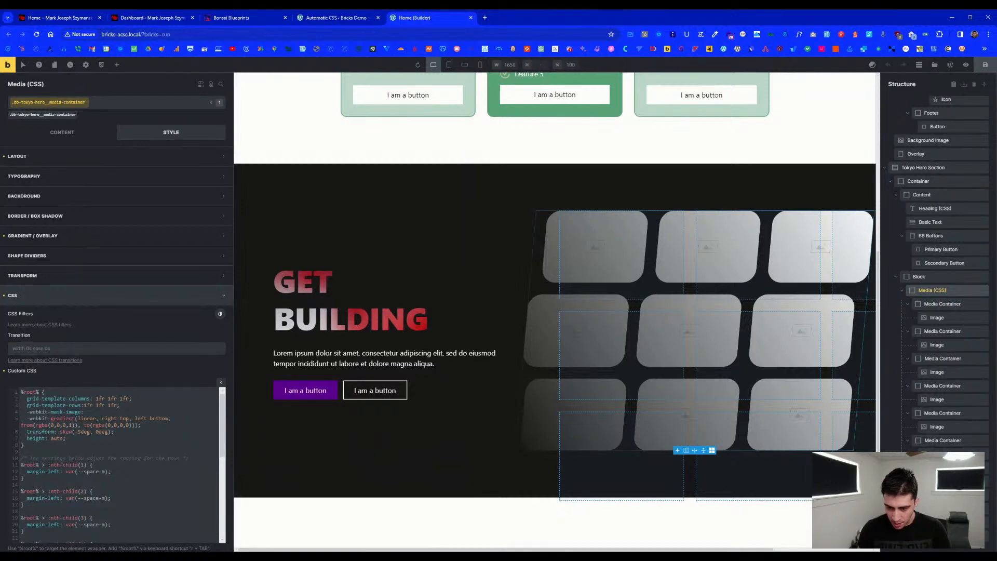
{"action": "scroll", "coordinate": [311, 373], "scroll_direction": "up", "scroll_amount": 1}
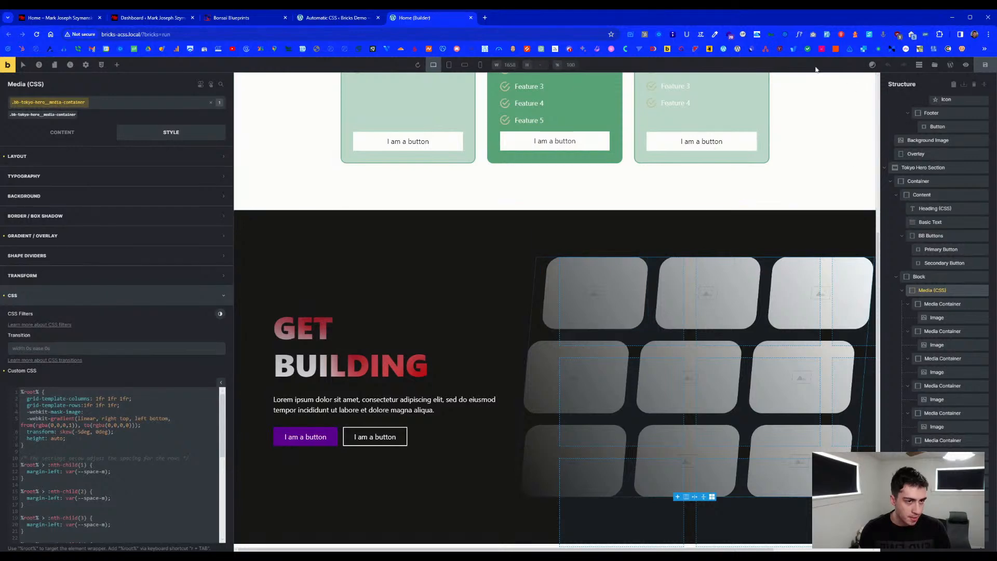
- Preview the pricing and hero sections at the tablet and mobile landscape breakpoints
{"action": "left_click", "coordinate": [449, 64]}
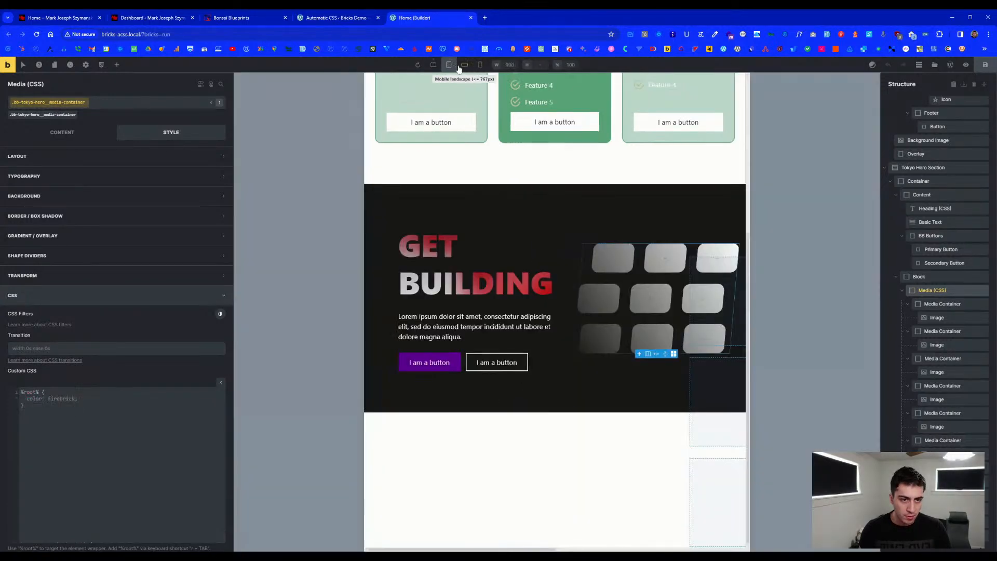
{"action": "left_click", "coordinate": [464, 64]}
{"action": "scroll", "coordinate": [521, 187], "scroll_direction": "up", "scroll_amount": 2}
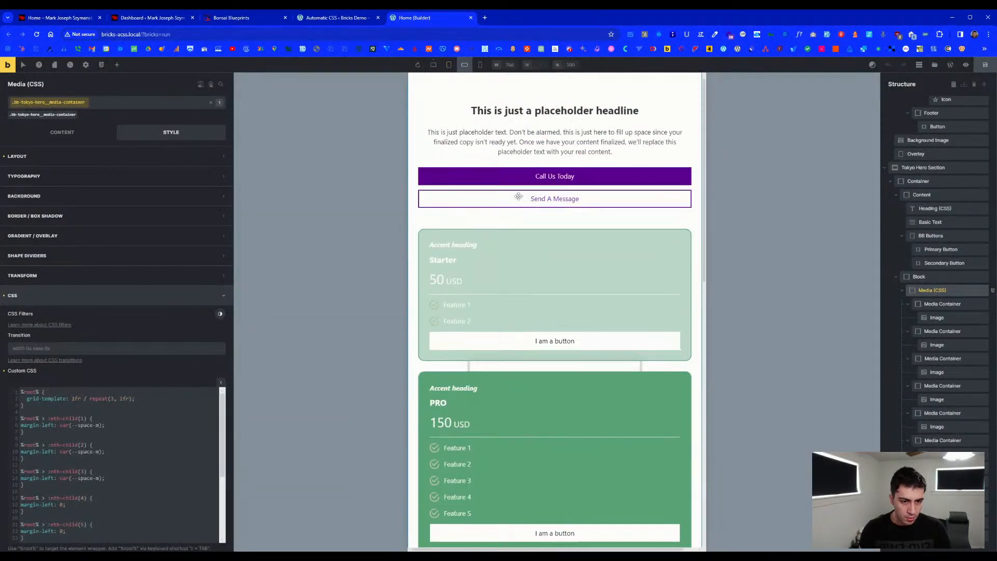
{"action": "scroll", "coordinate": [507, 265], "scroll_direction": "down", "scroll_amount": 5}
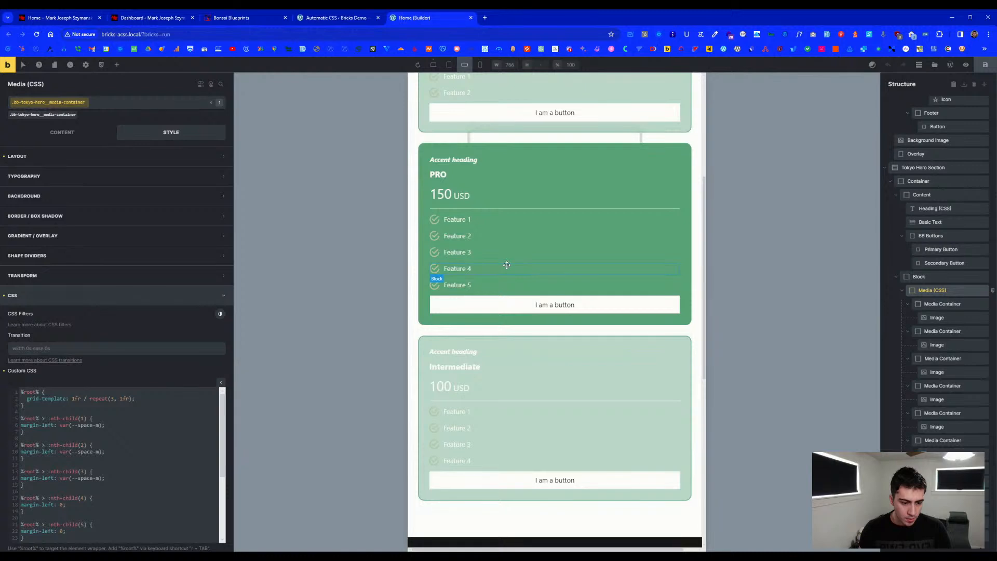
{"action": "scroll", "coordinate": [506, 264], "scroll_direction": "down", "scroll_amount": 8}
- Check the page at the mobile portrait breakpoint, including the hero grid, and return to the desktop view
{"action": "left_click", "coordinate": [480, 64]}
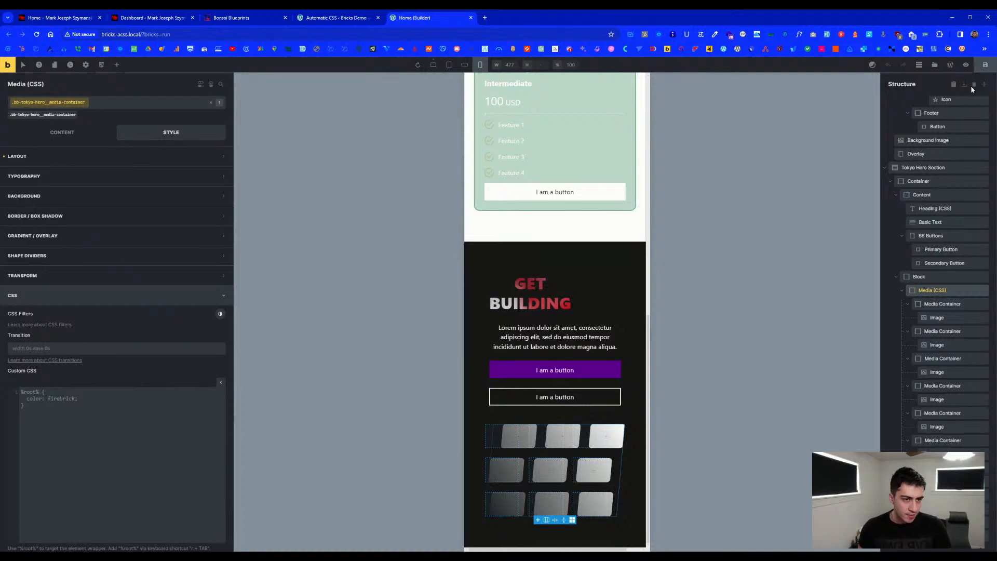
{"action": "scroll", "coordinate": [590, 222], "scroll_direction": "up", "scroll_amount": 10}
{"action": "scroll", "coordinate": [590, 222], "scroll_direction": "down", "scroll_amount": 5}
{"action": "scroll", "coordinate": [522, 274], "scroll_direction": "down", "scroll_amount": 2}
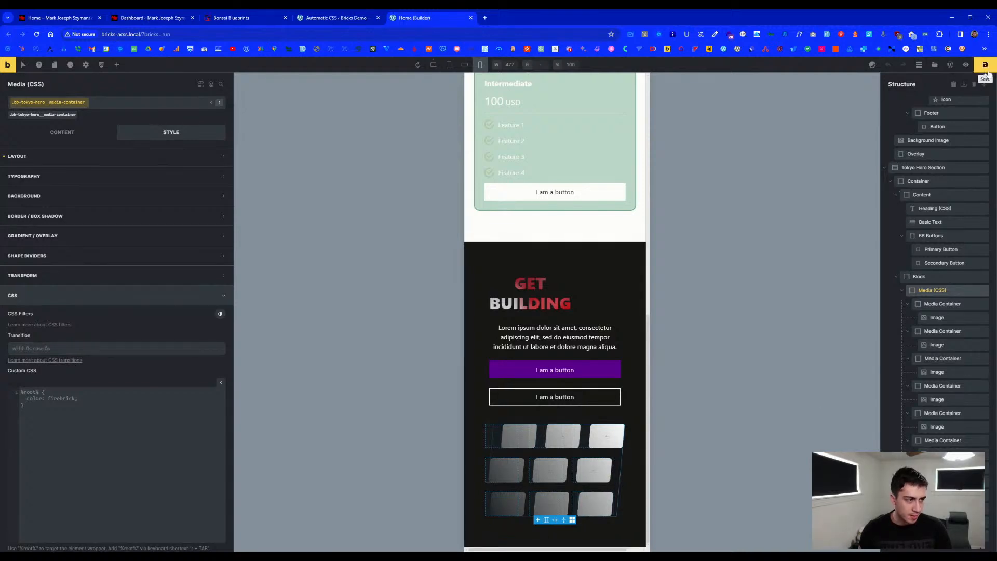
{"action": "left_click", "coordinate": [430, 69]}
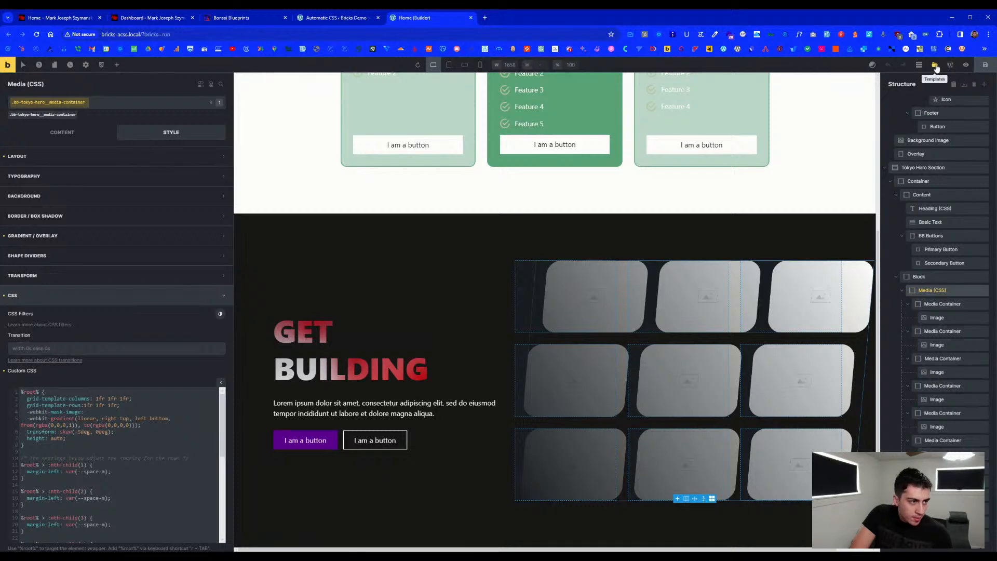
- Insert the Edo - Header template from the Bonsai Blueprints remote source into the page
{"action": "left_click", "coordinate": [934, 65]}
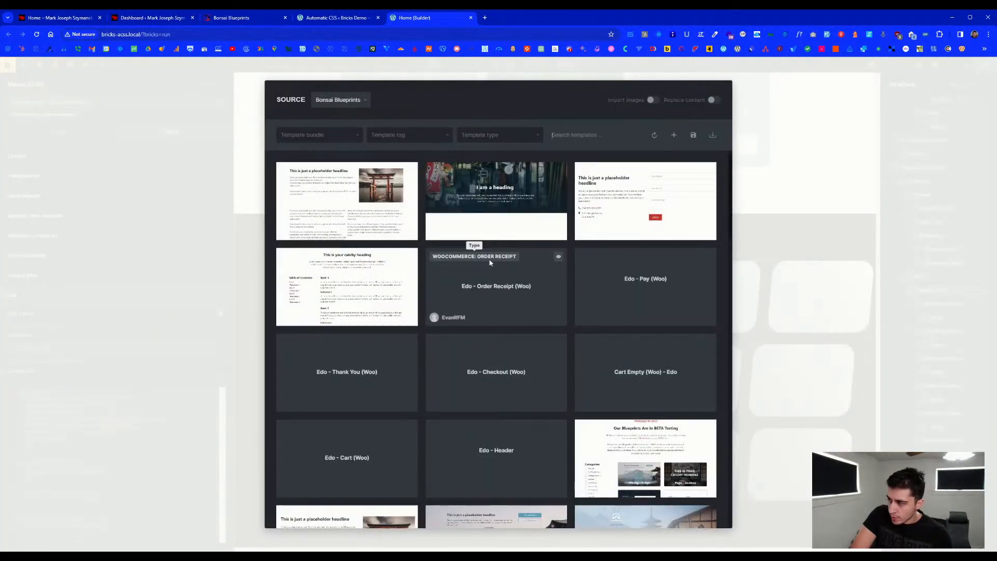
{"action": "scroll", "coordinate": [493, 301], "scroll_direction": "down", "scroll_amount": 1}
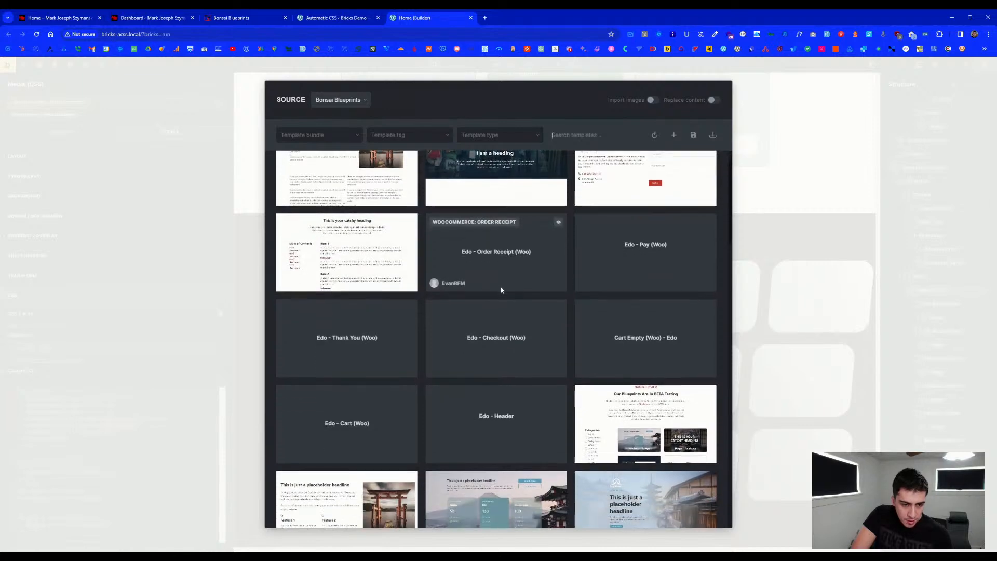
{"action": "scroll", "coordinate": [511, 332], "scroll_direction": "down", "scroll_amount": 2}
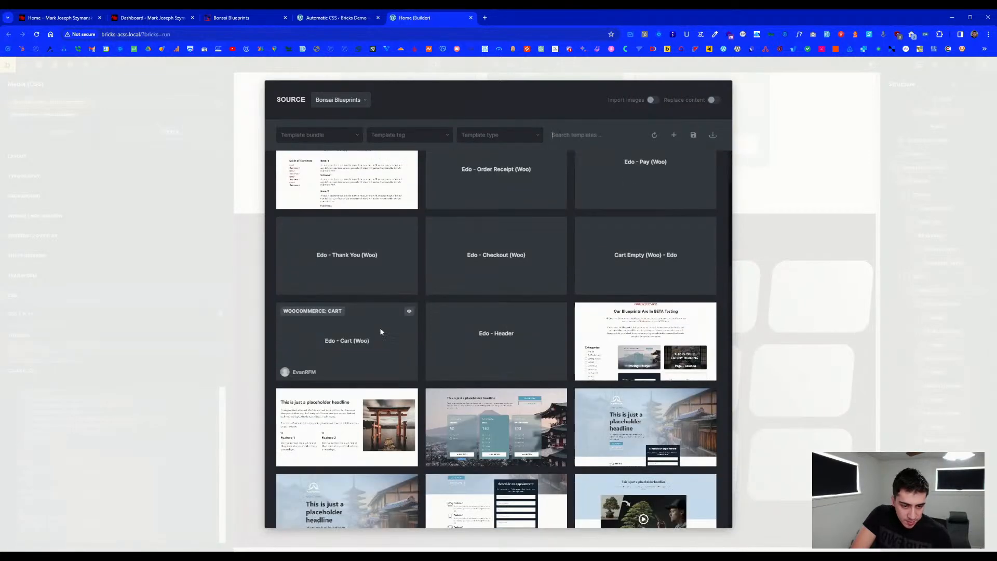
{"action": "scroll", "coordinate": [513, 337], "scroll_direction": "down", "scroll_amount": 1}
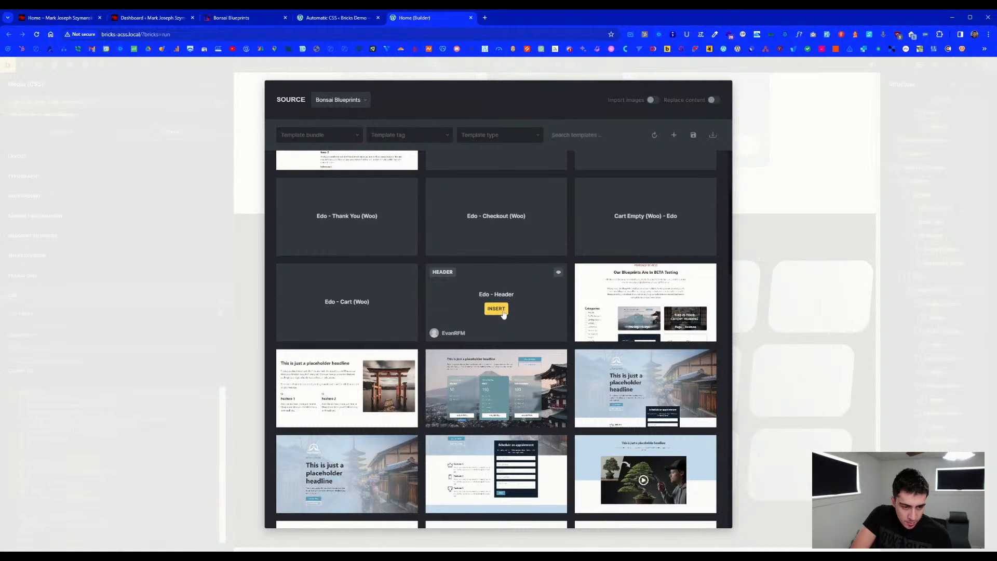
{"action": "left_click", "coordinate": [496, 310]}
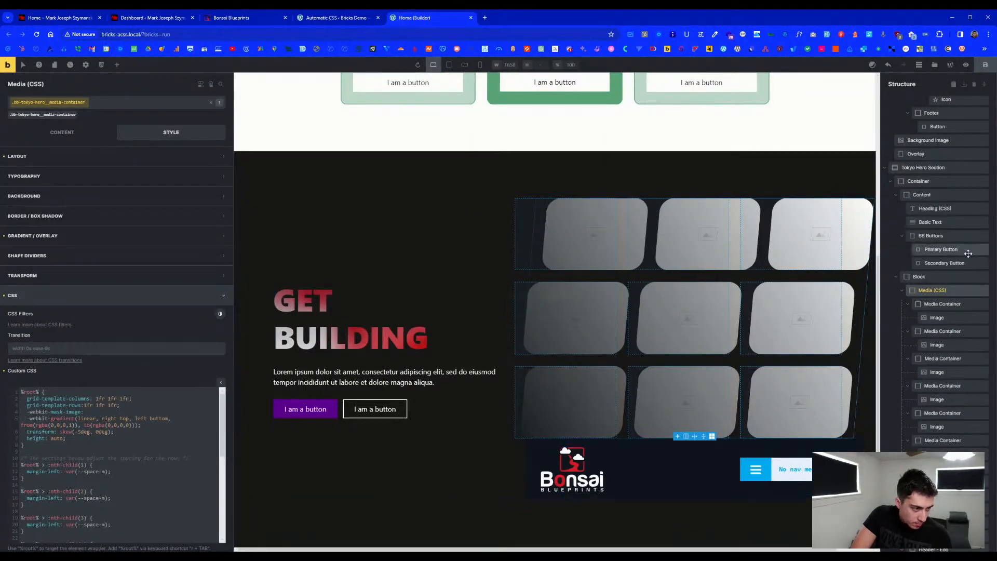
- Inspect the content layout settings of the bb-edo-header__container class on the inserted header's container
{"action": "scroll", "coordinate": [929, 311], "scroll_direction": "down", "scroll_amount": 2}
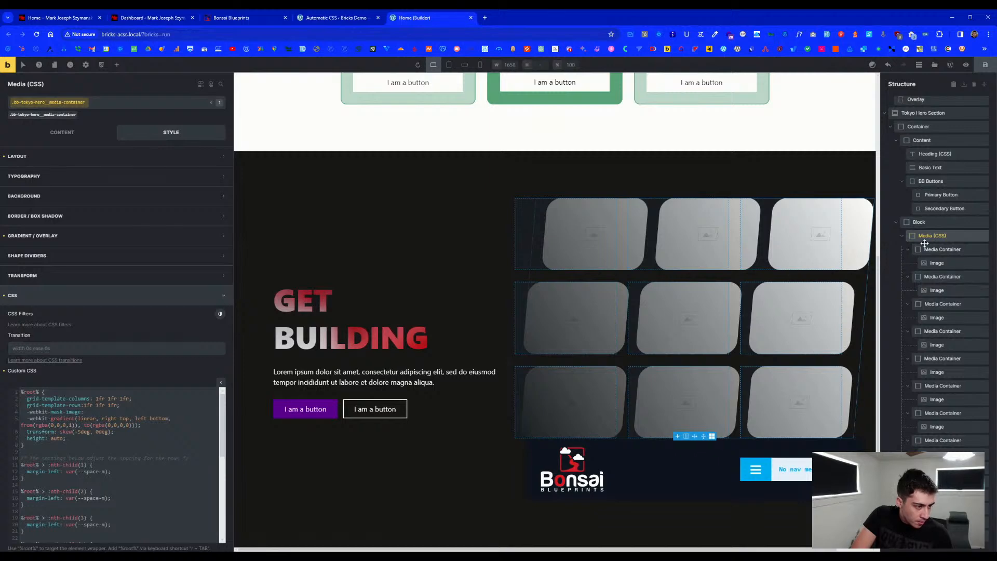
{"action": "left_click", "coordinate": [638, 471]}
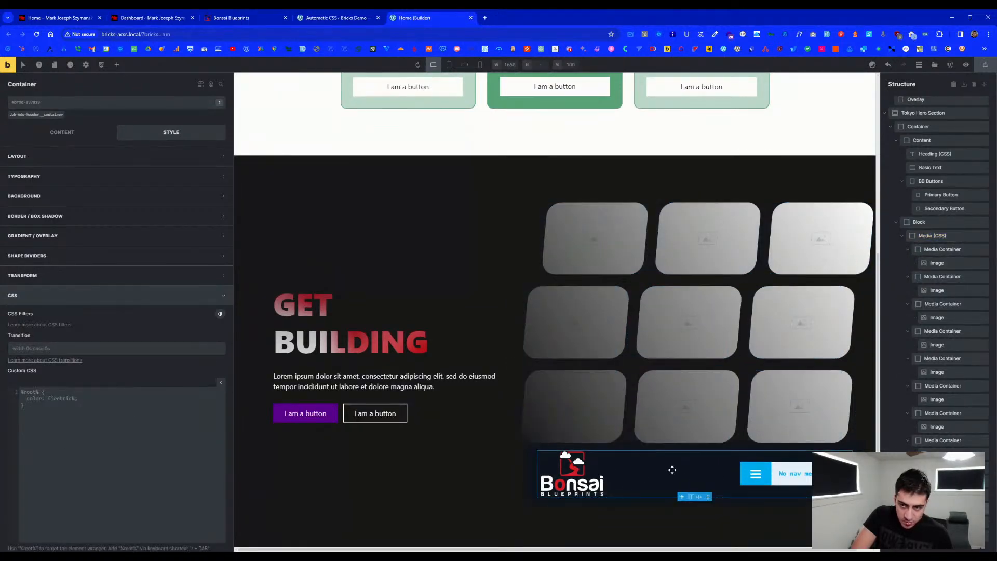
{"action": "left_click", "coordinate": [17, 117]}
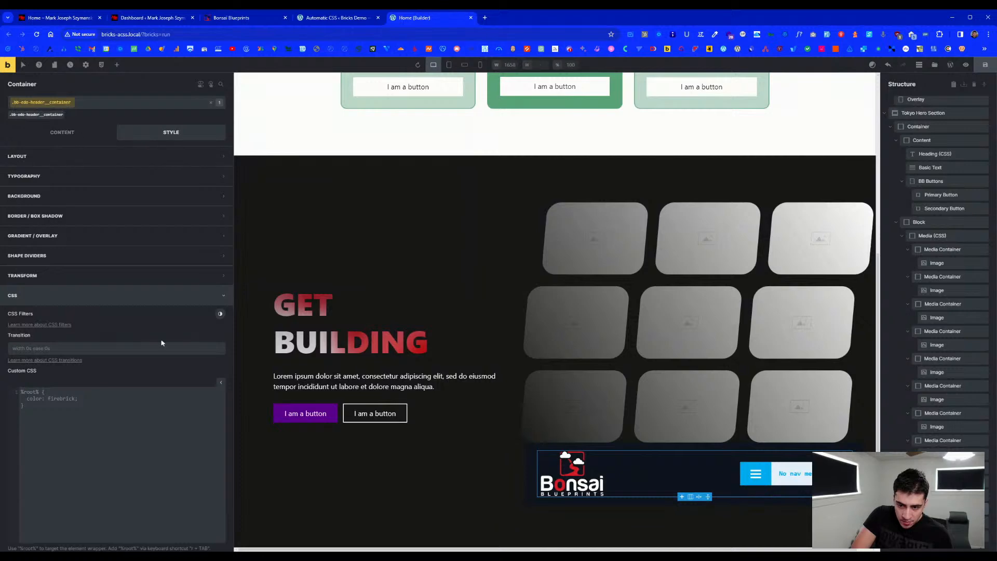
{"action": "left_click", "coordinate": [66, 134]}
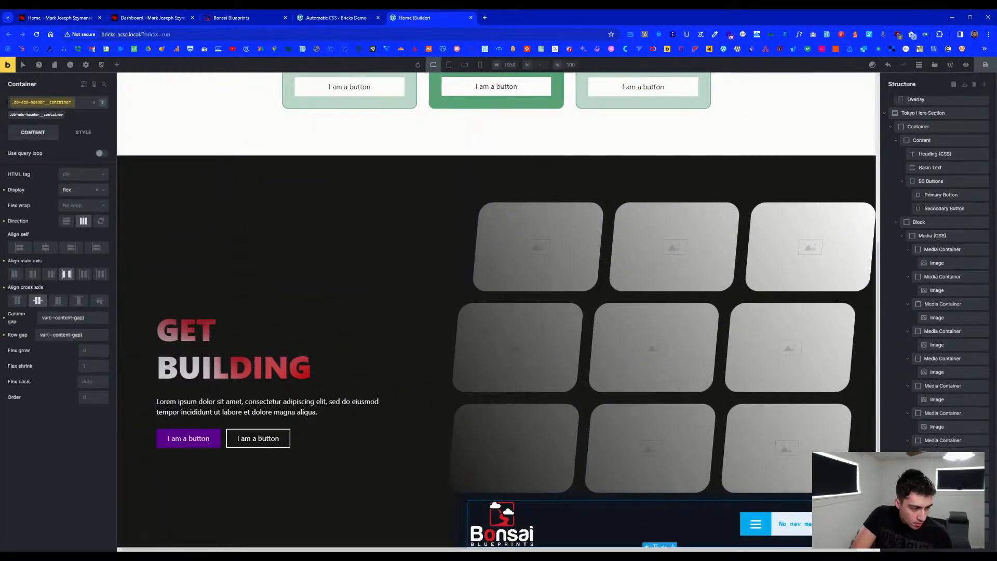
- Move the Header - Edo section out of the hero's image grid to its own full-width row beneath the hero
{"action": "left_click", "coordinate": [934, 495]}
{"action": "mouse_move", "coordinate": [935, 494]}
{"action": "left_mouse_down"}
{"action": "mouse_move", "coordinate": [934, 95]}
{"action": "mouse_move", "coordinate": [929, 527]}
{"action": "left_mouse_up"}
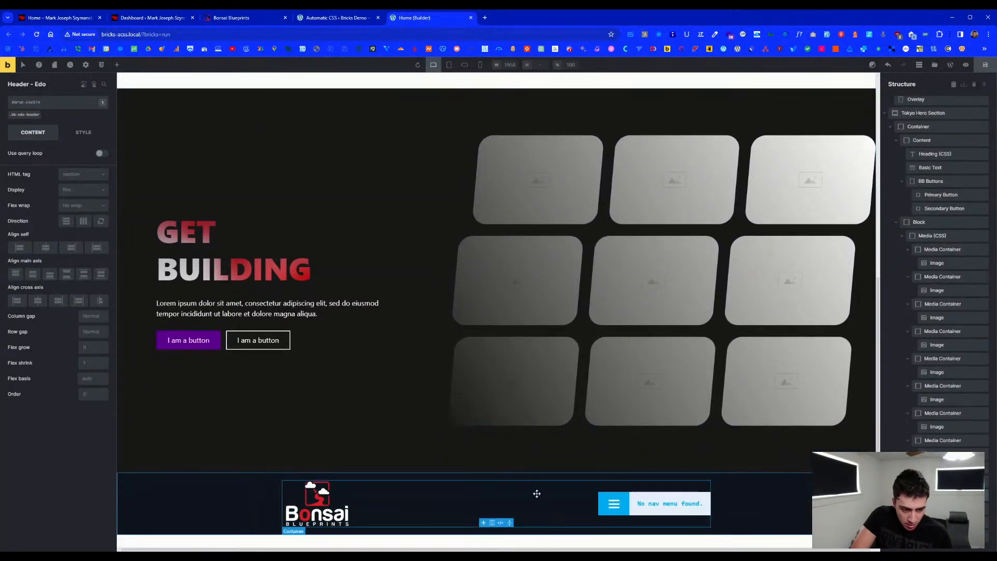
- Inspect the header's logo element and the content settings of the bb-edo-header class, leaving nothing selected
{"action": "left_click", "coordinate": [327, 502]}
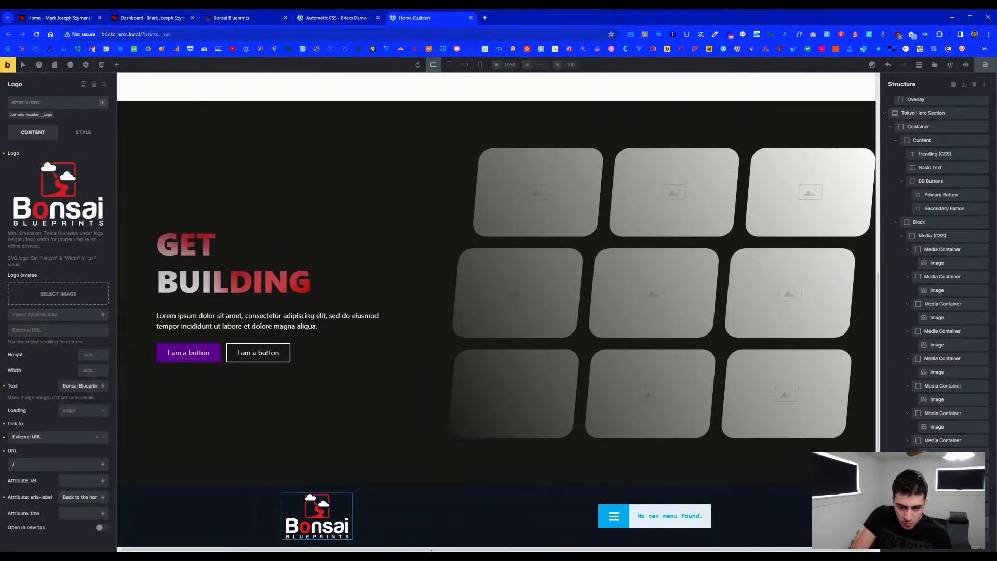
{"action": "left_click", "coordinate": [224, 514]}
{"action": "left_click", "coordinate": [24, 115]}
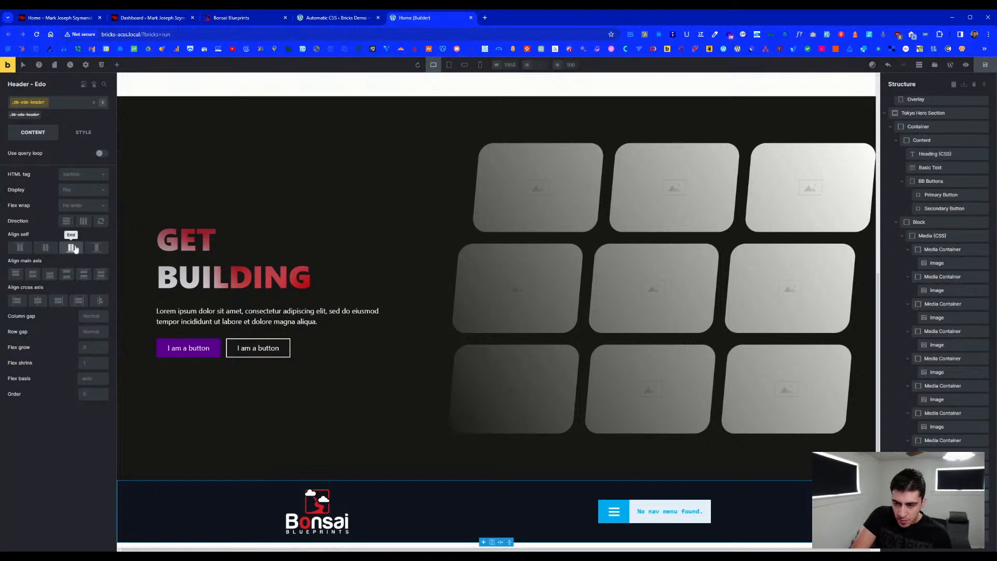
{"action": "scroll", "coordinate": [674, 484], "scroll_direction": "down", "scroll_amount": 1}
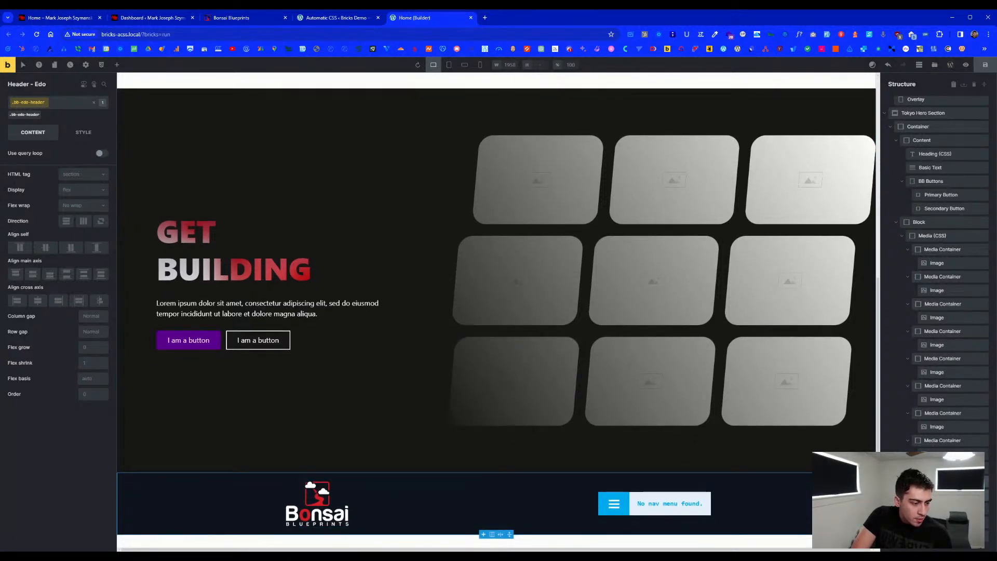
{"action": "key", "text": "Escape"}
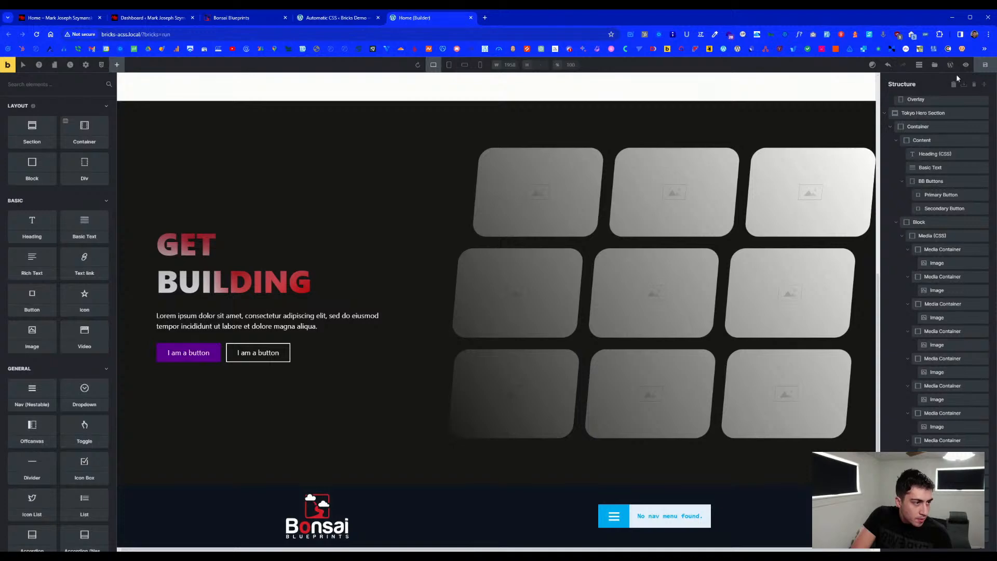
- Insert the Features - Kamakura template from the Bonsai Blueprints remote source and select its section in the page structure
{"action": "left_click", "coordinate": [935, 65]}
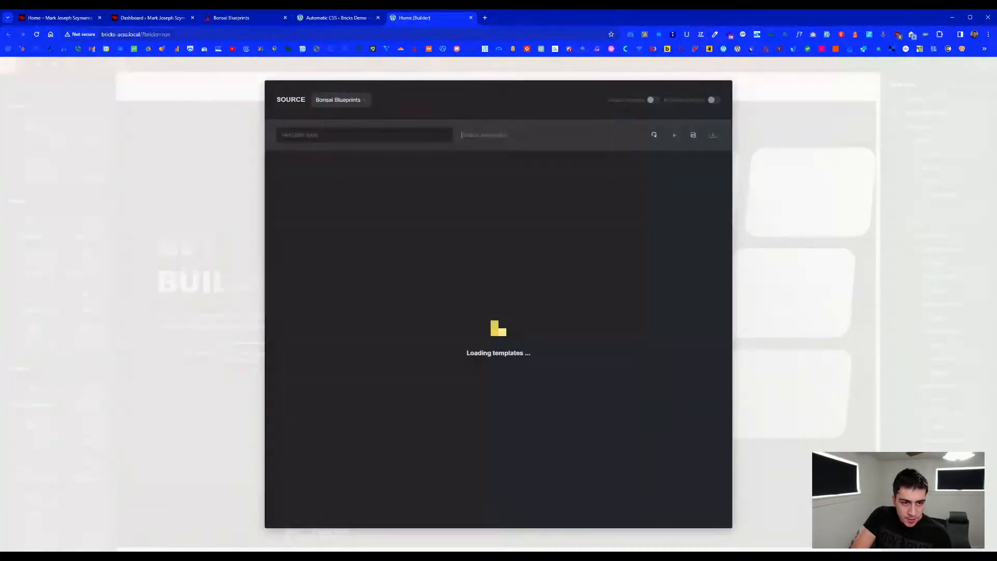
{"action": "scroll", "coordinate": [381, 278], "scroll_direction": "down", "scroll_amount": 3}
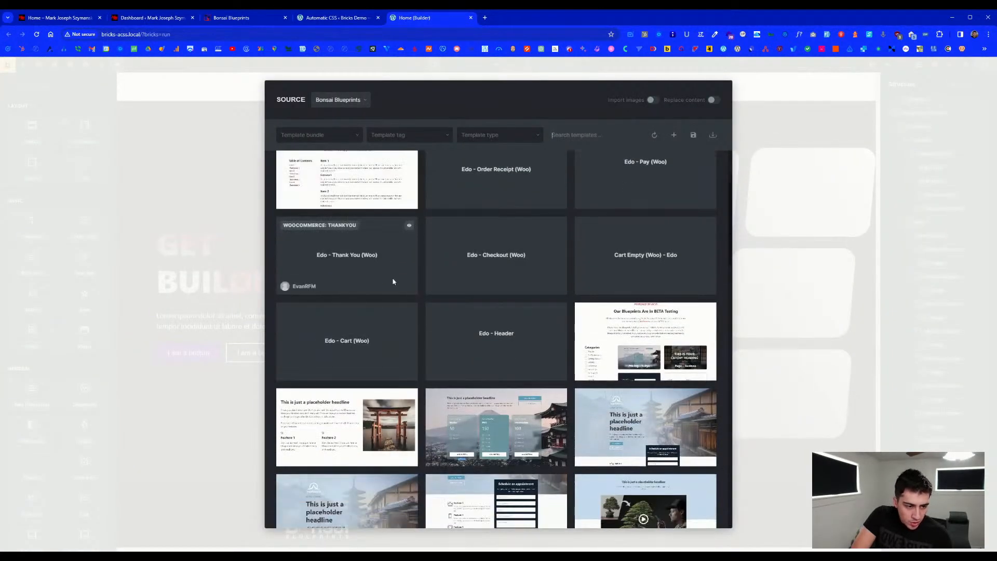
{"action": "scroll", "coordinate": [393, 282], "scroll_direction": "down", "scroll_amount": 2}
{"action": "scroll", "coordinate": [393, 282], "scroll_direction": "down", "scroll_amount": 3}
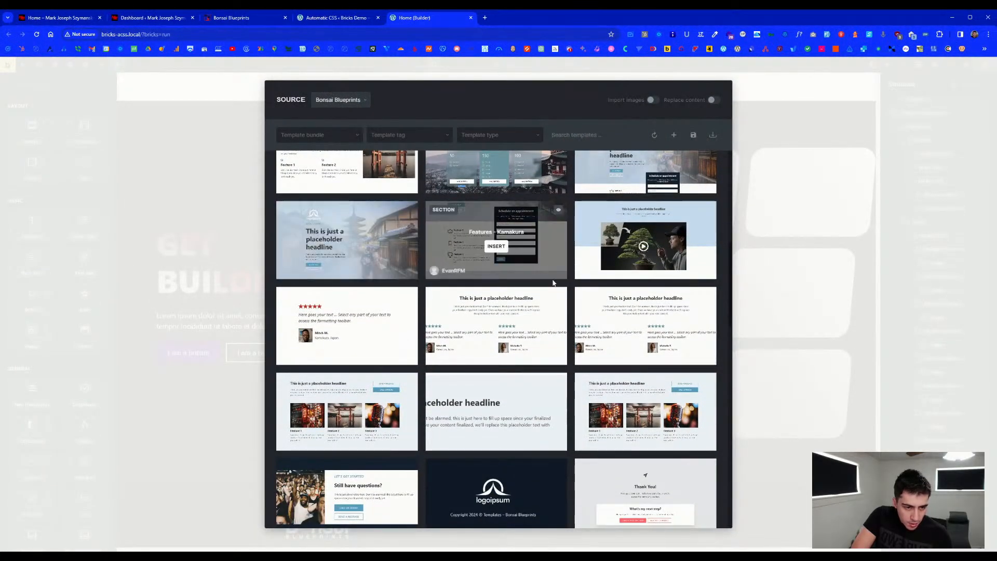
{"action": "left_click", "coordinate": [496, 246]}
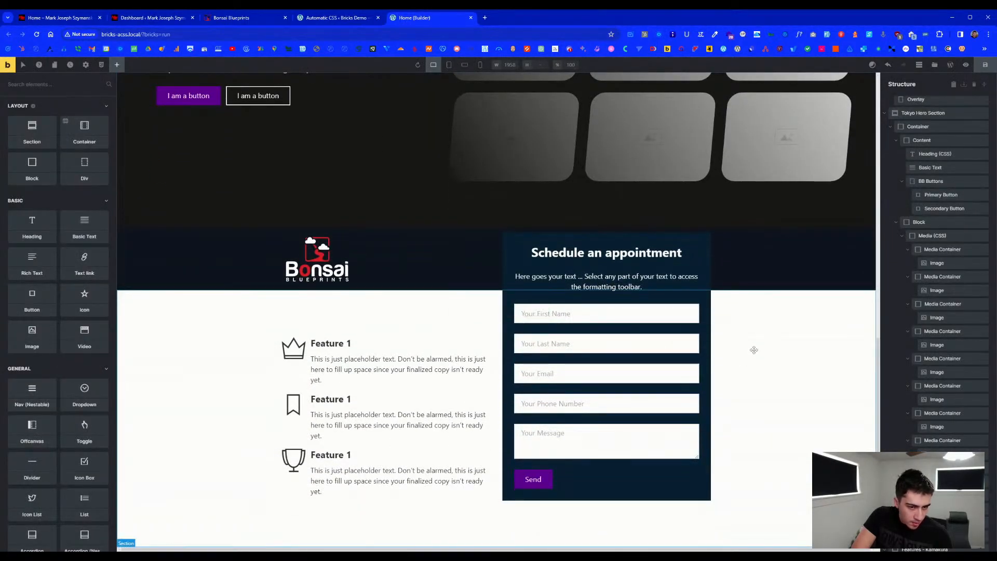
{"action": "scroll", "coordinate": [956, 426], "scroll_direction": "down", "scroll_amount": 6}
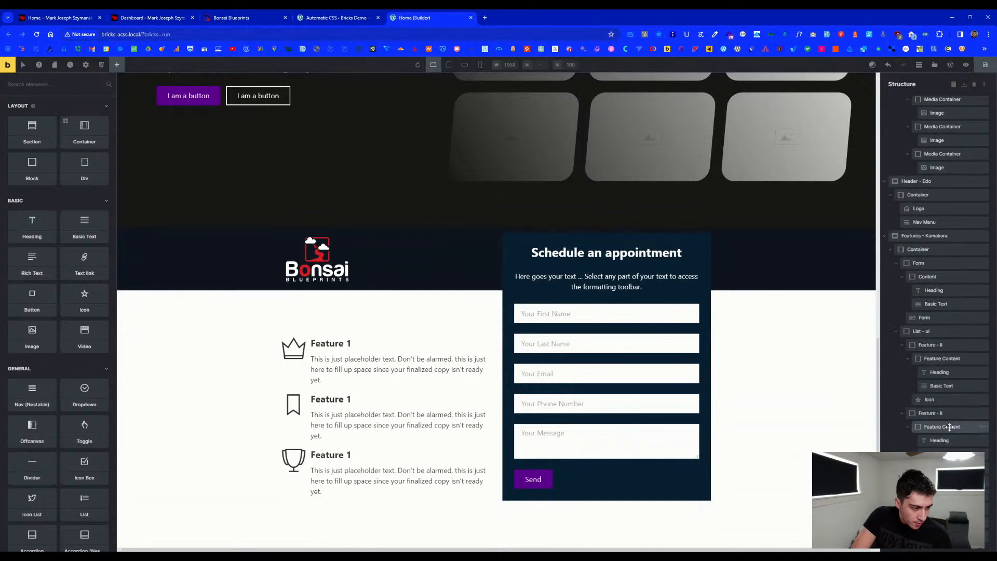
{"action": "left_click", "coordinate": [934, 235]}
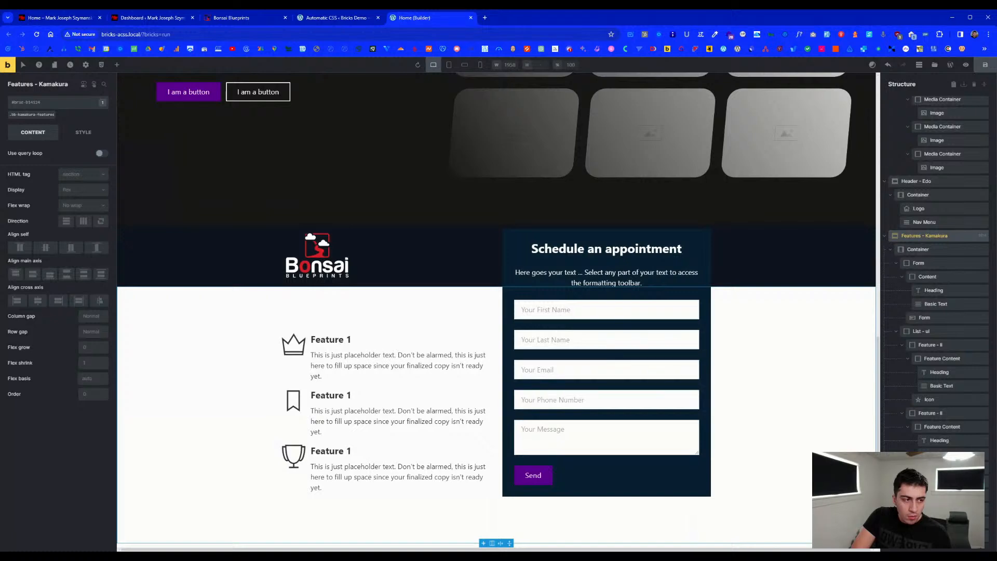
- Browse the Bonsai Blueprints section previews without inserting one, and review the page from the pricing cards to the appointment form
{"action": "left_click", "coordinate": [933, 66]}
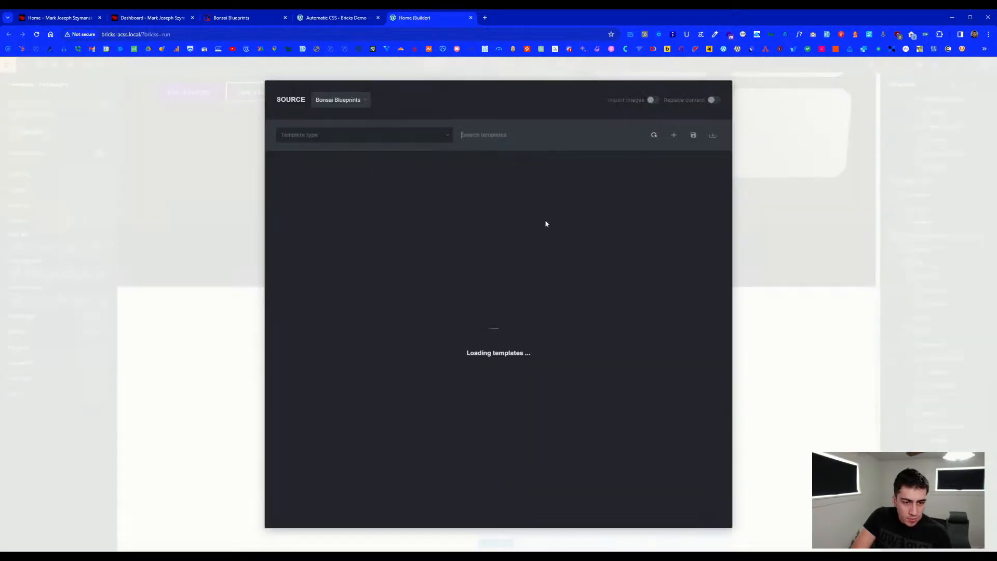
{"action": "scroll", "coordinate": [373, 313], "scroll_direction": "down", "scroll_amount": 5}
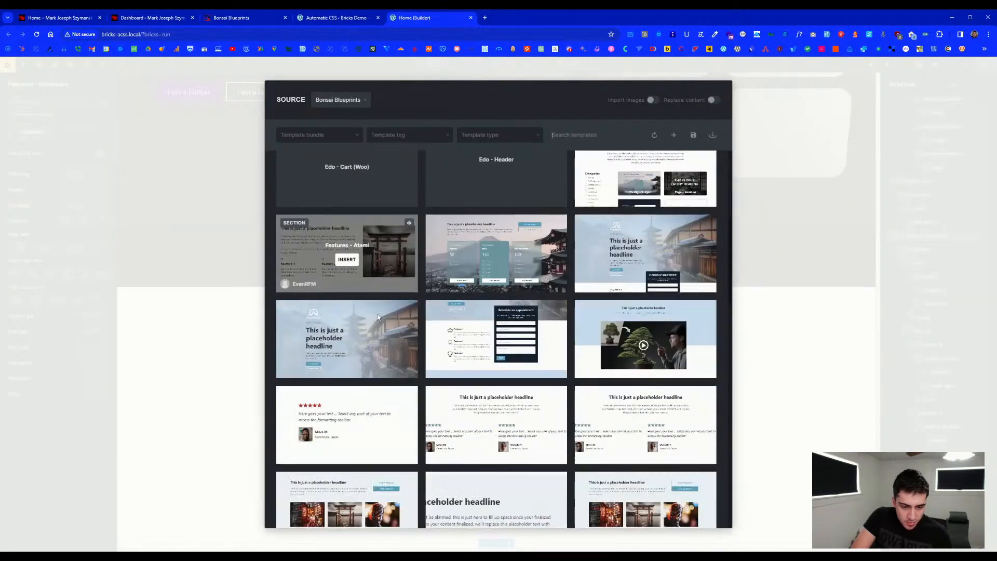
{"action": "scroll", "coordinate": [377, 317], "scroll_direction": "down", "scroll_amount": 1}
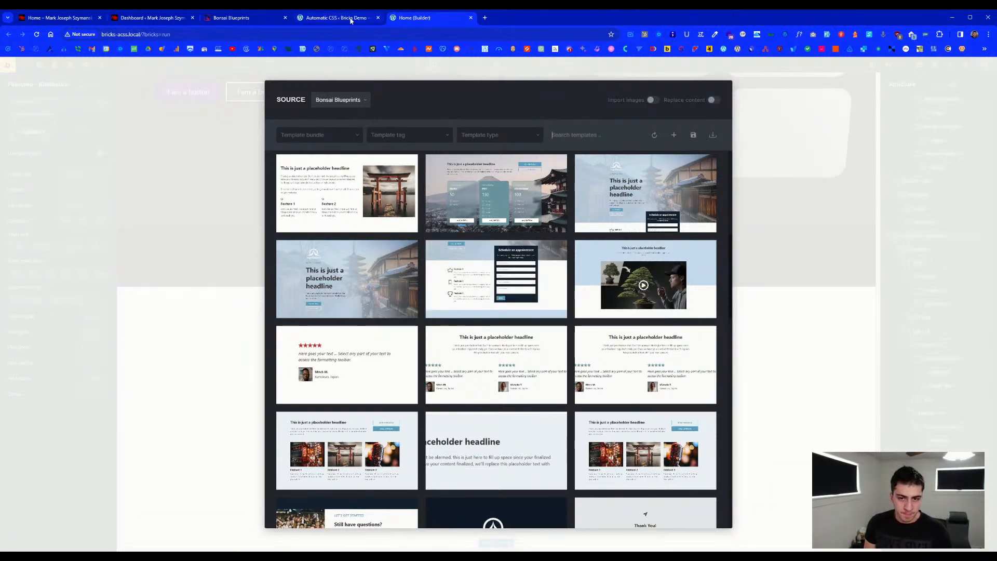
{"action": "left_click", "coordinate": [254, 93]}
{"action": "scroll", "coordinate": [494, 284], "scroll_direction": "up", "scroll_amount": 9}
{"action": "scroll", "coordinate": [496, 284], "scroll_direction": "up", "scroll_amount": 2}
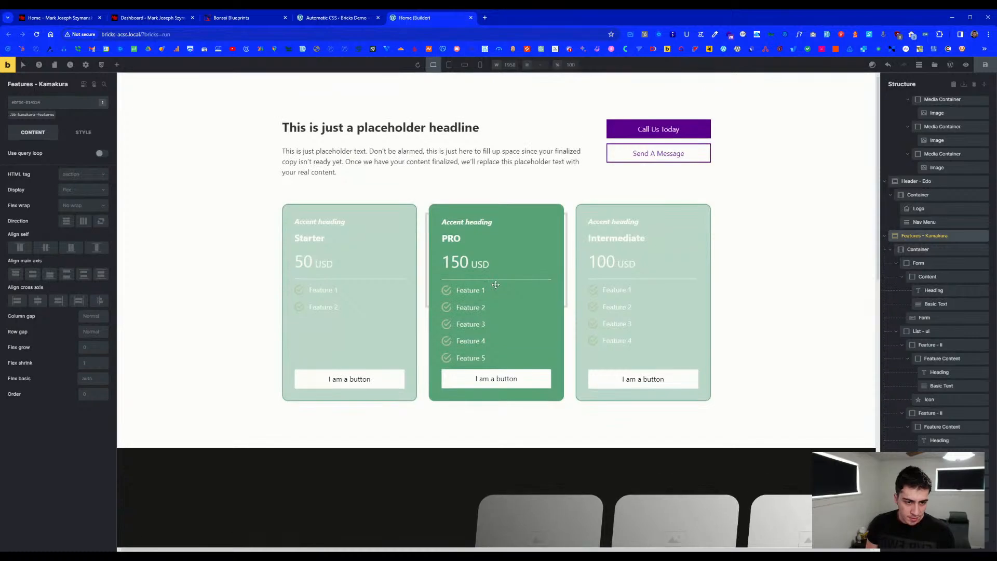
{"action": "scroll", "coordinate": [496, 284], "scroll_direction": "down", "scroll_amount": 12}
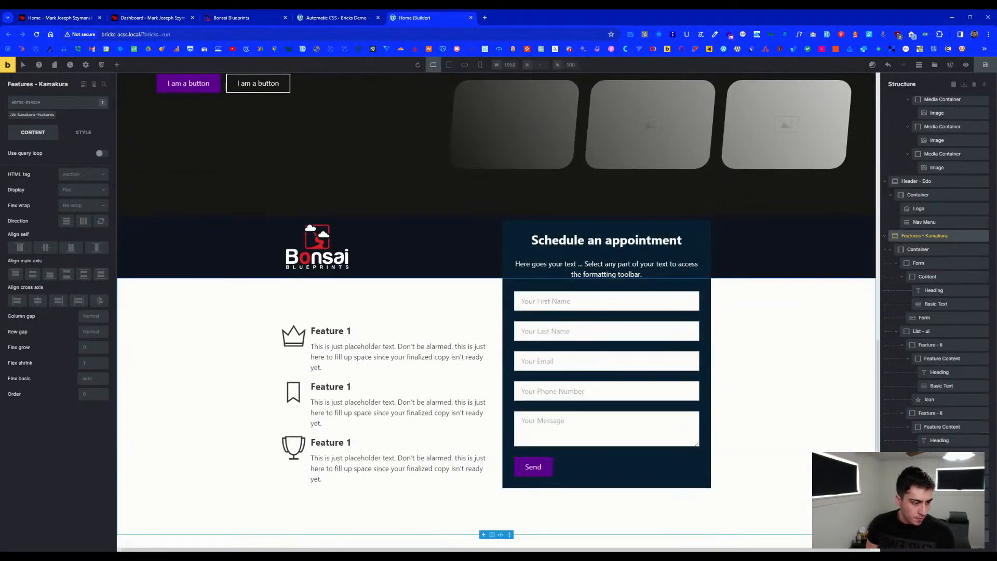
- Insert the full-page Kamakura template, with its hero and appointment form, from the Bonsai Blueprints remote source
{"action": "left_click", "coordinate": [933, 545]}
{"action": "left_click", "coordinate": [935, 65]}
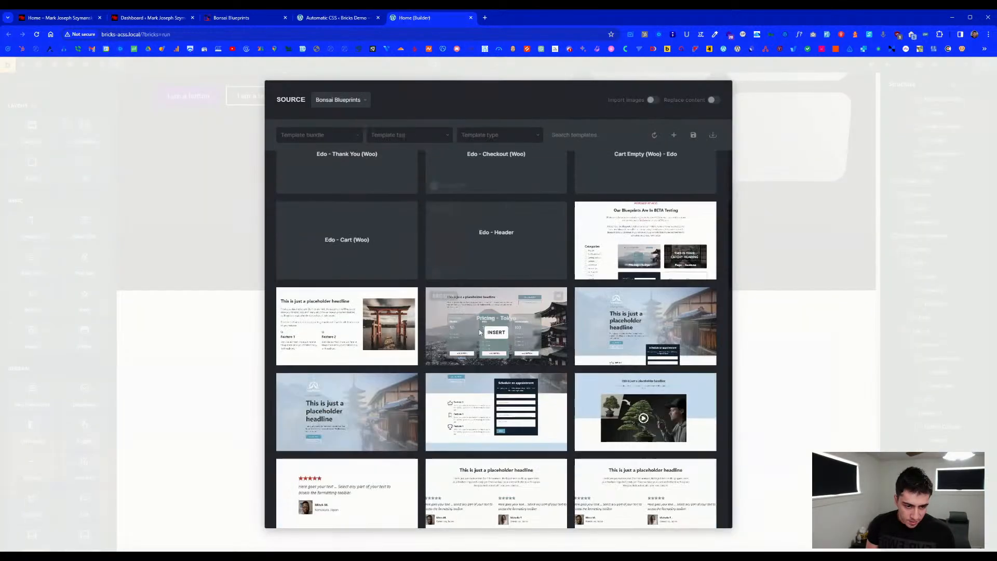
{"action": "scroll", "coordinate": [480, 332], "scroll_direction": "down", "scroll_amount": 2}
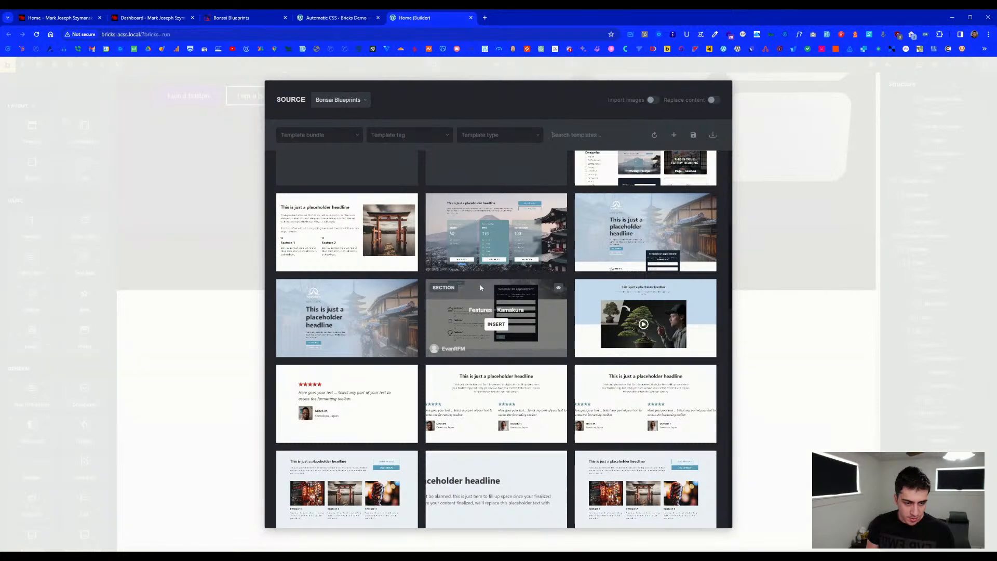
{"action": "left_click", "coordinate": [646, 239]}
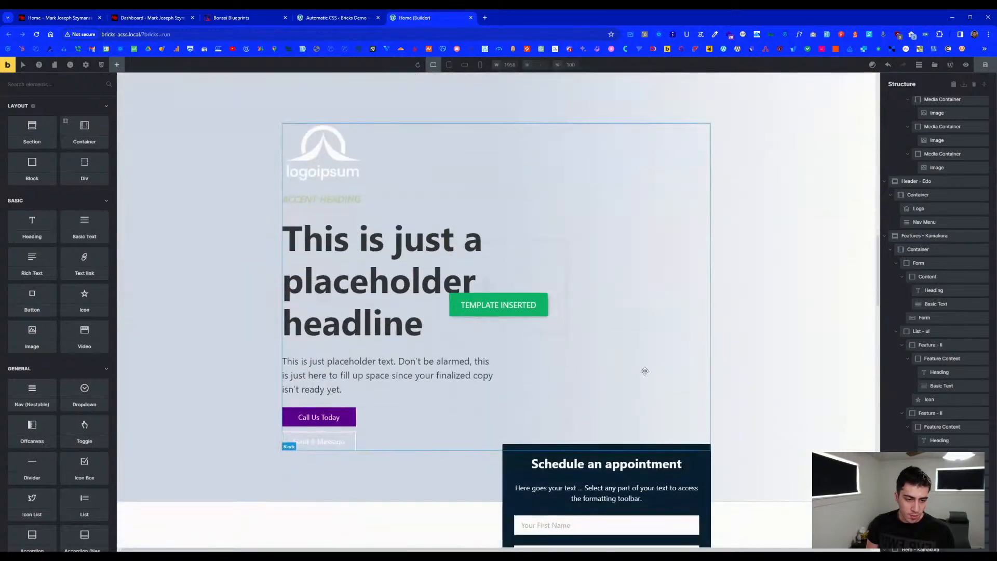
- Examine how the inserted Kamakura hero, appointment form and video sections follow the existing sections on the page
{"action": "scroll", "coordinate": [621, 444], "scroll_direction": "down", "scroll_amount": 8}
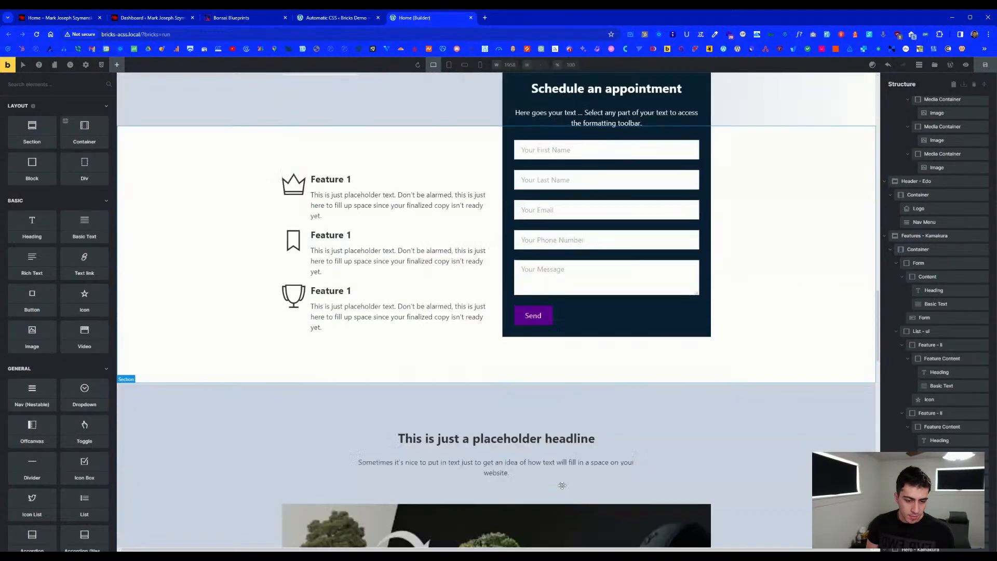
{"action": "scroll", "coordinate": [560, 479], "scroll_direction": "down", "scroll_amount": 5}
{"action": "scroll", "coordinate": [561, 479], "scroll_direction": "up", "scroll_amount": 12}
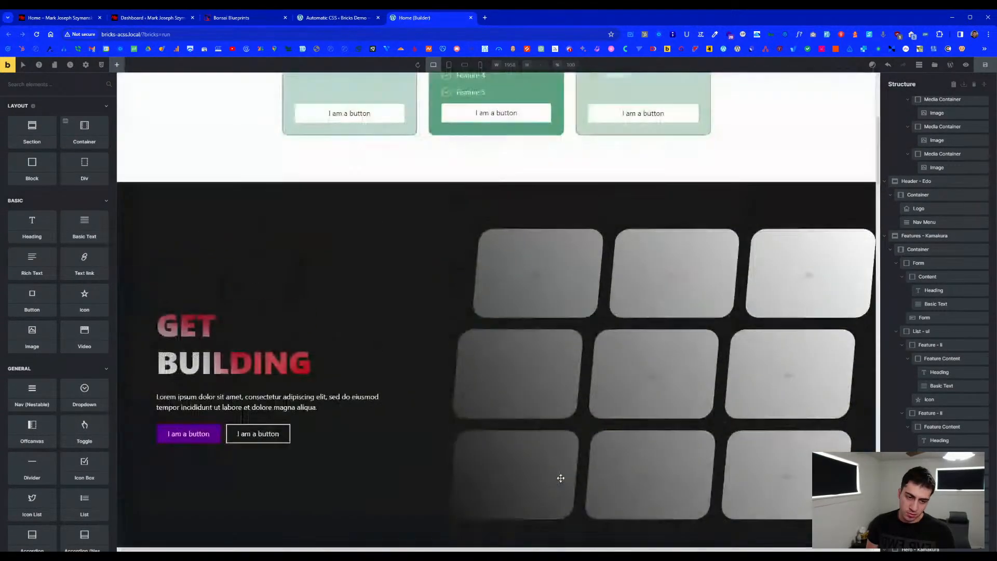
{"action": "scroll", "coordinate": [561, 477], "scroll_direction": "down", "scroll_amount": 7}
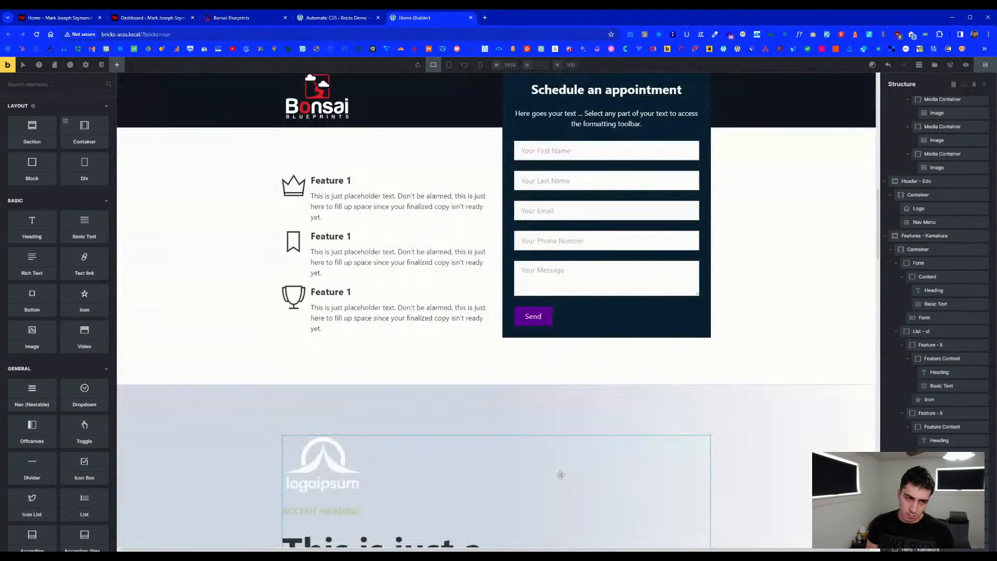
{"action": "scroll", "coordinate": [541, 339], "scroll_direction": "down", "scroll_amount": 6}
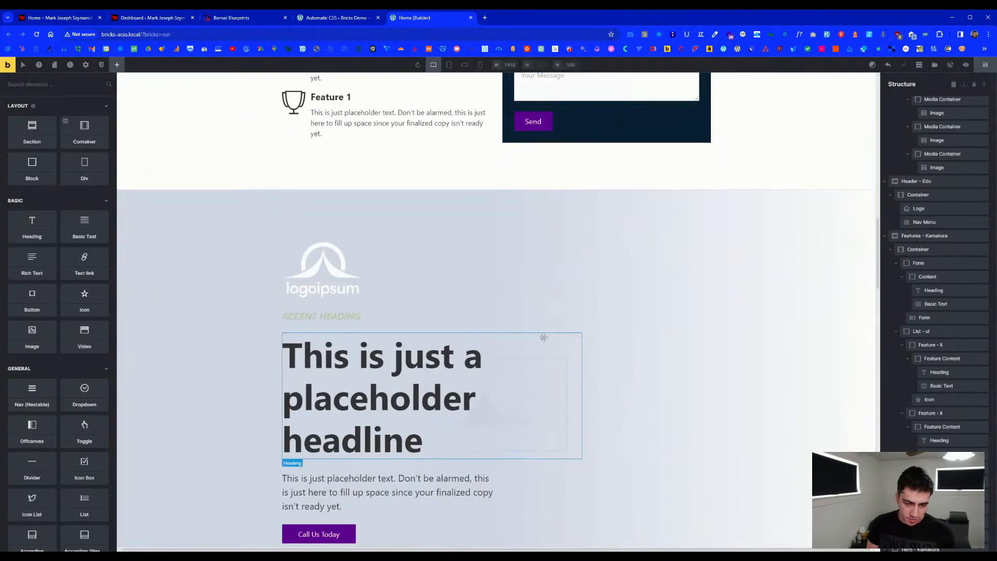
{"action": "scroll", "coordinate": [543, 337], "scroll_direction": "down", "scroll_amount": 4}
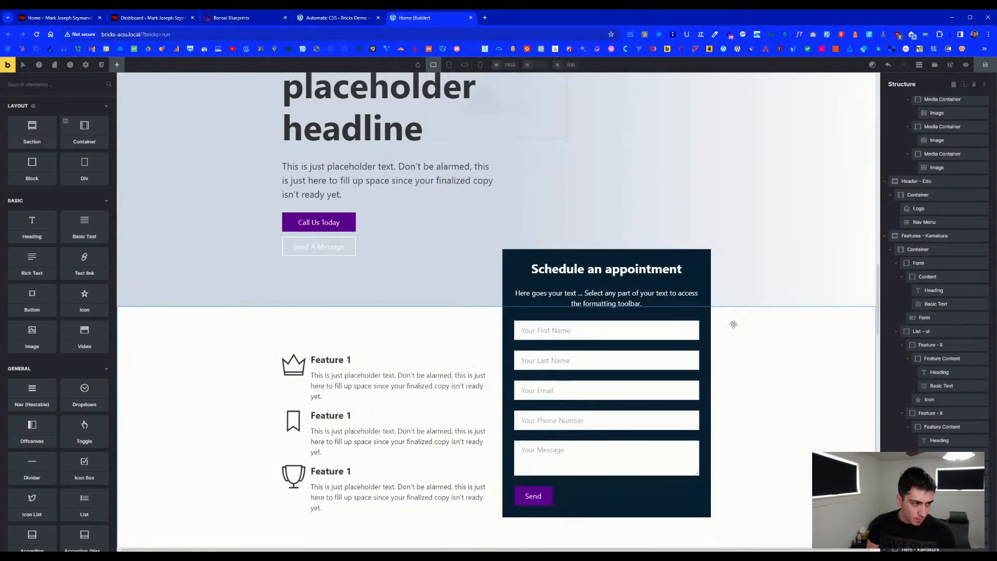
{"action": "scroll", "coordinate": [751, 324], "scroll_direction": "down", "scroll_amount": 8}
{"action": "scroll", "coordinate": [618, 329], "scroll_direction": "up", "scroll_amount": 5}
- Collapse the Header - Edo section and the Kamakura features, hero, content, testimonials, grid, CTA and footer sections in the page structure
{"action": "left_click", "coordinate": [459, 212]}
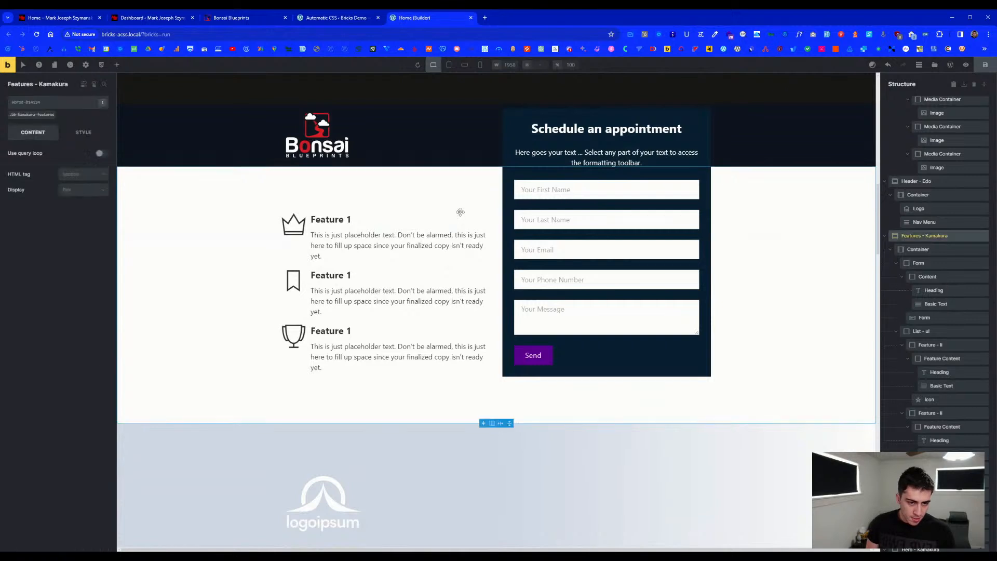
{"action": "left_click", "coordinate": [885, 237]}
{"action": "left_click", "coordinate": [902, 250]}
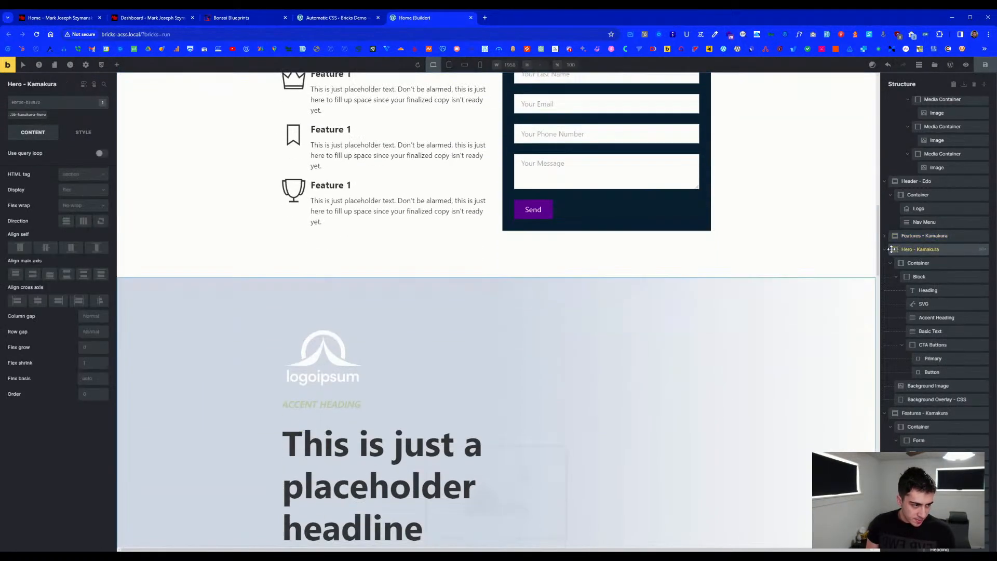
{"action": "left_click", "coordinate": [888, 266]}
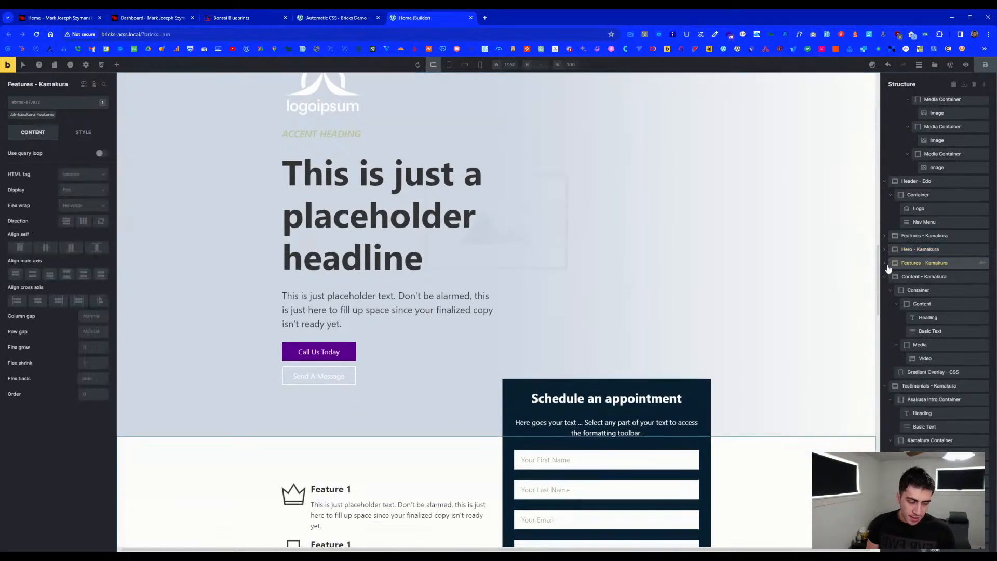
{"action": "left_click", "coordinate": [885, 263]}
{"action": "left_click", "coordinate": [884, 279]}
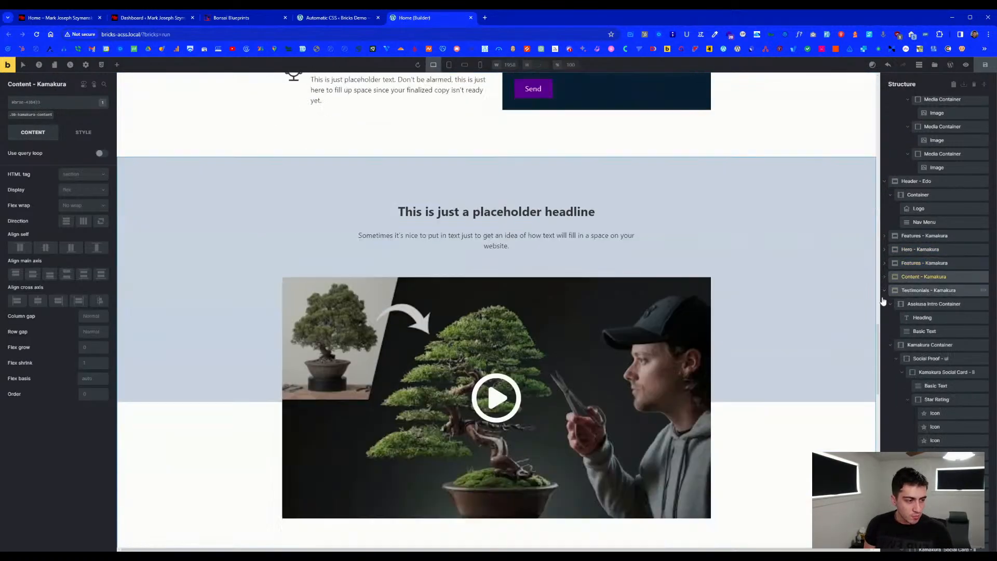
{"action": "left_click", "coordinate": [884, 292]}
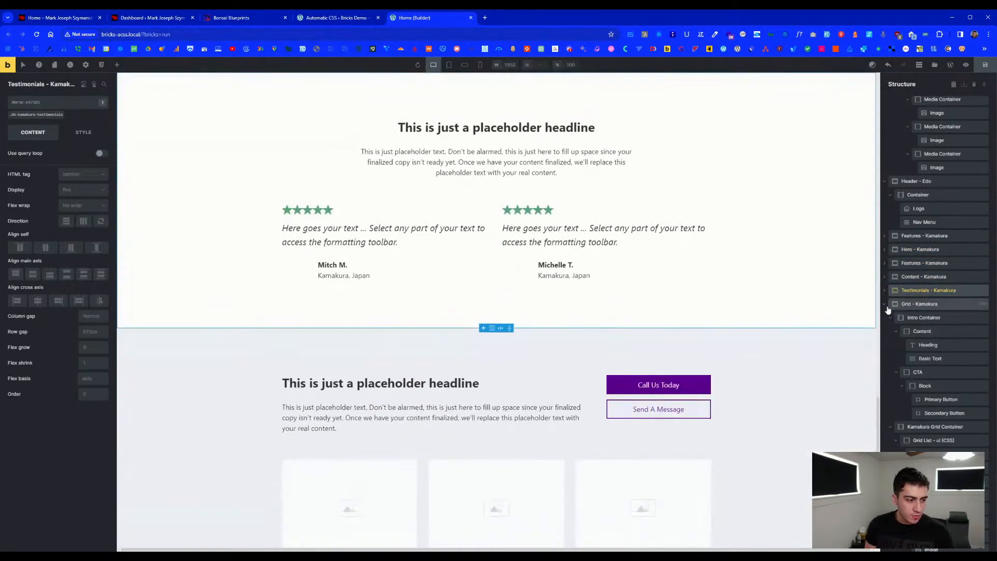
{"action": "left_click", "coordinate": [884, 306]}
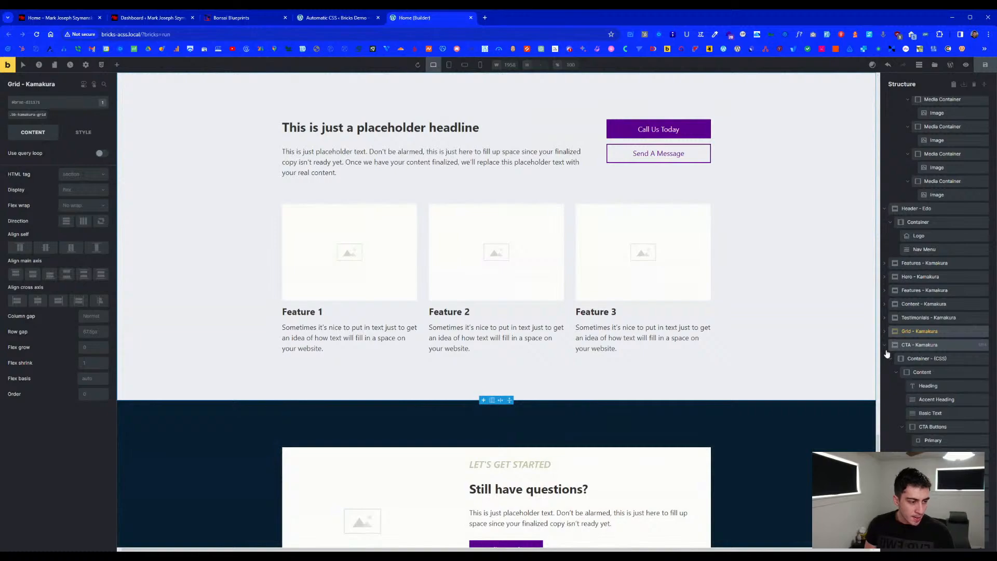
{"action": "left_click", "coordinate": [885, 346]}
{"action": "left_click", "coordinate": [884, 346]}
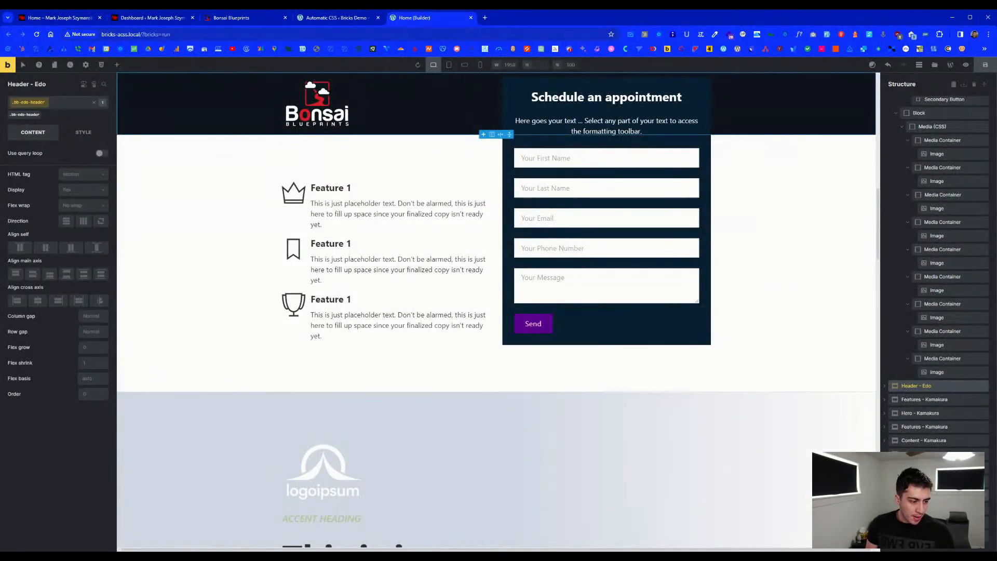
{"action": "left_click", "coordinate": [885, 495]}
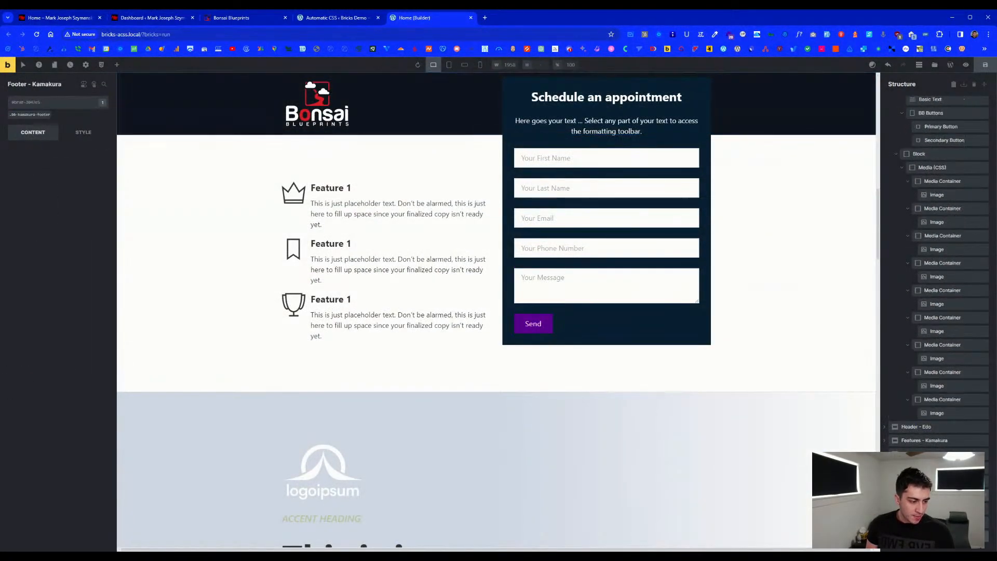
- Review the full Kamakura page layout, from the hero through the form, video, testimonials, feature grid and CTA to the footer
{"action": "scroll", "coordinate": [739, 313], "scroll_direction": "up", "scroll_amount": 12}
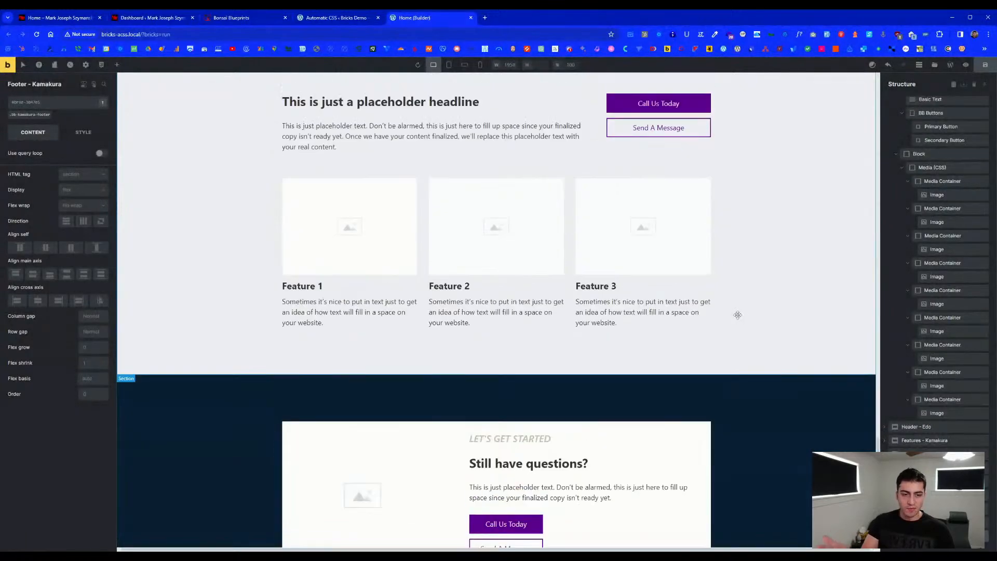
{"action": "scroll", "coordinate": [728, 297], "scroll_direction": "up", "scroll_amount": 15}
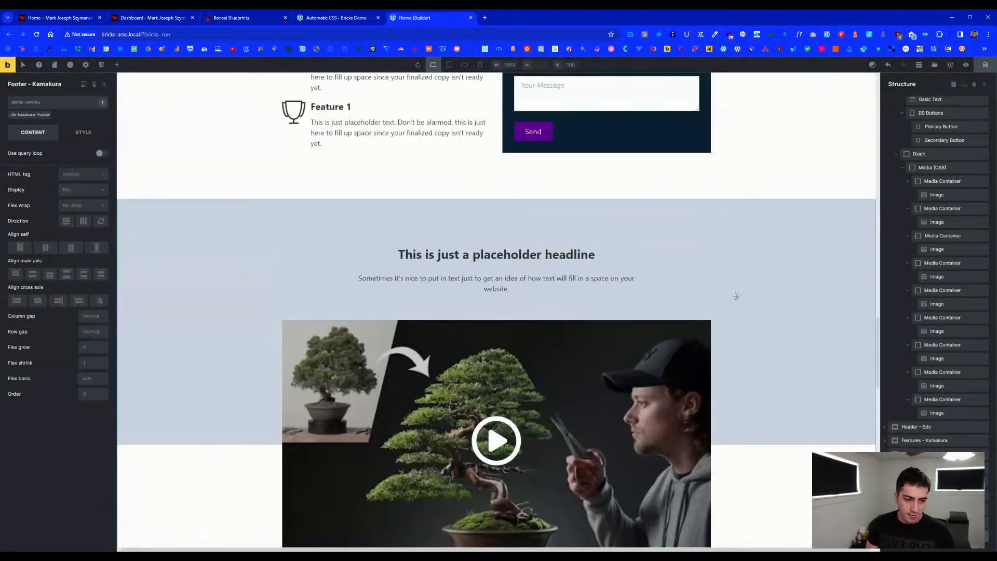
{"action": "scroll", "coordinate": [736, 295], "scroll_direction": "up", "scroll_amount": 5}
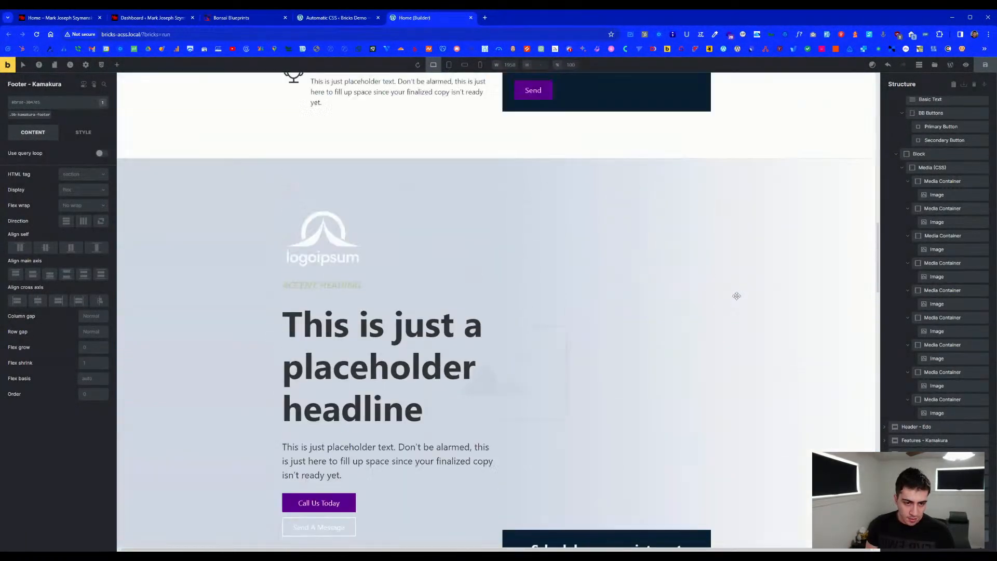
{"action": "scroll", "coordinate": [736, 294], "scroll_direction": "down", "scroll_amount": 1}
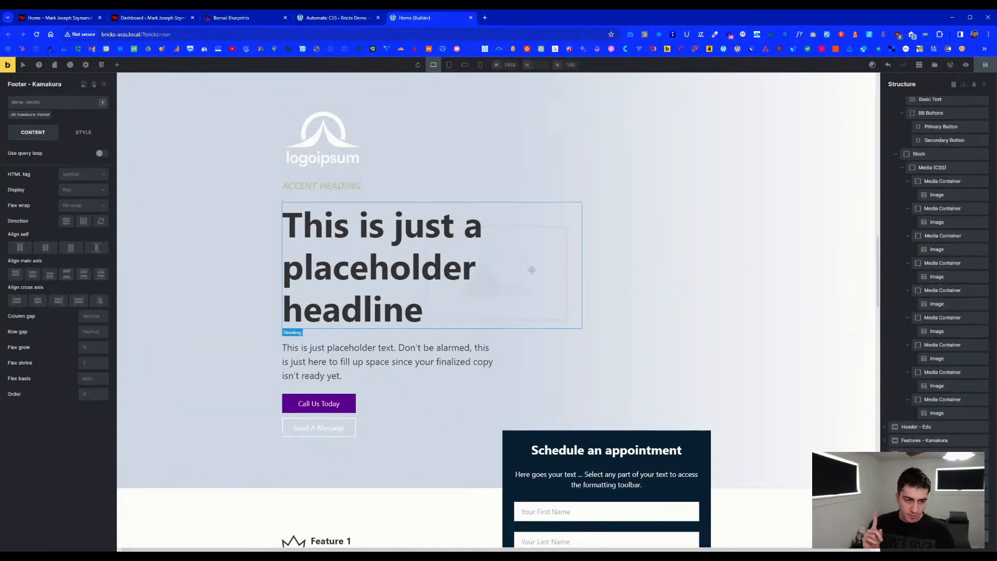
{"action": "scroll", "coordinate": [541, 308], "scroll_direction": "down", "scroll_amount": 3}
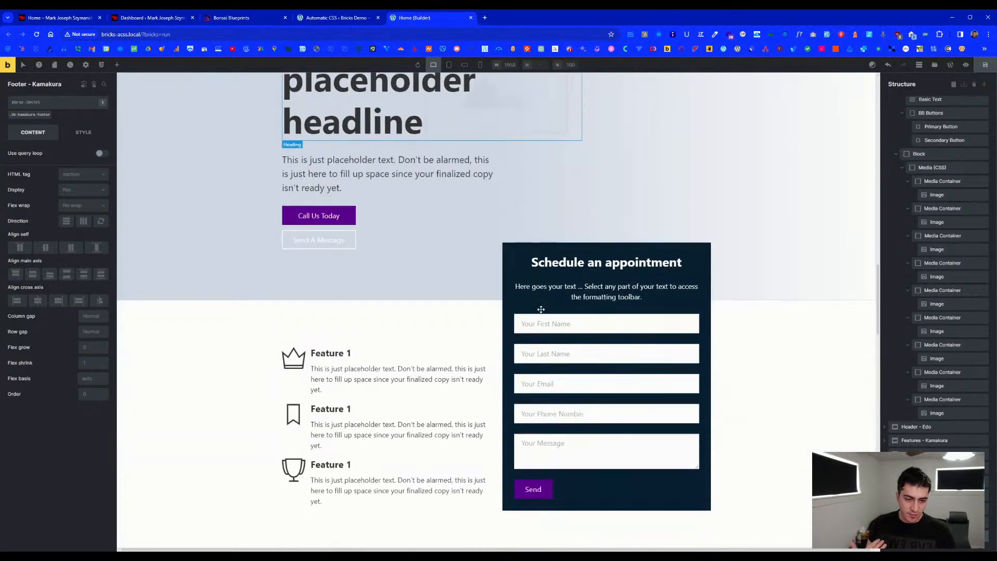
{"action": "scroll", "coordinate": [541, 308], "scroll_direction": "down", "scroll_amount": 10}
{"action": "scroll", "coordinate": [540, 308], "scroll_direction": "down", "scroll_amount": 5}
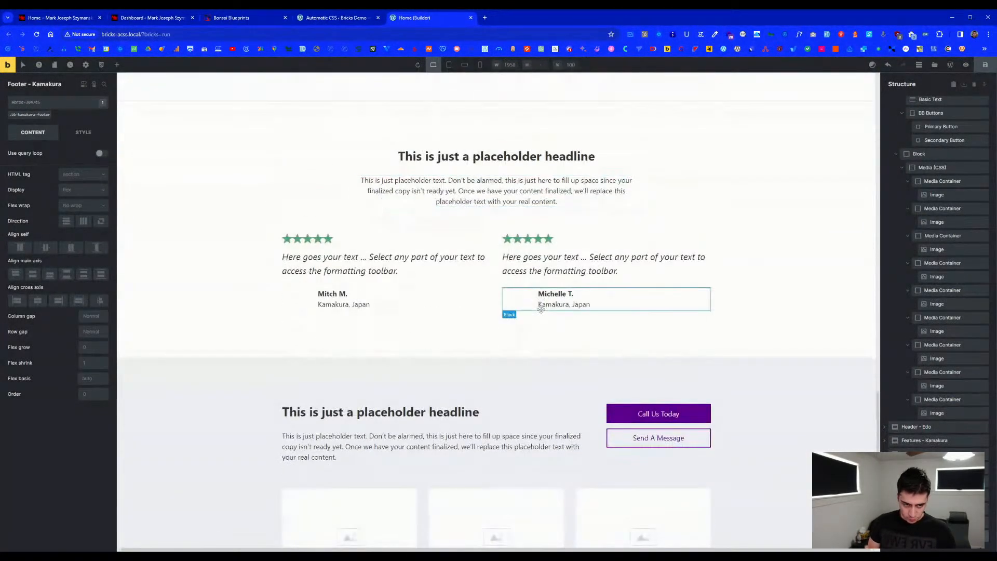
{"action": "scroll", "coordinate": [505, 318], "scroll_direction": "down", "scroll_amount": 4}
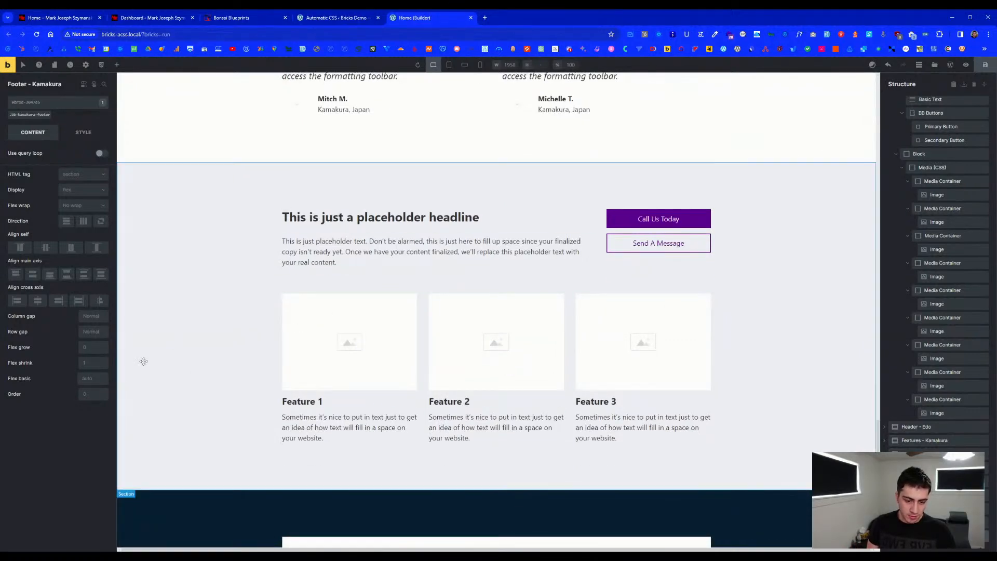
{"action": "scroll", "coordinate": [209, 357], "scroll_direction": "down", "scroll_amount": 4}
{"action": "scroll", "coordinate": [209, 357], "scroll_direction": "down", "scroll_amount": 4}
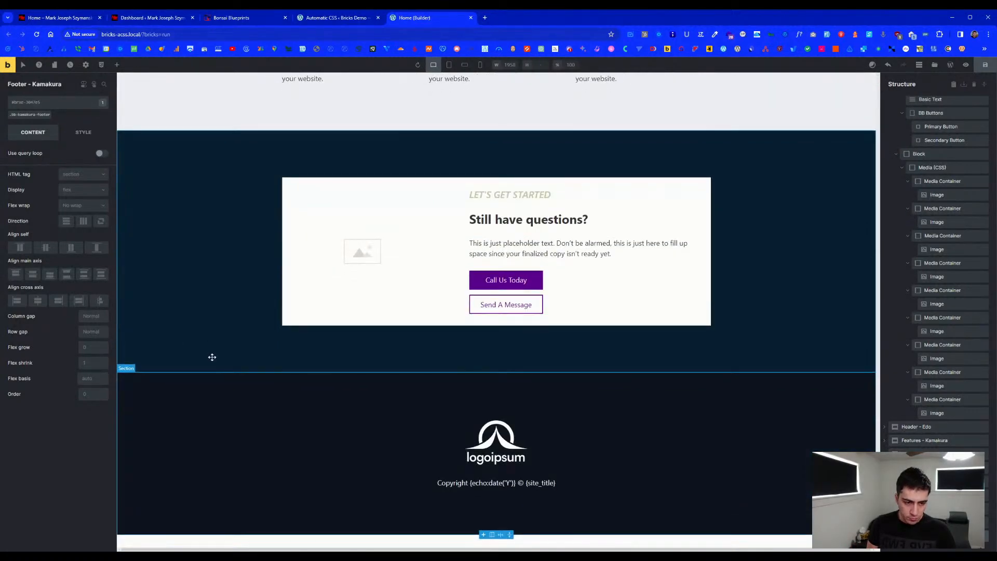
- Inspect the image settings of the "Still have questions?" call-to-action and the Feature 1 grid card
{"action": "left_click", "coordinate": [345, 274]}
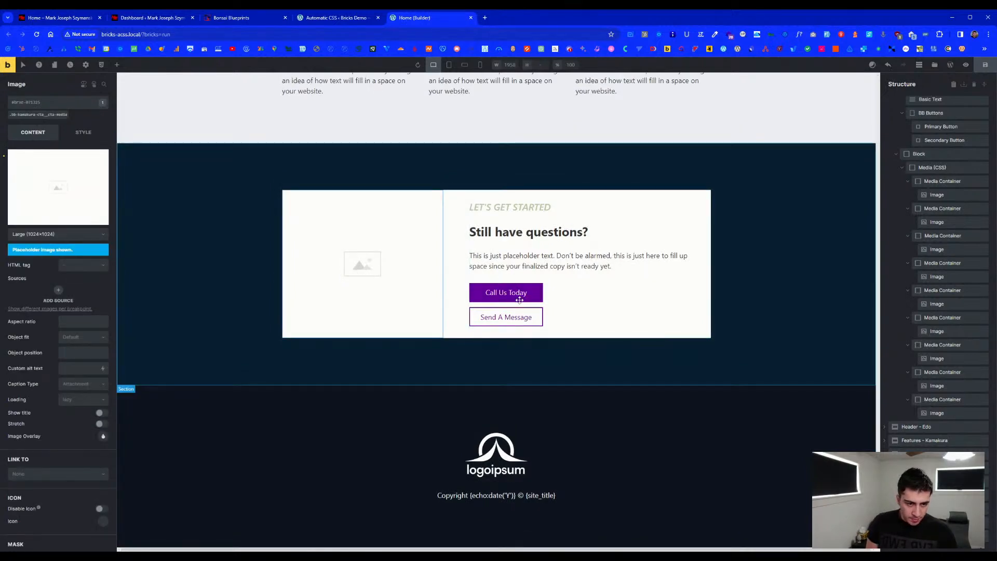
{"action": "scroll", "coordinate": [581, 294], "scroll_direction": "up", "scroll_amount": 8}
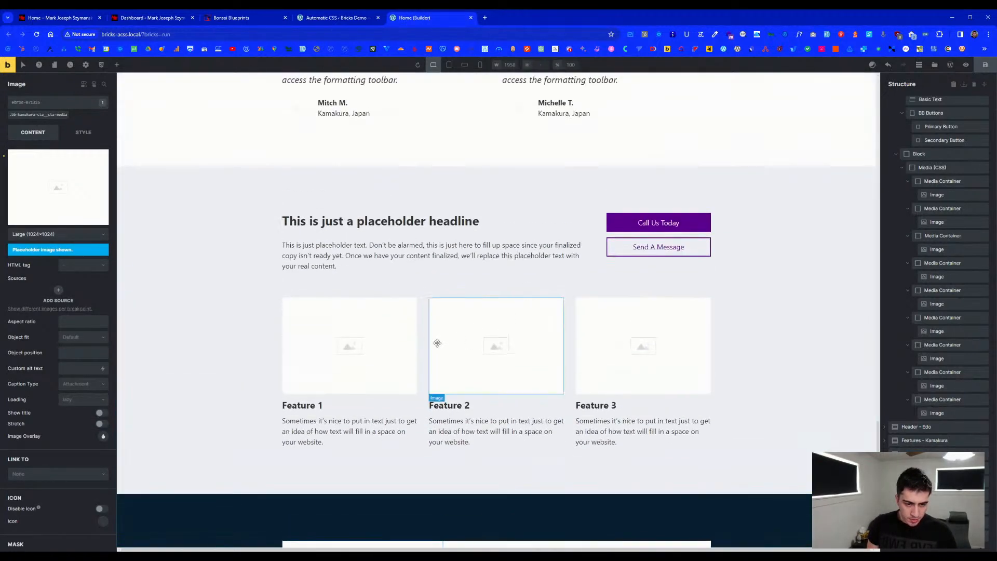
{"action": "left_click", "coordinate": [349, 340]}
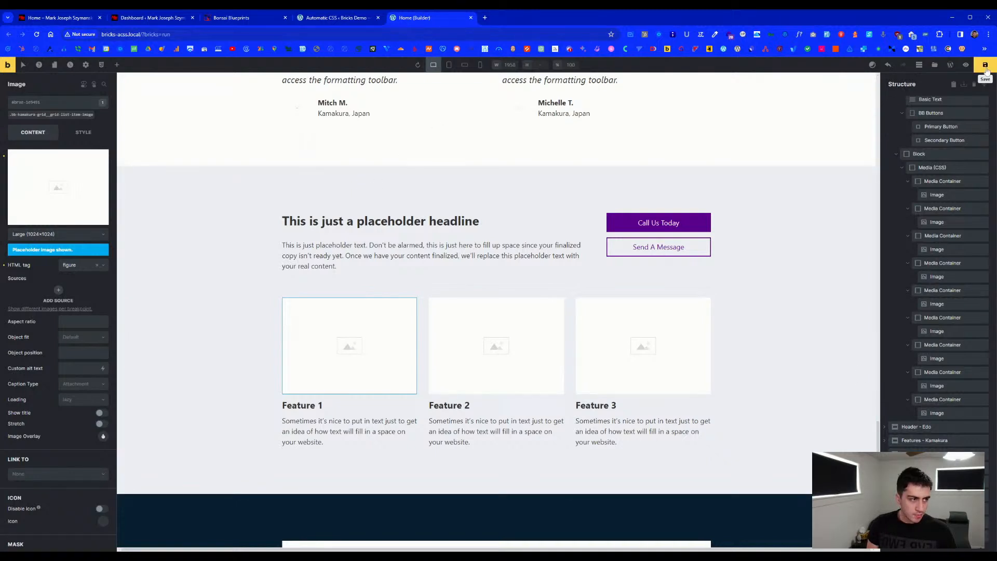
- Save the page and review the Kamakura sections on the front end, from the hero and appointment form to the call-to-action
{"action": "left_click", "coordinate": [8, 65]}
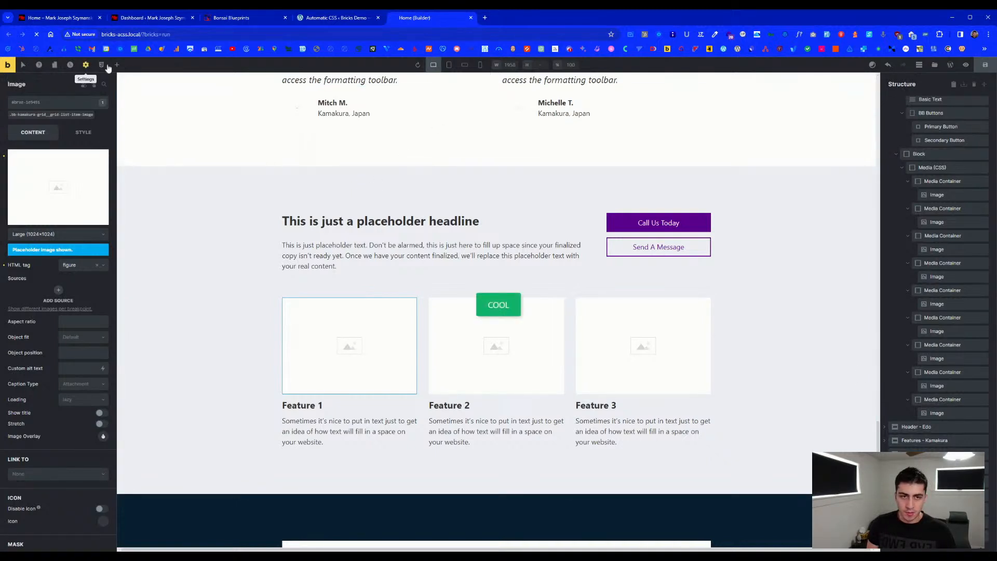
{"action": "scroll", "coordinate": [544, 222], "scroll_direction": "down", "scroll_amount": 8}
{"action": "scroll", "coordinate": [436, 236], "scroll_direction": "down", "scroll_amount": 8}
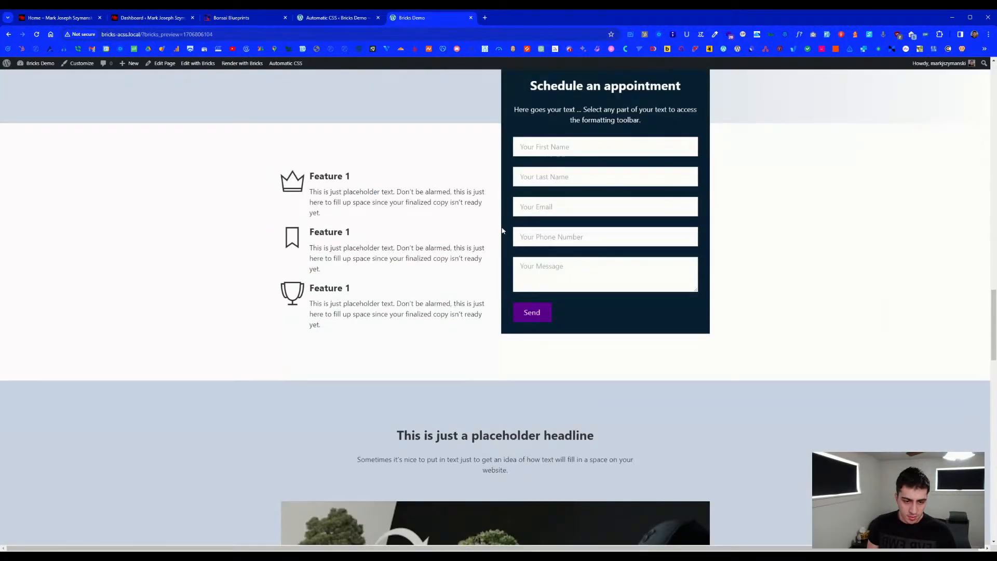
{"action": "scroll", "coordinate": [436, 236], "scroll_direction": "down", "scroll_amount": 10}
{"action": "scroll", "coordinate": [519, 254], "scroll_direction": "up", "scroll_amount": 6}
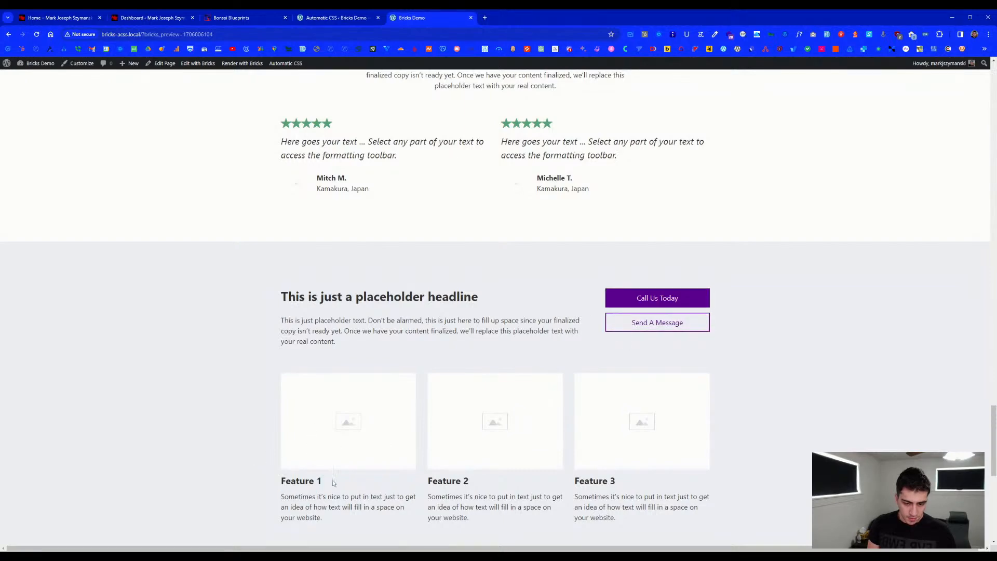
{"action": "scroll", "coordinate": [633, 318], "scroll_direction": "down", "scroll_amount": 4}
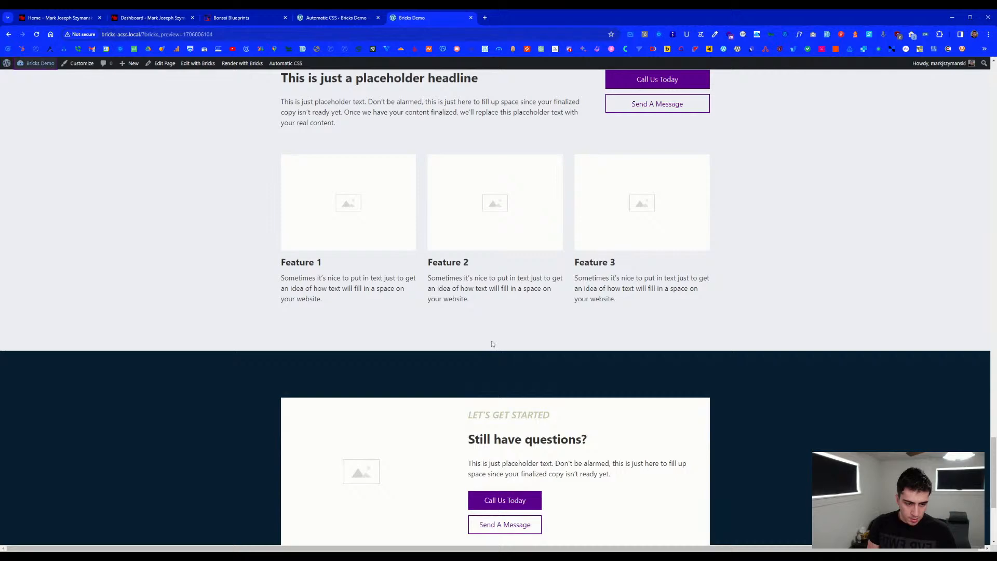
{"action": "scroll", "coordinate": [467, 322], "scroll_direction": "up", "scroll_amount": 15}
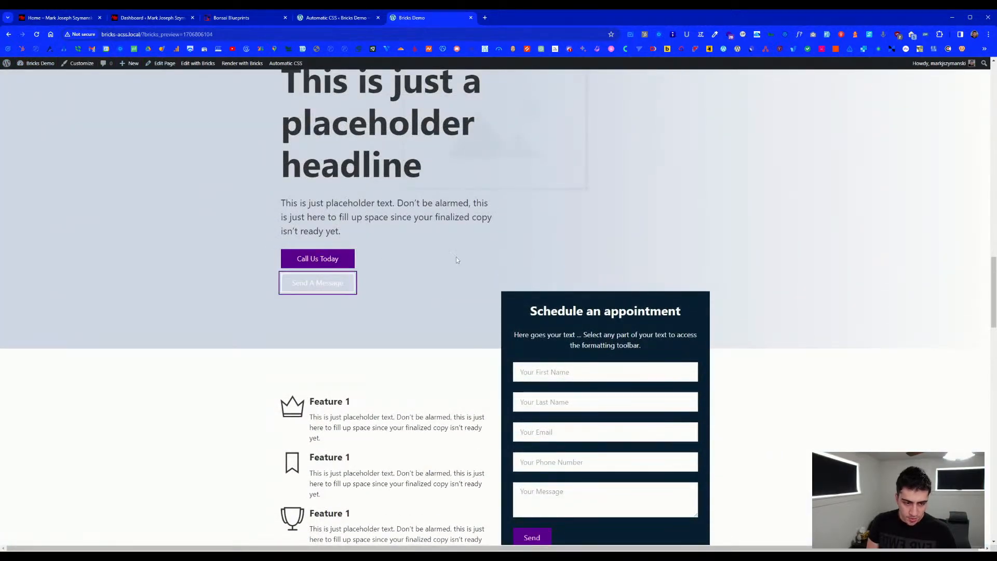
{"action": "scroll", "coordinate": [456, 256], "scroll_direction": "down", "scroll_amount": 3}
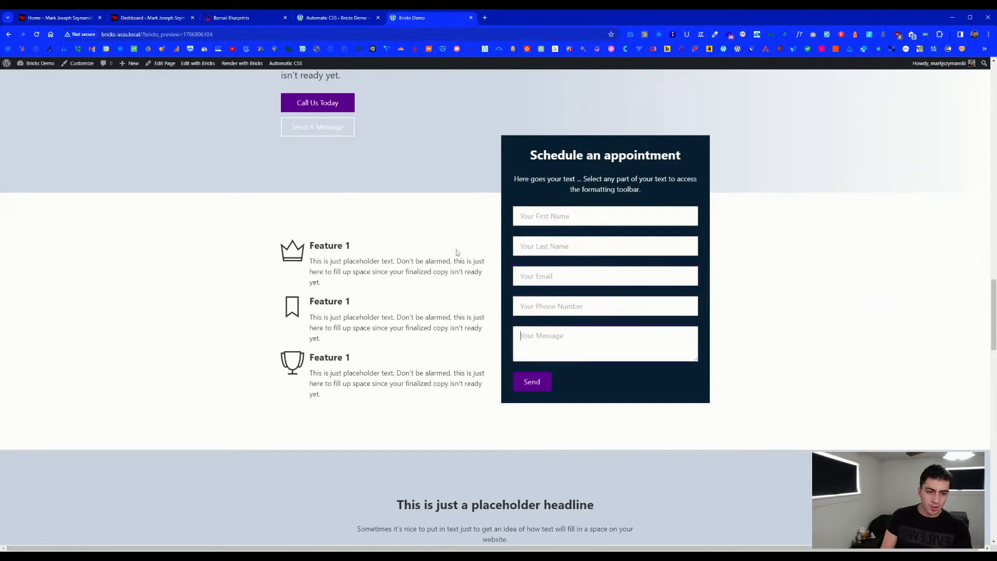
{"action": "left_click", "coordinate": [383, 14]}
{"action": "left_click", "coordinate": [412, 18]}
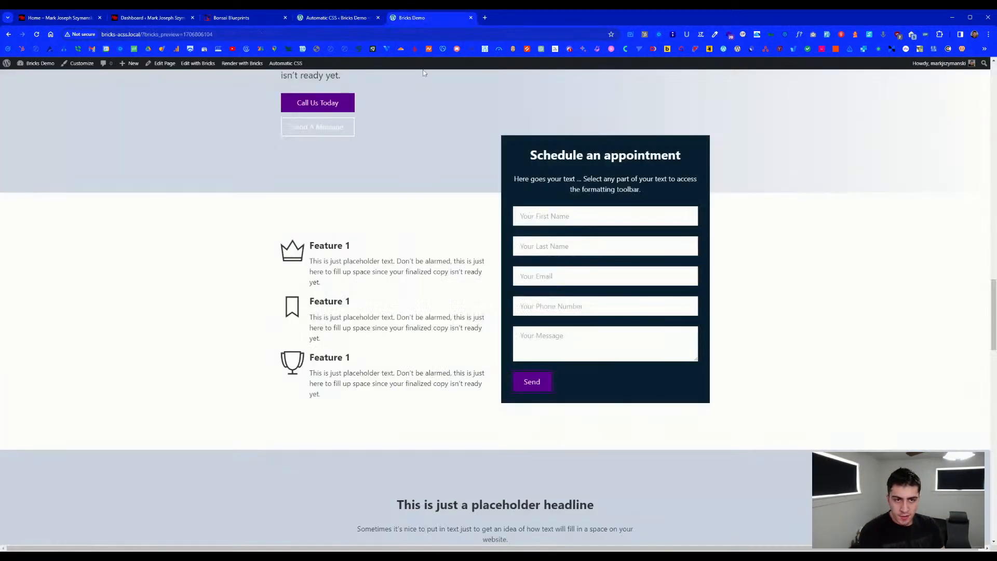
- Reopen the page in the Bricks builder and select the bonsai video in the Kamakura content section
{"action": "left_click", "coordinate": [198, 63]}
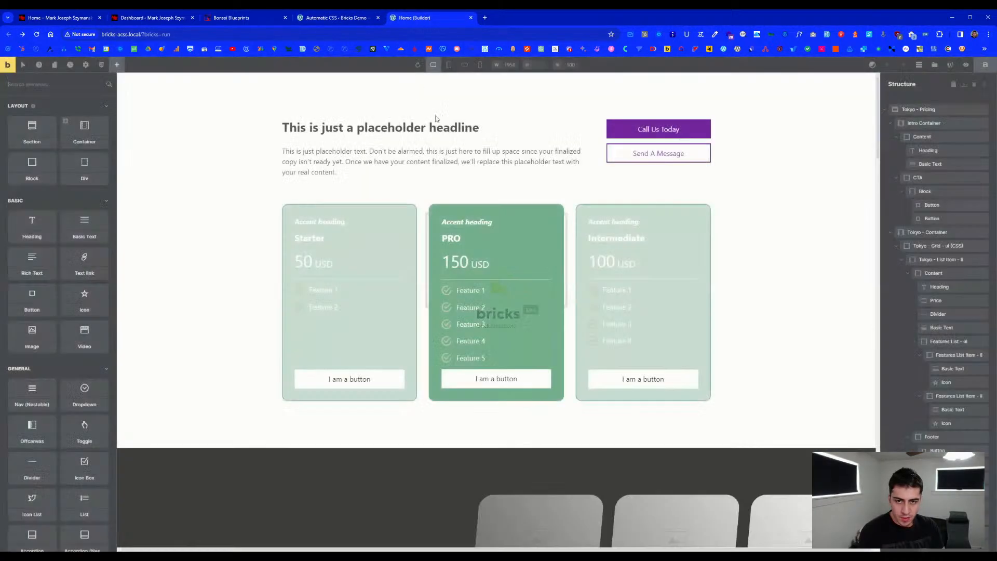
{"action": "scroll", "coordinate": [305, 265], "scroll_direction": "down", "scroll_amount": 1}
{"action": "scroll", "coordinate": [305, 265], "scroll_direction": "down", "scroll_amount": 8}
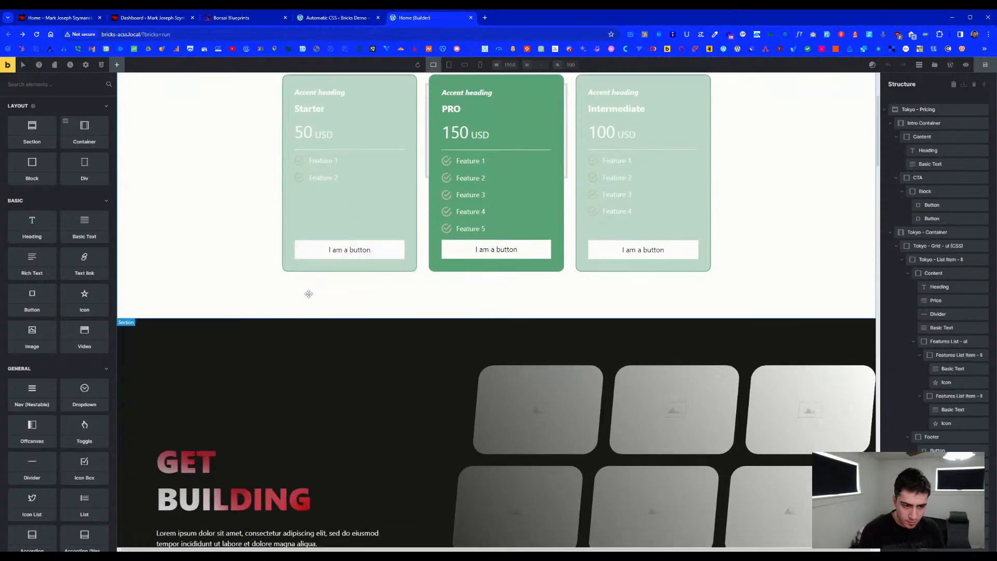
{"action": "scroll", "coordinate": [265, 329], "scroll_direction": "down", "scroll_amount": 12}
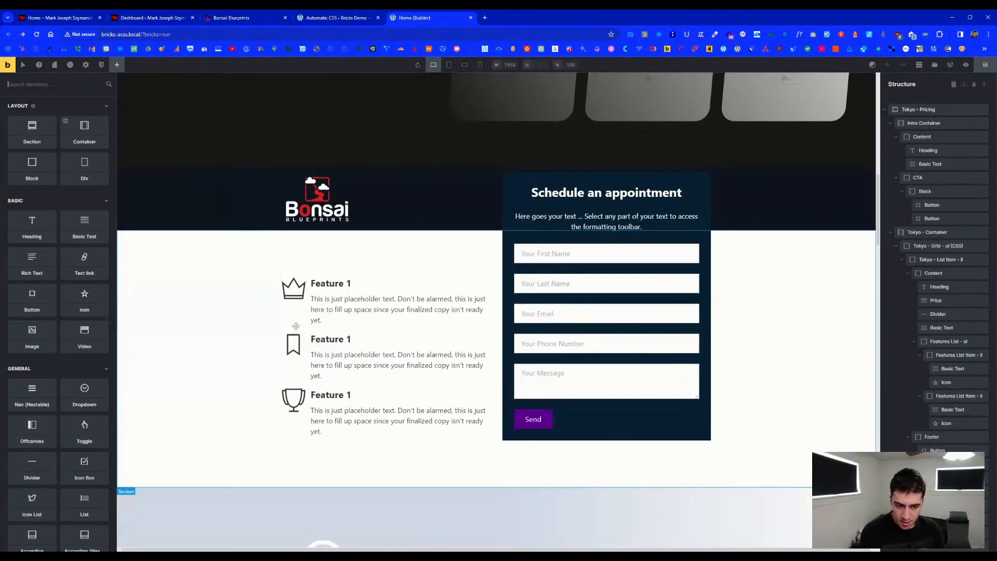
{"action": "scroll", "coordinate": [393, 316], "scroll_direction": "down", "scroll_amount": 10}
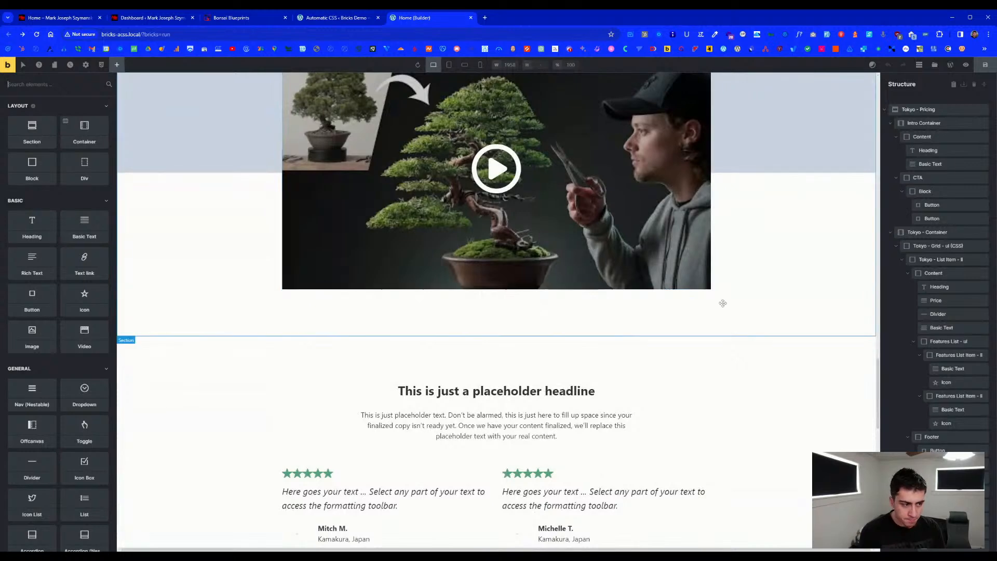
{"action": "scroll", "coordinate": [649, 311], "scroll_direction": "up", "scroll_amount": 4}
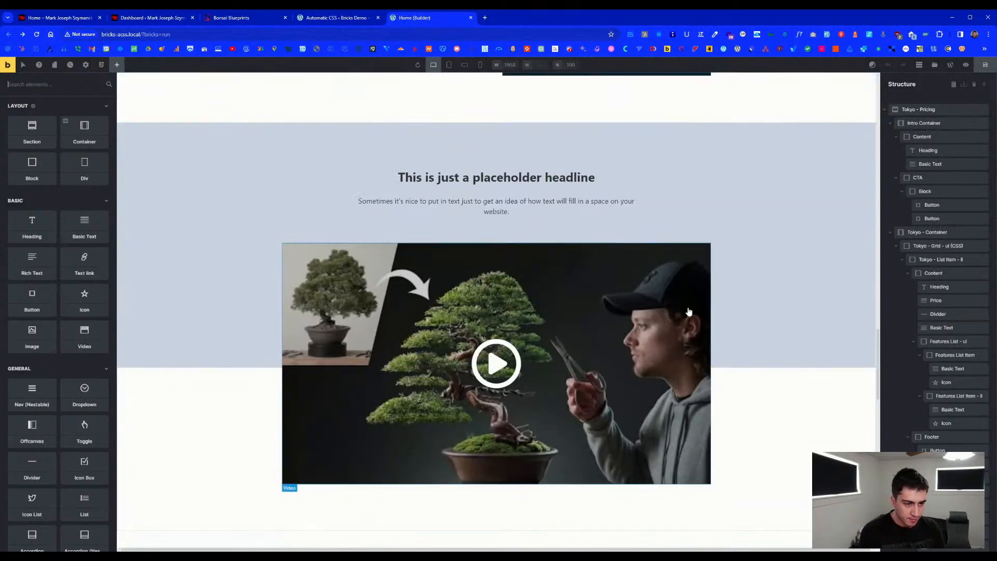
{"action": "left_click", "coordinate": [685, 279]}
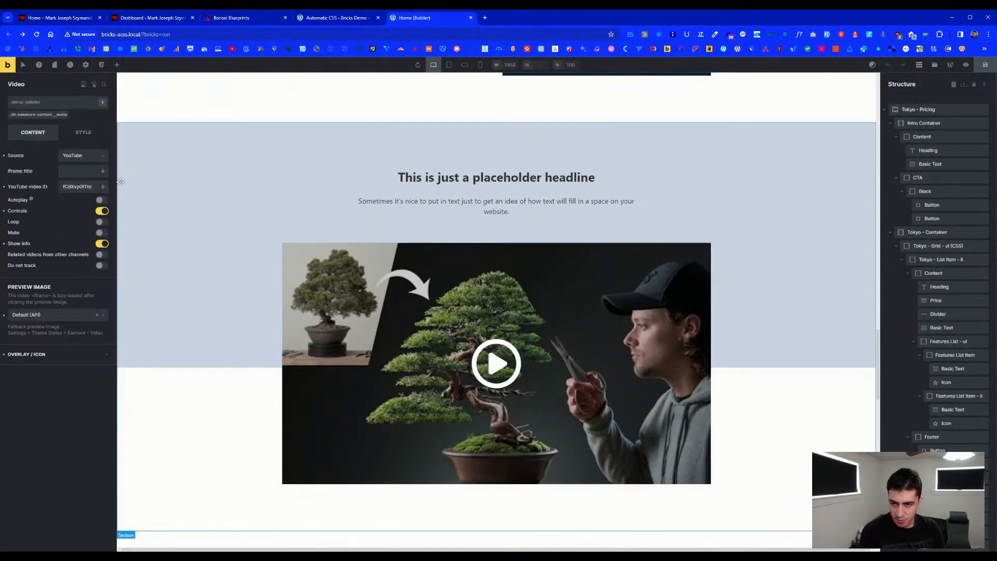
- Examine the YouTube video ID setting of the bonsai video
{"action": "double_click", "coordinate": [77, 186]}
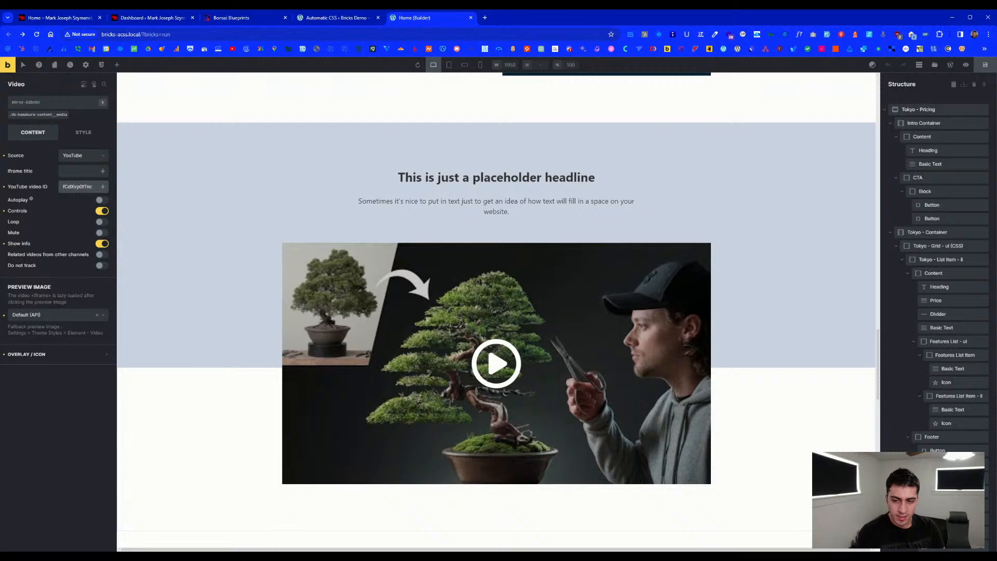
{"action": "left_click_drag", "start_coordinate": [62, 186], "coordinate": [105, 192]}
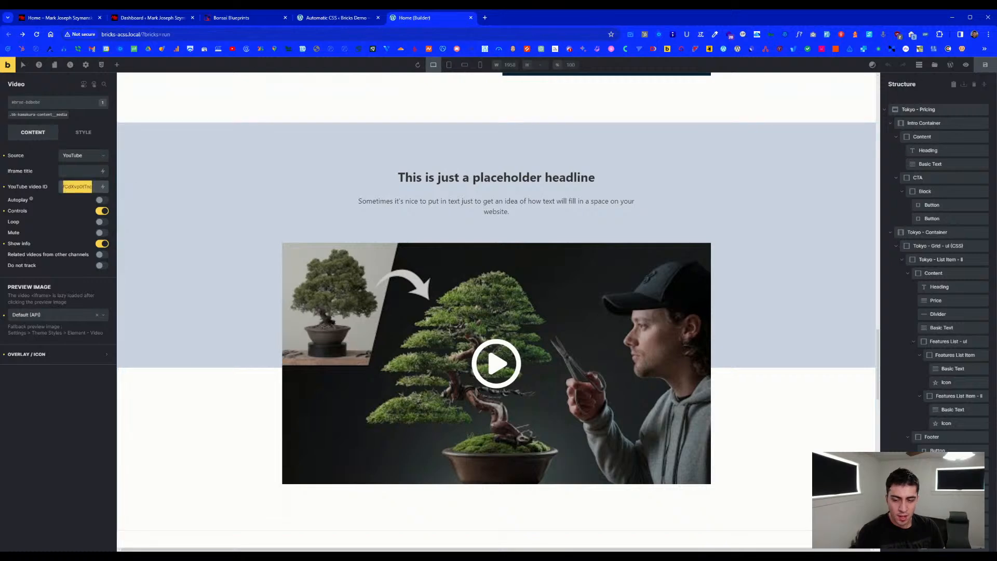
{"action": "left_click", "coordinate": [68, 187]}
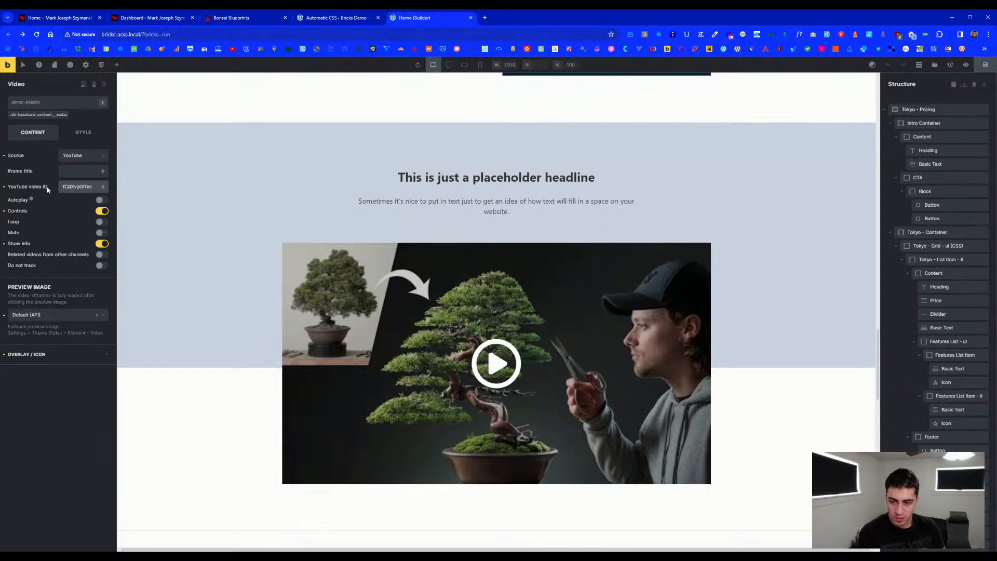
- Try Dynamic Data as the bonsai video's source and switch it back to YouTube
{"action": "left_click", "coordinate": [83, 156]}
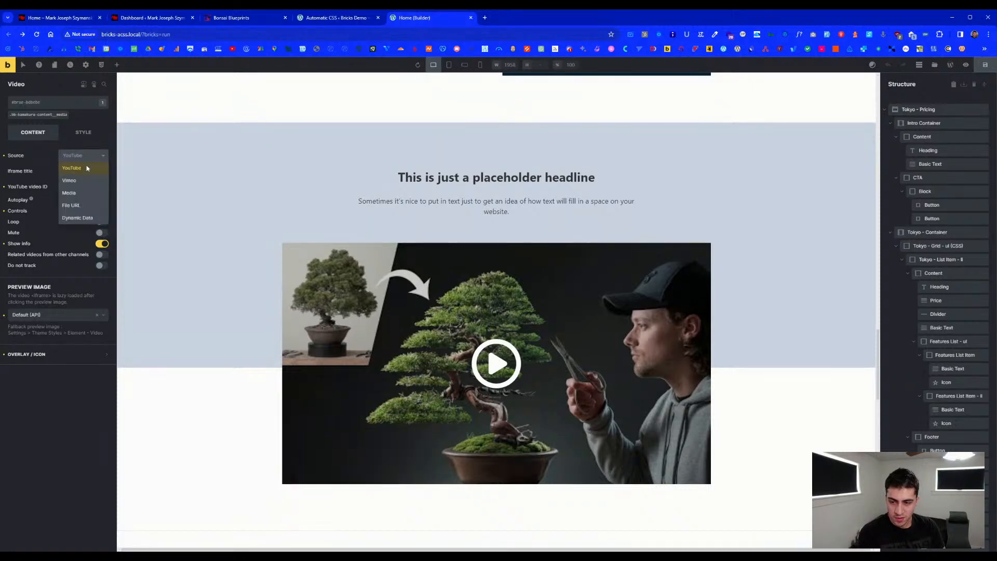
{"action": "left_click", "coordinate": [83, 217]}
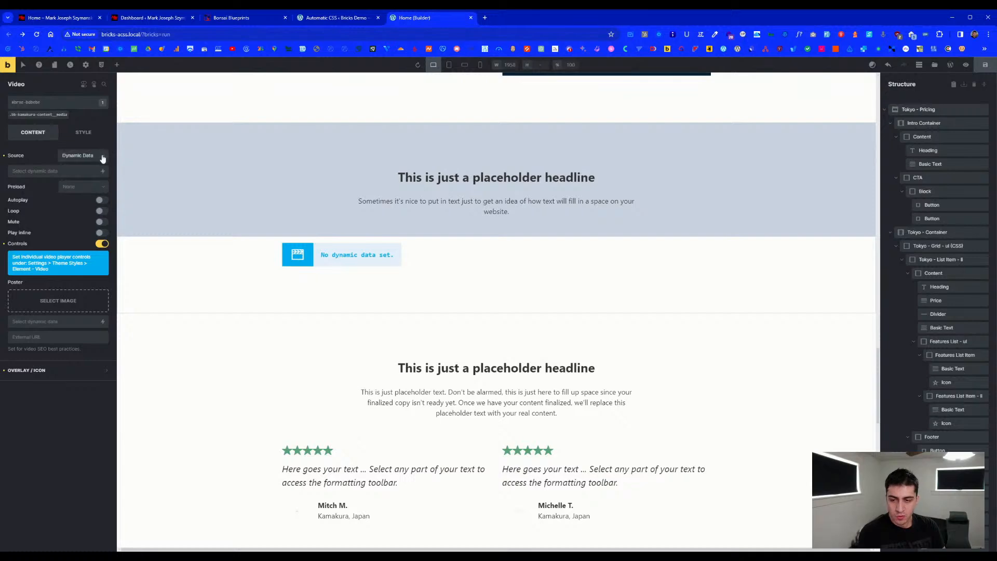
{"action": "left_click", "coordinate": [99, 157]}
{"action": "left_click", "coordinate": [83, 167]}
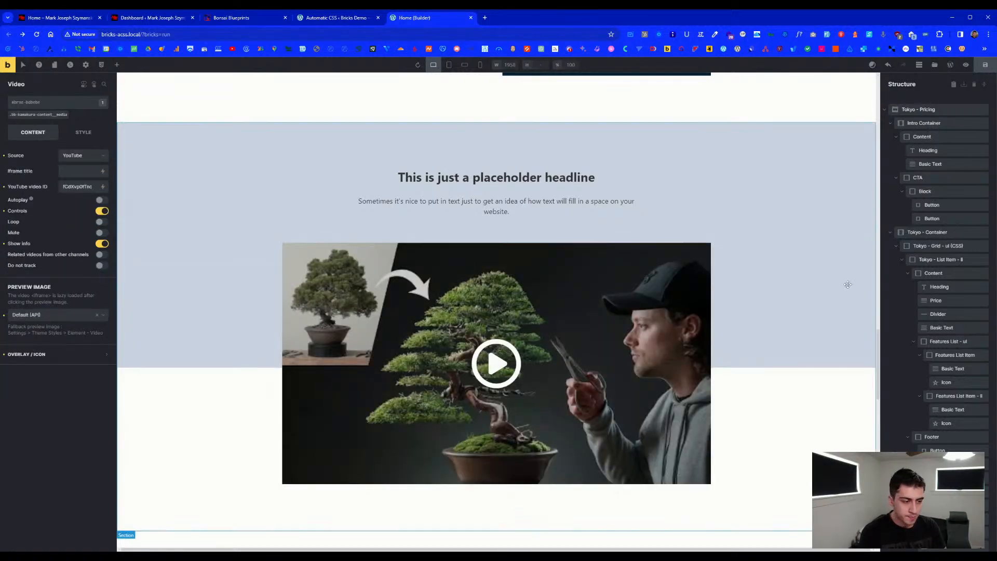
{"action": "scroll", "coordinate": [773, 304], "scroll_direction": "down", "scroll_amount": 8}
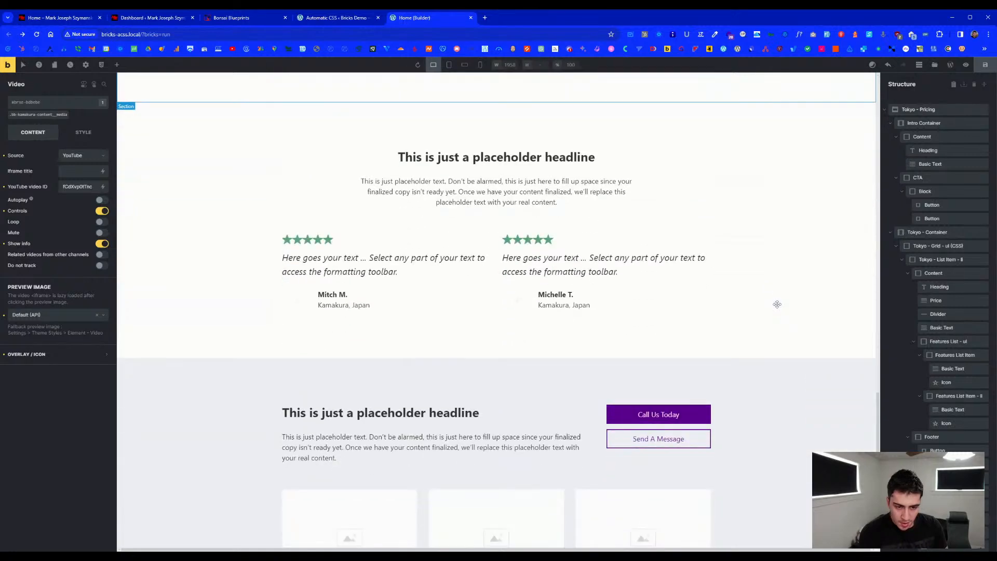
- Look over the home page's placeholder sections and select the appointment form to see its fields
{"action": "scroll", "coordinate": [777, 304], "scroll_direction": "down", "scroll_amount": 1}
{"action": "scroll", "coordinate": [777, 304], "scroll_direction": "down", "scroll_amount": 10}
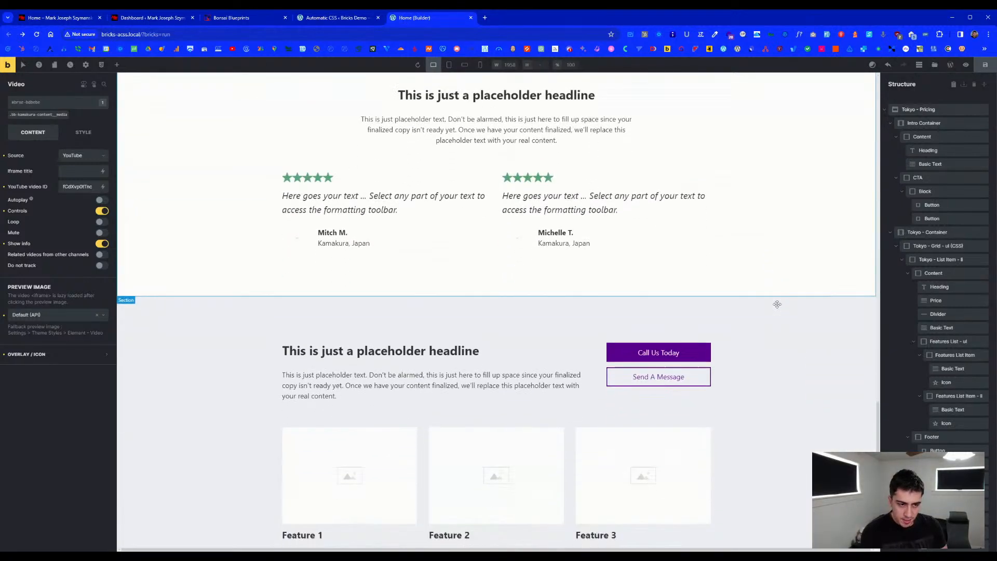
{"action": "scroll", "coordinate": [776, 304], "scroll_direction": "up", "scroll_amount": 15}
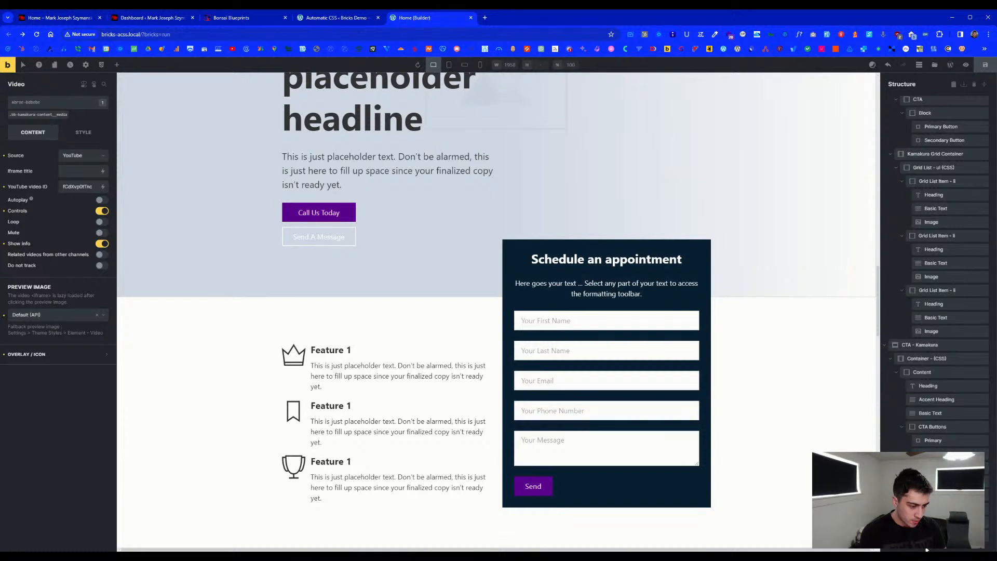
{"action": "left_click", "coordinate": [521, 350]}
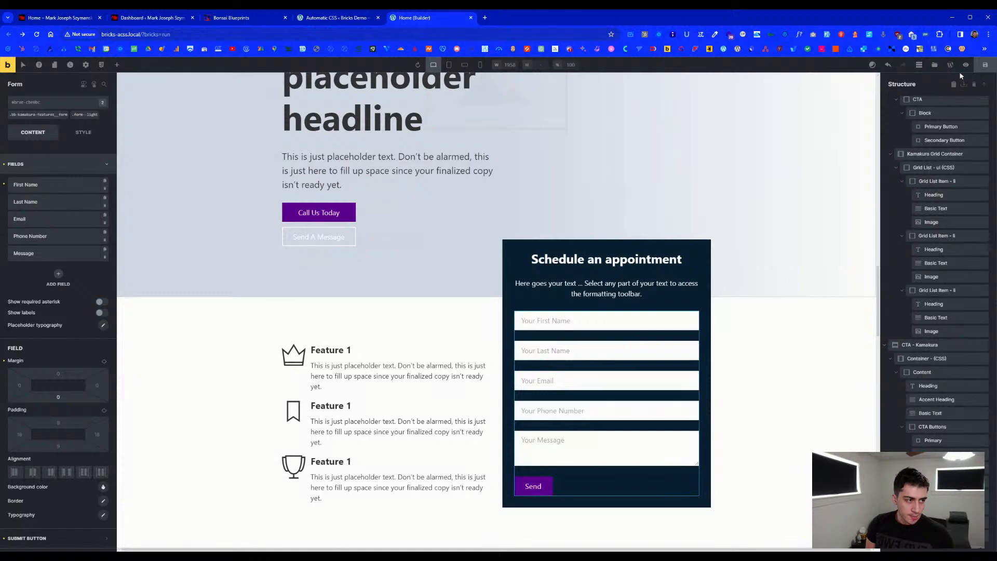
- Browse the Bonsai Blueprints template library for WooCommerce and content templates
{"action": "left_click", "coordinate": [934, 64]}
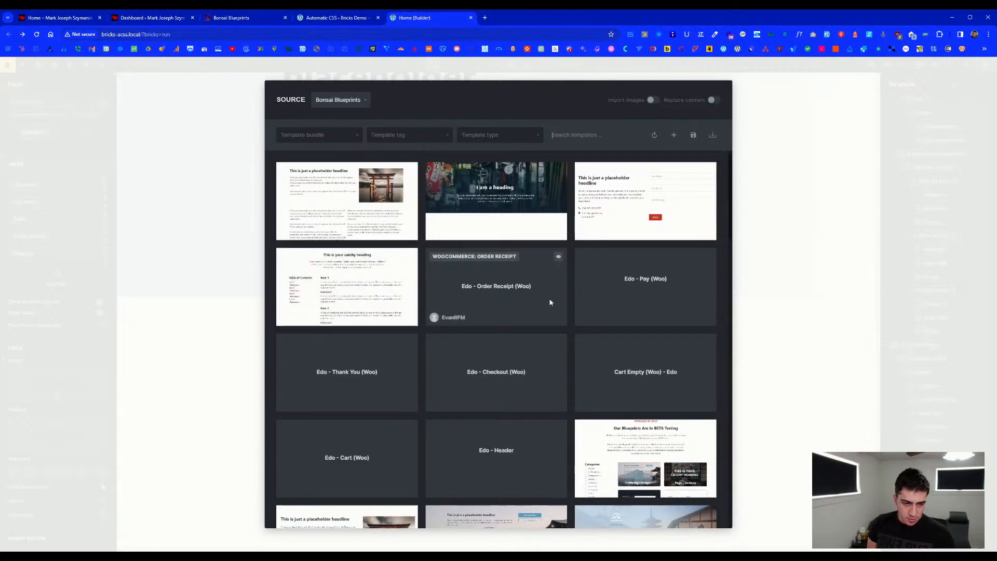
{"action": "scroll", "coordinate": [549, 302], "scroll_direction": "down", "scroll_amount": 4}
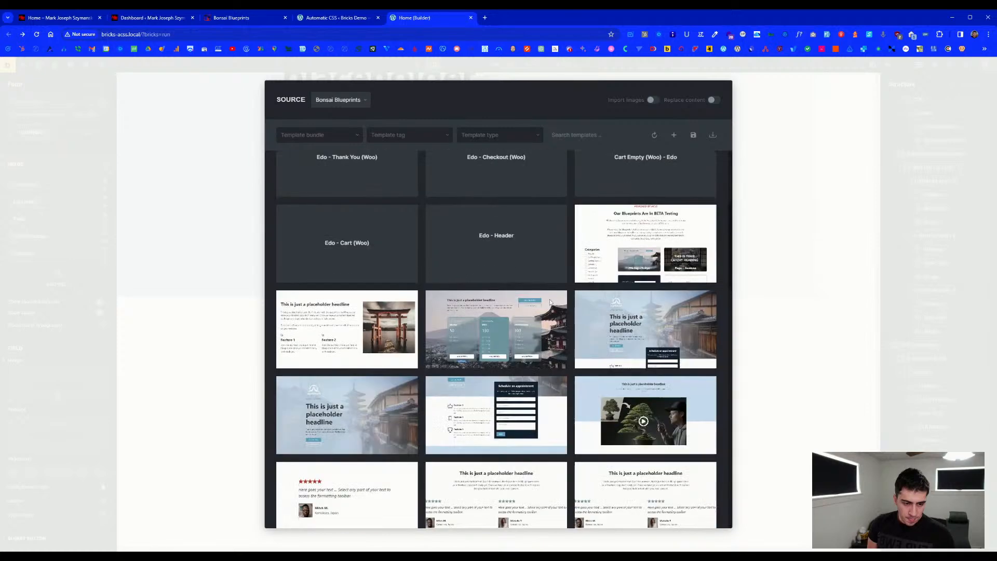
{"action": "scroll", "coordinate": [550, 303], "scroll_direction": "down", "scroll_amount": 4}
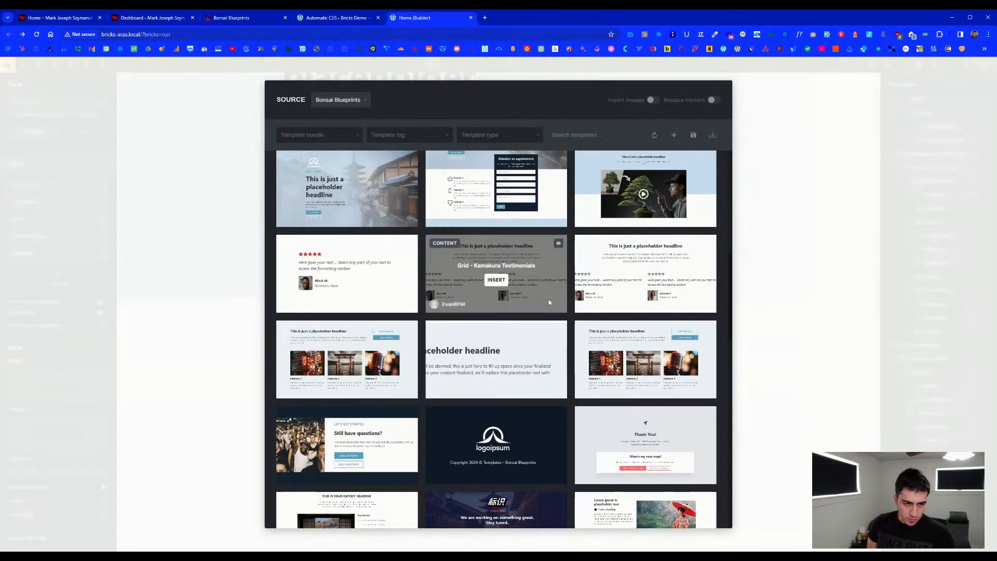
{"action": "scroll", "coordinate": [549, 303], "scroll_direction": "down", "scroll_amount": 5}
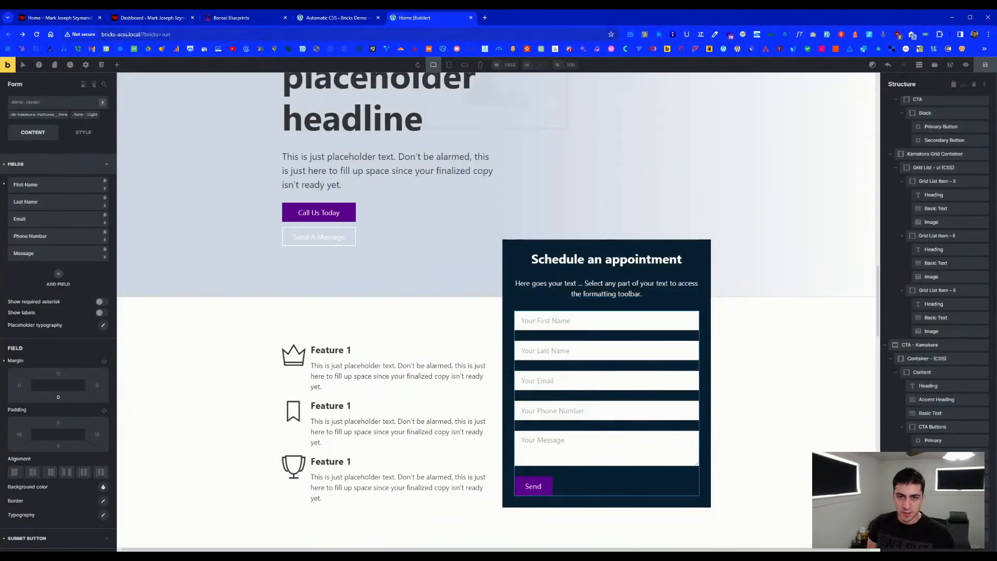
- In the WordPress admin, search the plugin directory for woocommerce, then install and activate the WooCommerce plugin
{"action": "left_click", "coordinate": [337, 18]}
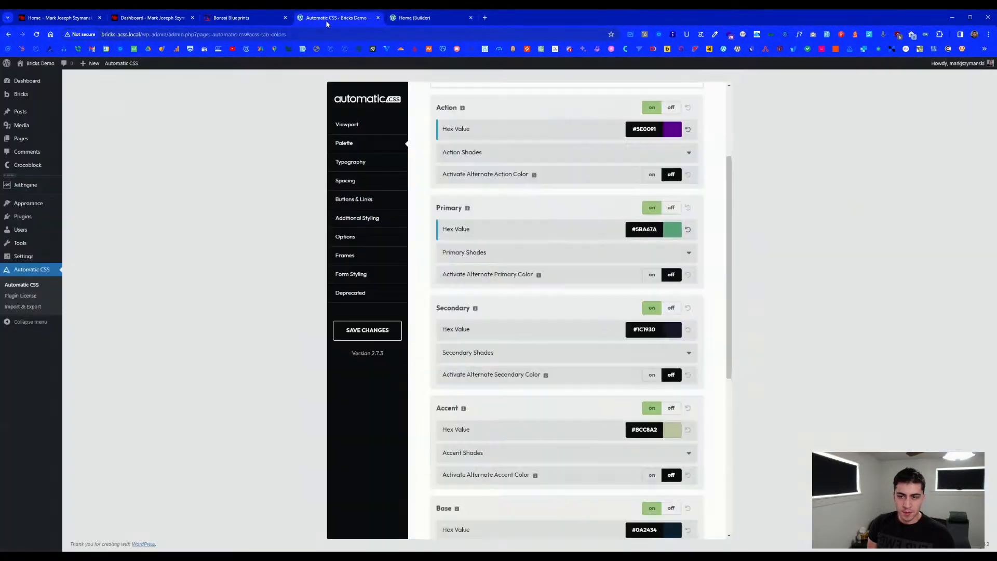
{"action": "mouse_move", "coordinate": [31, 216]}
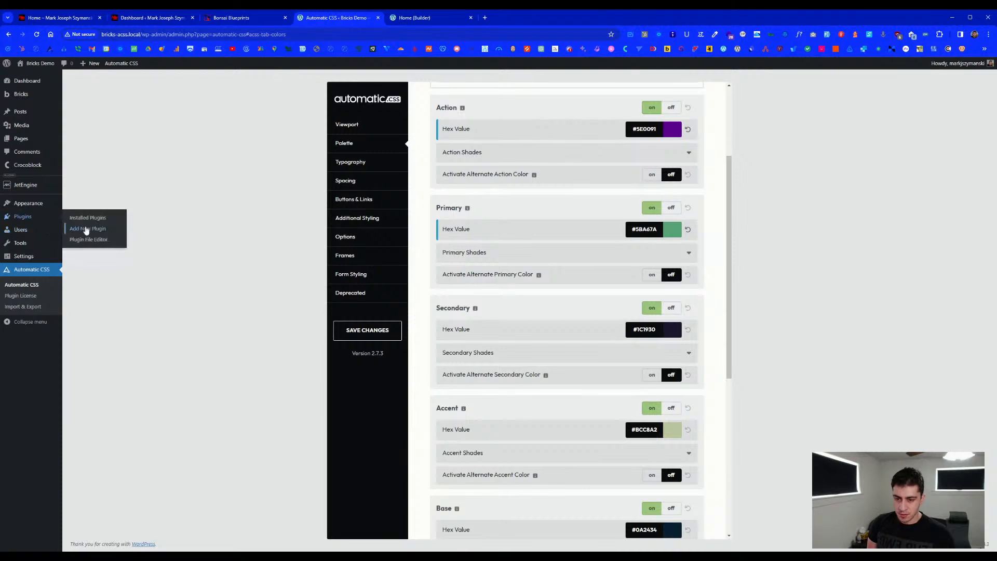
{"action": "left_click", "coordinate": [88, 229]}
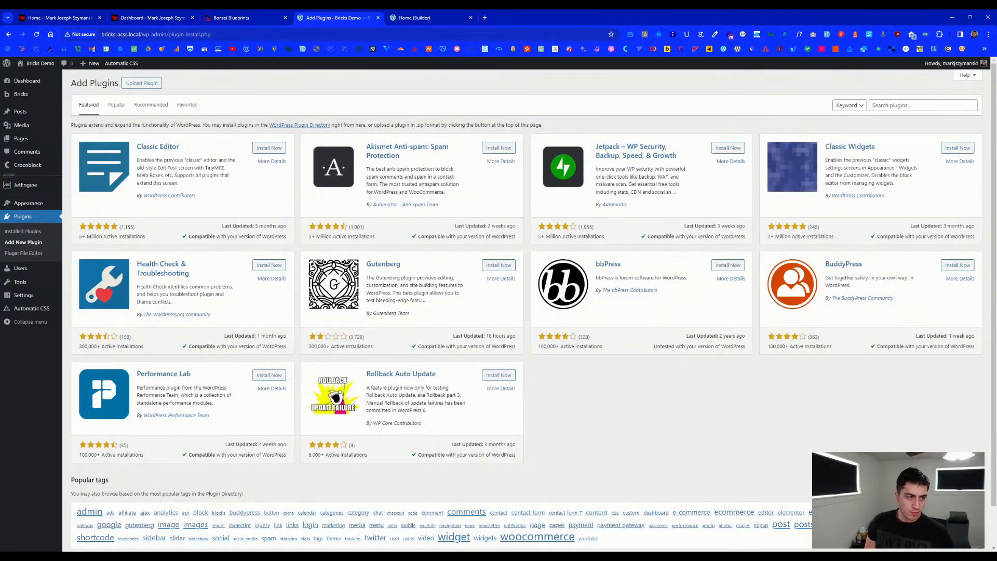
{"action": "type", "text": "woocommerce"}
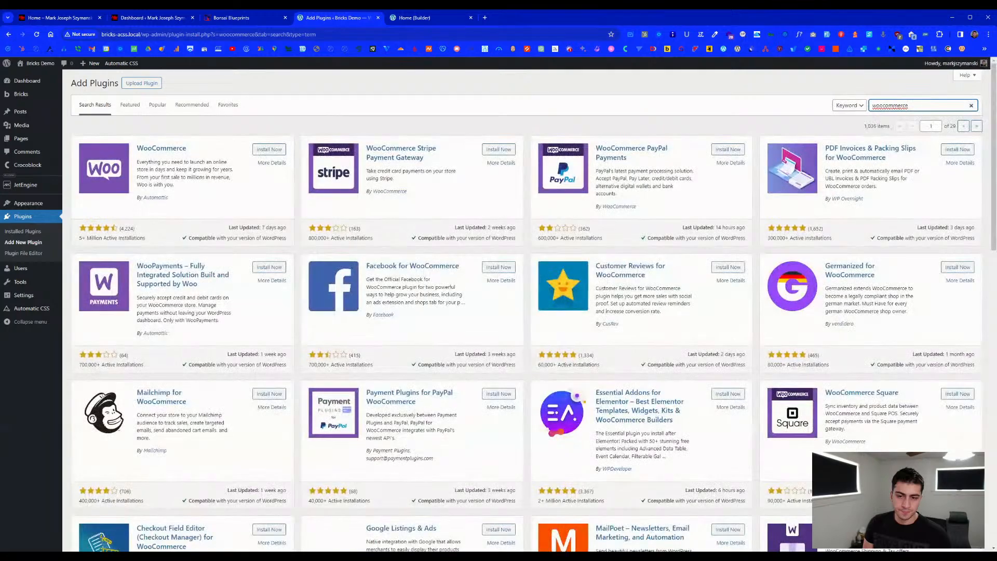
{"action": "left_click", "coordinate": [268, 149]}
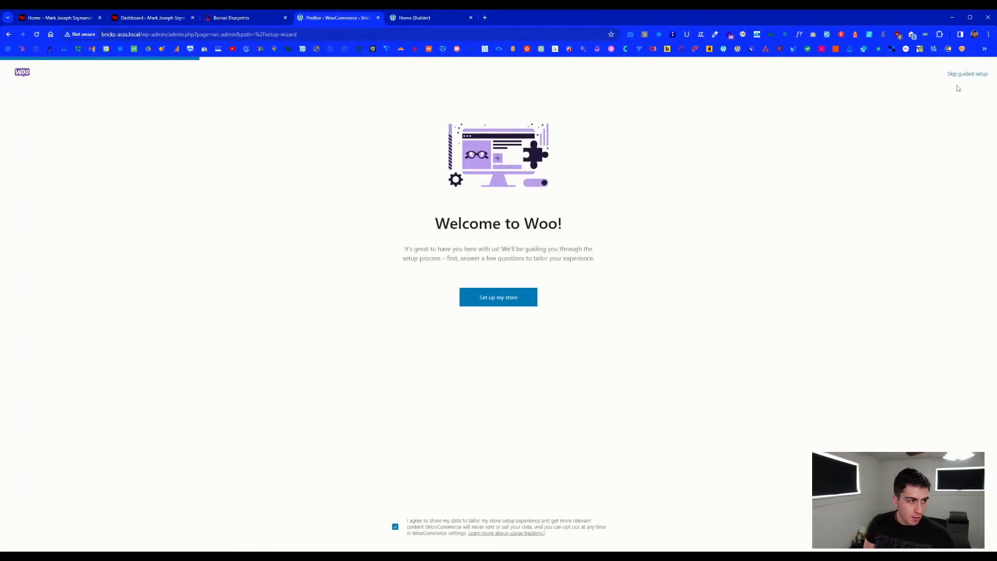
- Skip WooCommerce's guided setup, set the business location to United States (US) — Pennsylvania and continue to the store
{"action": "left_click", "coordinate": [966, 74]}
{"action": "left_click", "coordinate": [510, 165]}
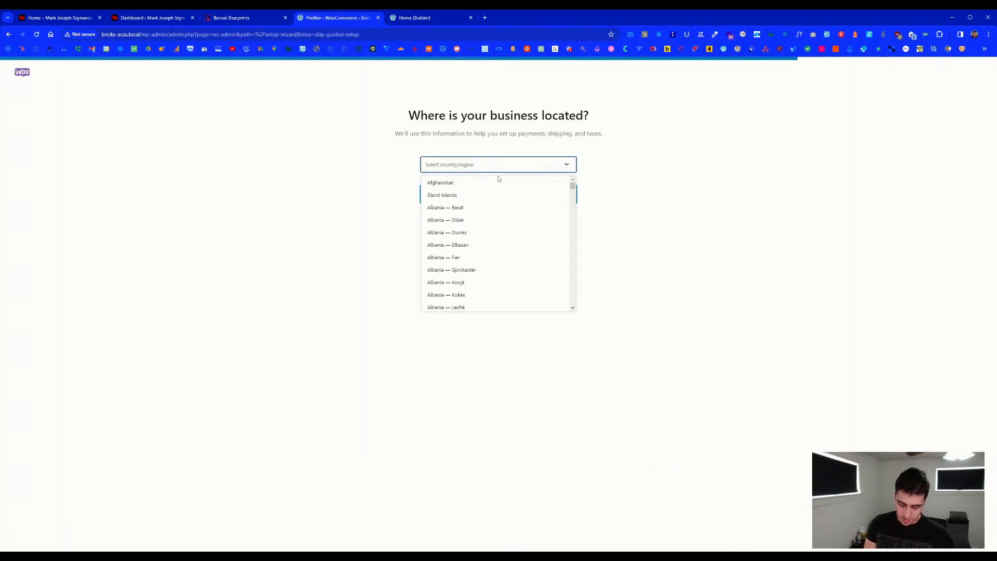
{"action": "type", "text": "penn"}
{"action": "left_click", "coordinate": [499, 182]}
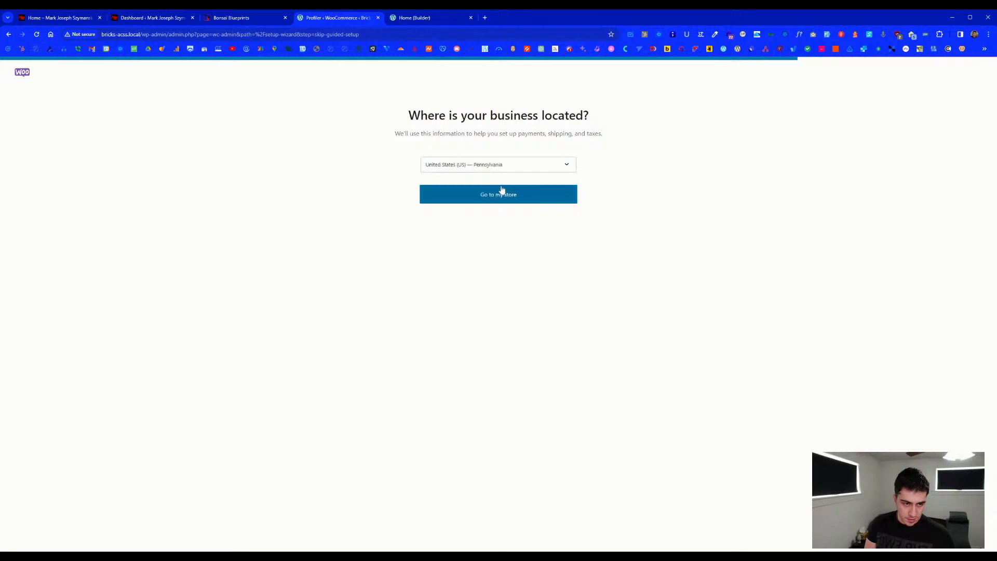
{"action": "left_click", "coordinate": [503, 192]}
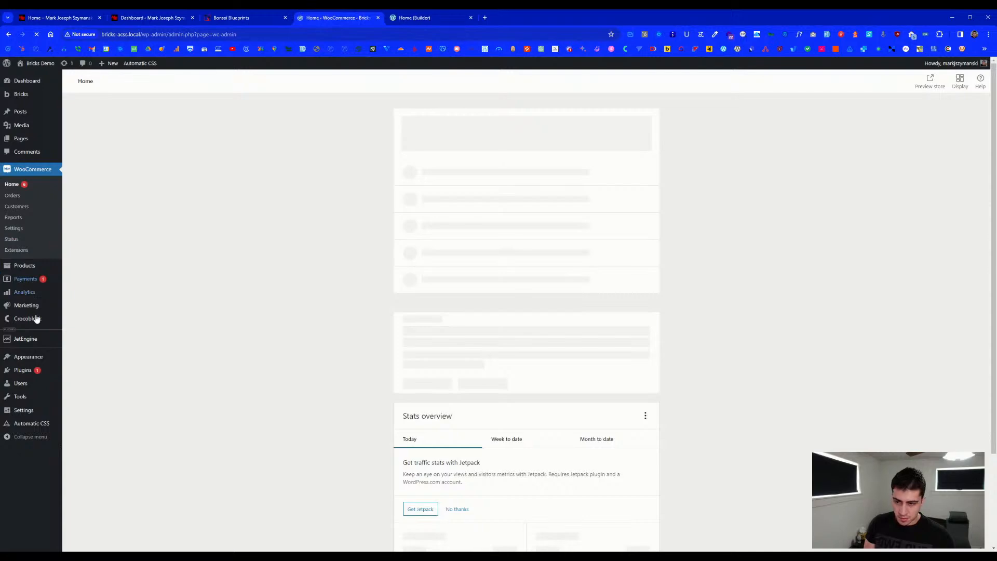
- Return to the Bricks builder for the home page and reload it with WooCommerce active
{"action": "left_click", "coordinate": [422, 19]}
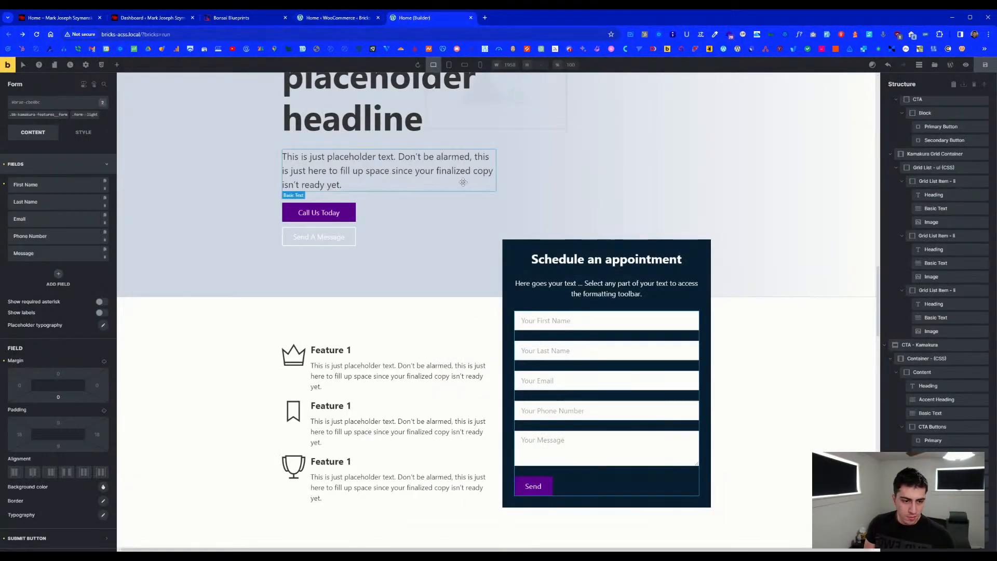
{"action": "scroll", "coordinate": [463, 179], "scroll_direction": "down", "scroll_amount": 10}
{"action": "scroll", "coordinate": [462, 179], "scroll_direction": "down", "scroll_amount": 5}
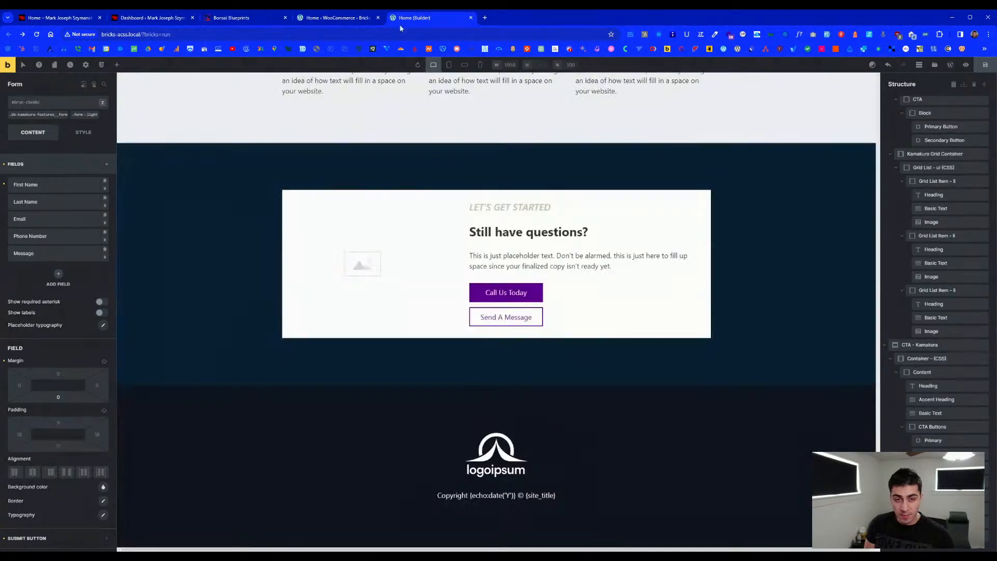
{"action": "left_click", "coordinate": [356, 18]}
{"action": "left_click", "coordinate": [414, 17]}
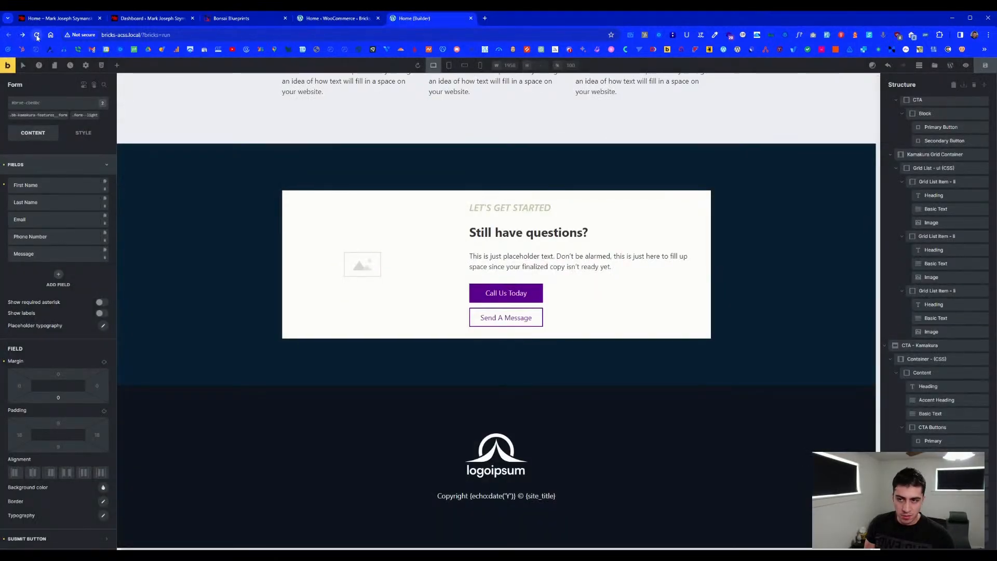
{"action": "left_click", "coordinate": [37, 35]}
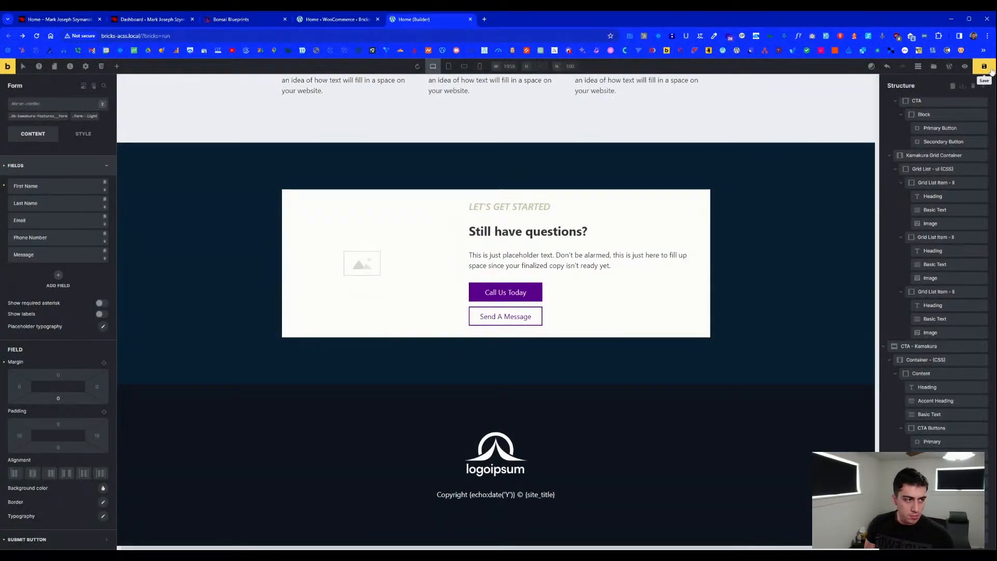
{"action": "key", "text": "ctrl+r"}
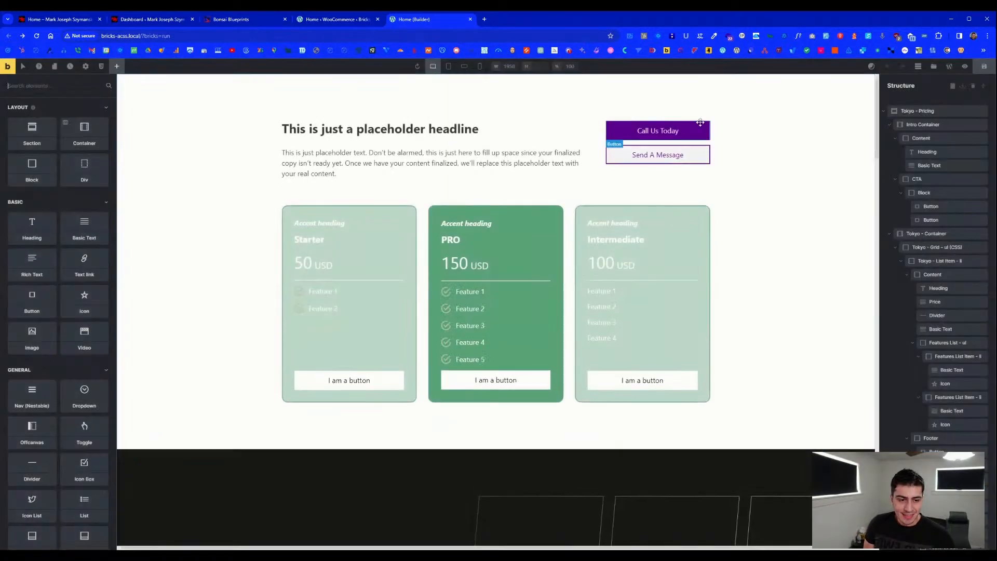
{"action": "scroll", "coordinate": [803, 208], "scroll_direction": "down", "scroll_amount": 20}
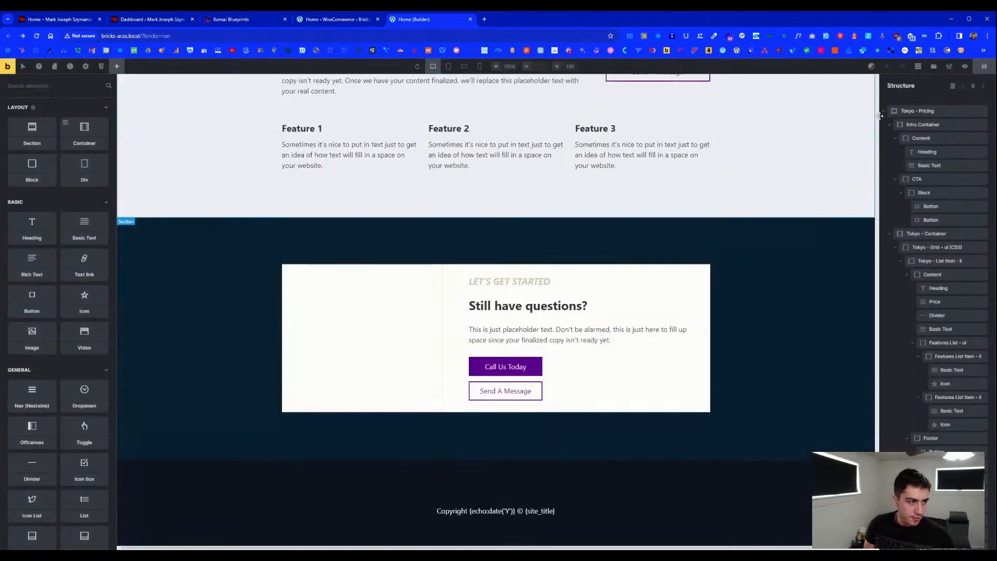
- Insert the Edo - Order Receipt (Woo) and Edo - Checkout (Woo) templates from Bonsai Blueprints into the page
{"action": "left_click", "coordinate": [932, 66]}
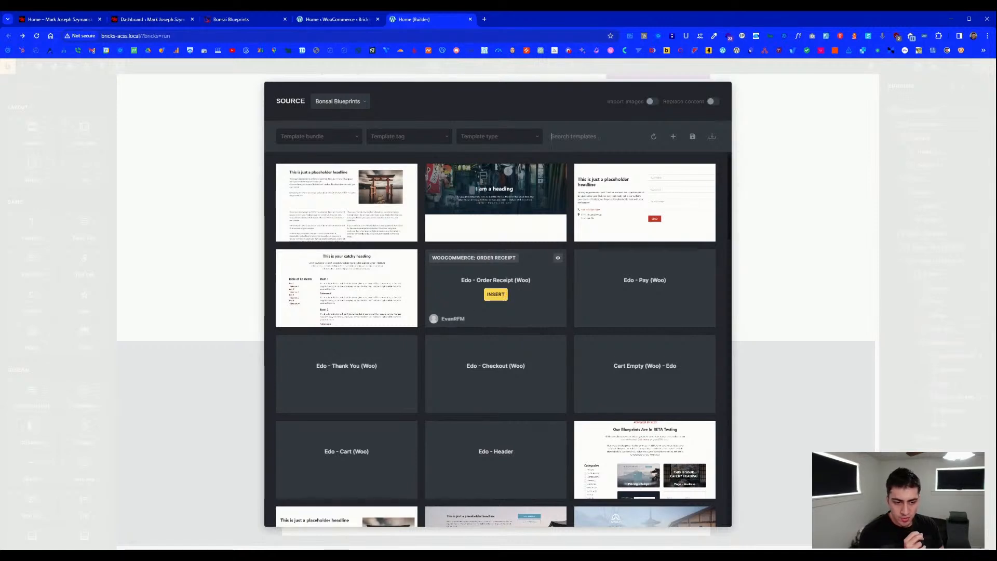
{"action": "left_click", "coordinate": [496, 294]}
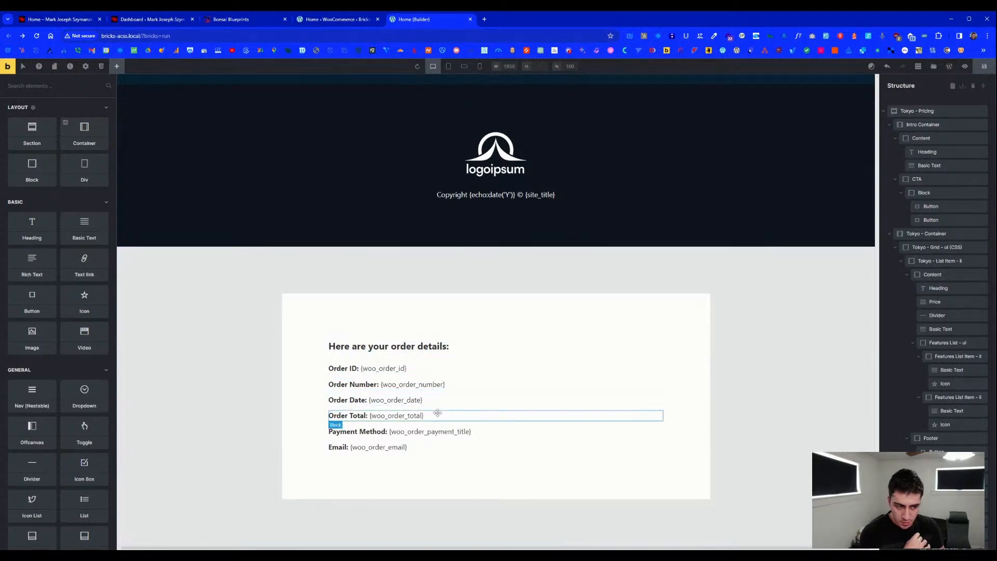
{"action": "left_click", "coordinate": [934, 66]}
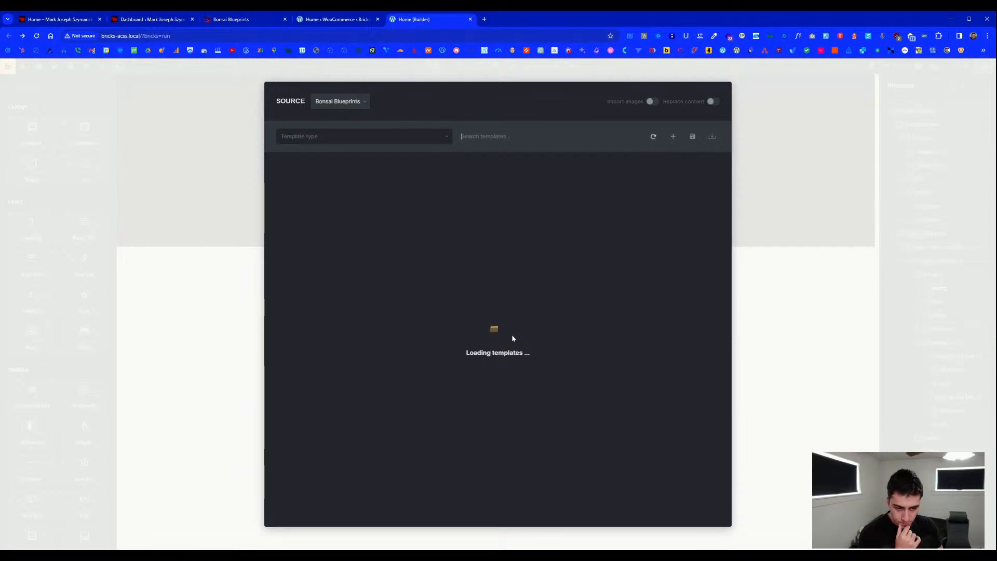
{"action": "scroll", "coordinate": [515, 345], "scroll_direction": "down", "scroll_amount": 1}
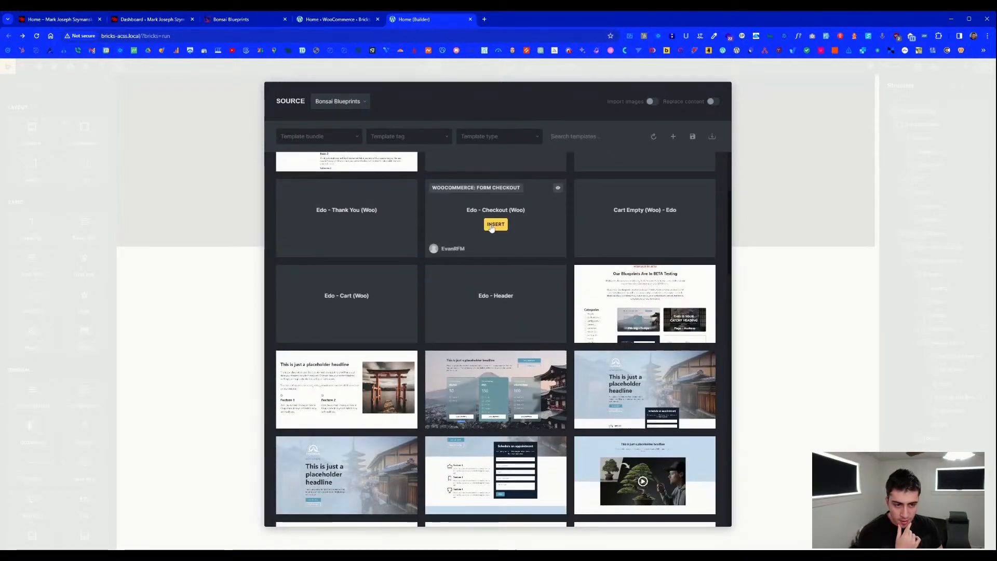
{"action": "left_click", "coordinate": [494, 225]}
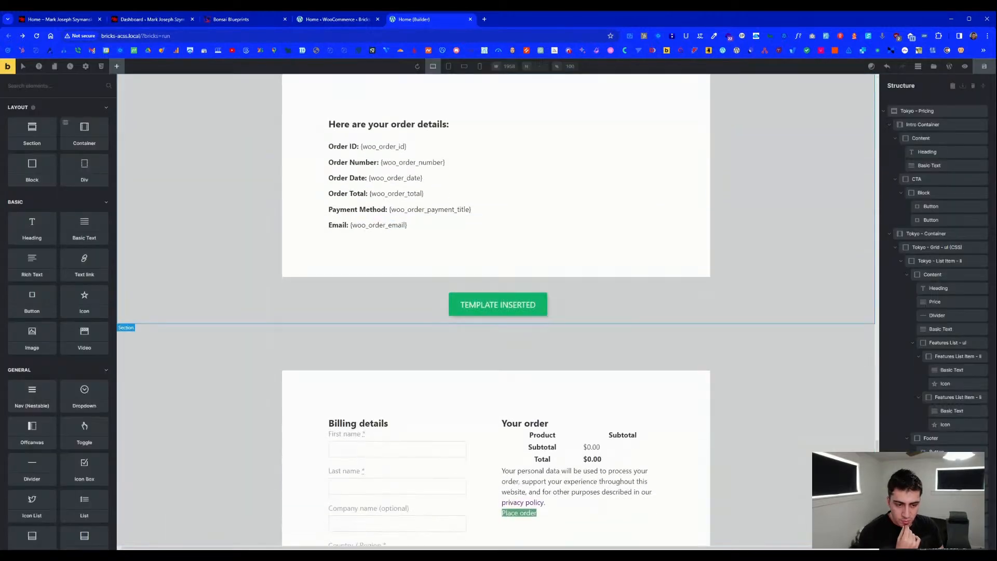
{"action": "scroll", "coordinate": [506, 260], "scroll_direction": "down", "scroll_amount": 3}
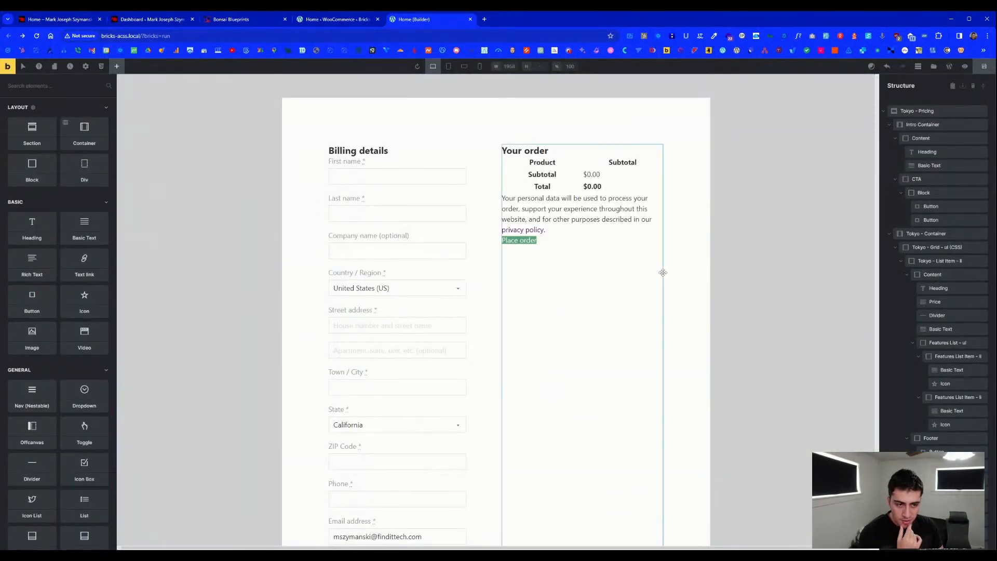
- Select the checkout's customer details element, then open the front-end page in a new tab and review it down to the footer
{"action": "left_click", "coordinate": [384, 168]}
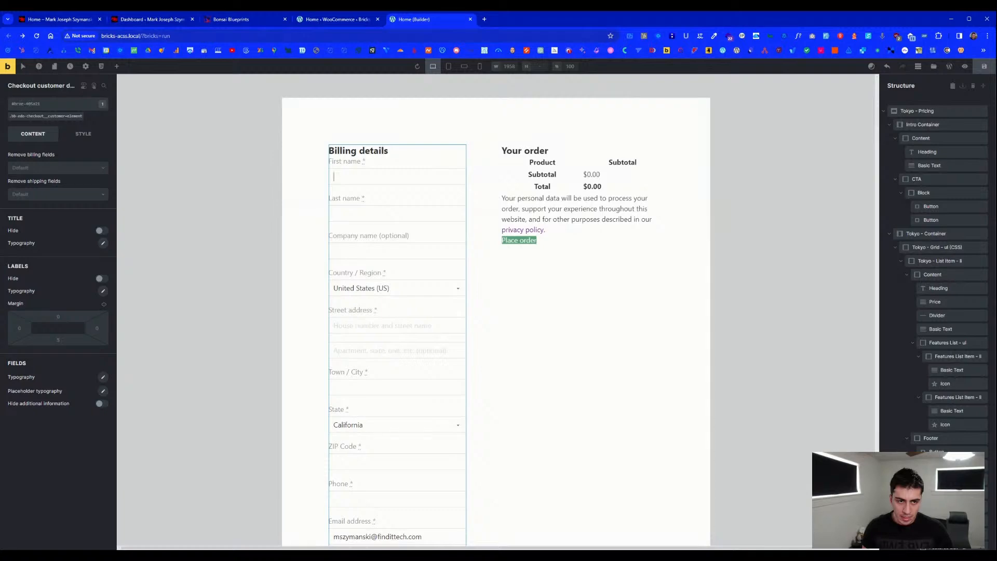
{"action": "middle_click", "coordinate": [8, 66]}
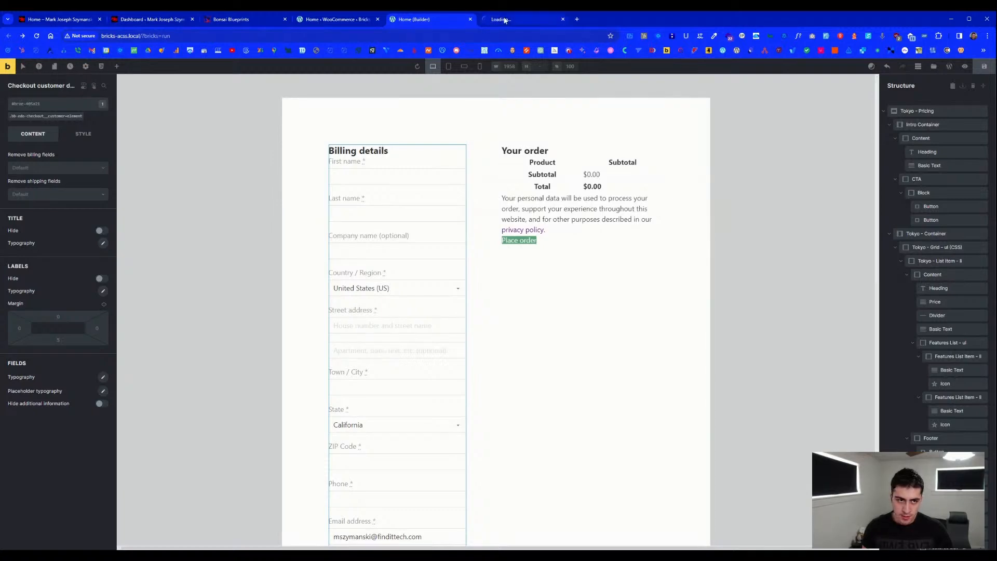
{"action": "left_click", "coordinate": [520, 19]}
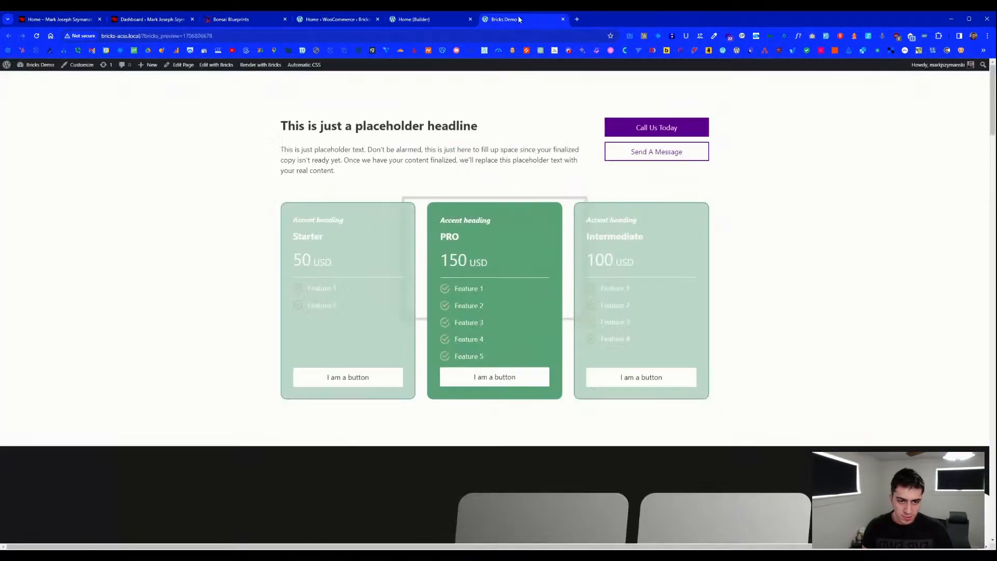
{"action": "scroll", "coordinate": [479, 207], "scroll_direction": "down", "scroll_amount": 10}
{"action": "scroll", "coordinate": [478, 206], "scroll_direction": "down", "scroll_amount": 10}
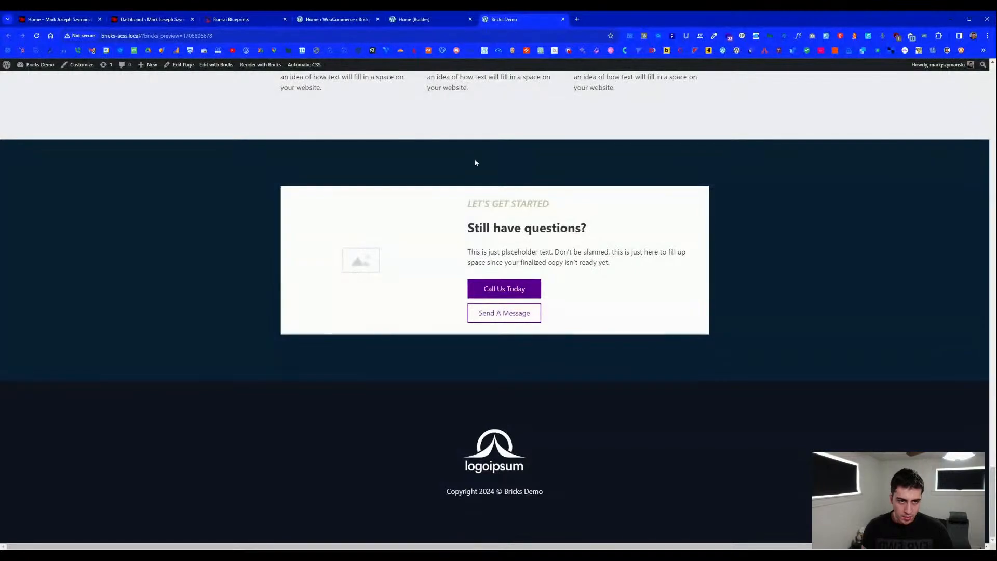
- Close and reopen the front-end preview, then examine the checkout section's billing fields and order summary
{"action": "left_click", "coordinate": [449, 21]}
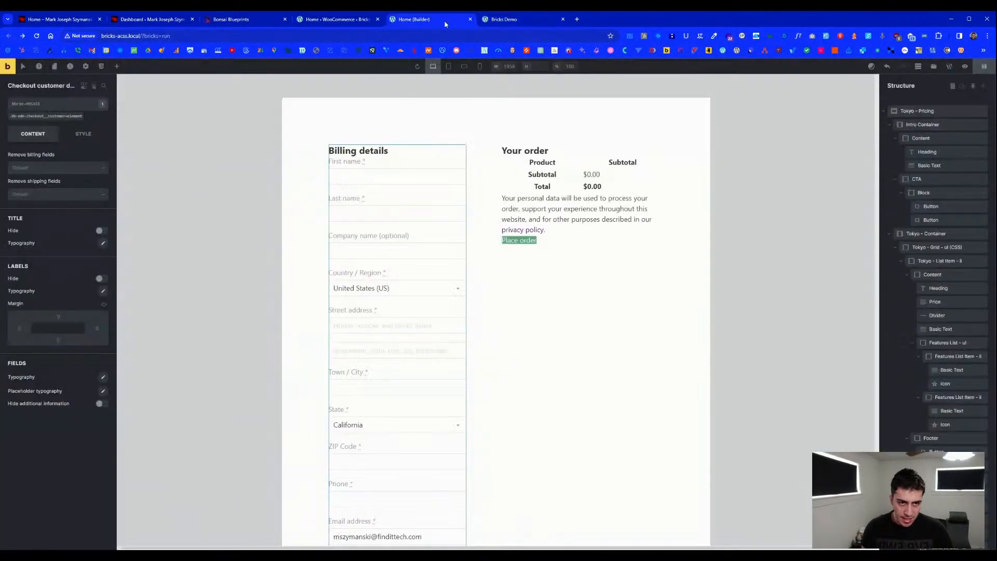
{"action": "left_click", "coordinate": [563, 19]}
{"action": "middle_click", "coordinate": [10, 68]}
{"action": "left_click", "coordinate": [507, 20]}
{"action": "scroll", "coordinate": [372, 292], "scroll_direction": "down", "scroll_amount": 15}
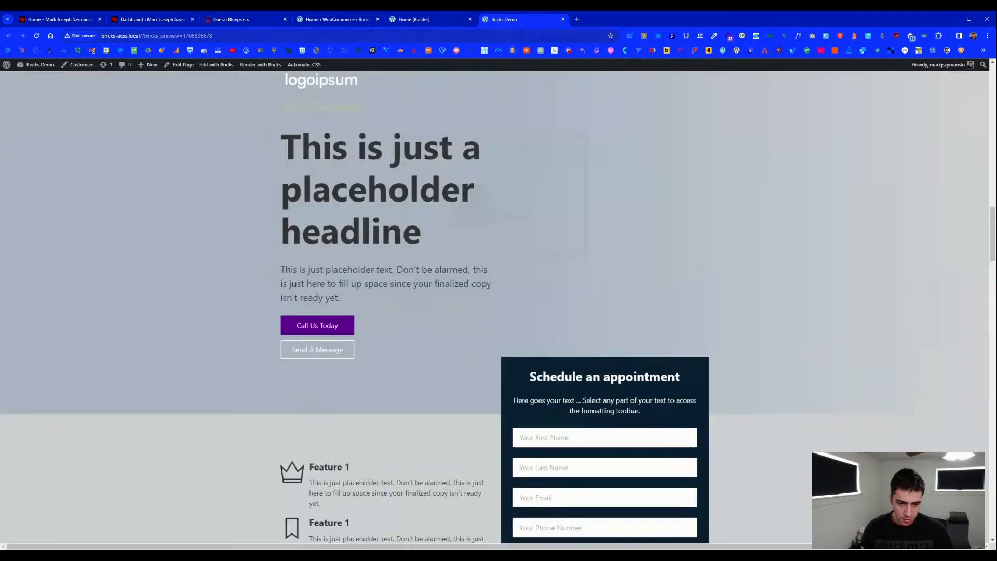
{"action": "scroll", "coordinate": [372, 294], "scroll_direction": "up", "scroll_amount": 5}
{"action": "scroll", "coordinate": [371, 293], "scroll_direction": "down", "scroll_amount": 3}
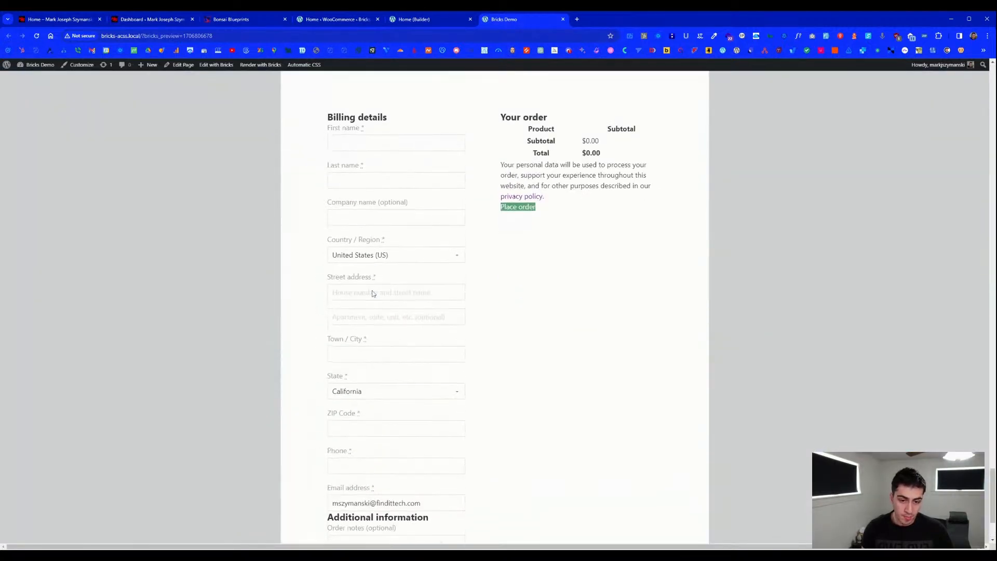
{"action": "scroll", "coordinate": [374, 292], "scroll_direction": "down", "scroll_amount": 2}
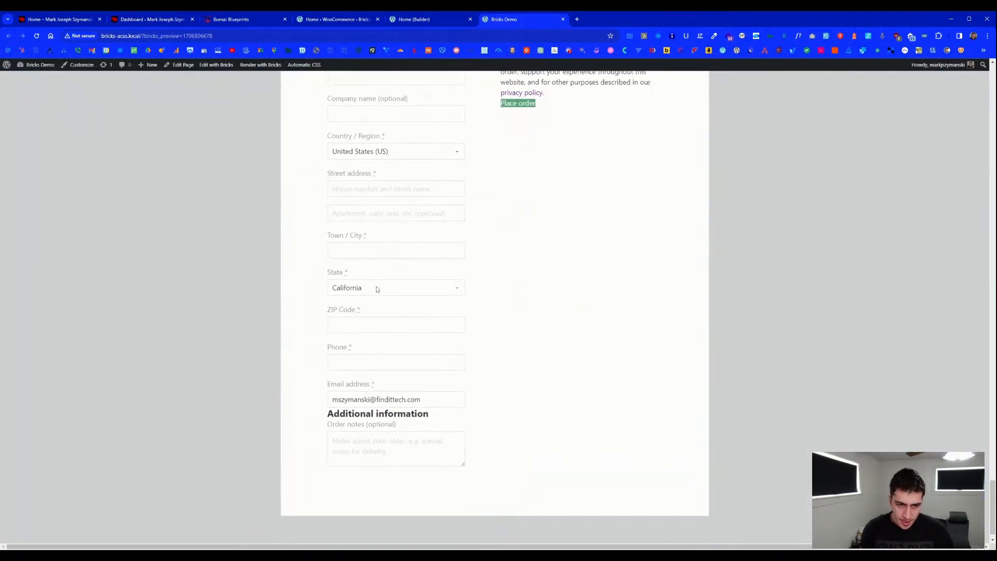
- Review the checkout preview and the WooCommerce home screen, then load the store's /cart page in the front-end tab
{"action": "scroll", "coordinate": [374, 290], "scroll_direction": "up", "scroll_amount": 2}
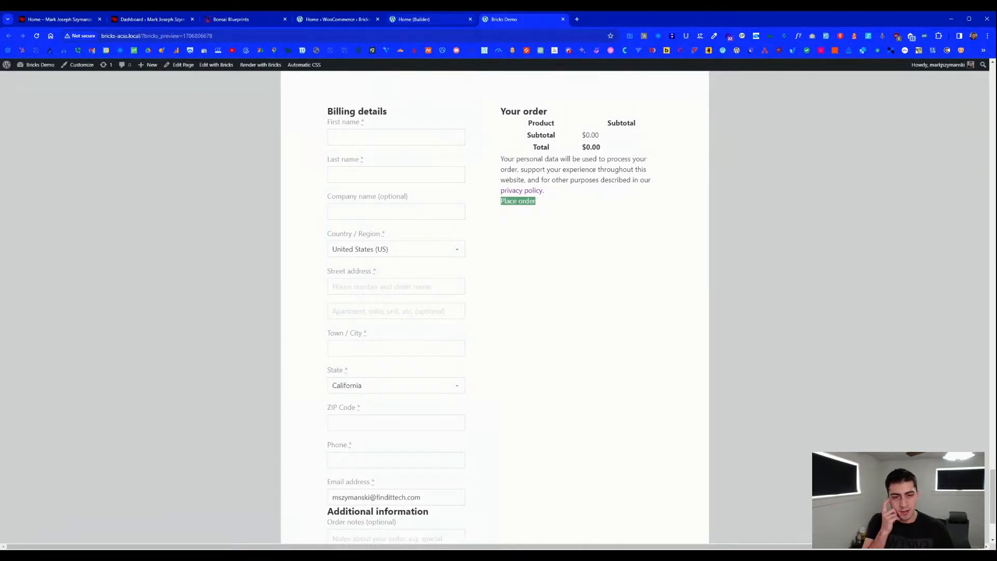
{"action": "left_click", "coordinate": [474, 24]}
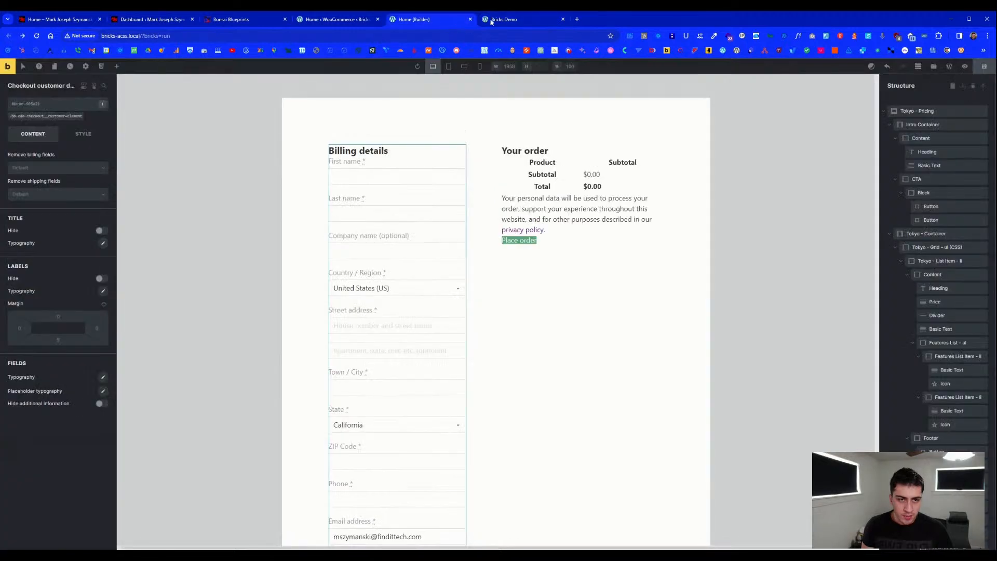
{"action": "left_click", "coordinate": [361, 21]}
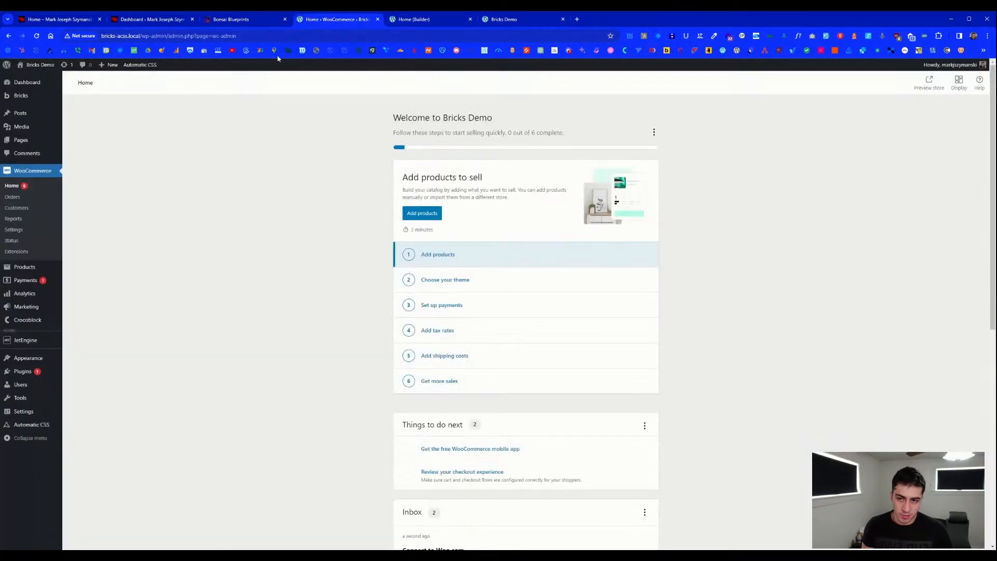
{"action": "left_click", "coordinate": [502, 19]}
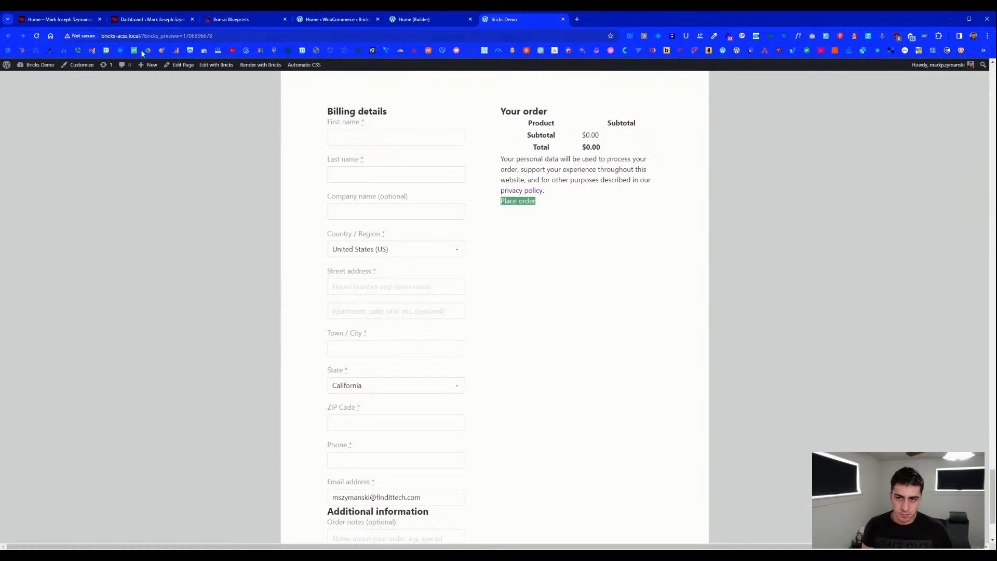
{"action": "left_click_drag", "start_coordinate": [218, 36], "coordinate": [153, 36]}
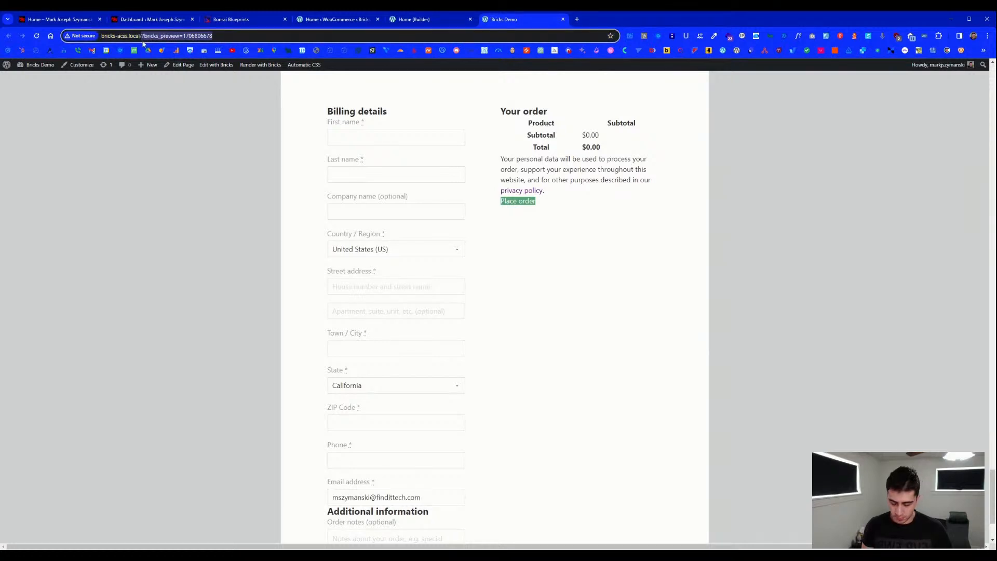
{"action": "type", "text": "cart"}
{"action": "key", "text": "Return"}
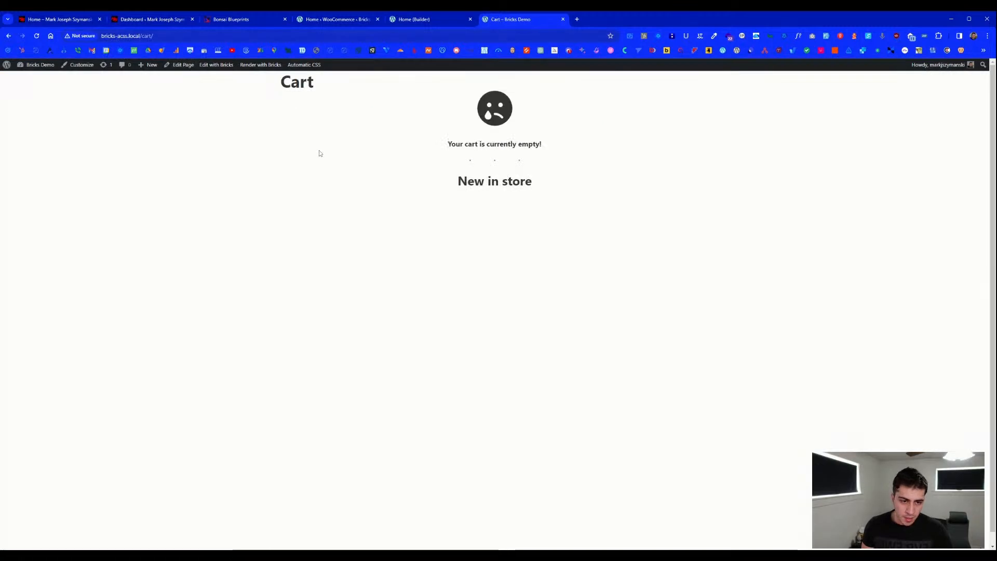
- Try to open the store's /checkout page directly from the cart page
{"action": "left_click_drag", "start_coordinate": [155, 36], "coordinate": [142, 38]}
{"action": "type", "text": "checkou"}
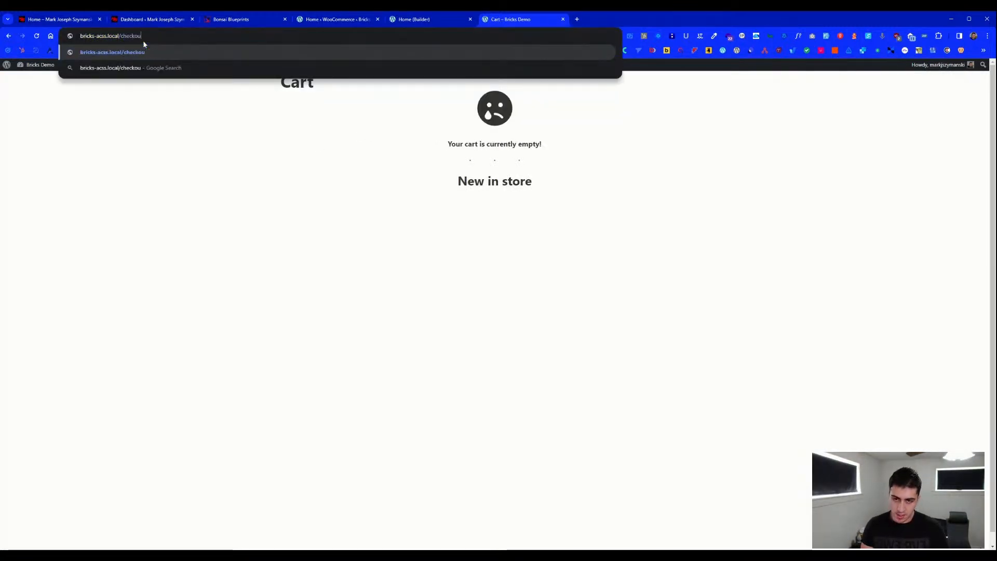
{"action": "key", "text": "Return"}
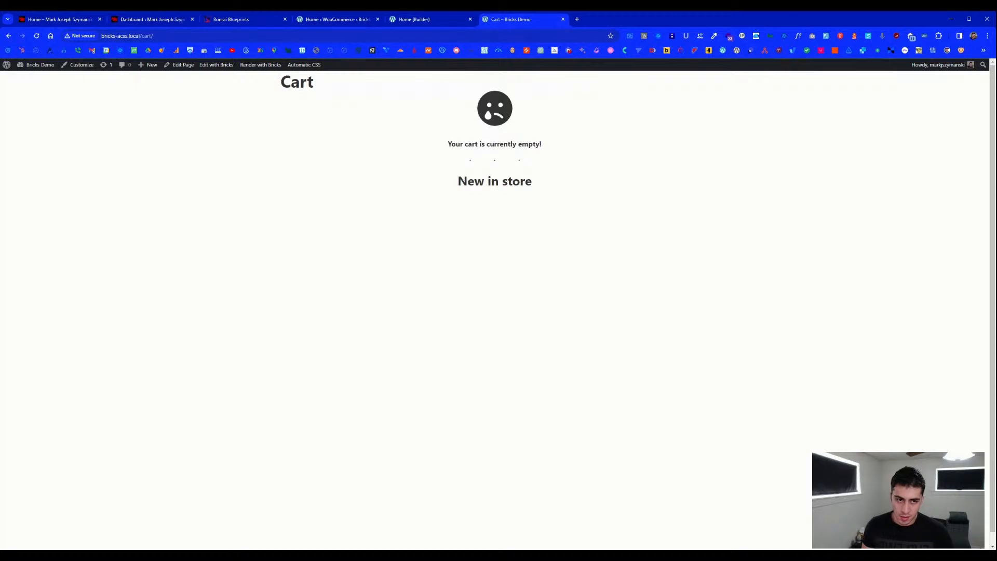
- Create and publish a new product named "TEst" with a regular price of 10
{"action": "mouse_move", "coordinate": [49, 83]}
{"action": "mouse_move", "coordinate": [148, 65]}
{"action": "left_click", "coordinate": [153, 111]}
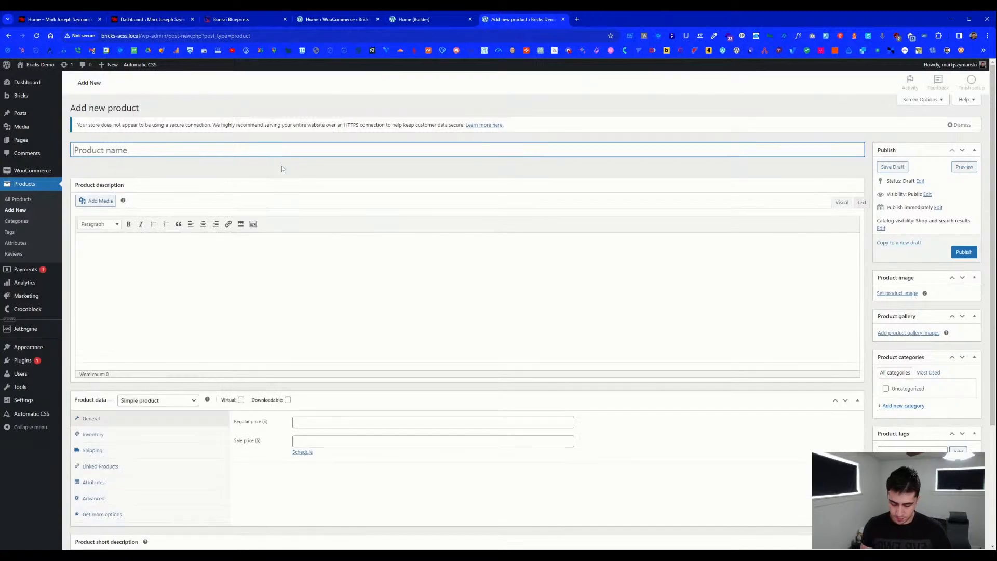
{"action": "type", "text": "TEst"}
{"action": "left_click", "coordinate": [327, 413]}
{"action": "type", "text": "10"}
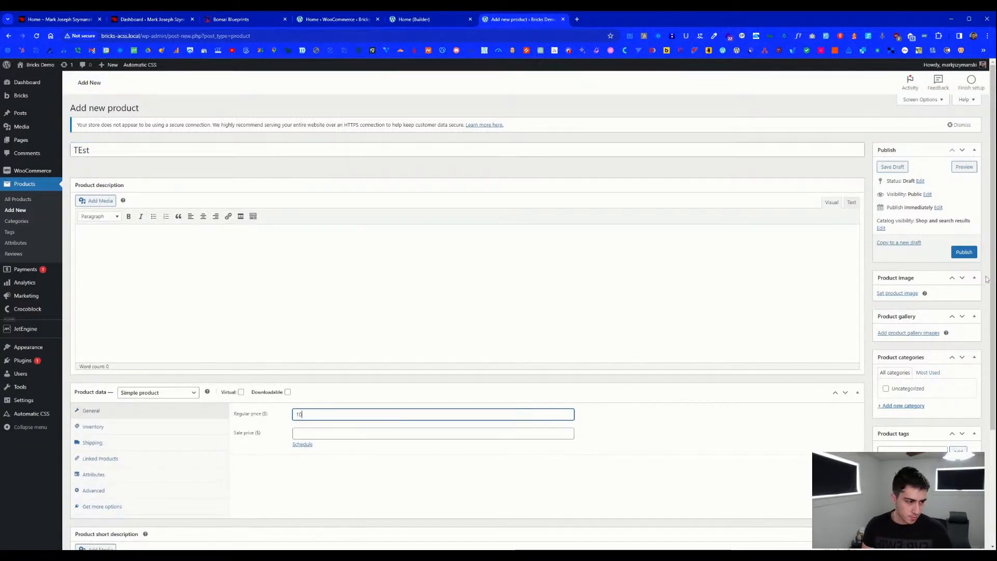
{"action": "left_click", "coordinate": [963, 251]}
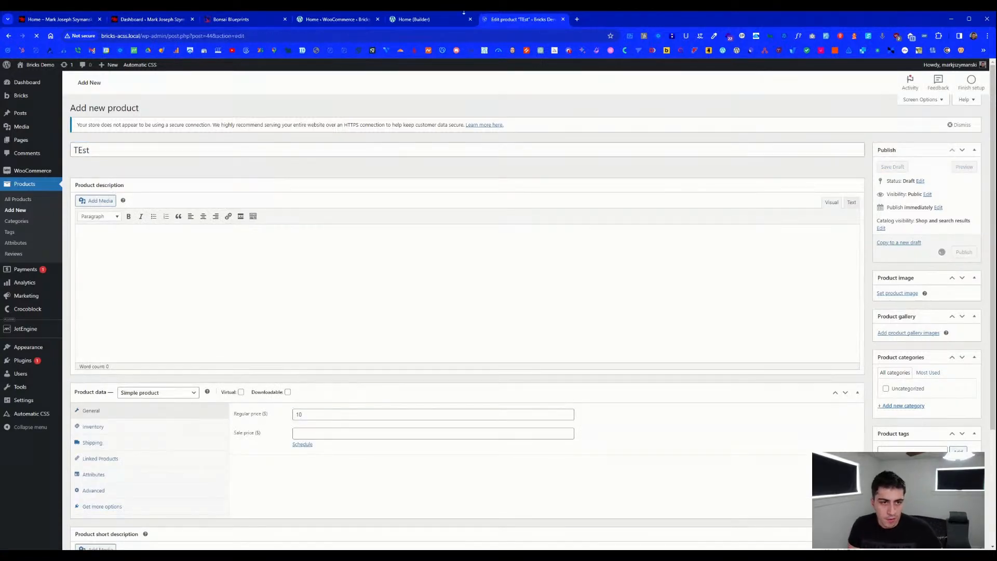
- Open the published product's front-end page and add one unit to the cart
{"action": "left_click_drag", "start_coordinate": [245, 36], "coordinate": [142, 47]}
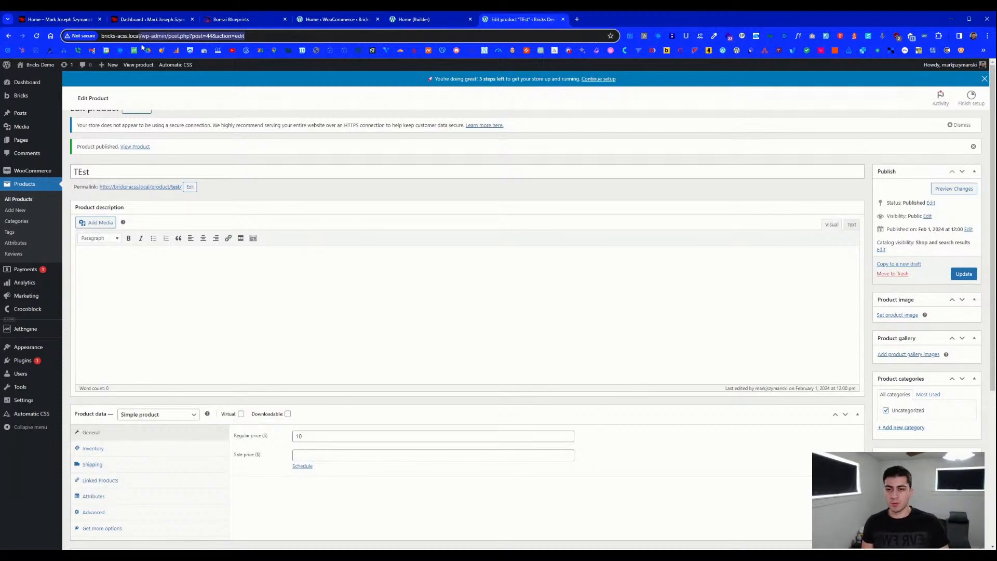
{"action": "left_click", "coordinate": [166, 186]}
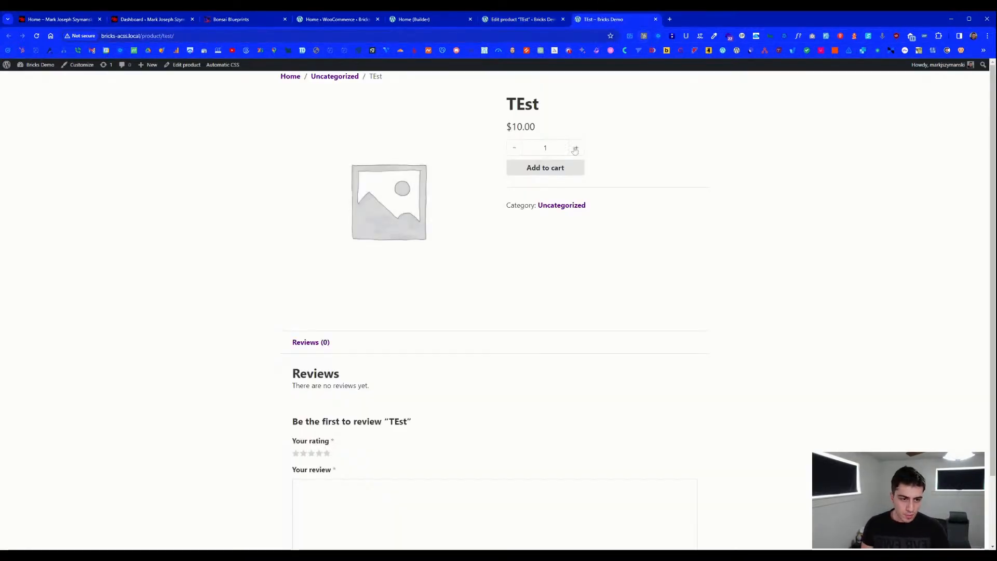
{"action": "left_click", "coordinate": [544, 173]}
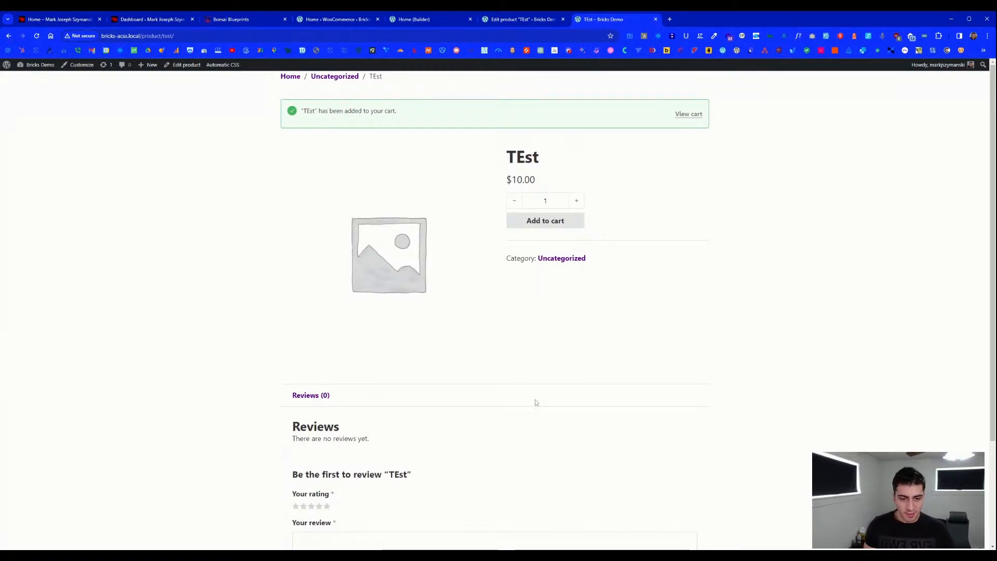
- Check the product page's review section, then view the cart and proceed to checkout
{"action": "scroll", "coordinate": [492, 326], "scroll_direction": "down", "scroll_amount": 3}
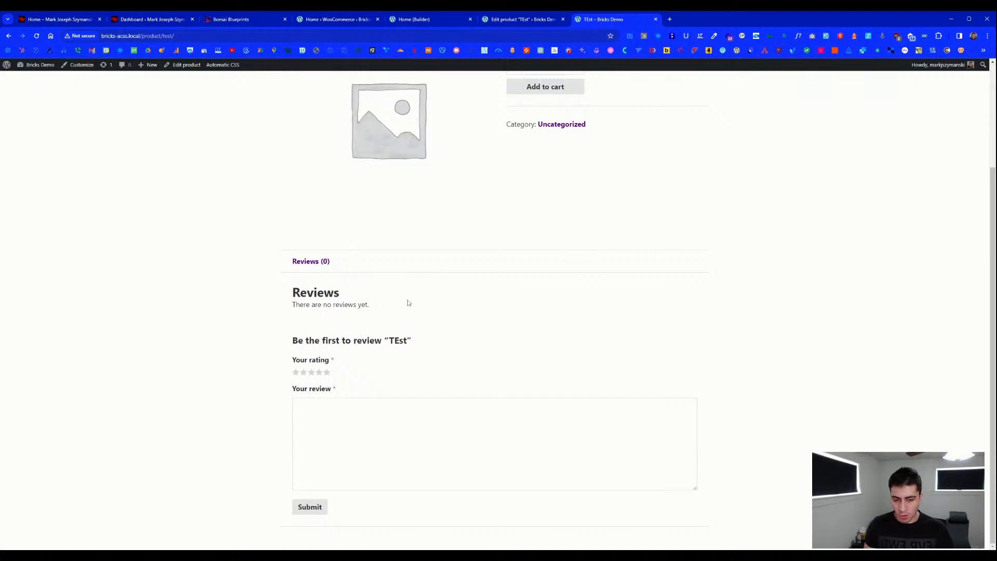
{"action": "scroll", "coordinate": [363, 234], "scroll_direction": "up", "scroll_amount": 3}
{"action": "left_click", "coordinate": [689, 113]}
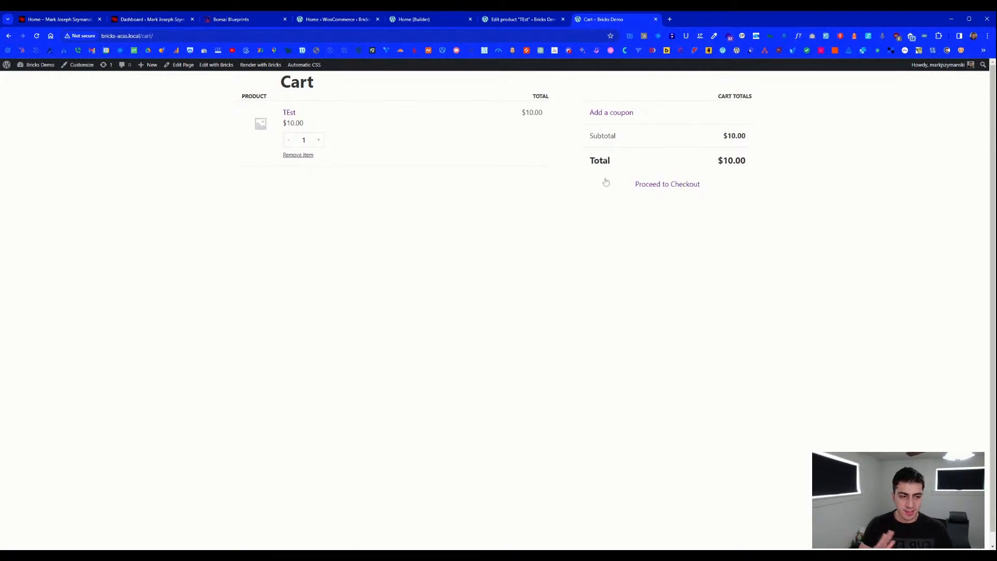
{"action": "left_click", "coordinate": [663, 187]}
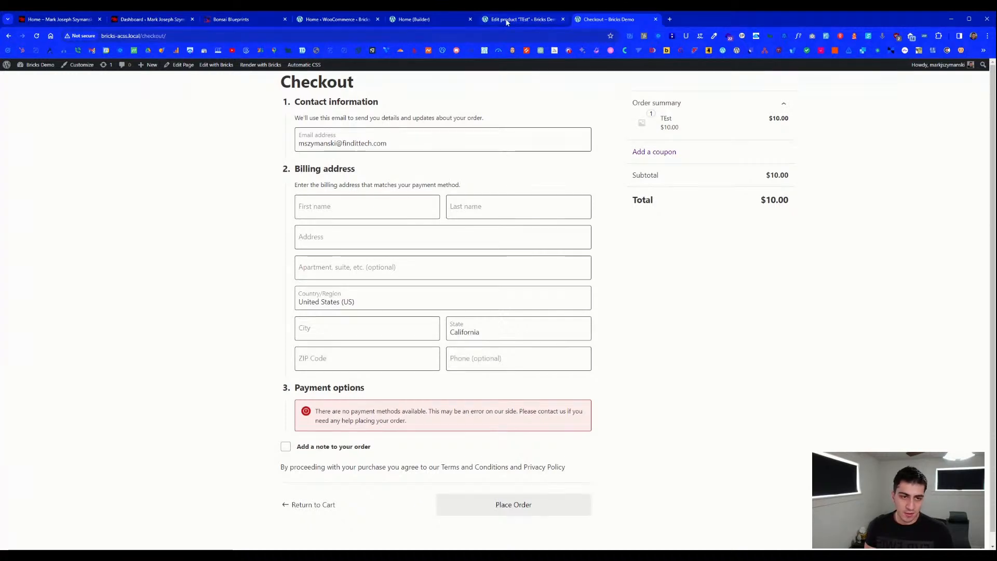
- Deactivate the Automatic.css plugin and reload the checkout page to compare its styling
{"action": "left_click", "coordinate": [338, 20]}
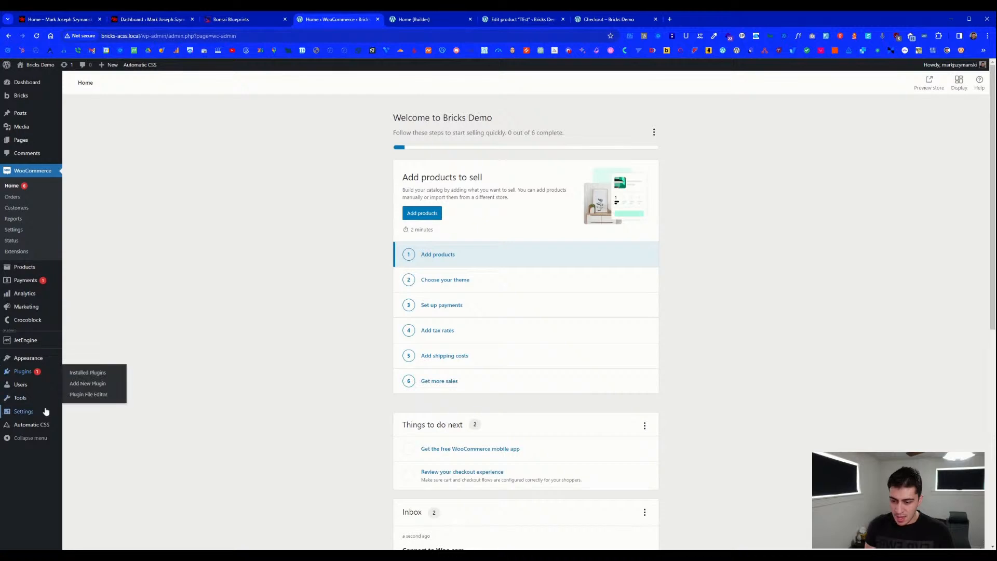
{"action": "mouse_move", "coordinate": [52, 426]}
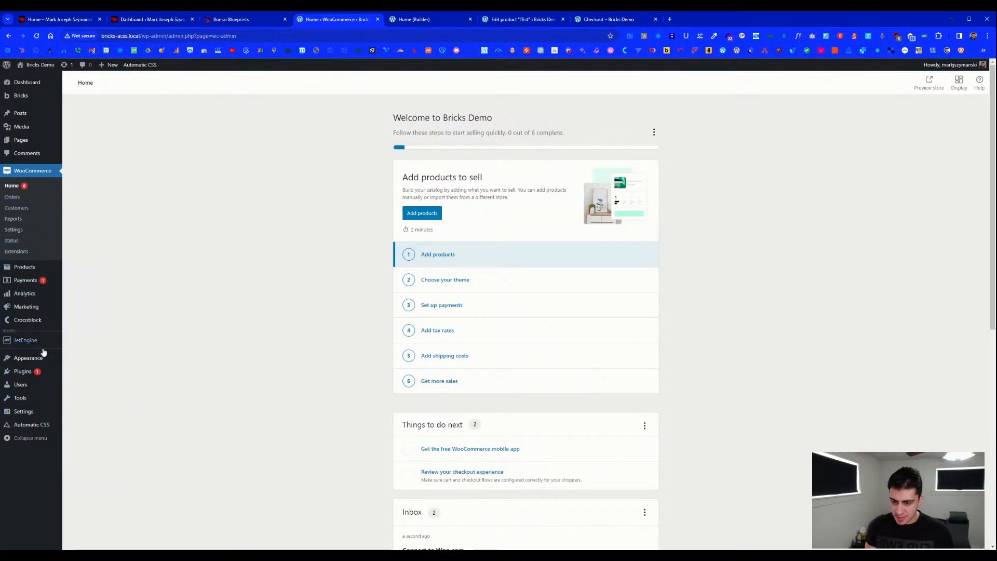
{"action": "left_click", "coordinate": [45, 372]}
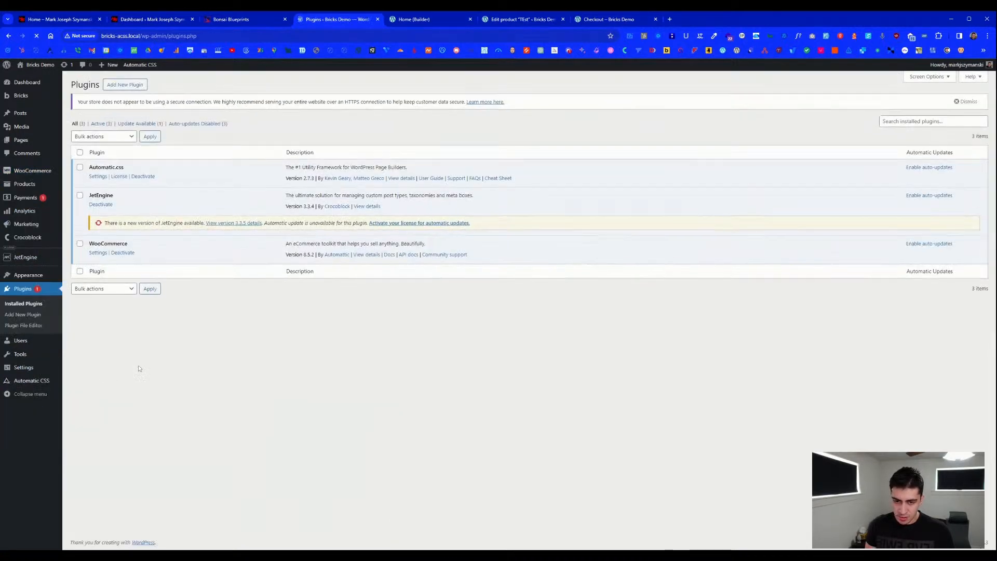
{"action": "left_click", "coordinate": [137, 178]}
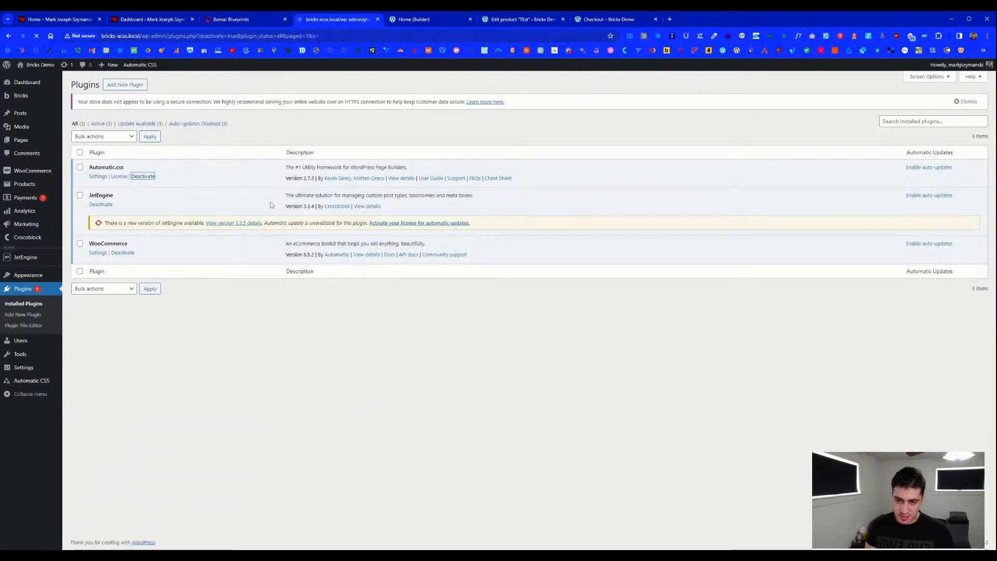
{"action": "left_click", "coordinate": [597, 20]}
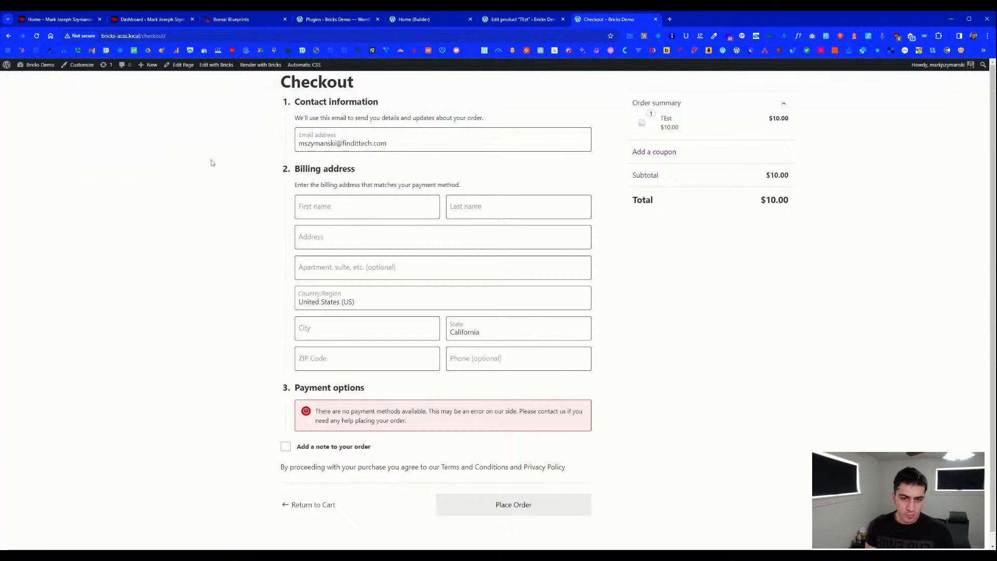
{"action": "key", "text": "F5"}
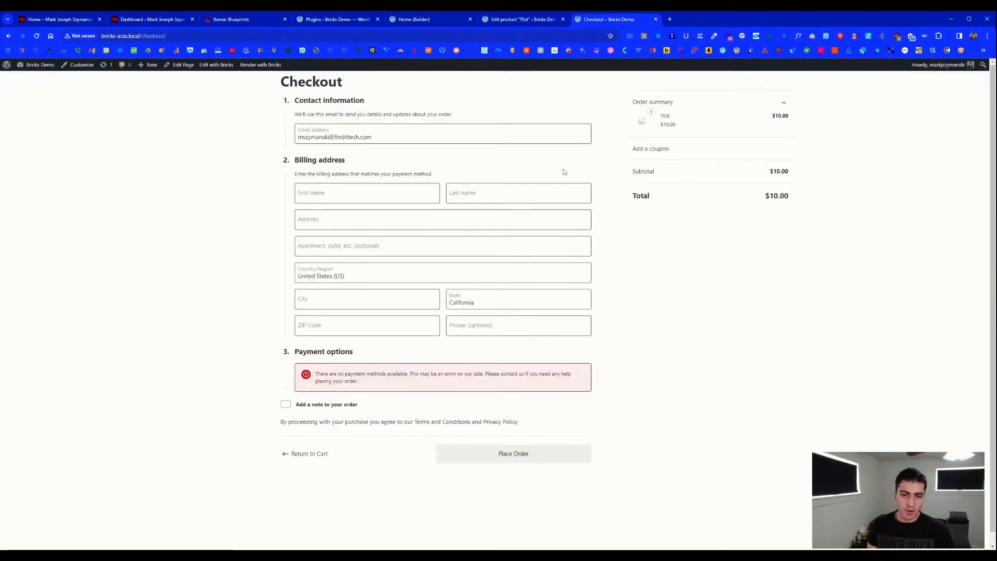
{"action": "left_click_drag", "start_coordinate": [367, 105], "coordinate": [294, 101]}
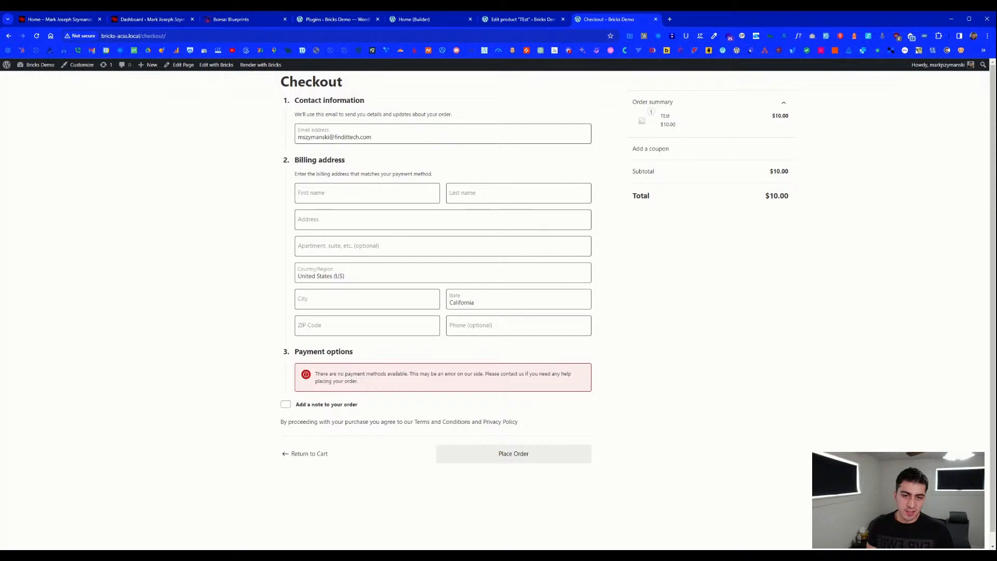
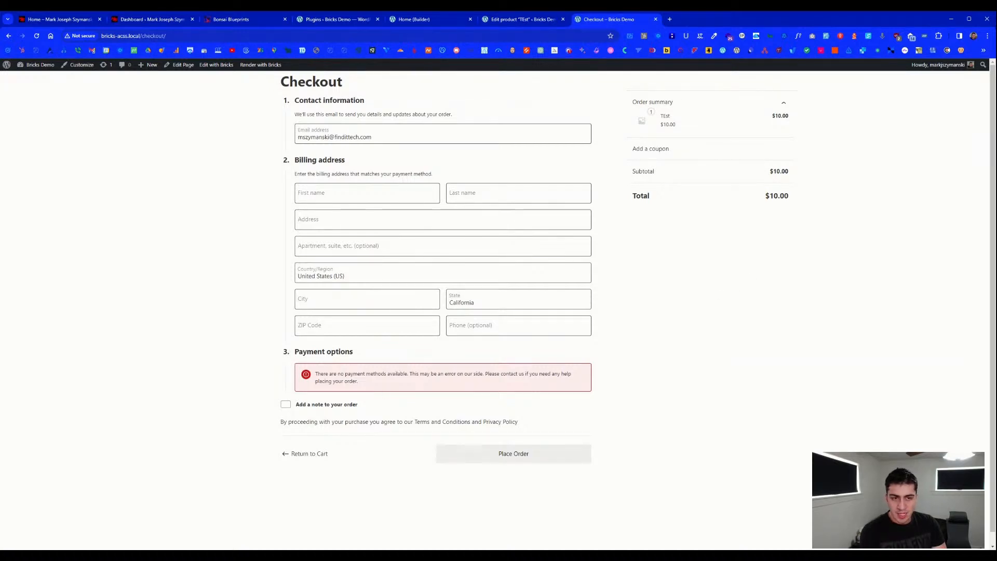
- Reactivate the Automatic.css plugin and reload the checkout page
{"action": "left_click", "coordinate": [338, 20]}
{"action": "left_click", "coordinate": [98, 197]}
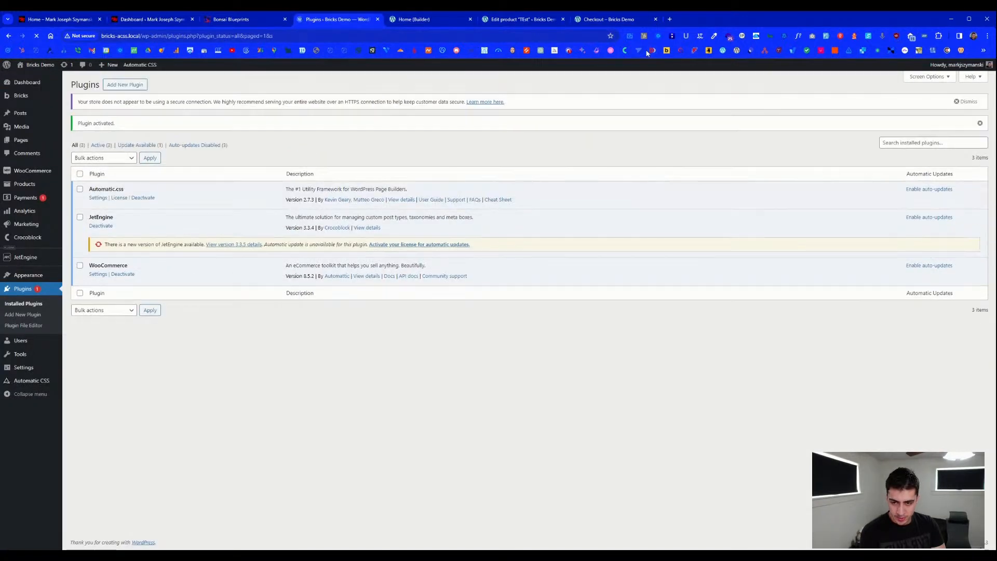
{"action": "left_click", "coordinate": [635, 21]}
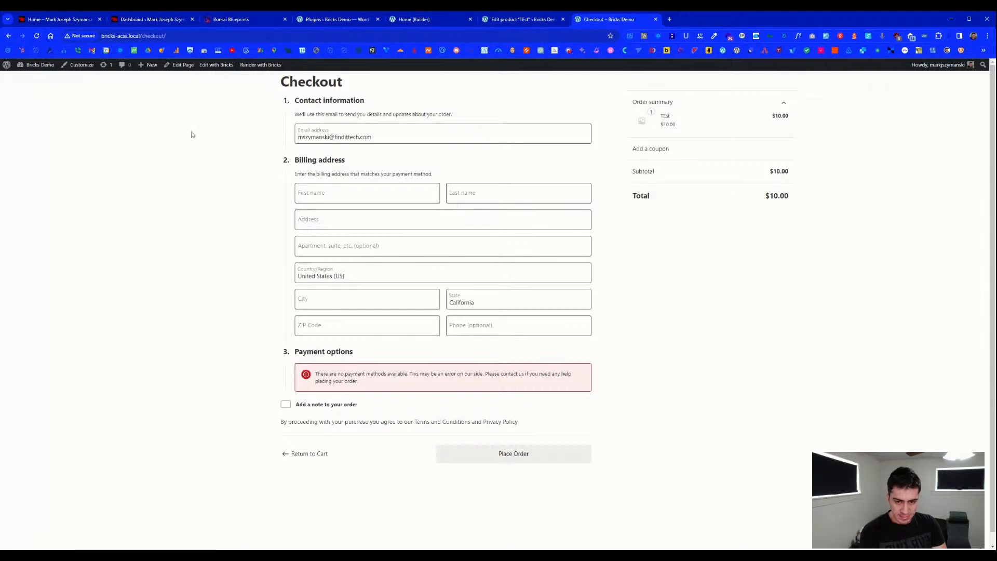
{"action": "key", "text": "F5"}
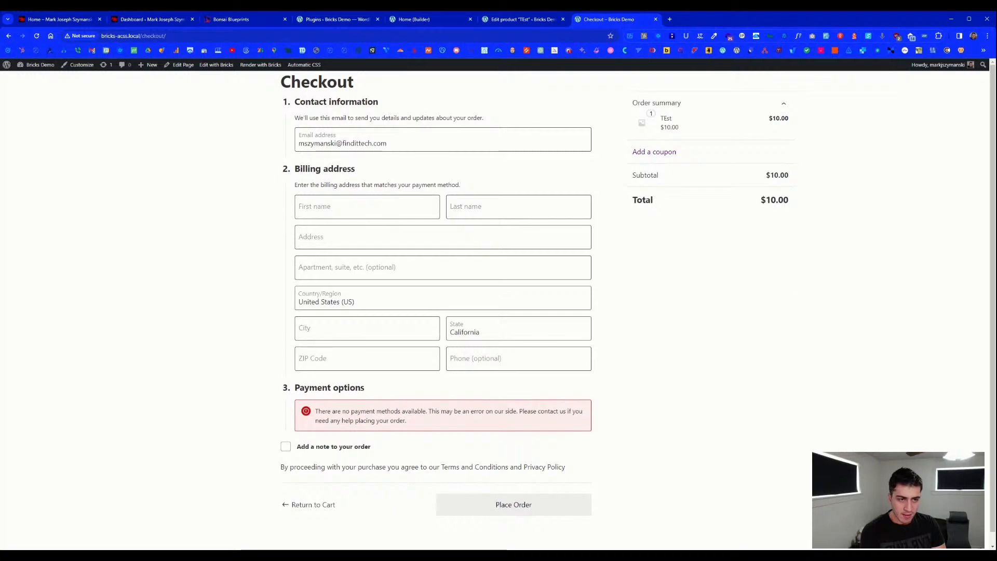
- Examine the inserted checkout section in the home page builder
{"action": "left_click", "coordinate": [422, 19]}
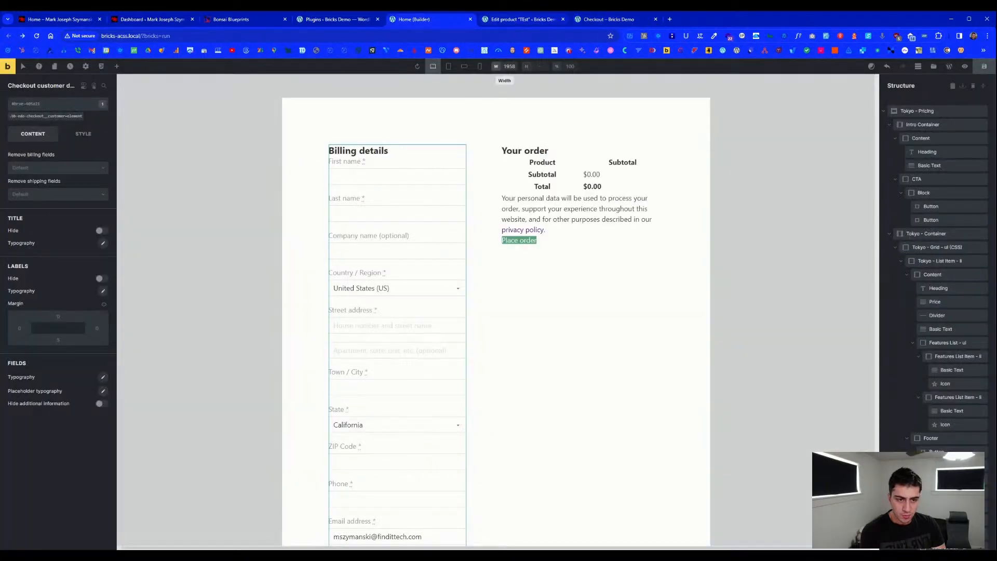
{"action": "scroll", "coordinate": [523, 183], "scroll_direction": "up", "scroll_amount": 1}
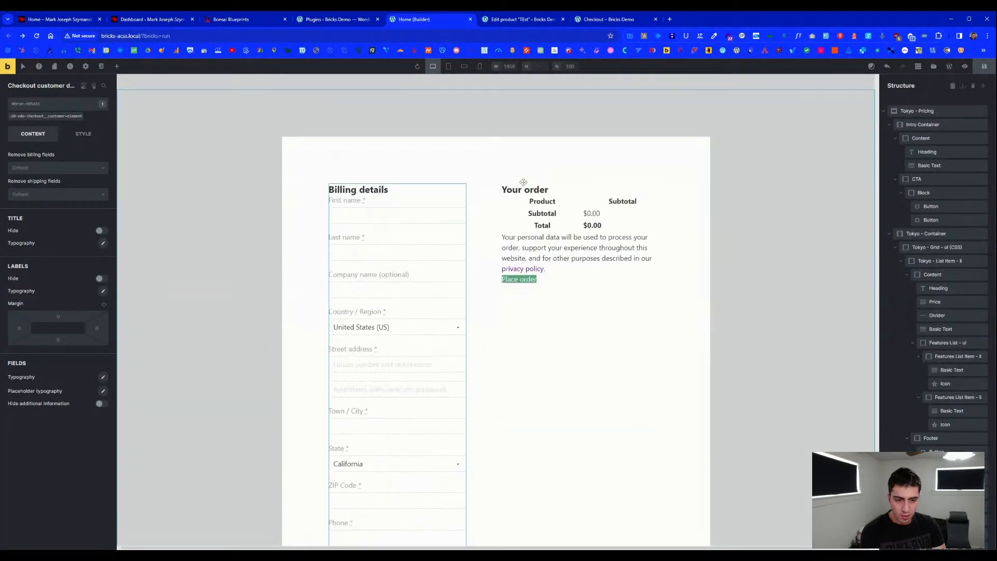
{"action": "scroll", "coordinate": [523, 183], "scroll_direction": "down", "scroll_amount": 3}
{"action": "scroll", "coordinate": [524, 183], "scroll_direction": "up", "scroll_amount": 4}
- Open the Bricks templates list in a separate tab from the WordPress admin
{"action": "left_click", "coordinate": [522, 19]}
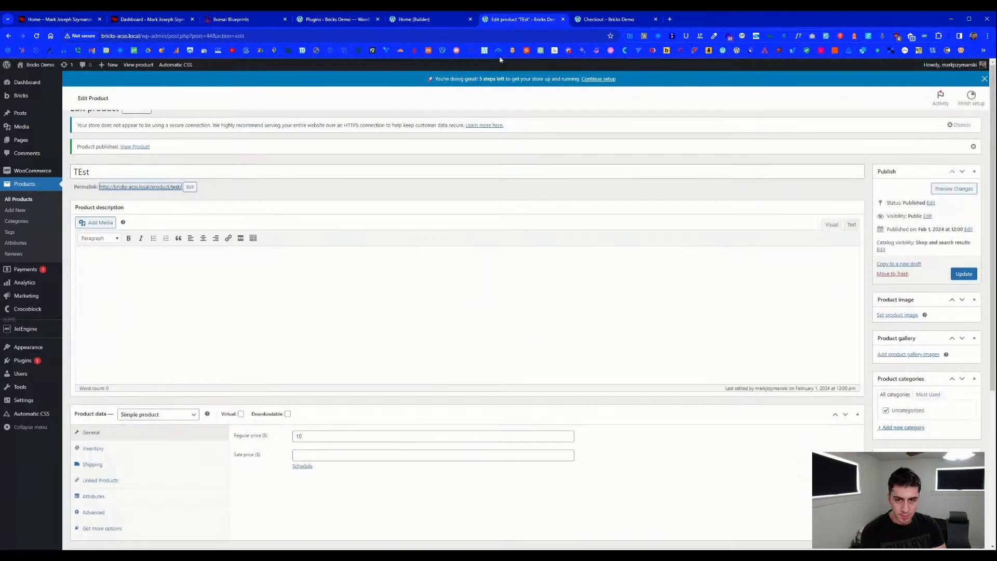
{"action": "mouse_move", "coordinate": [42, 177]}
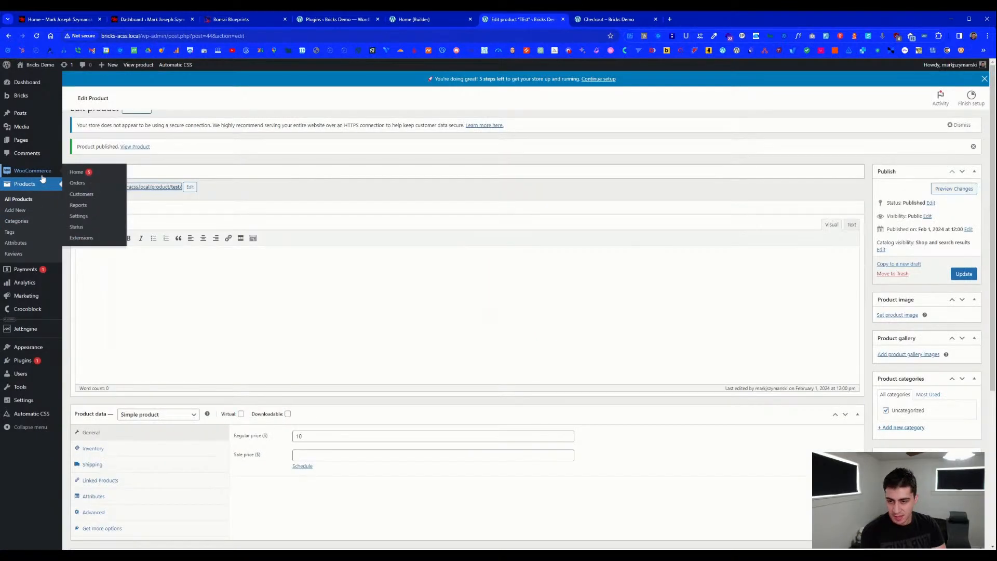
{"action": "mouse_move", "coordinate": [43, 104]}
{"action": "left_click", "coordinate": [80, 107], "text": "ctrl"}
{"action": "left_click", "coordinate": [597, 19]}
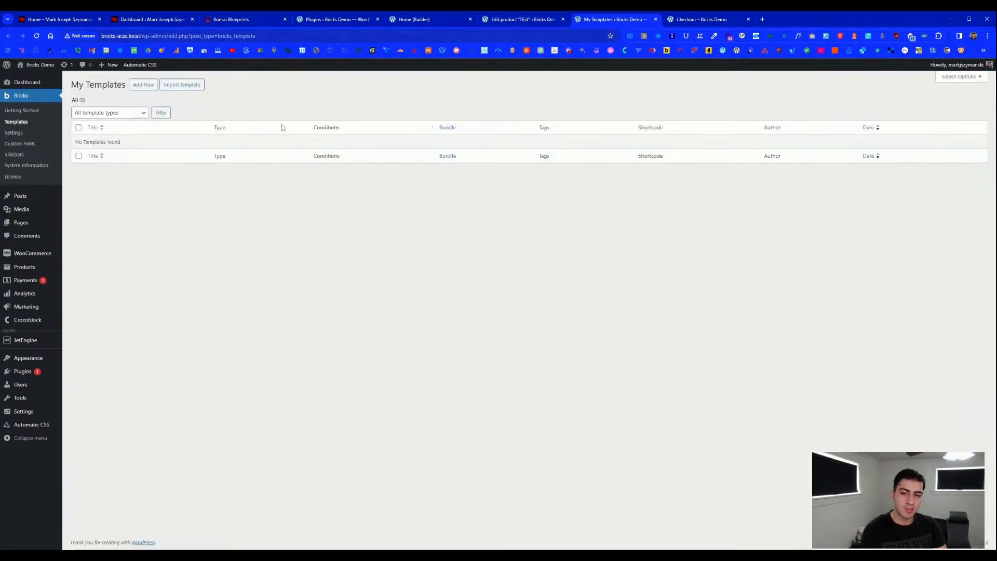
- Create and publish a new Bricks template titled Cart with the template type WooCommerce - Checkout
{"action": "left_click", "coordinate": [143, 84]}
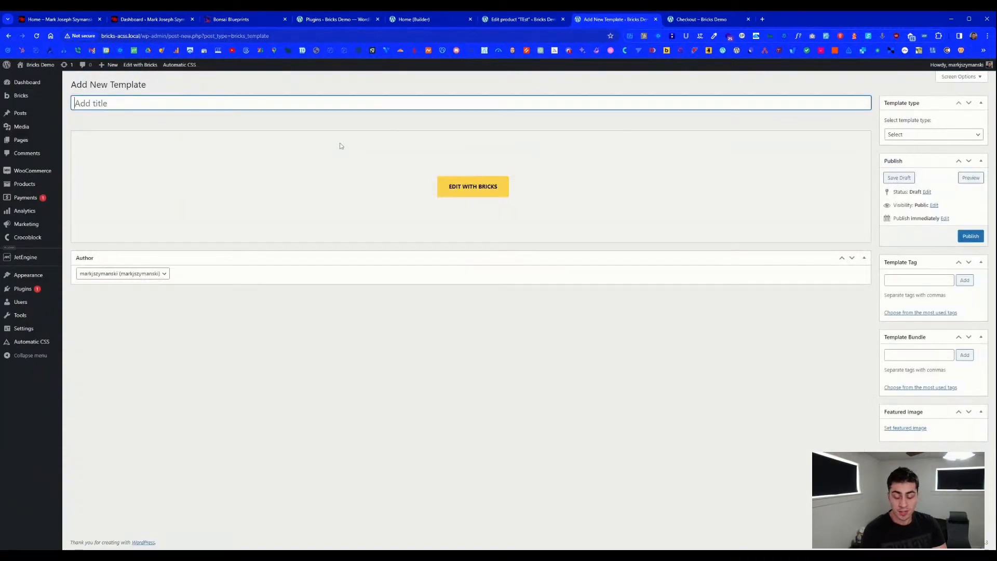
{"action": "type", "text": "Cart"}
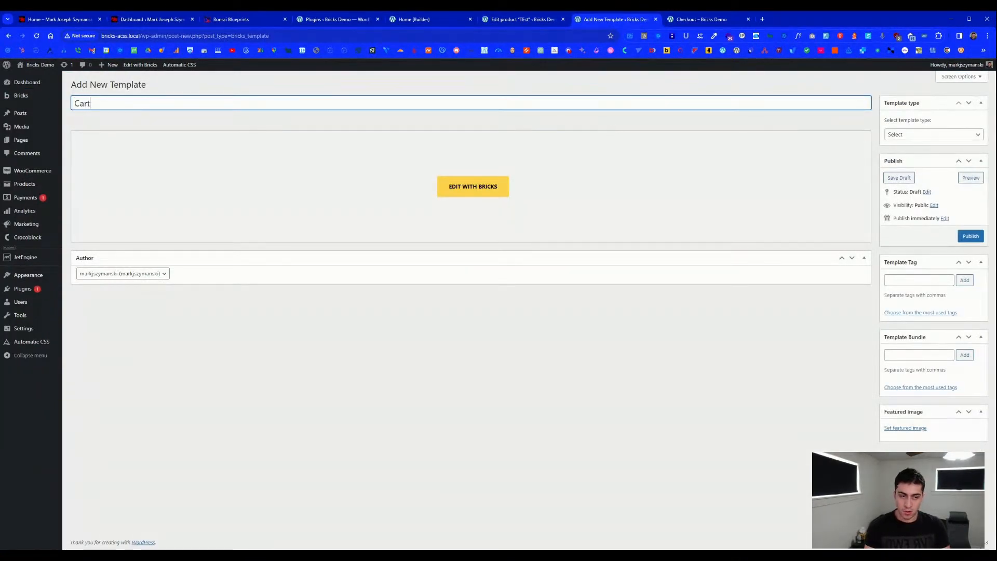
{"action": "left_click", "coordinate": [963, 141]}
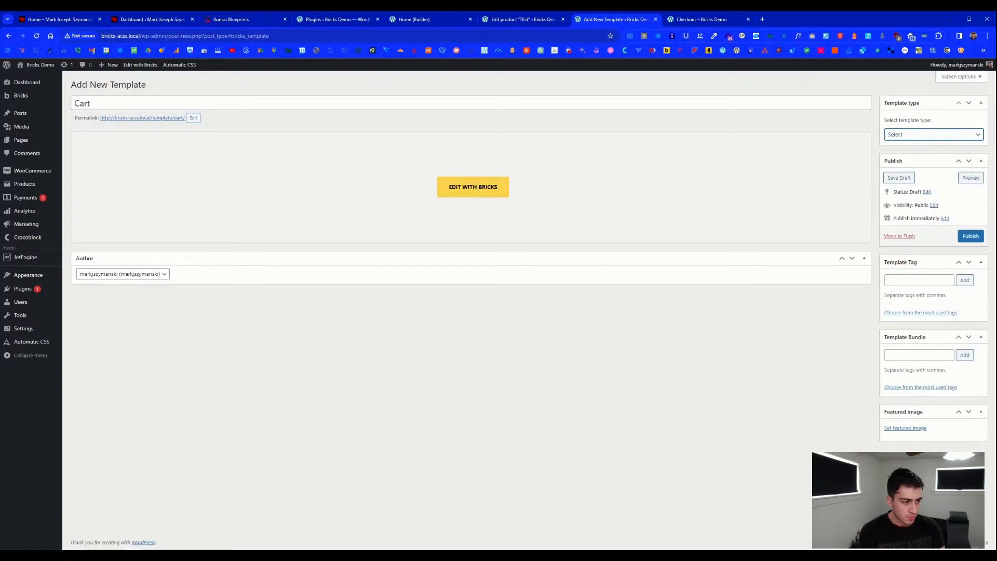
{"action": "left_click", "coordinate": [920, 252]}
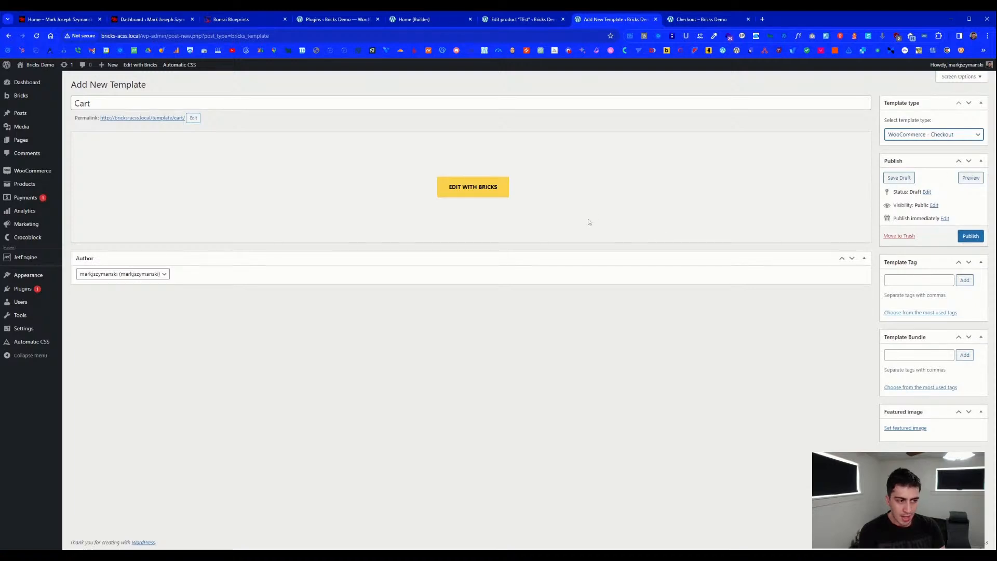
{"action": "left_click", "coordinate": [979, 237]}
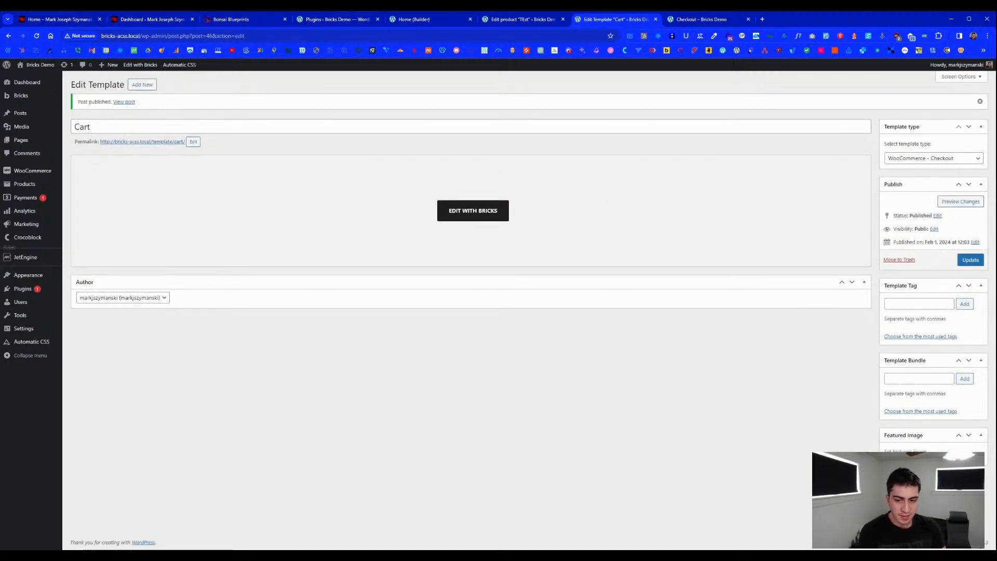
- Edit the template with Bricks and insert Edo - Checkout (Woo) from the Bonsai Blueprints library, filtered to WooCommerce - Checkout
{"action": "left_click", "coordinate": [456, 219]}
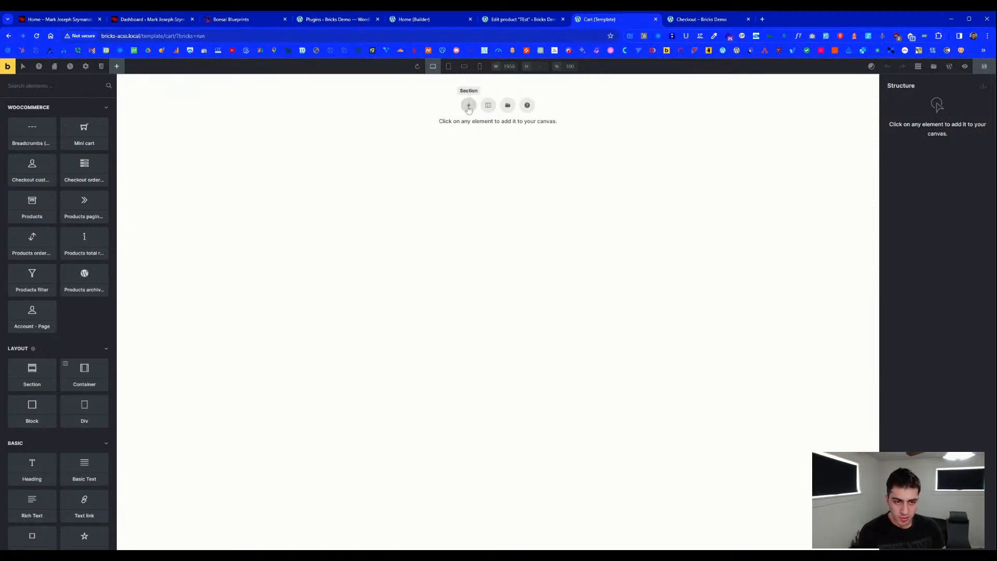
{"action": "left_click", "coordinate": [508, 106]}
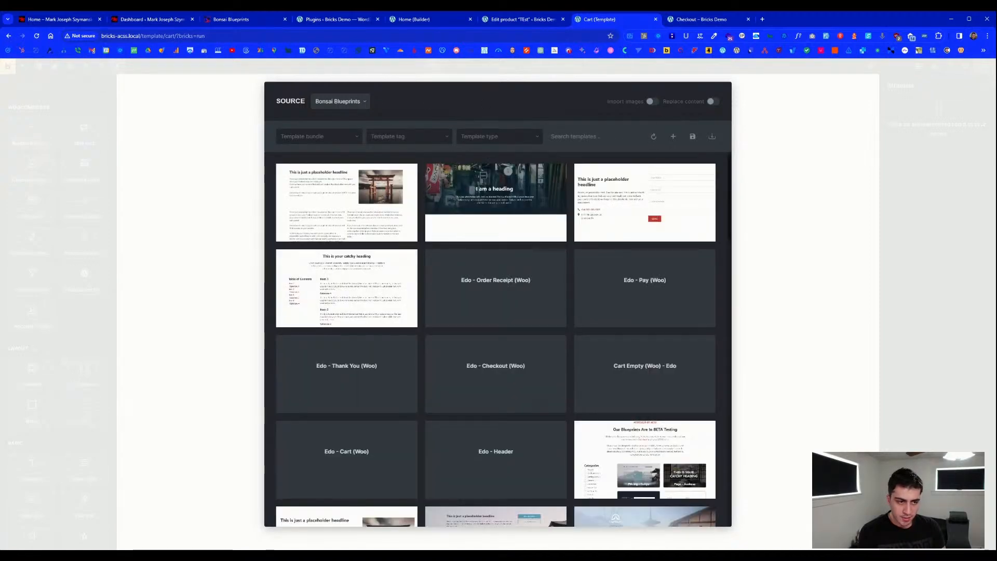
{"action": "scroll", "coordinate": [494, 291], "scroll_direction": "down", "scroll_amount": 1}
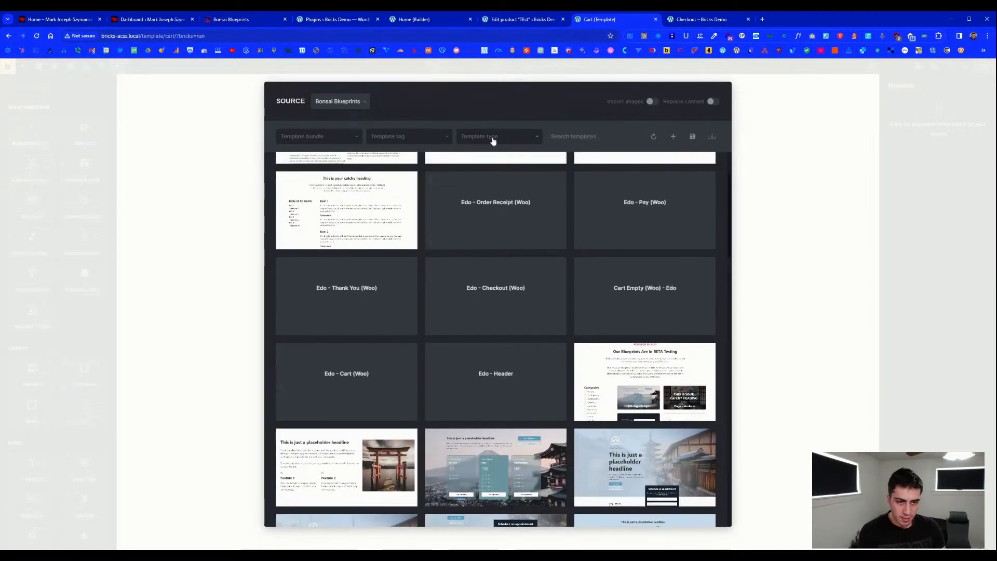
{"action": "left_click", "coordinate": [492, 138]}
{"action": "scroll", "coordinate": [496, 200], "scroll_direction": "down", "scroll_amount": 5}
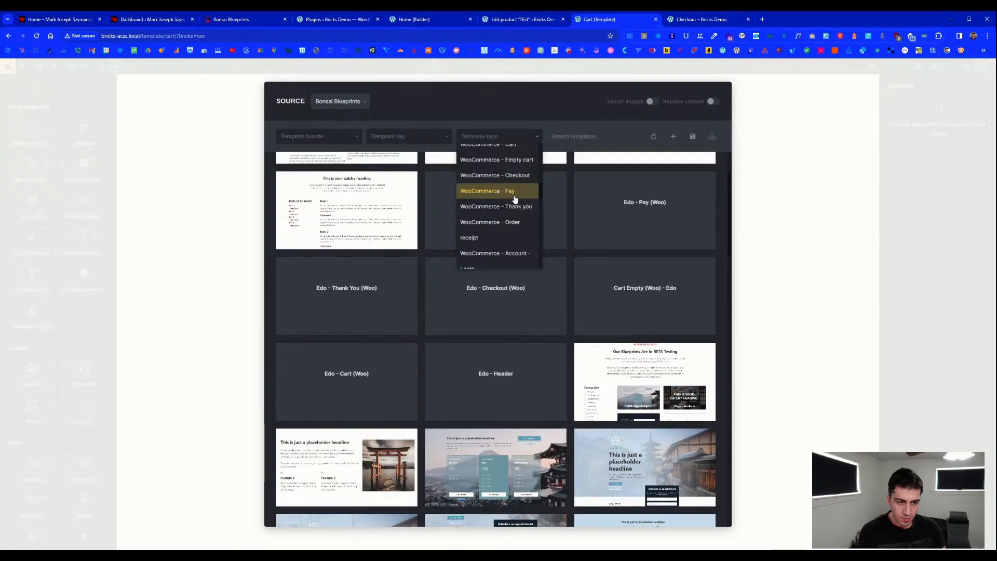
{"action": "left_click", "coordinate": [509, 176]}
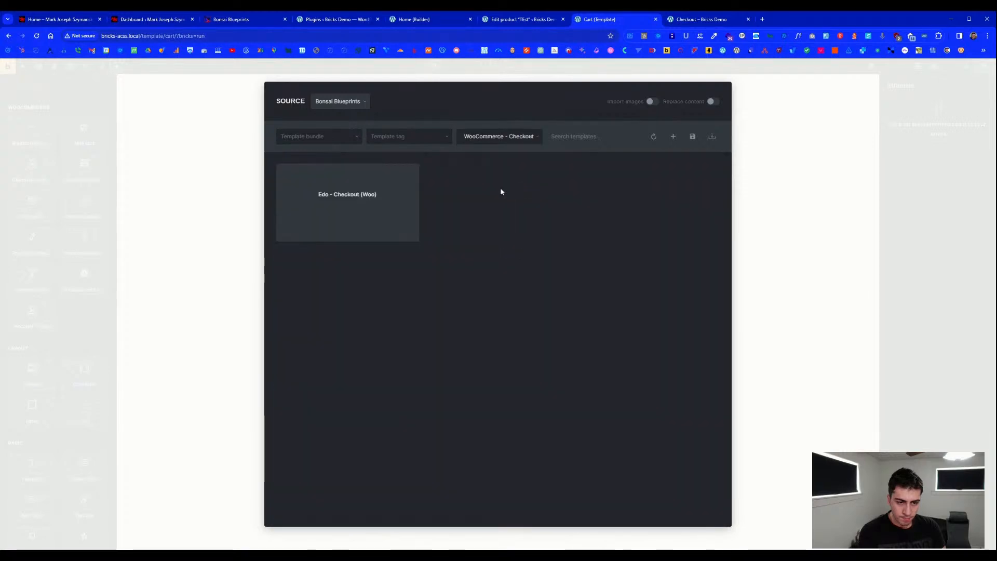
{"action": "left_click", "coordinate": [347, 208]}
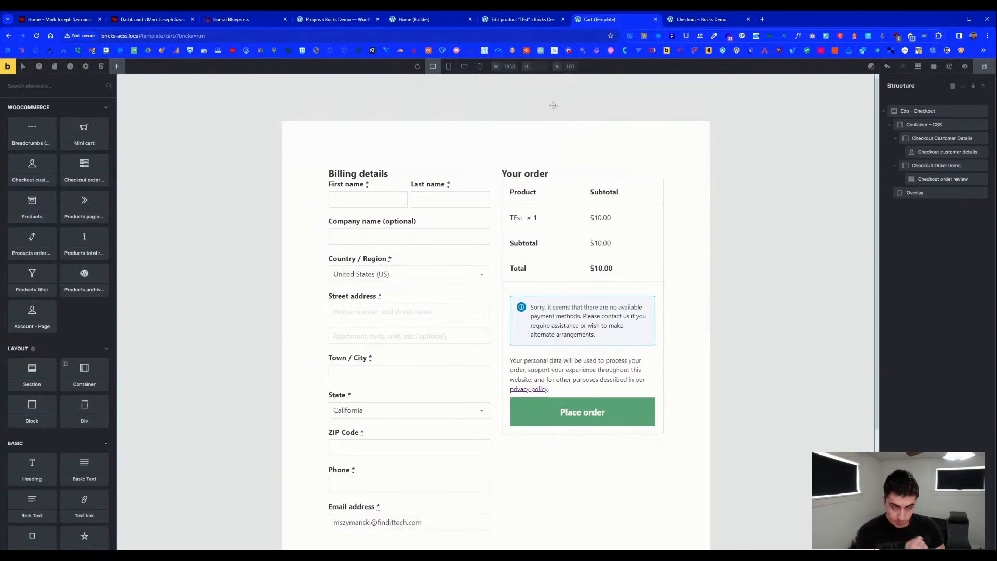
- Duplicate the checkout page's browser tab for comparison with the original
{"action": "left_click", "coordinate": [686, 21]}
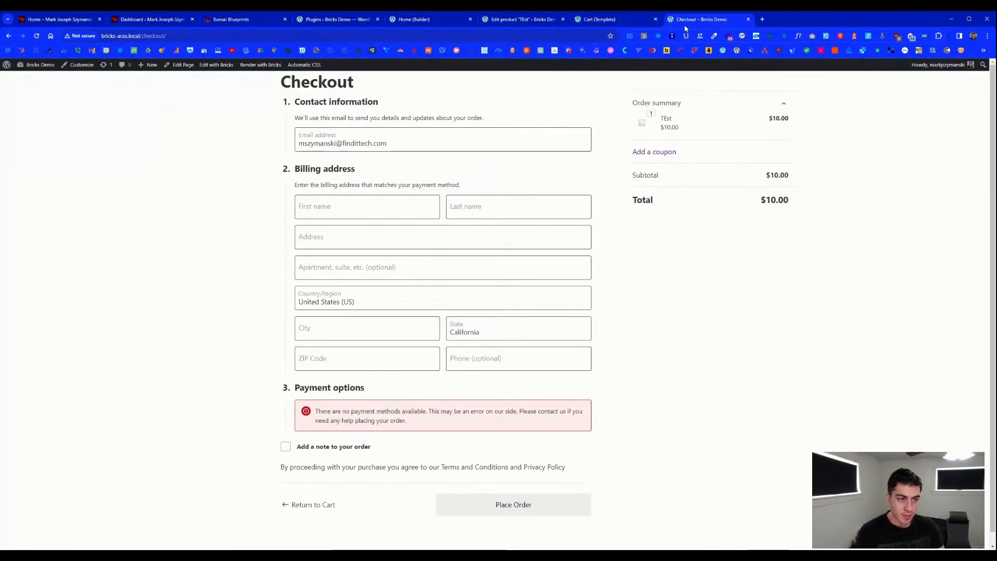
{"action": "right_click", "coordinate": [720, 23]}
{"action": "left_click", "coordinate": [749, 59]}
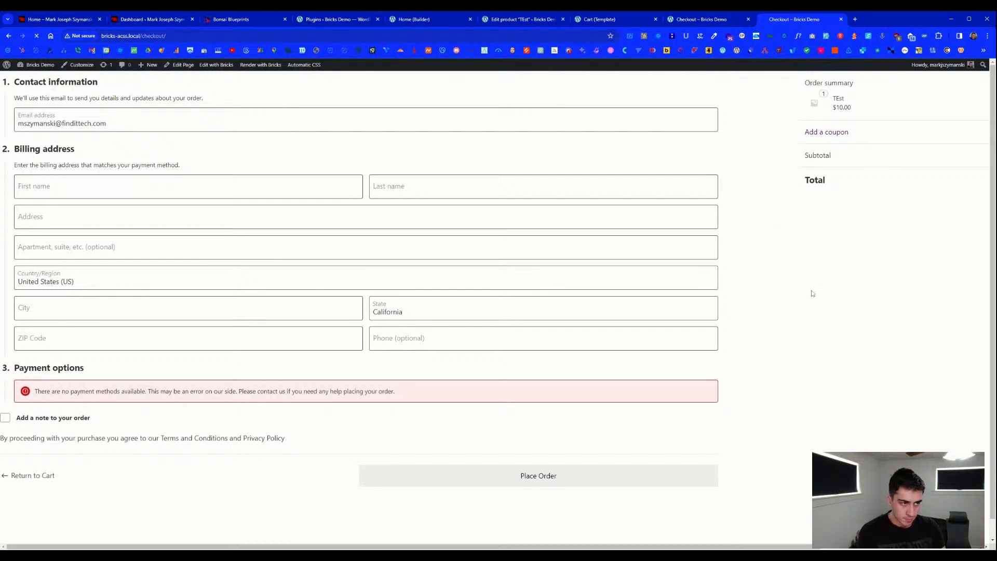
- Check the conditions in the checkout template's settings, then save the template
{"action": "left_click", "coordinate": [660, 21]}
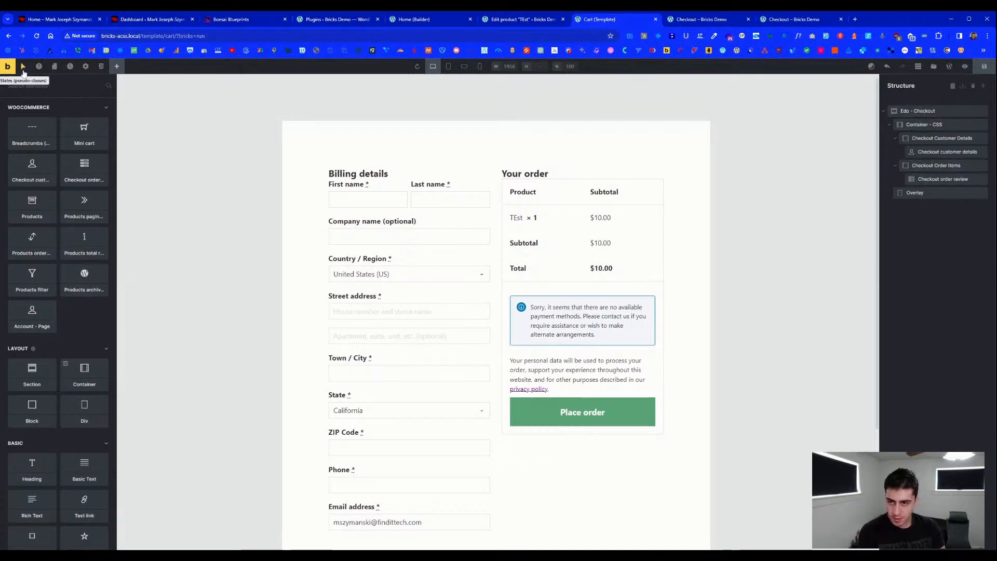
{"action": "left_click", "coordinate": [87, 70]}
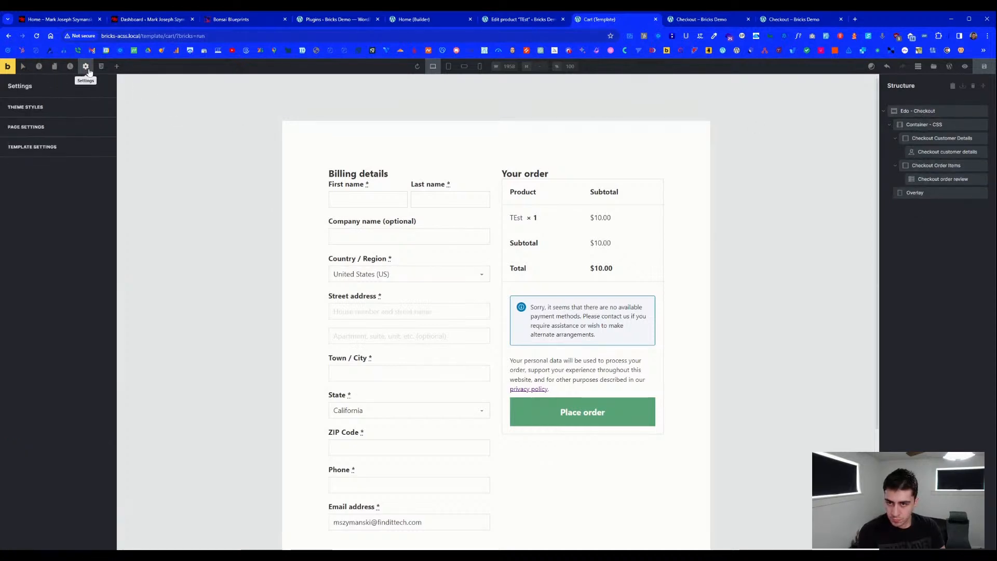
{"action": "left_click", "coordinate": [64, 147]}
{"action": "left_click", "coordinate": [71, 113]}
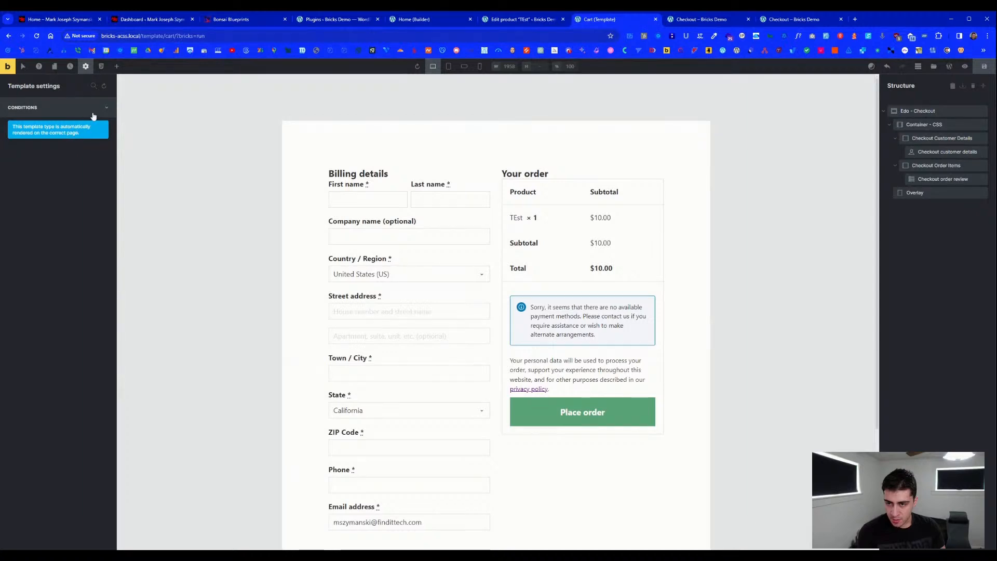
{"action": "left_click", "coordinate": [93, 111]}
{"action": "left_click", "coordinate": [86, 67]}
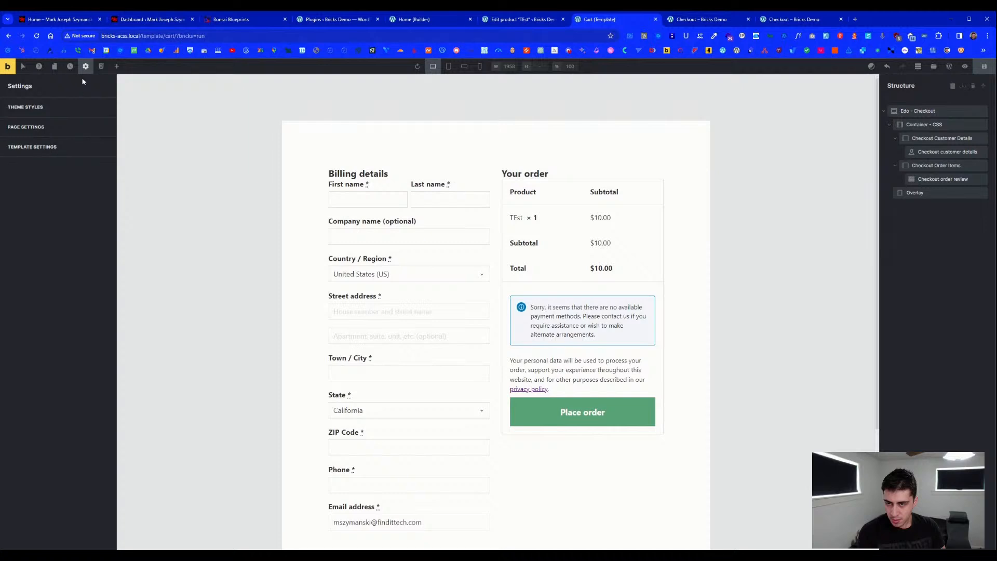
{"action": "left_click", "coordinate": [992, 65]}
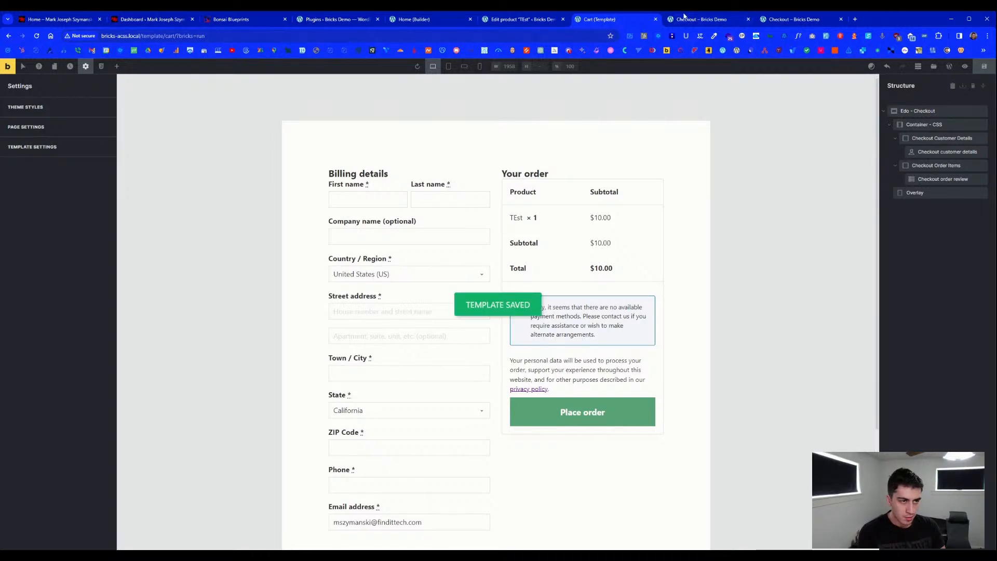
- Compare the original checkout page with its duplicate and reload the duplicate to examine its layout
{"action": "left_click", "coordinate": [690, 20]}
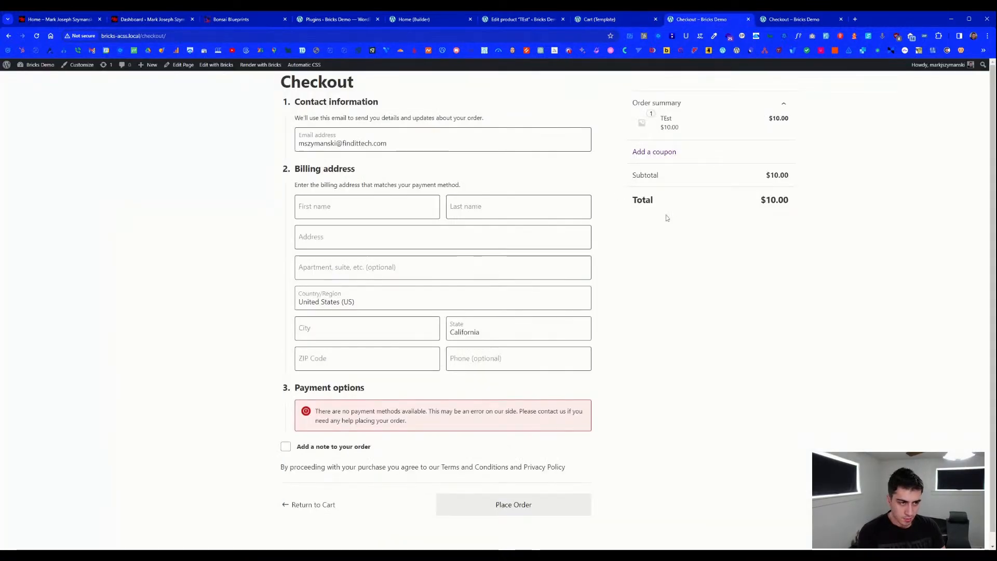
{"action": "left_click", "coordinate": [789, 21]}
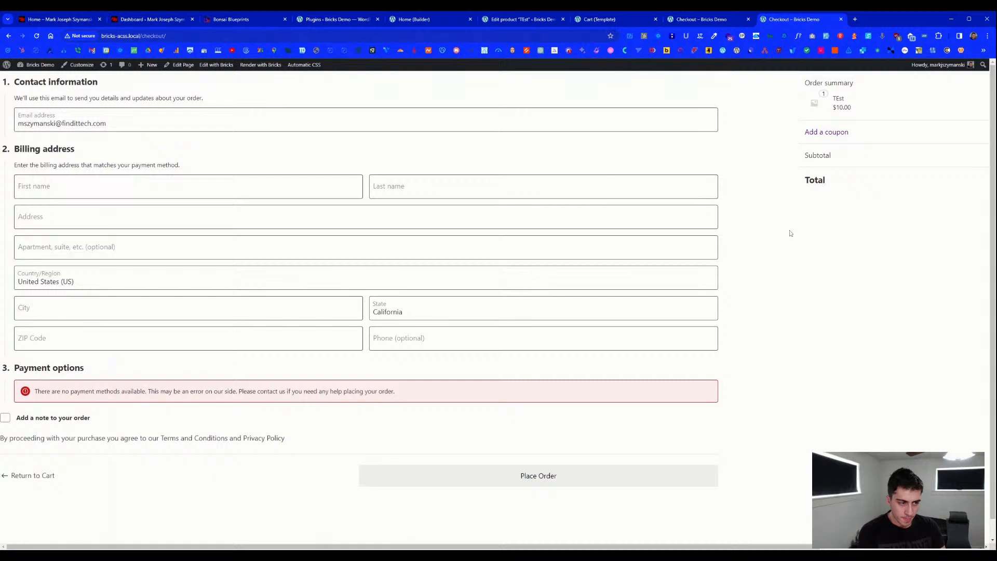
{"action": "key", "text": "ctrl+r"}
{"action": "scroll", "coordinate": [756, 151], "scroll_direction": "down", "scroll_amount": 1}
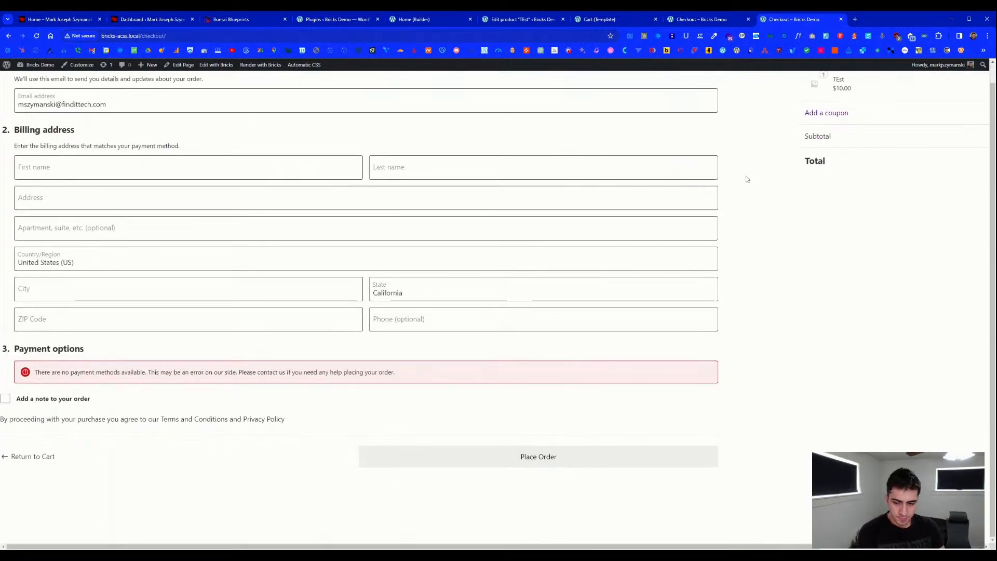
{"action": "scroll", "coordinate": [745, 179], "scroll_direction": "up", "scroll_amount": 1}
- Rename the Cart template to Checkout in the Bricks templates list, clear its slug and update it
{"action": "left_click", "coordinate": [592, 19]}
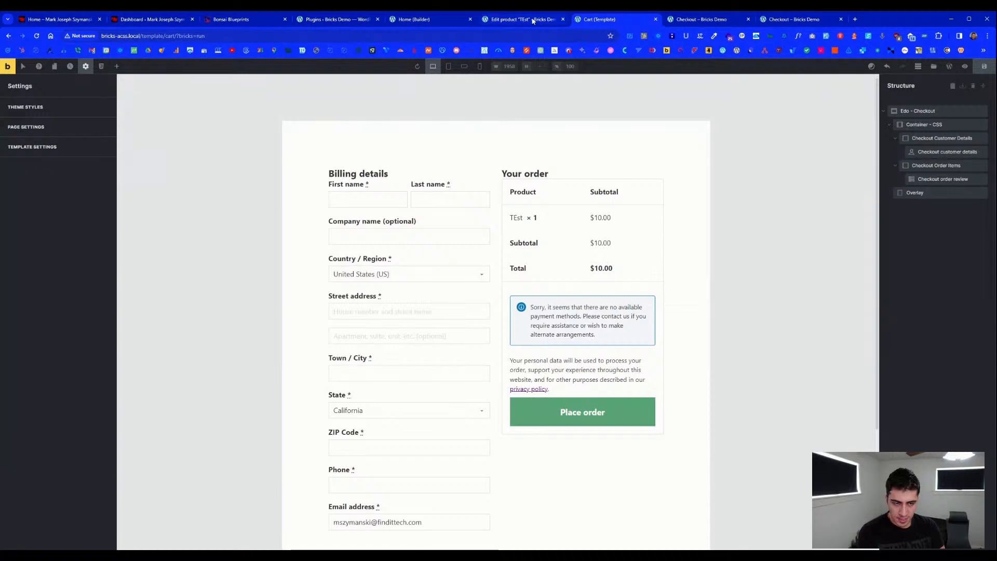
{"action": "left_click", "coordinate": [532, 19]}
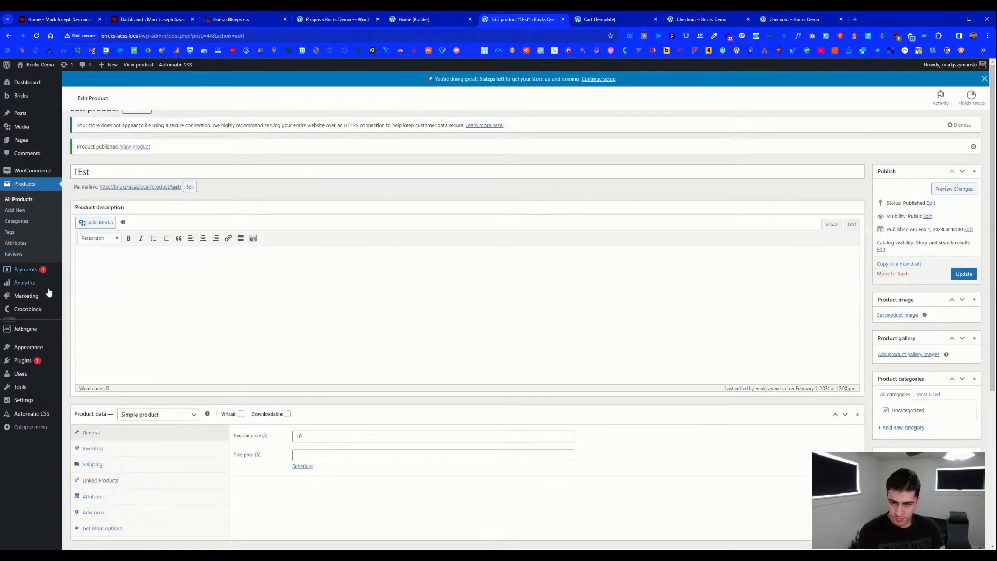
{"action": "mouse_move", "coordinate": [42, 115]}
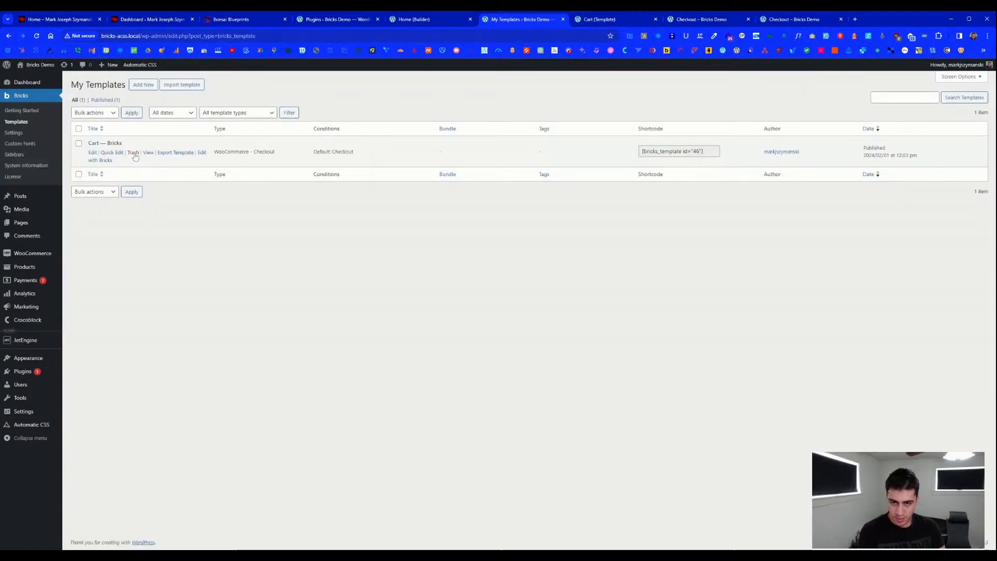
{"action": "left_click", "coordinate": [112, 152]}
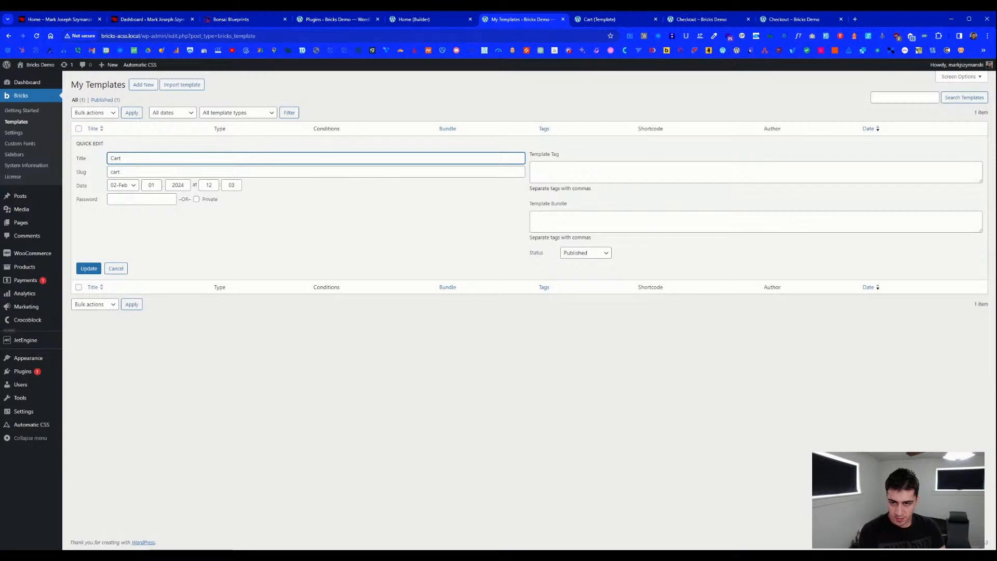
{"action": "key", "text": "ctrl+a"}
{"action": "type", "text": "Checkout"}
{"action": "key", "text": "Tab"}
{"action": "key", "text": "BackSpace"}
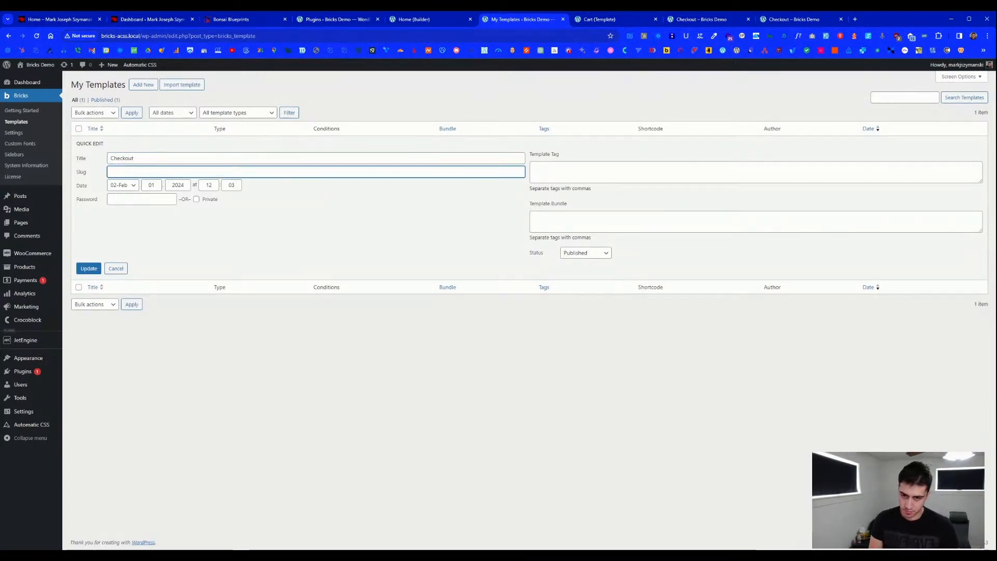
{"action": "left_click", "coordinate": [85, 269]}
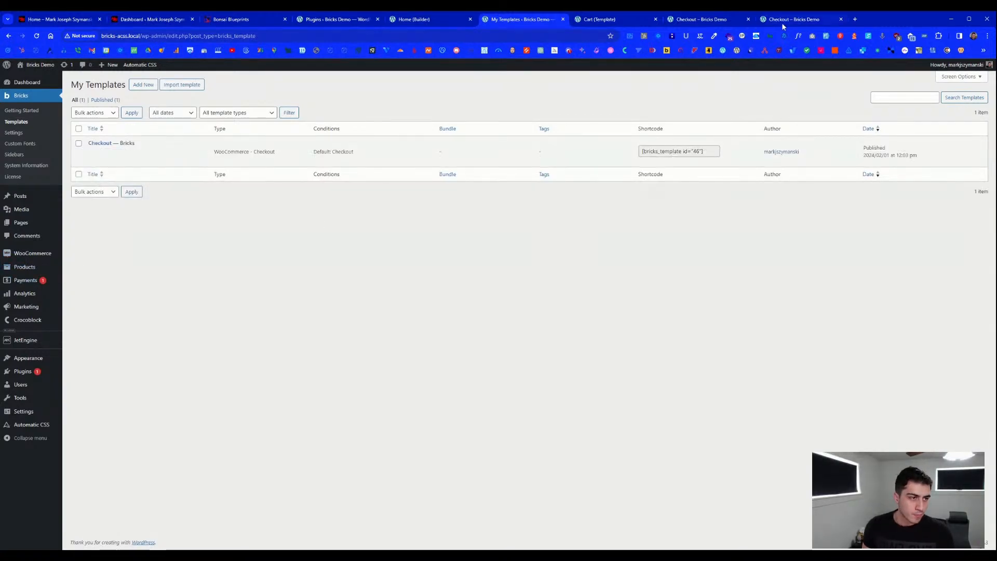
- Look over both checkout pages again and close the Cart template's builder tab
{"action": "key", "text": "ctrl+9"}
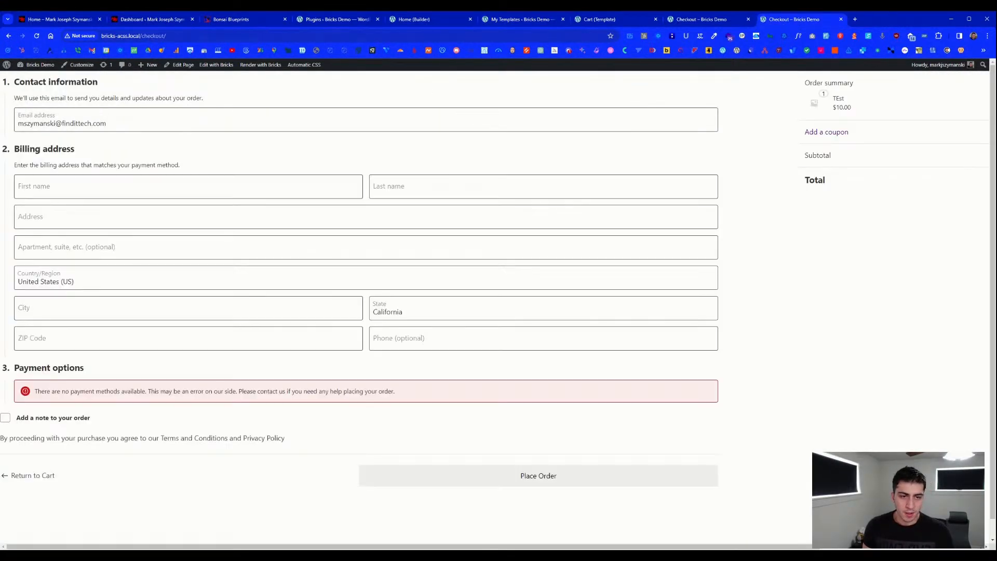
{"action": "left_click", "coordinate": [708, 21]}
{"action": "left_click", "coordinate": [639, 20]}
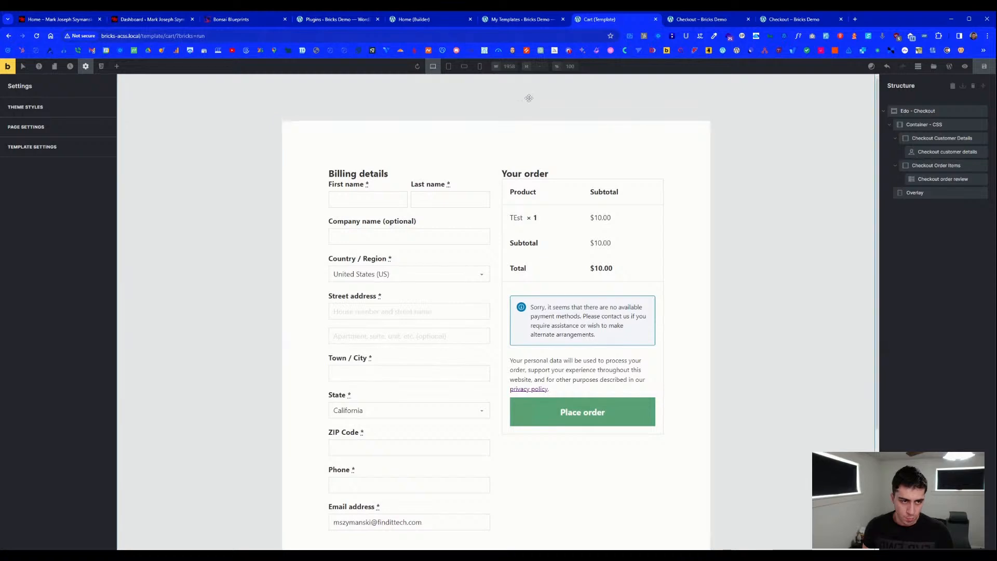
{"action": "left_click", "coordinate": [655, 19]}
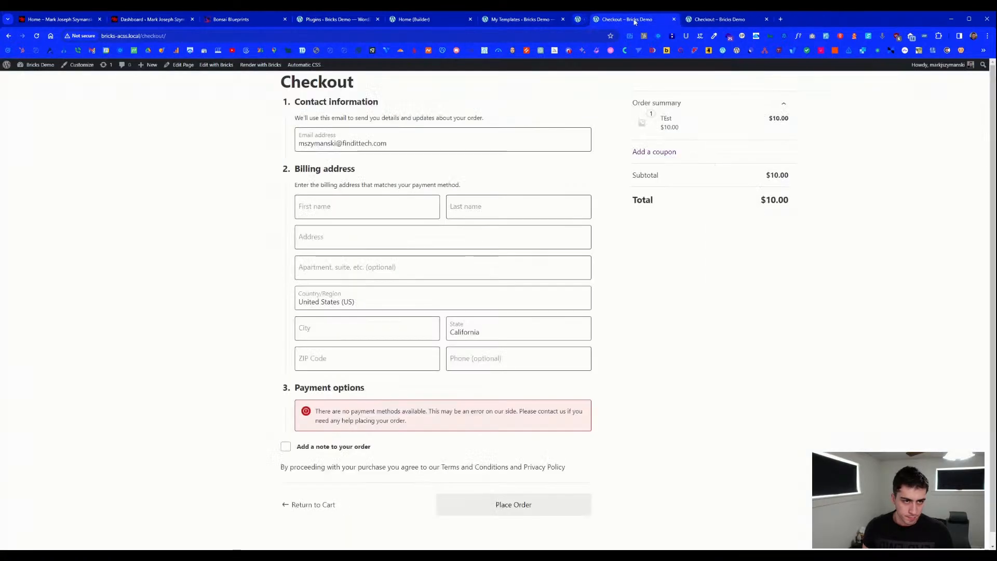
- View the Checkout template's front-end page in a separate tab from the templates list
{"action": "left_click", "coordinate": [519, 19]}
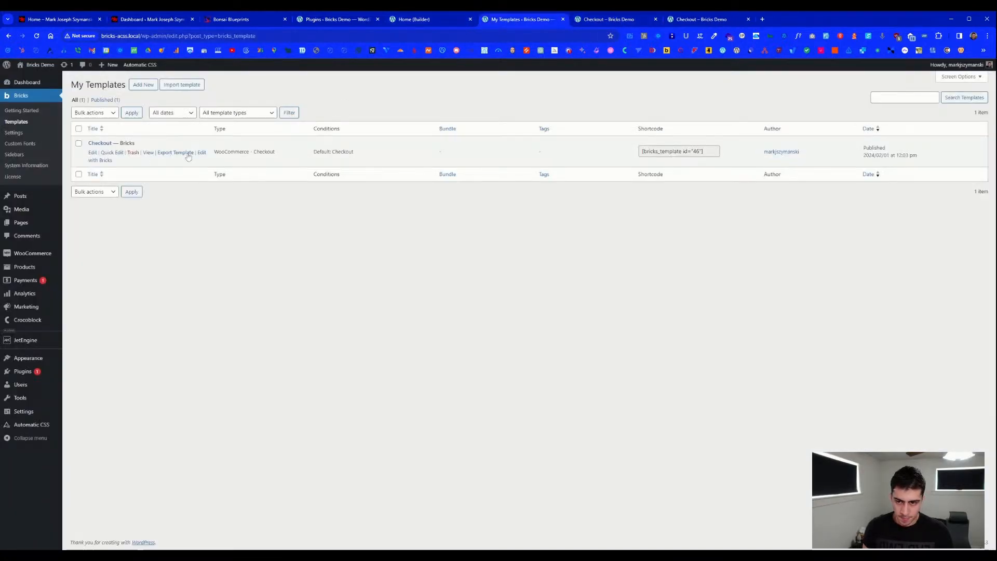
{"action": "middle_click", "coordinate": [148, 152]}
{"action": "left_click", "coordinate": [616, 21]}
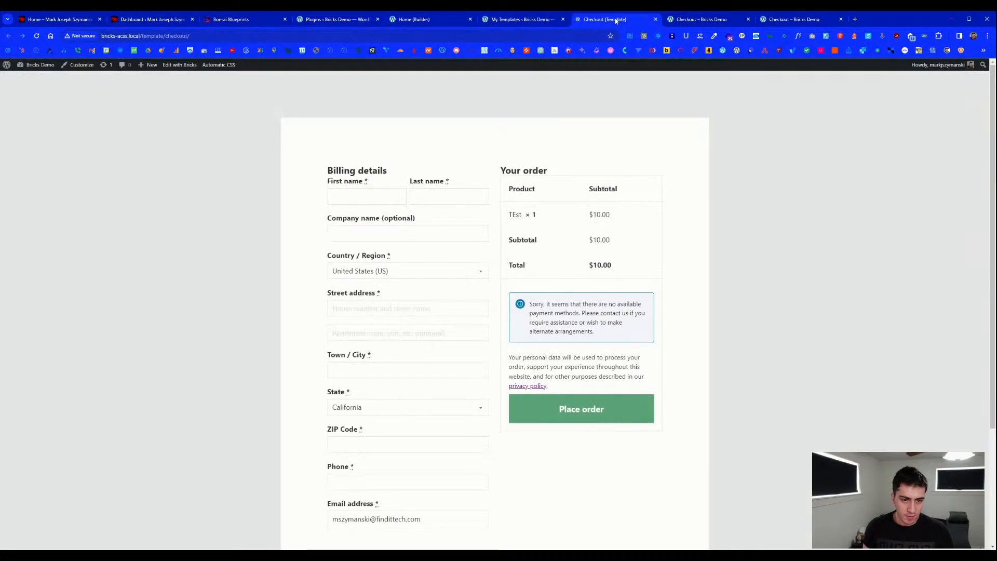
- Compare the Checkout template's front-end page with the default checkout page, reordering their tabs to sit side by side
{"action": "scroll", "coordinate": [632, 204], "scroll_direction": "down", "scroll_amount": 3}
{"action": "scroll", "coordinate": [644, 194], "scroll_direction": "up", "scroll_amount": 3}
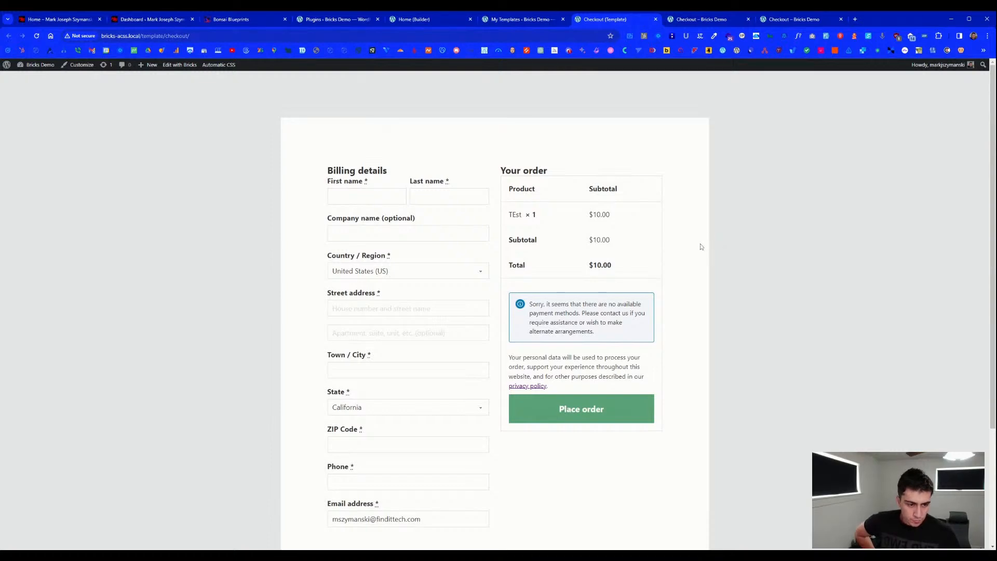
{"action": "scroll", "coordinate": [701, 247], "scroll_direction": "down", "scroll_amount": 3}
{"action": "scroll", "coordinate": [701, 248], "scroll_direction": "up", "scroll_amount": 3}
{"action": "left_click_drag", "start_coordinate": [701, 19], "coordinate": [634, 26]}
{"action": "scroll", "coordinate": [672, 186], "scroll_direction": "down", "scroll_amount": 1}
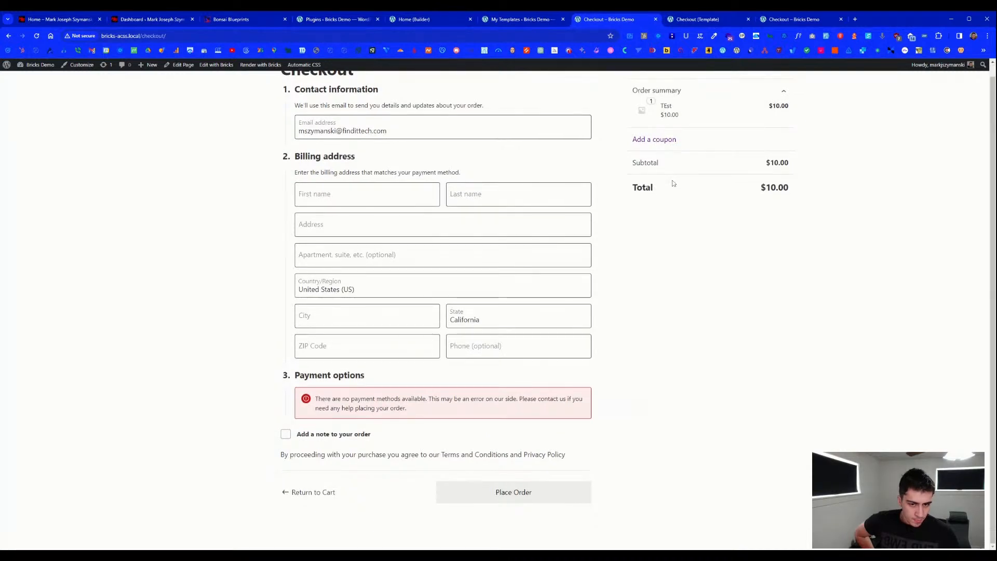
{"action": "left_click", "coordinate": [682, 23]}
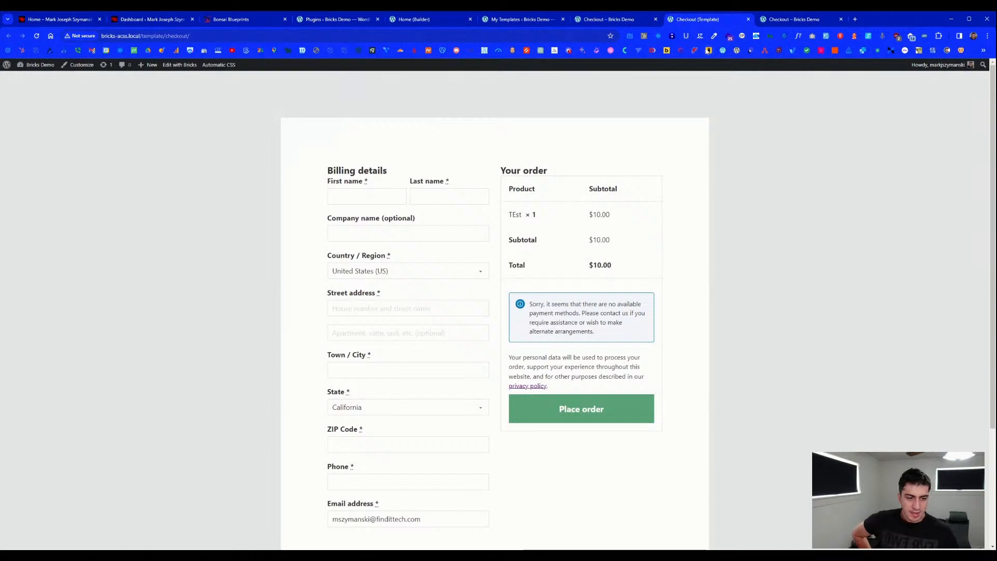
{"action": "scroll", "coordinate": [672, 95], "scroll_direction": "down", "scroll_amount": 3}
{"action": "scroll", "coordinate": [672, 96], "scroll_direction": "up", "scroll_amount": 2}
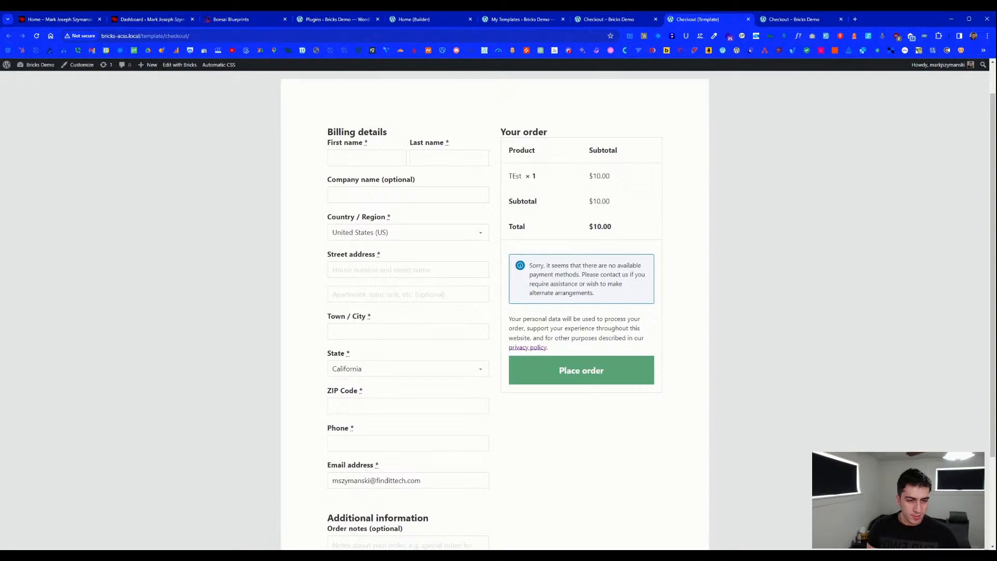
{"action": "left_click", "coordinate": [595, 19]}
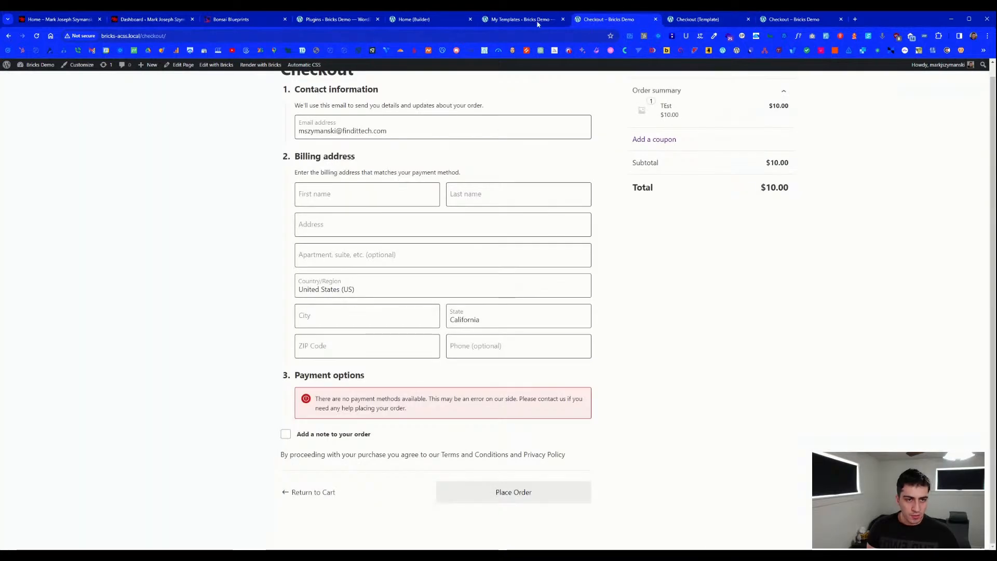
- Create a new Bricks template titled Cart, set its type to WooCommerce - Cart and publish it
{"action": "left_click", "coordinate": [448, 20]}
{"action": "left_click", "coordinate": [510, 19]}
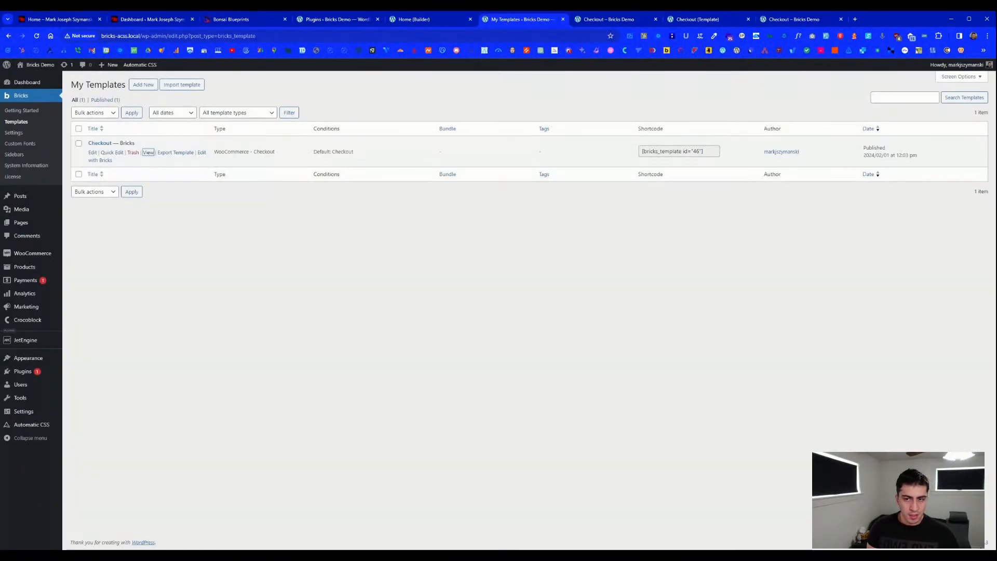
{"action": "left_click", "coordinate": [143, 85]}
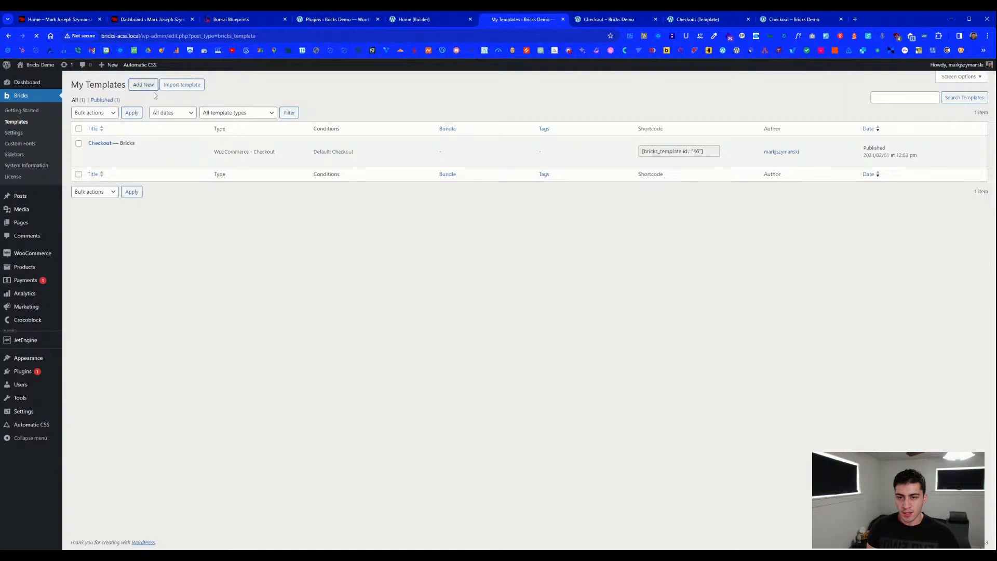
{"action": "type", "text": "CArt"}
{"action": "key", "text": "BackSpace"}
{"action": "key", "text": "BackSpace"}
{"action": "key", "text": "BackSpace"}
{"action": "type", "text": "art"}
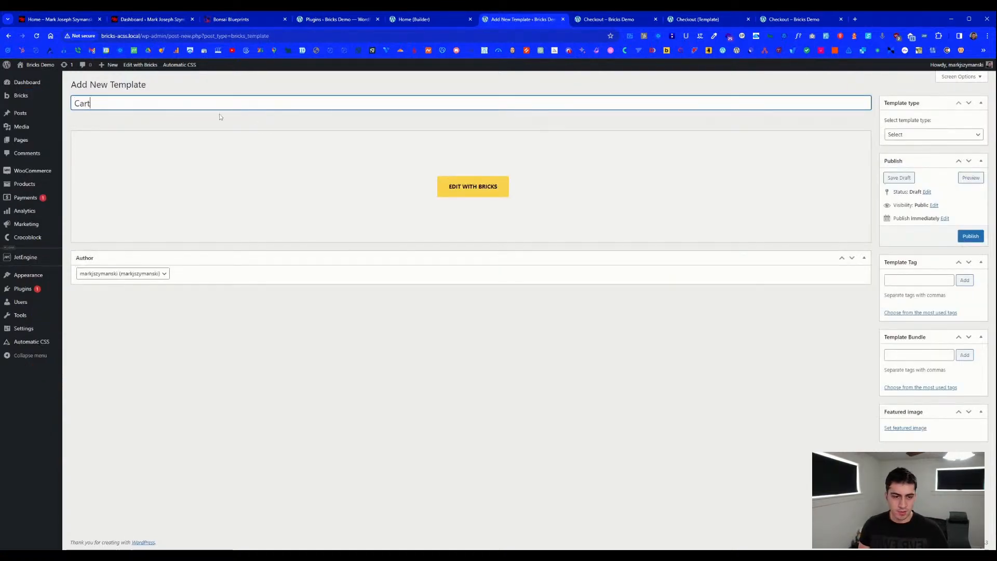
{"action": "left_click", "coordinate": [936, 135]}
{"action": "left_click", "coordinate": [924, 230]}
{"action": "left_click", "coordinate": [970, 235]}
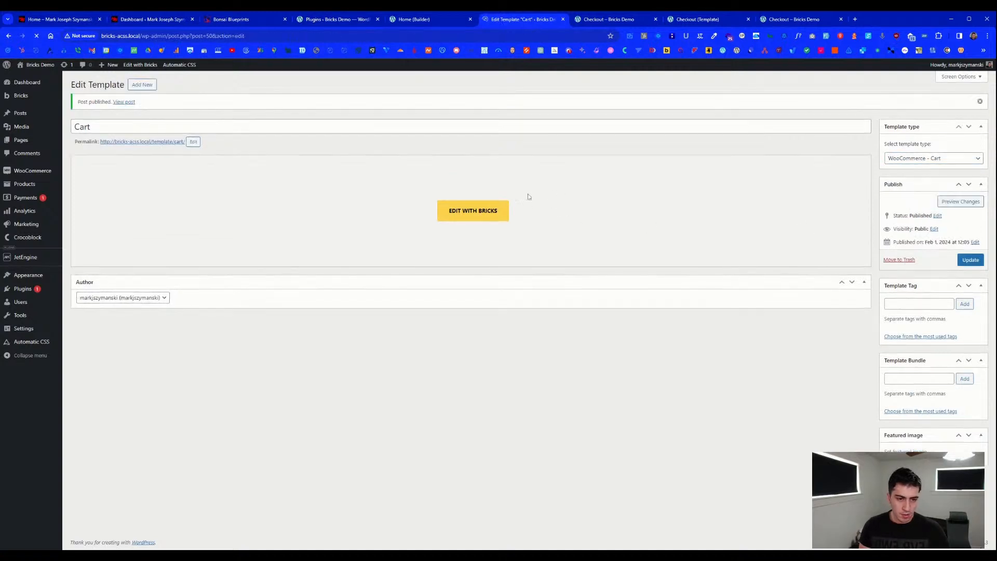
- Open the Cart template in the Bricks builder and add a section to its empty canvas
{"action": "left_click", "coordinate": [507, 215]}
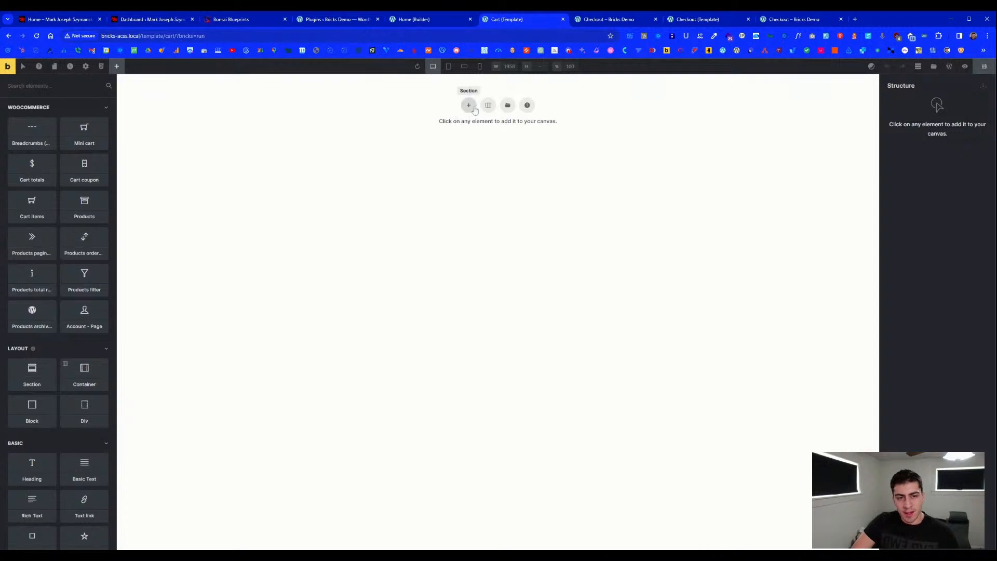
{"action": "left_click", "coordinate": [468, 105]}
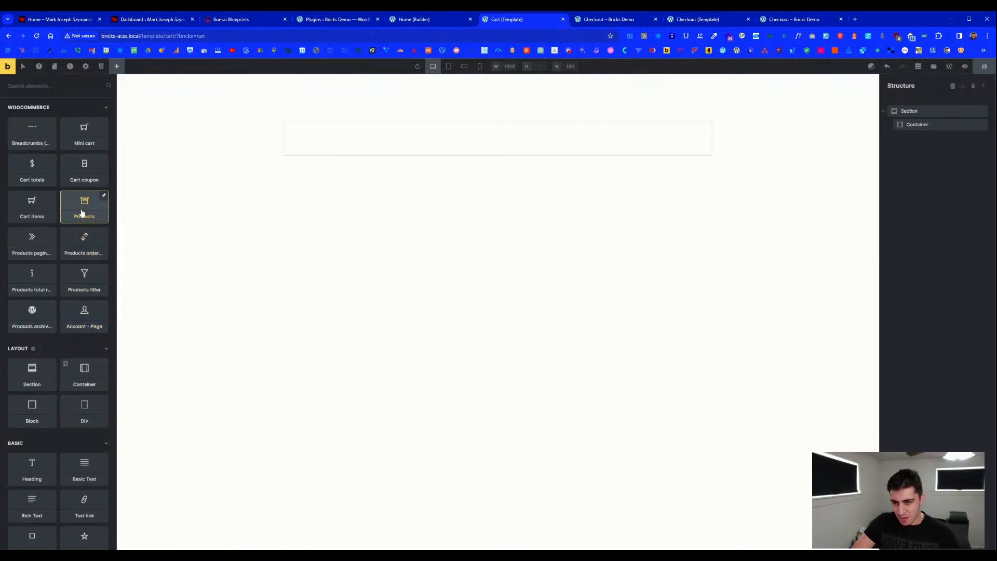
{"action": "left_click", "coordinate": [82, 212]}
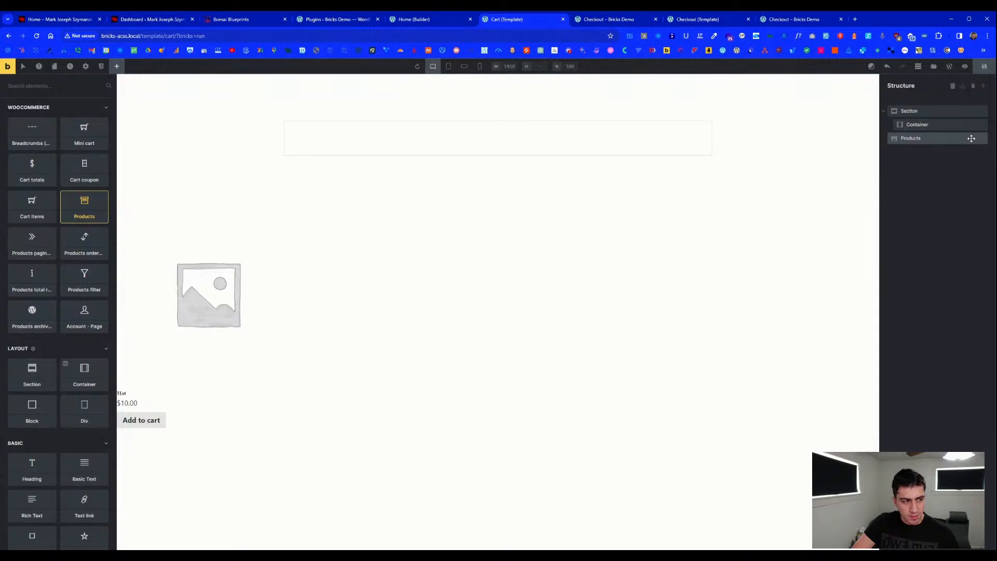
{"action": "left_click", "coordinate": [971, 140]}
{"action": "right_click", "coordinate": [972, 142]}
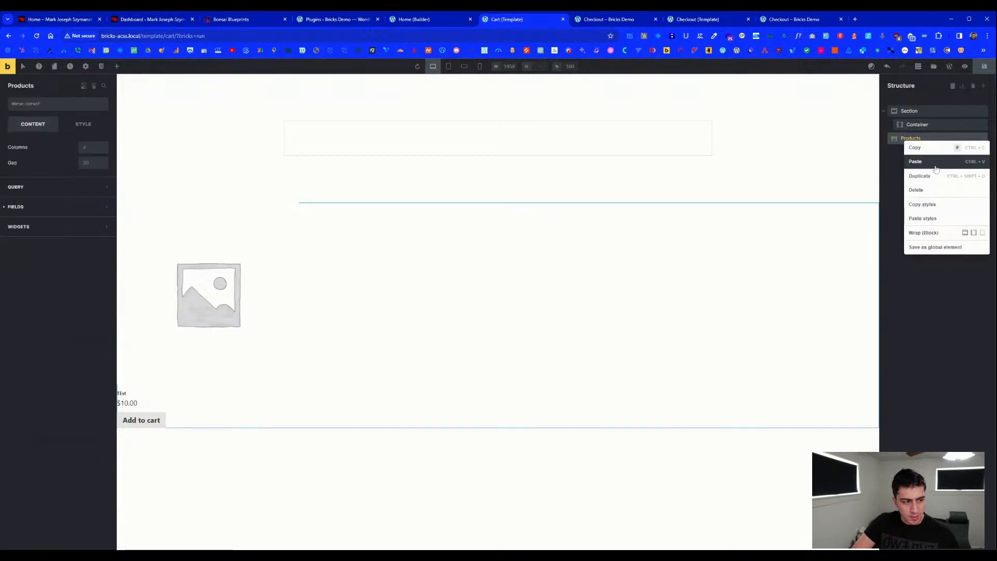
{"action": "left_click", "coordinate": [938, 191]}
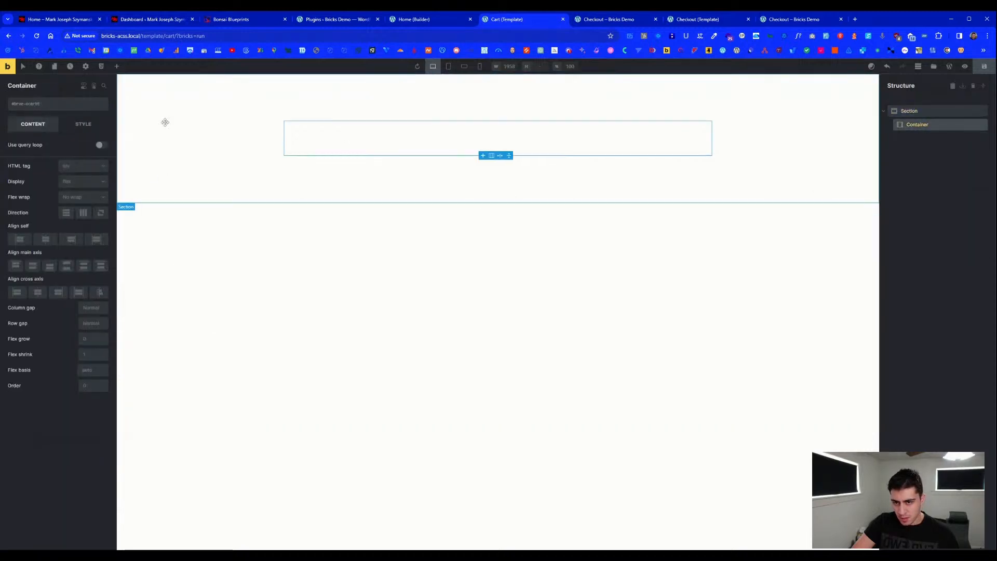
- Browse the elements available for the Cart template, including the WooCommerce and Product groups
{"action": "left_click", "coordinate": [118, 66]}
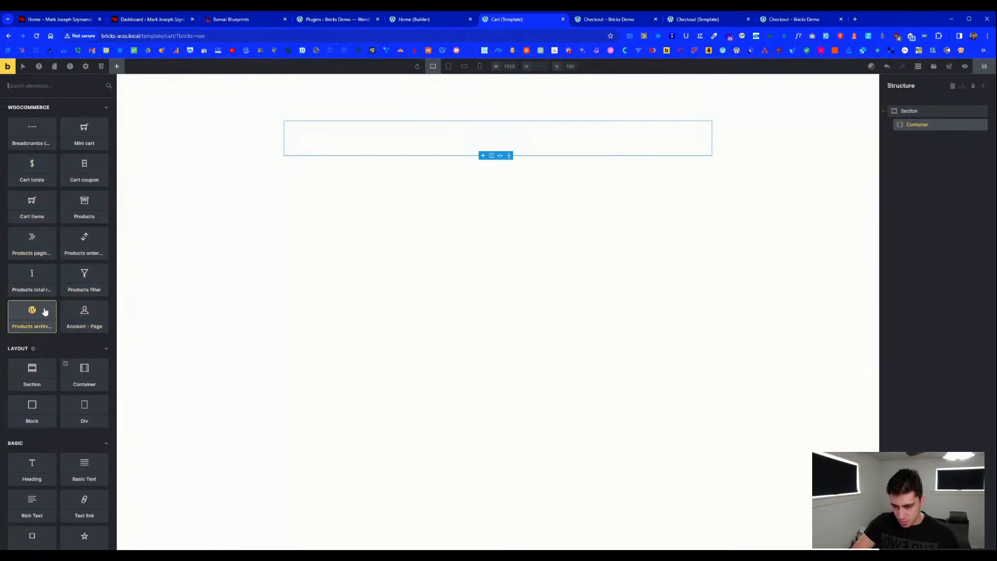
{"action": "scroll", "coordinate": [44, 311], "scroll_direction": "down", "scroll_amount": 1}
{"action": "scroll", "coordinate": [68, 241], "scroll_direction": "down", "scroll_amount": 15}
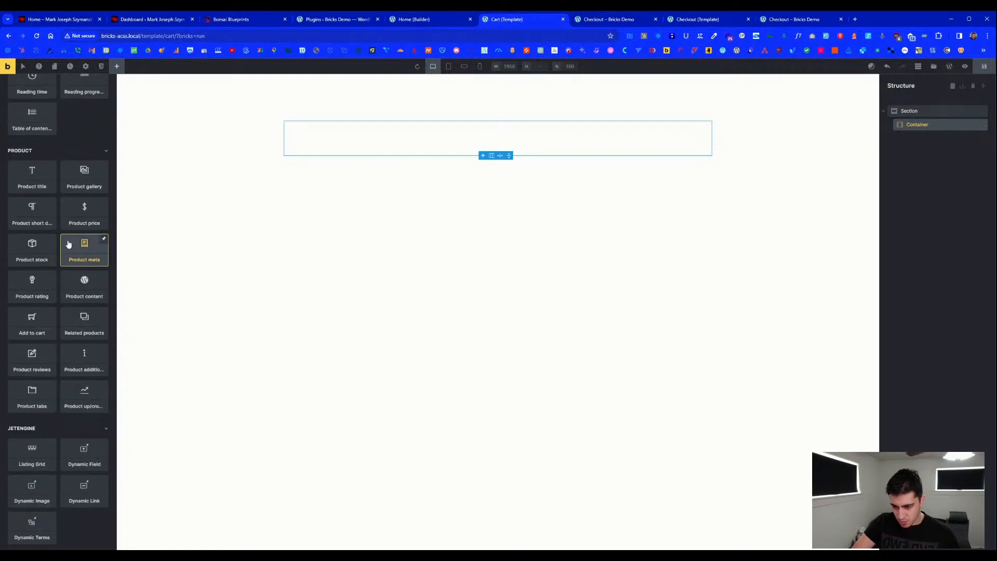
{"action": "scroll", "coordinate": [69, 244], "scroll_direction": "up", "scroll_amount": 3}
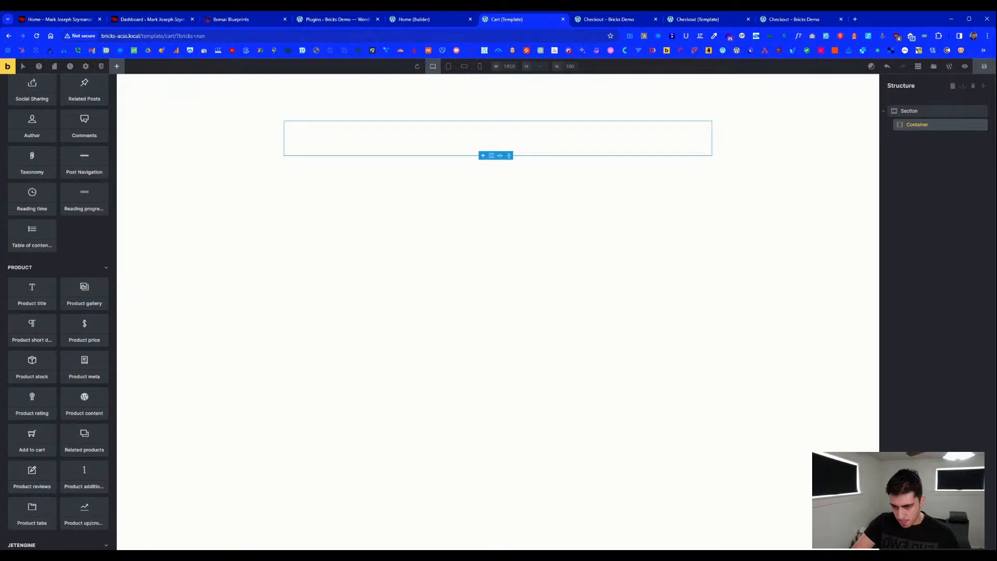
{"action": "scroll", "coordinate": [68, 244], "scroll_direction": "up", "scroll_amount": 12}
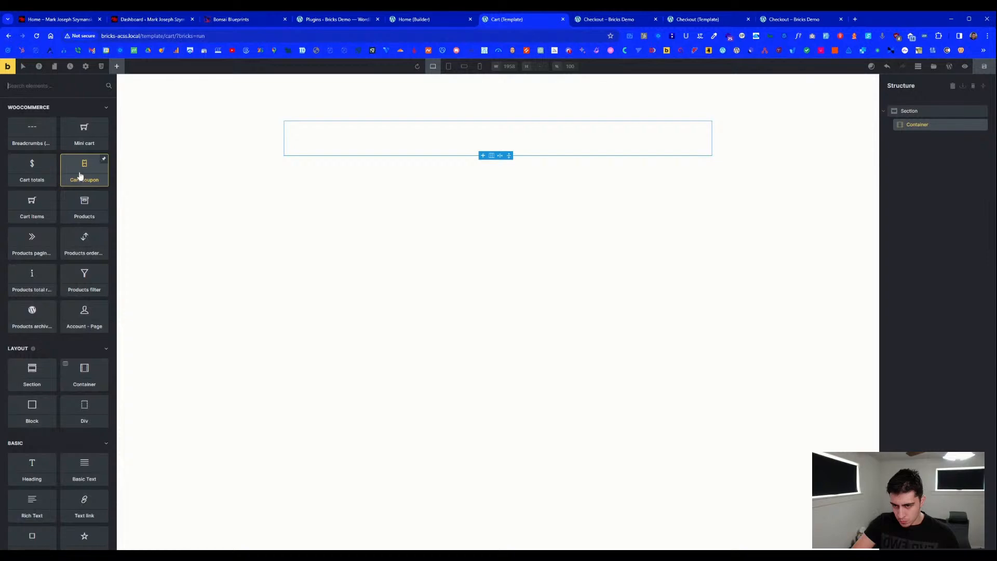
- Review the default checkout page, the Checkout template page and the full-width checkout page again
{"action": "left_click", "coordinate": [597, 20]}
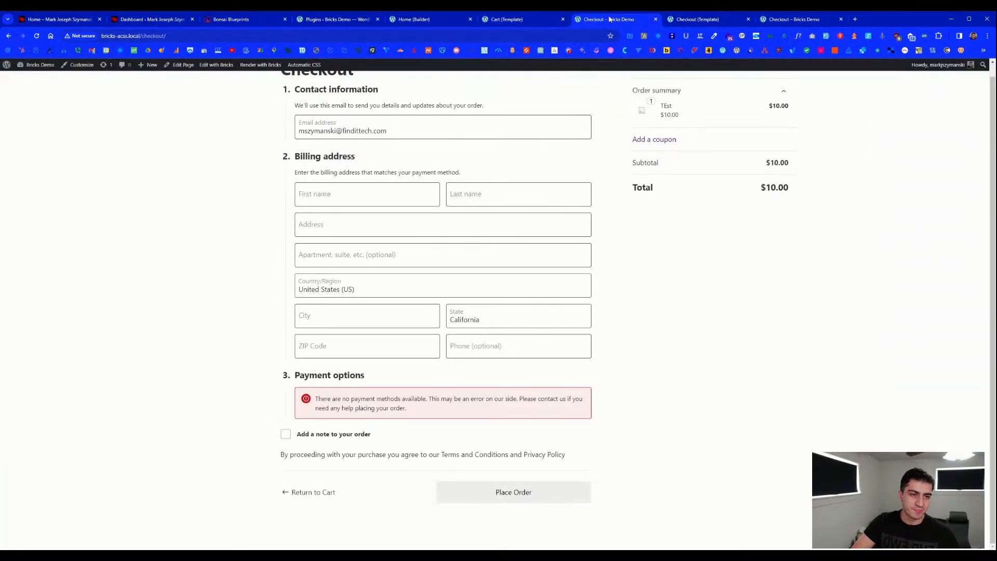
{"action": "left_click", "coordinate": [682, 22]}
{"action": "left_click", "coordinate": [795, 22]}
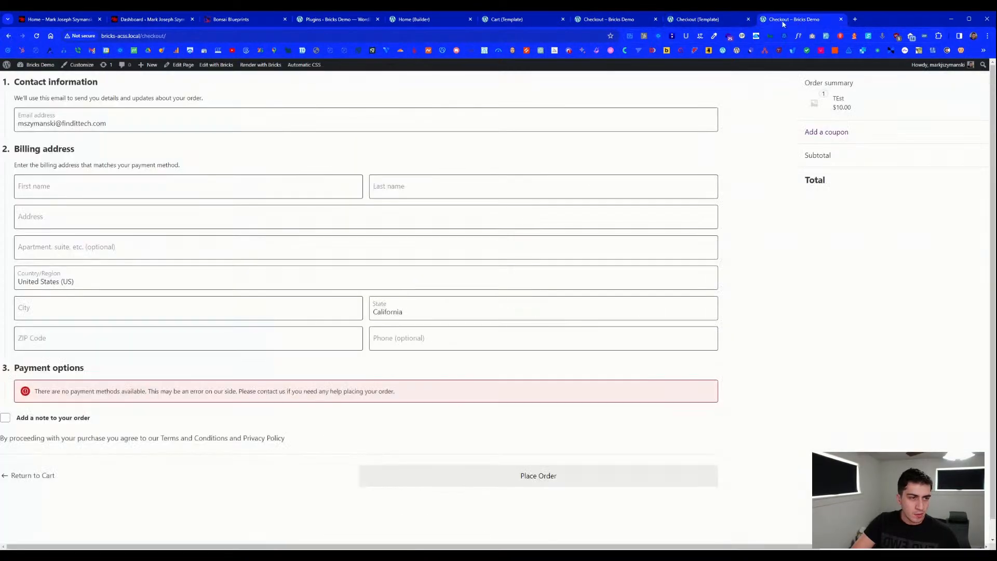
- In the Home page builder, collapse the structure tree and inspect Edo - Checkout down to its Checkout customer details element
{"action": "left_click", "coordinate": [445, 19]}
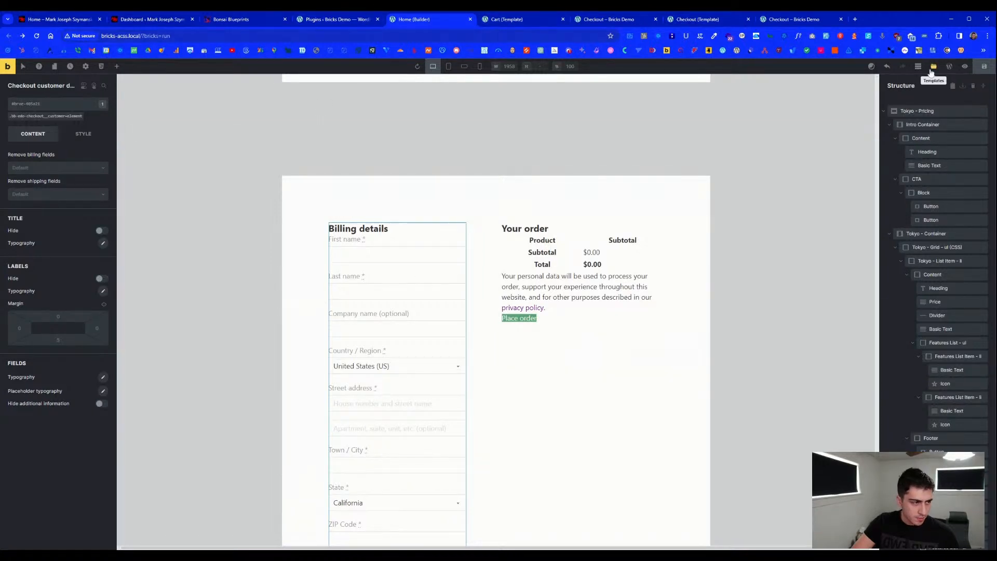
{"action": "left_click", "coordinate": [983, 87]}
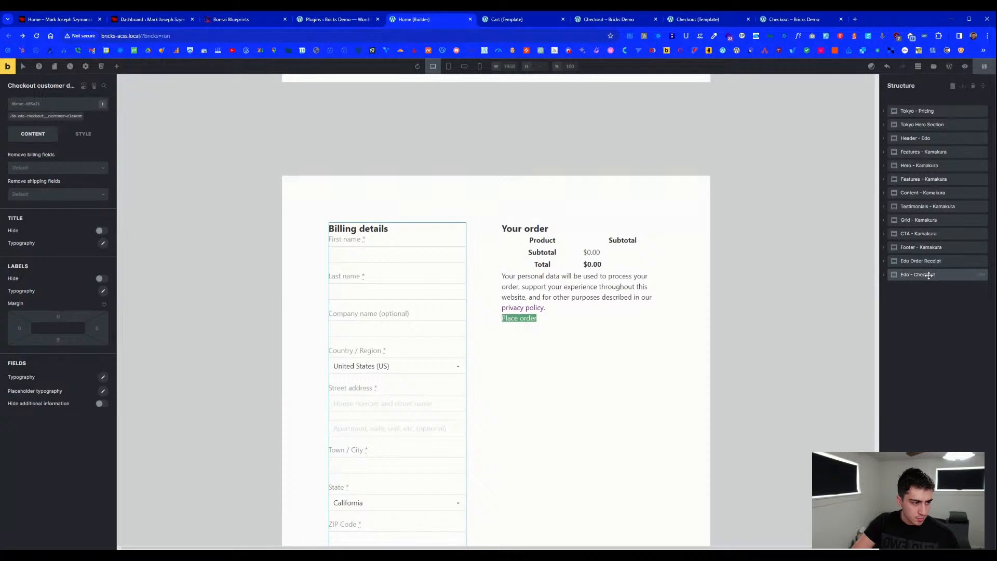
{"action": "left_click", "coordinate": [927, 275]}
{"action": "left_click", "coordinate": [882, 276]}
{"action": "left_click", "coordinate": [916, 289]}
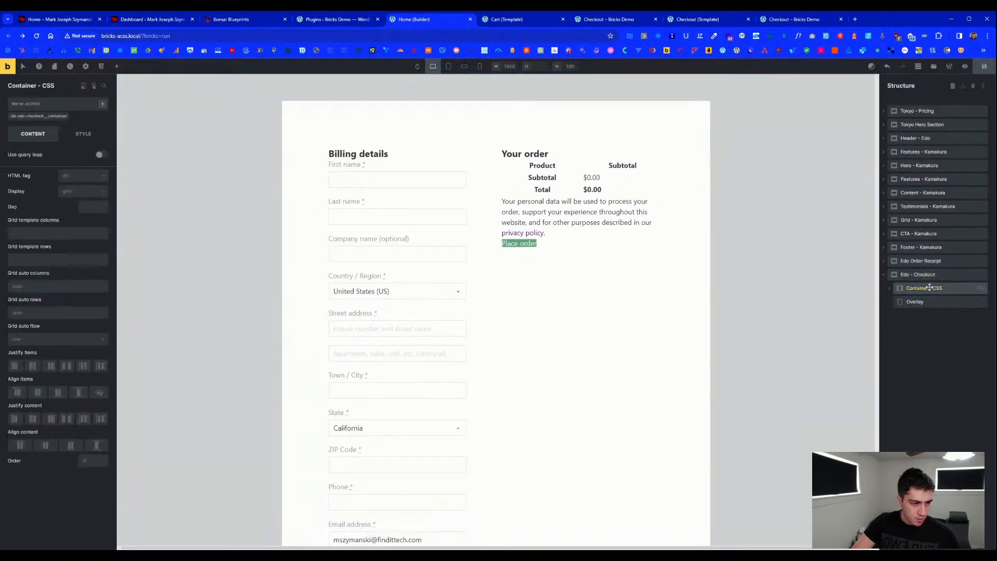
{"action": "left_click", "coordinate": [889, 288]}
{"action": "left_click", "coordinate": [906, 302]}
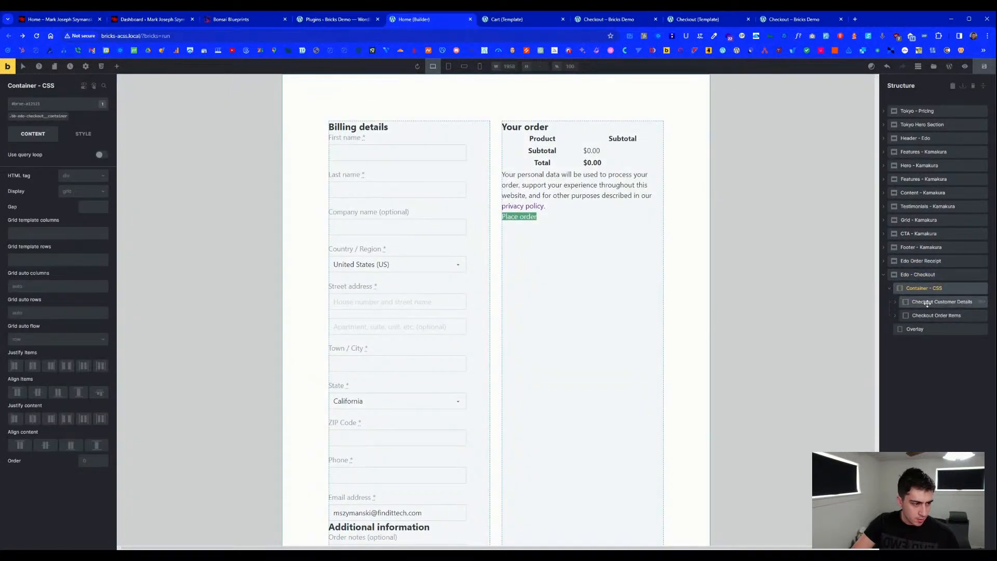
{"action": "left_click", "coordinate": [895, 302]}
{"action": "left_click", "coordinate": [906, 315]}
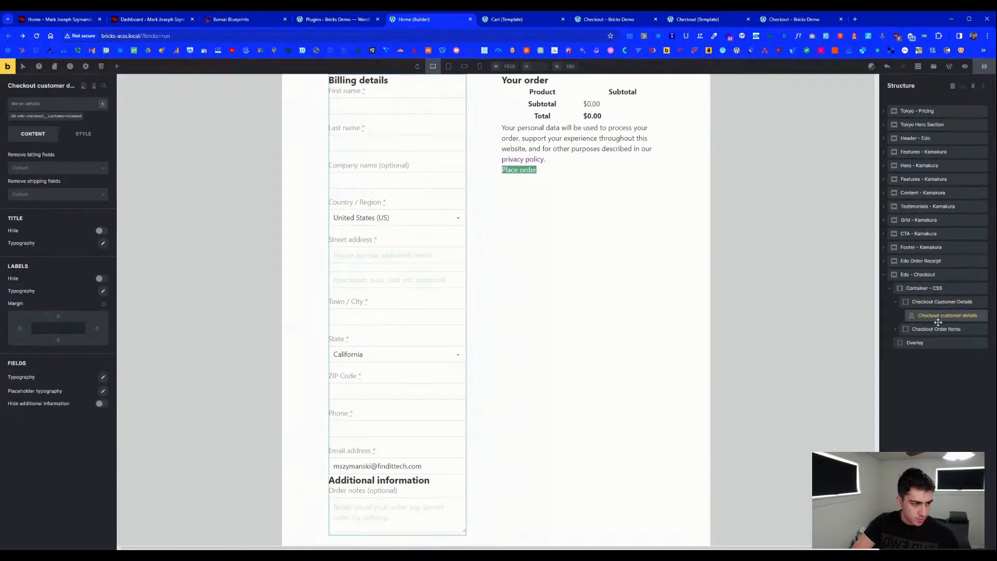
- Search the Home page's builder elements for "woo" and "che", clearing the search when finished
{"action": "left_click", "coordinate": [116, 66]}
{"action": "type", "text": "woo"}
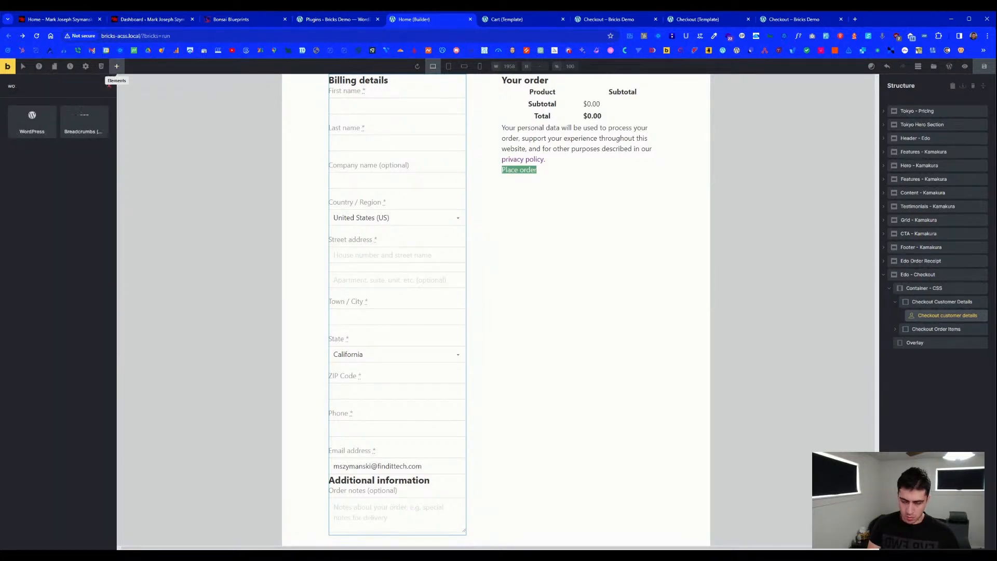
{"action": "key", "text": "BackSpace"}
{"action": "key", "text": "BackSpace"}
{"action": "key", "text": "BackSpace"}
{"action": "type", "text": "che"}
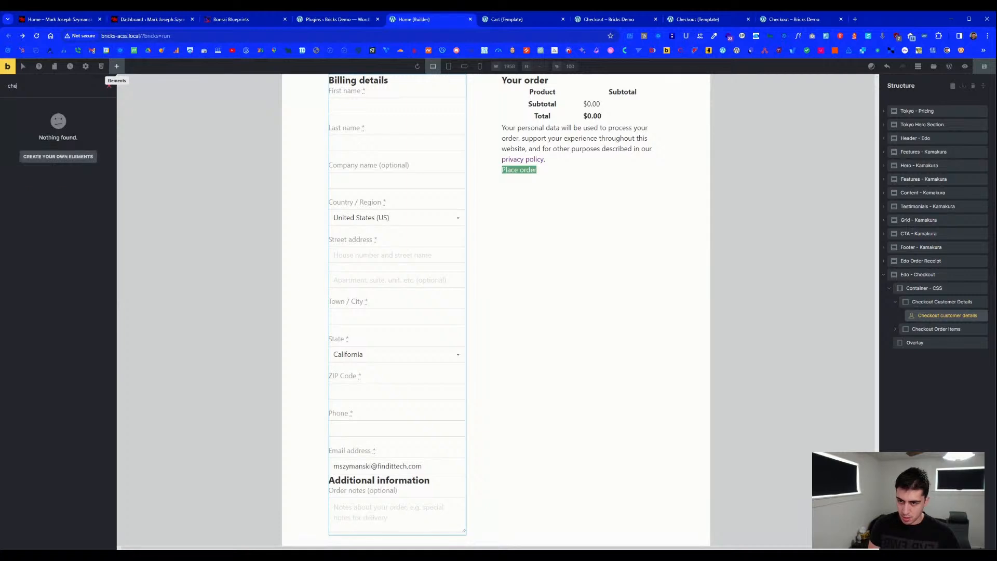
{"action": "key", "text": "BackSpace"}
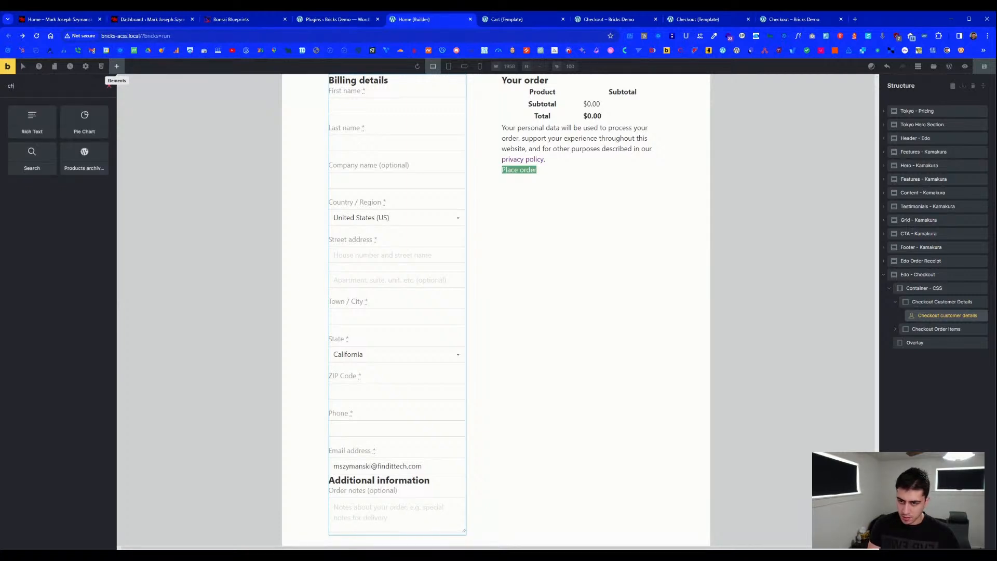
{"action": "key", "text": "BackSpace"}
{"action": "key", "text": "BackSpace"}
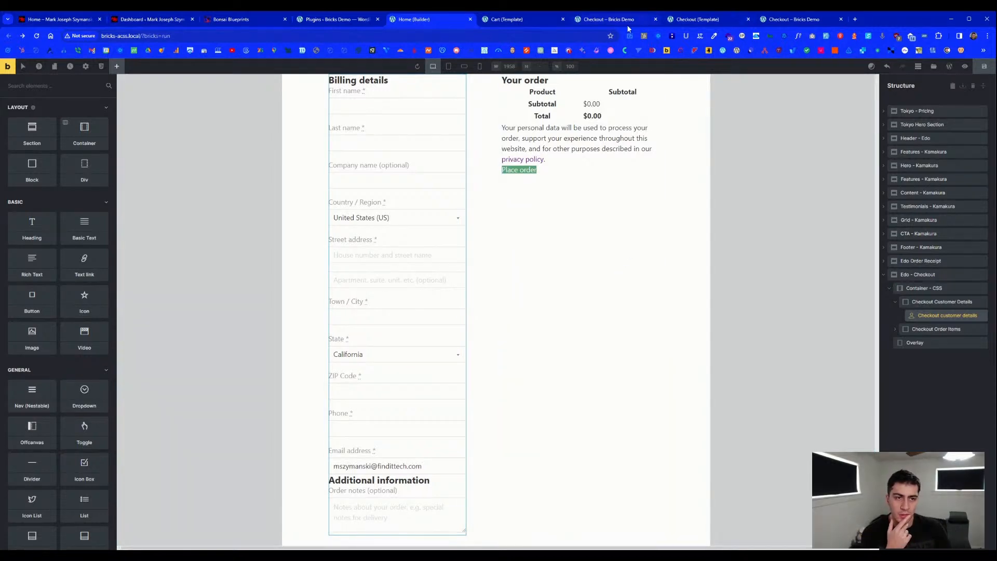
- Inspect Edo - Checkout's customer details, order review settings and Overlay, and return to the Cart template's builder
{"action": "left_click", "coordinate": [930, 317]}
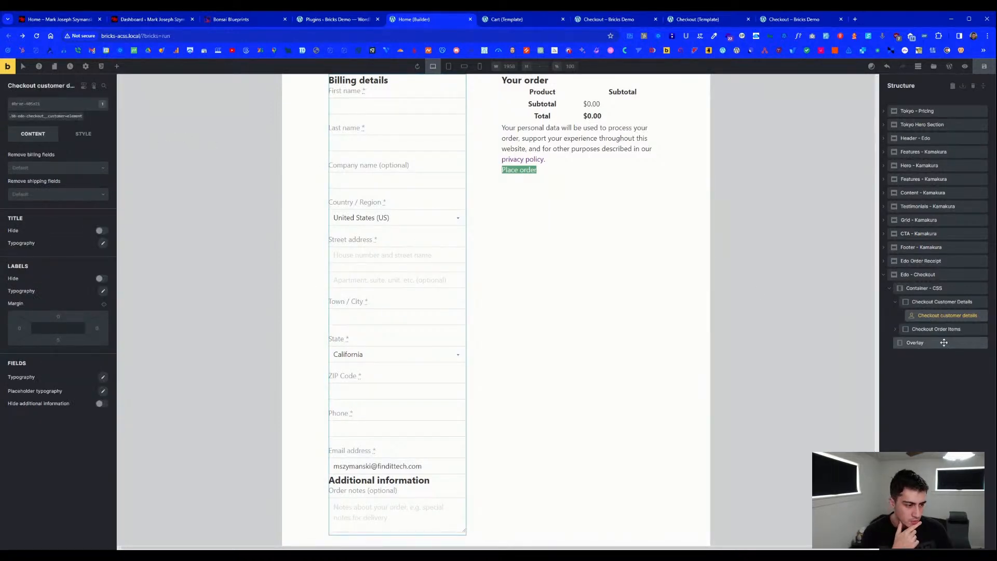
{"action": "left_click", "coordinate": [896, 329]}
{"action": "left_click", "coordinate": [922, 342]}
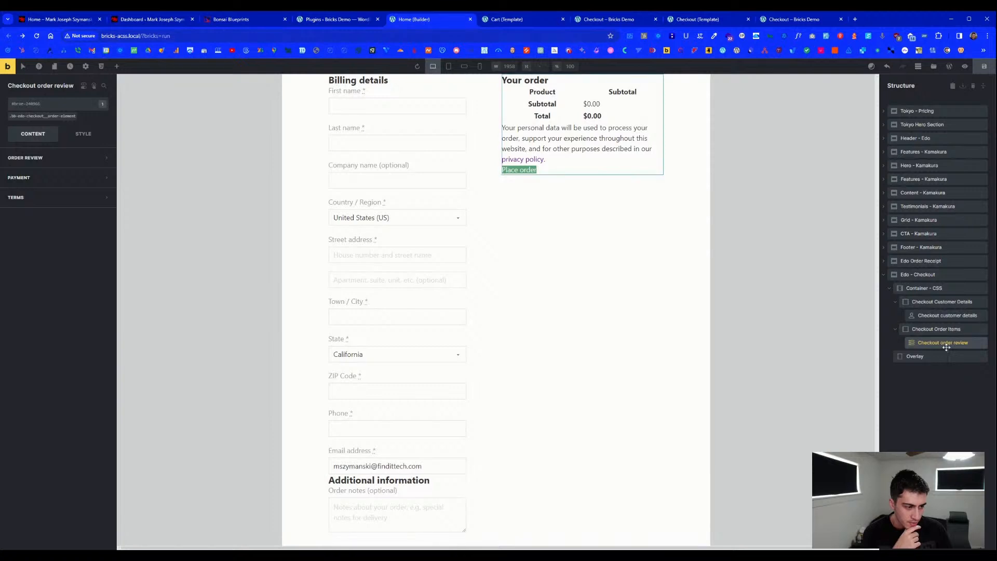
{"action": "scroll", "coordinate": [675, 275], "scroll_direction": "up", "scroll_amount": 2}
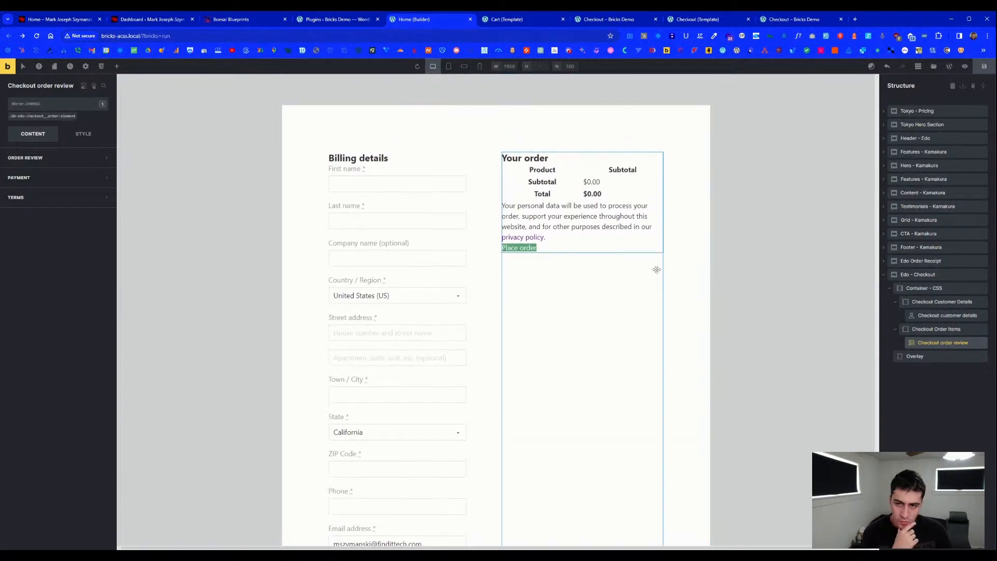
{"action": "left_click", "coordinate": [70, 158]}
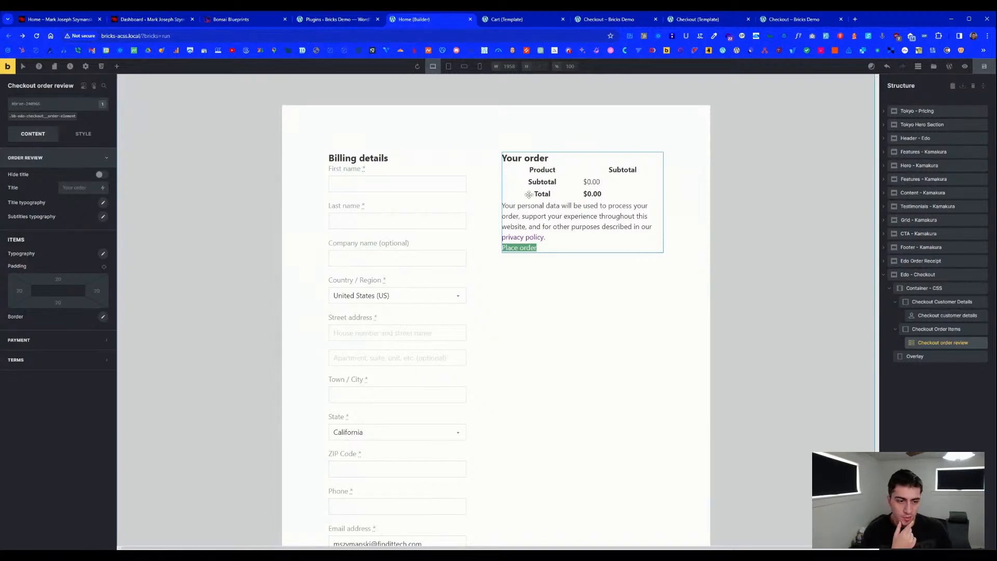
{"action": "left_click", "coordinate": [921, 356]}
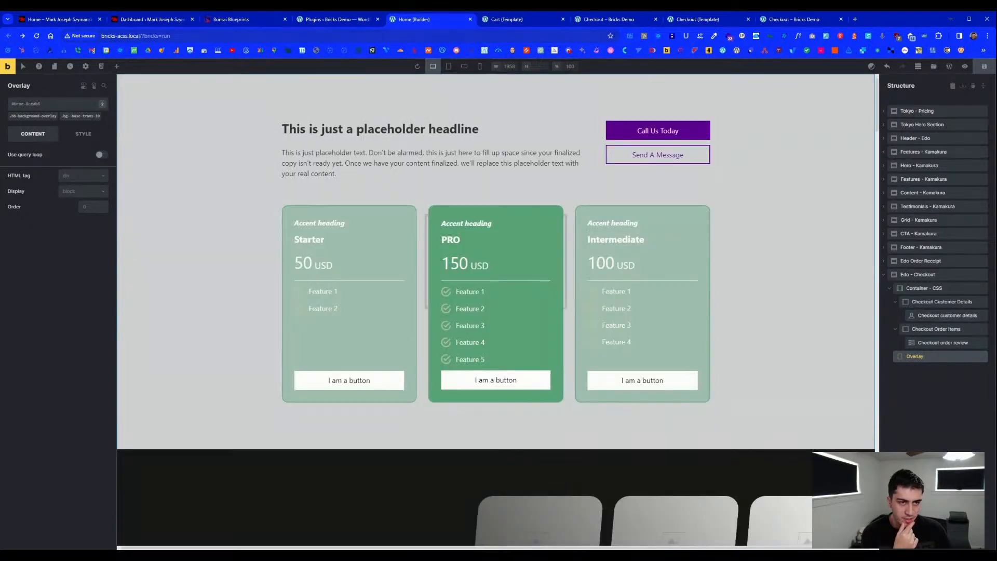
{"action": "left_click", "coordinate": [540, 20]}
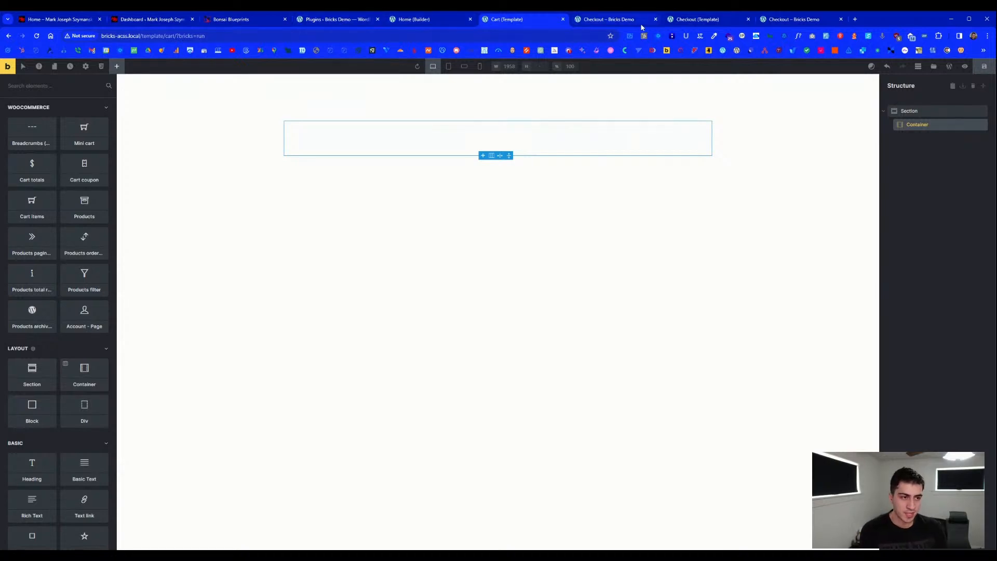
- Look over the Checkout template page once more and return to the Home page's builder
{"action": "left_click", "coordinate": [635, 25]}
{"action": "key", "text": "ctrl+Tab"}
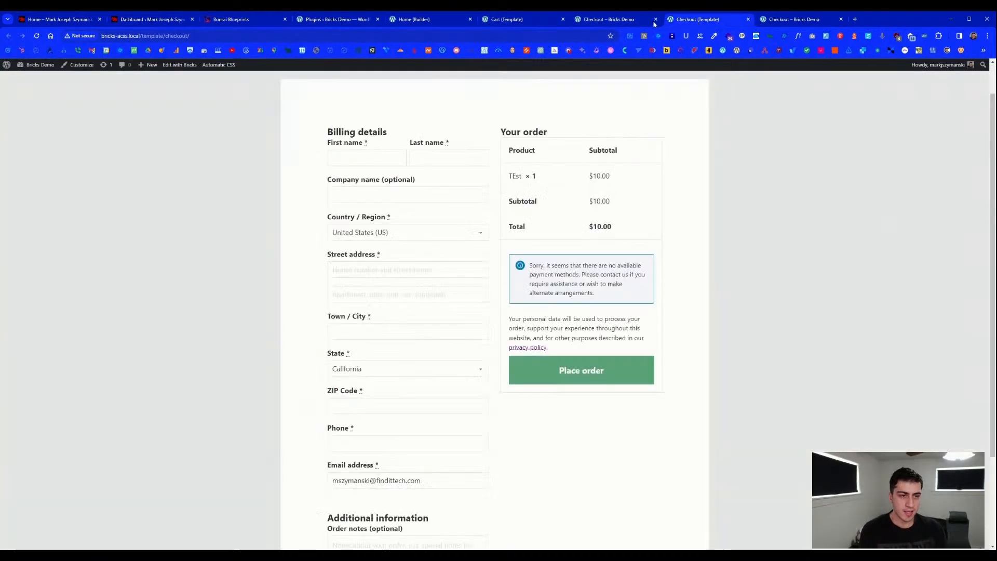
{"action": "left_click", "coordinate": [410, 24]}
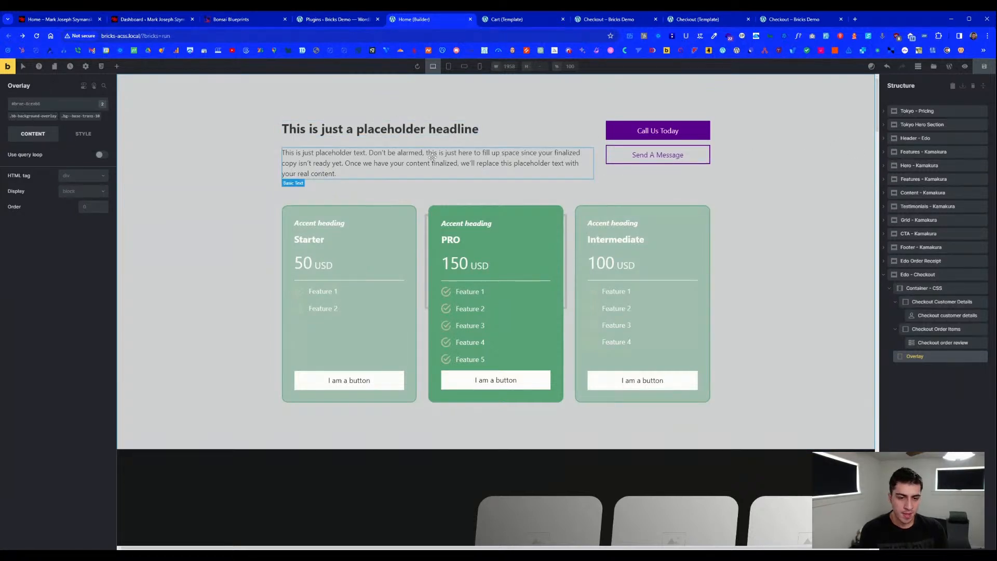
- Examine the pricing section's placeholder text and the image grid of the hero section beneath it
{"action": "left_click", "coordinate": [404, 152]}
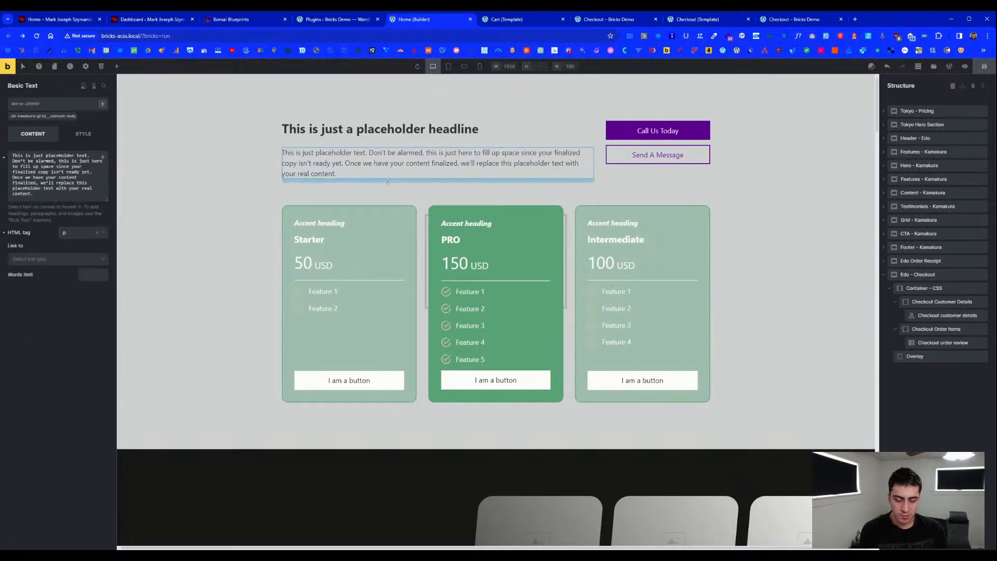
{"action": "scroll", "coordinate": [389, 179], "scroll_direction": "down", "scroll_amount": 5}
{"action": "scroll", "coordinate": [388, 179], "scroll_direction": "down", "scroll_amount": 3}
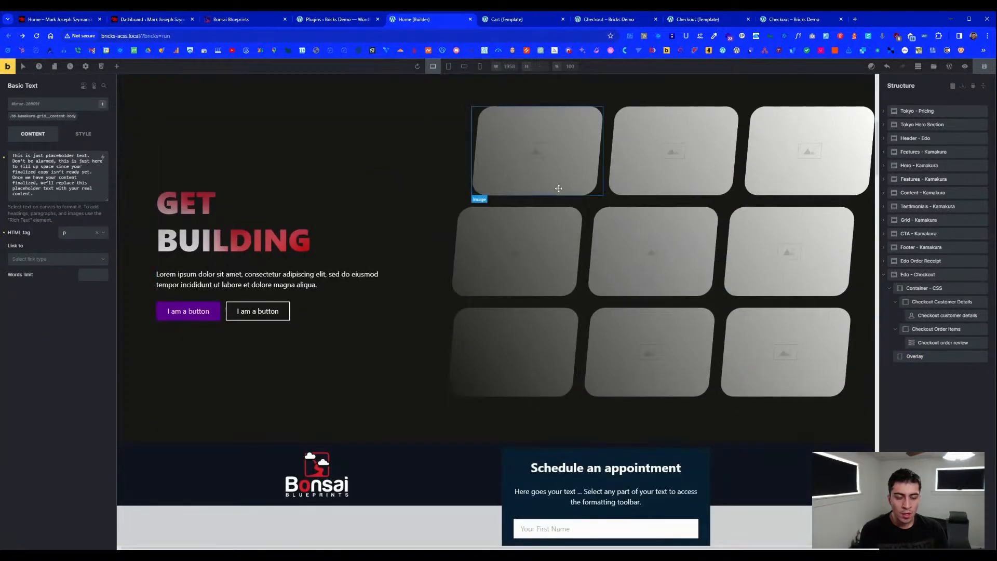
{"action": "scroll", "coordinate": [271, 135], "scroll_direction": "up", "scroll_amount": 1}
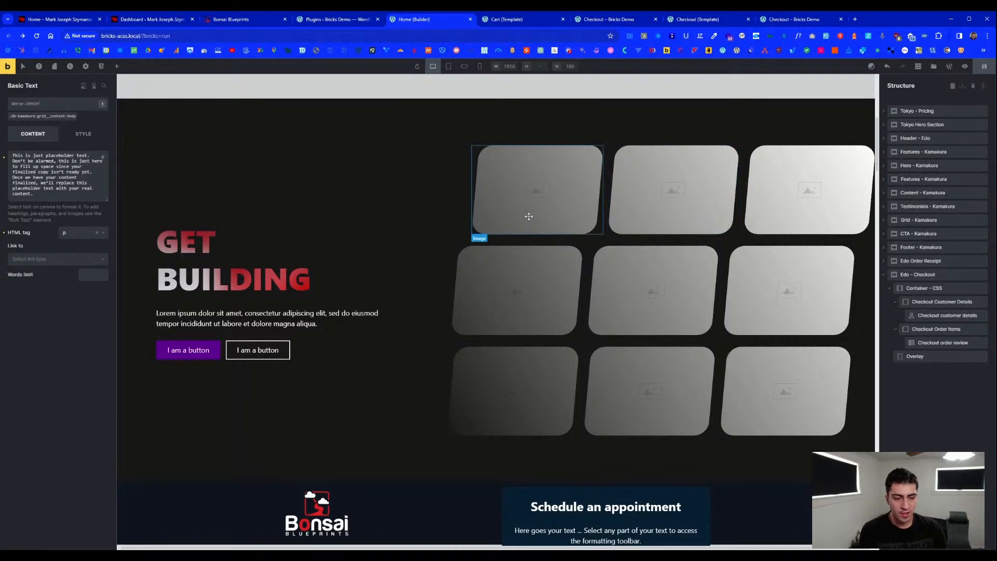
{"action": "left_click", "coordinate": [513, 283]}
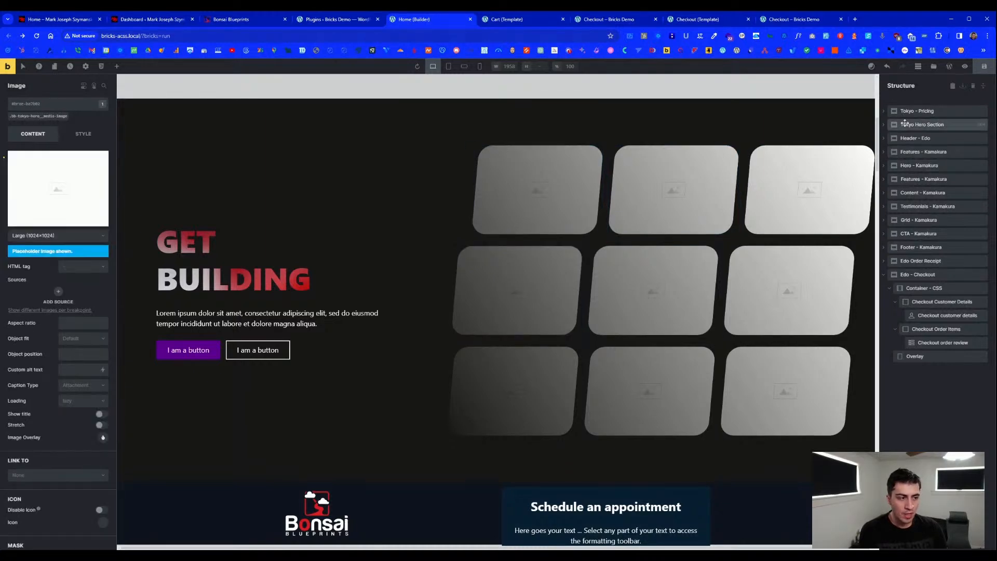
- Delete the Tokyo - Pricing section from the Home page
{"action": "left_click", "coordinate": [933, 112]}
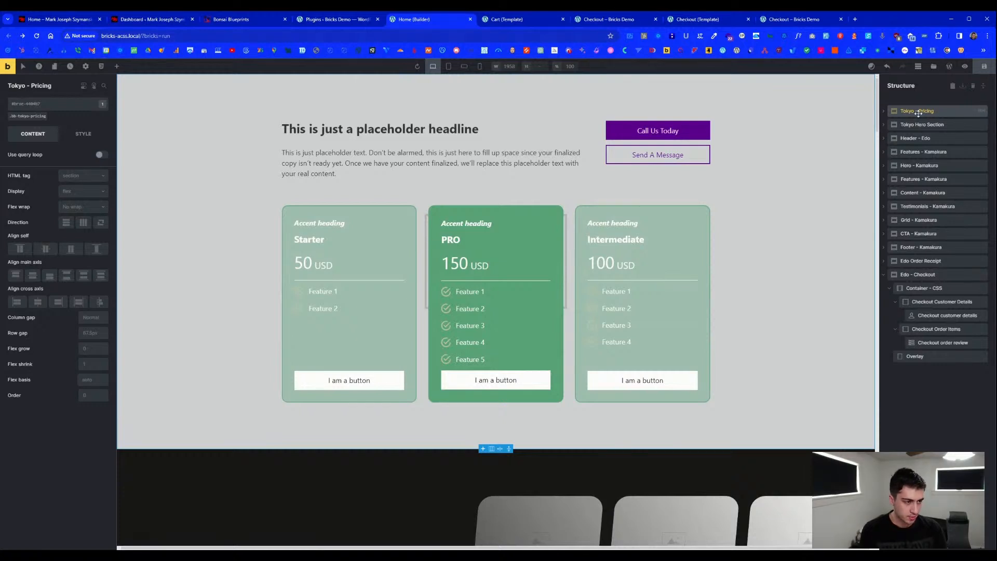
{"action": "right_click", "coordinate": [963, 109]}
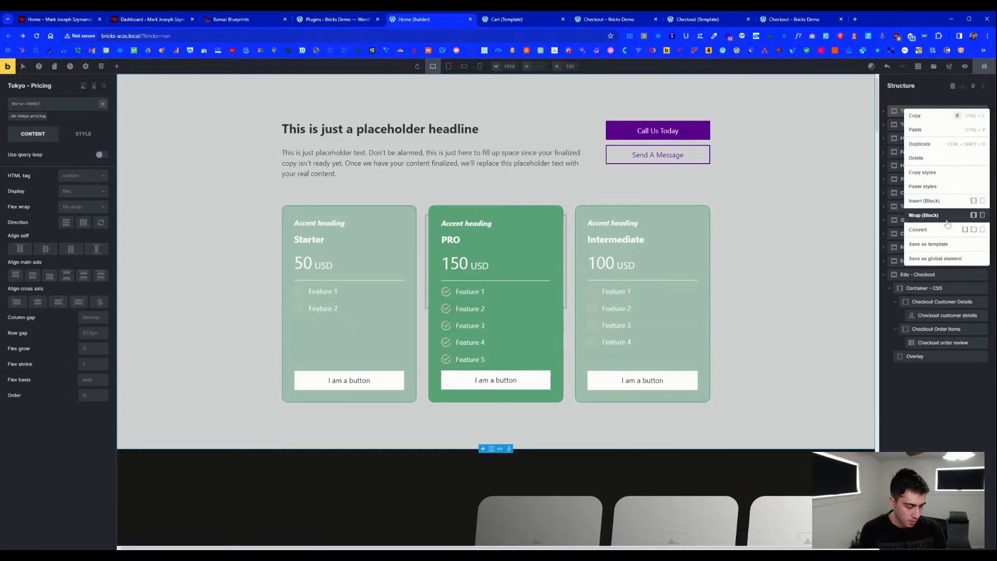
{"action": "left_click", "coordinate": [944, 157]}
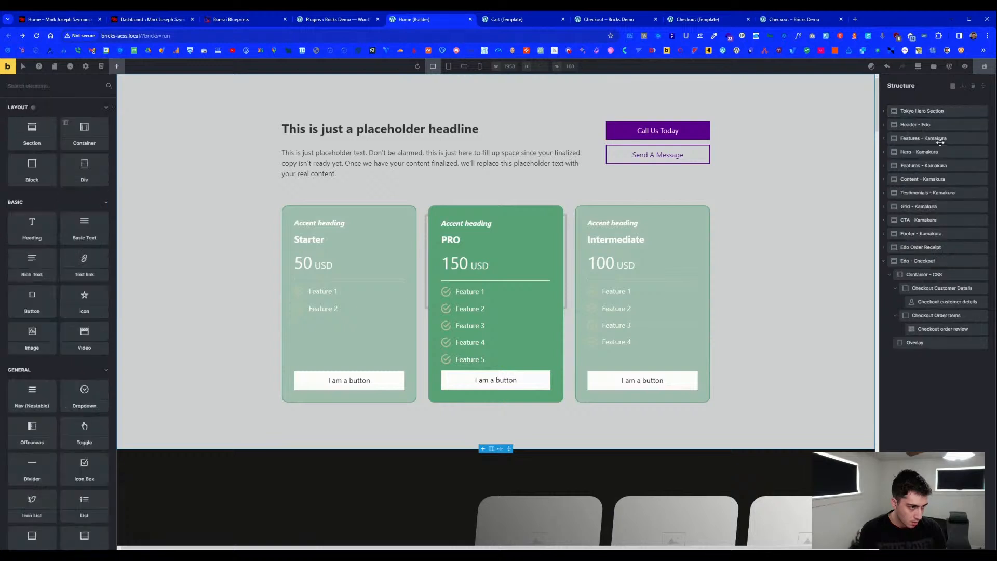
- Expand the Tokyo Hero Section and inspect the bb-tokyo-hero class and its Container's bb-tokyo-hero__container class settings
{"action": "left_click", "coordinate": [922, 111]}
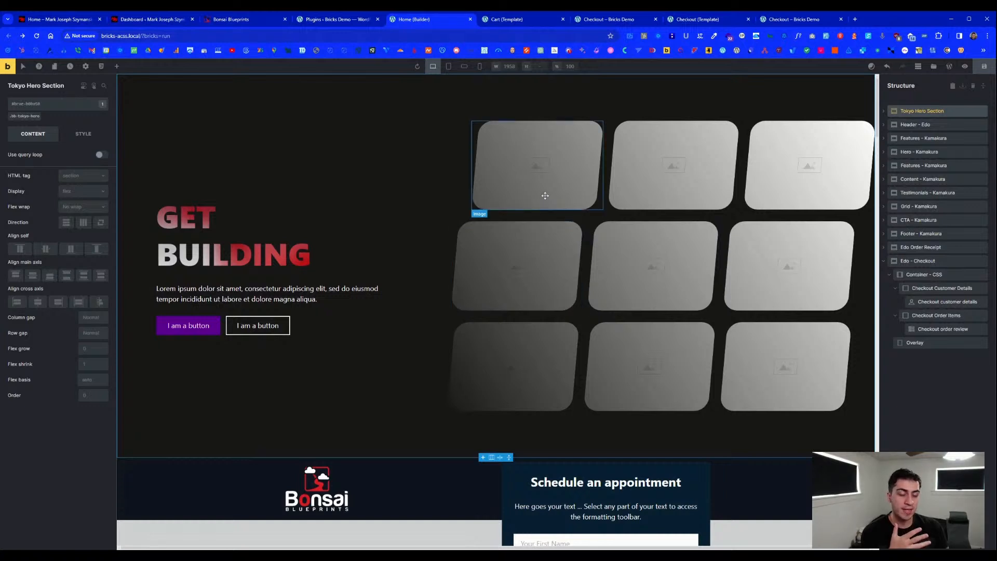
{"action": "left_click", "coordinate": [884, 111]}
{"action": "left_click", "coordinate": [903, 125]}
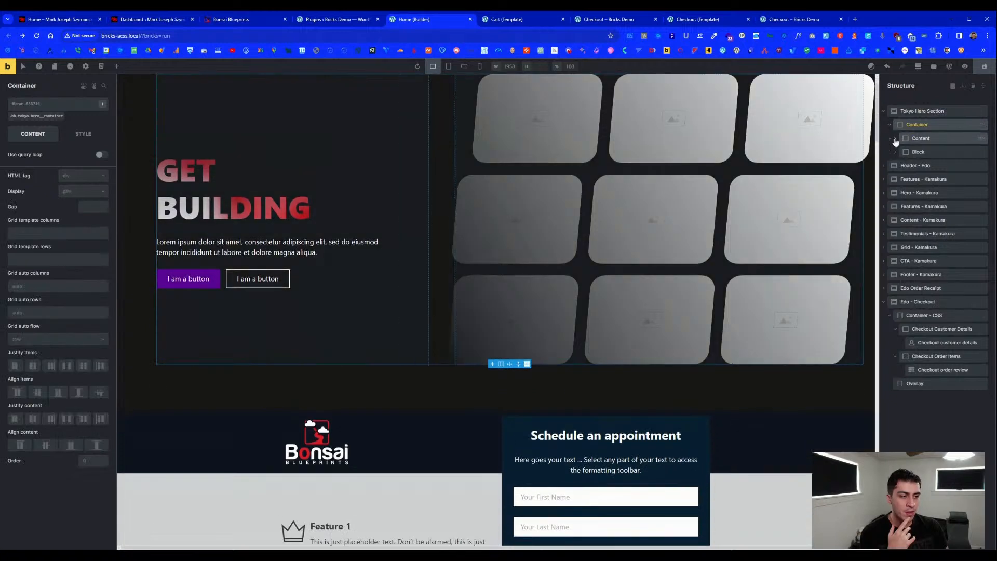
{"action": "scroll", "coordinate": [512, 212], "scroll_direction": "up", "scroll_amount": 2}
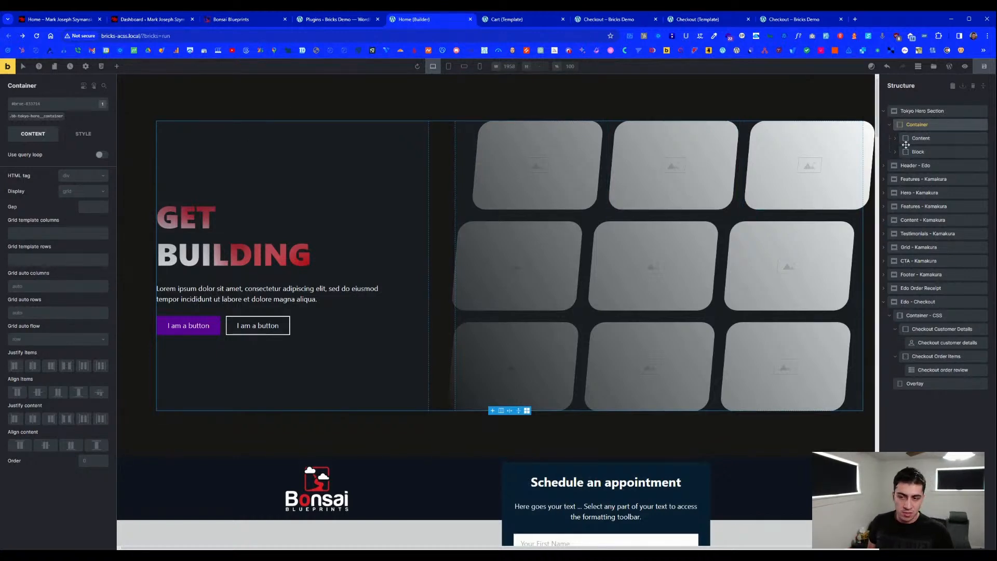
{"action": "left_click", "coordinate": [926, 111]}
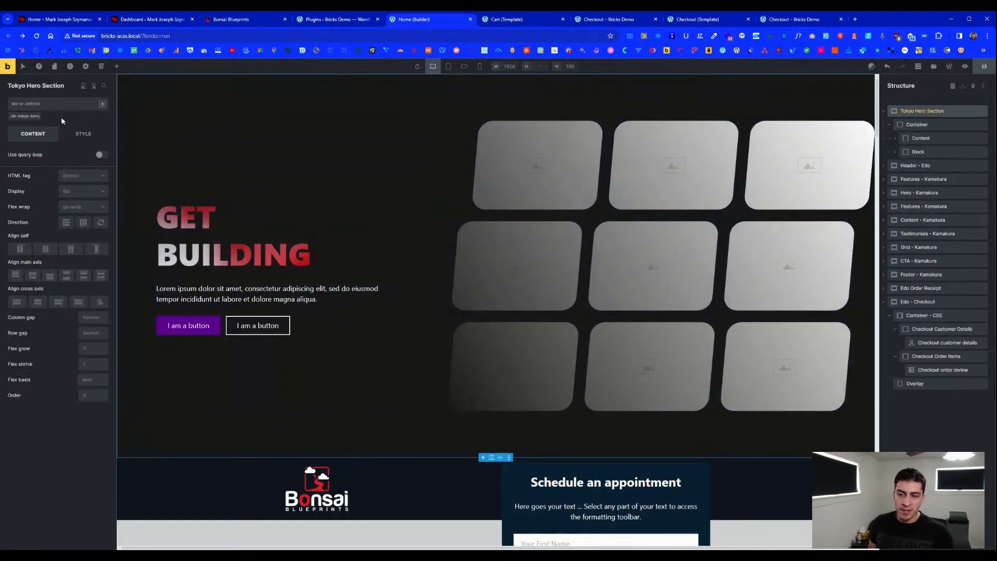
{"action": "left_click", "coordinate": [25, 116]}
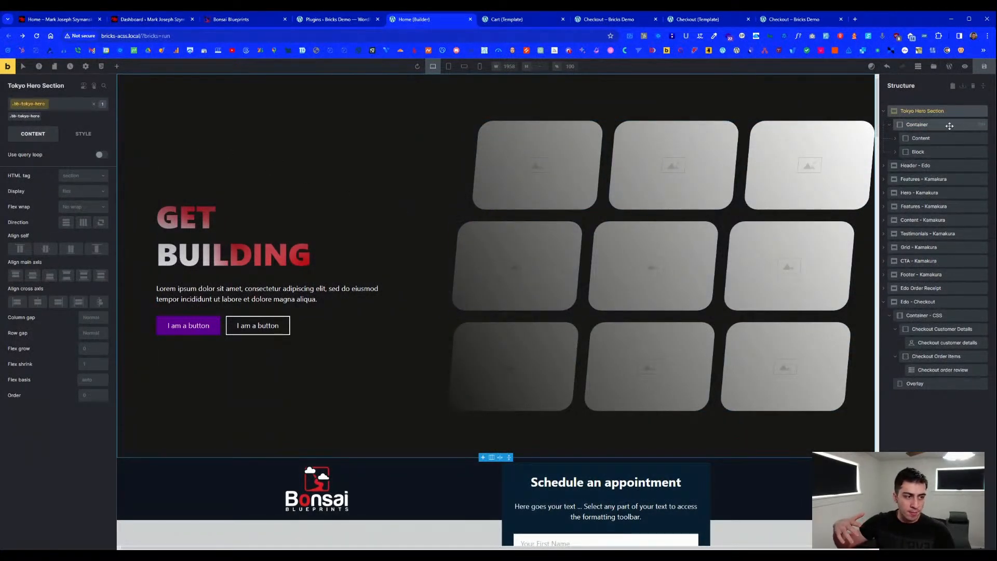
{"action": "left_click", "coordinate": [916, 124]}
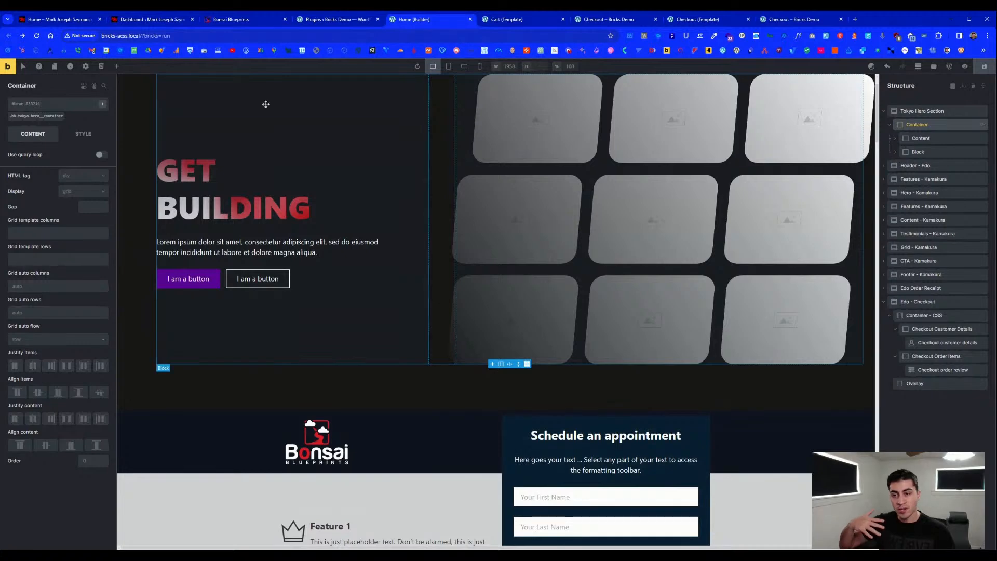
{"action": "left_click", "coordinate": [51, 119]}
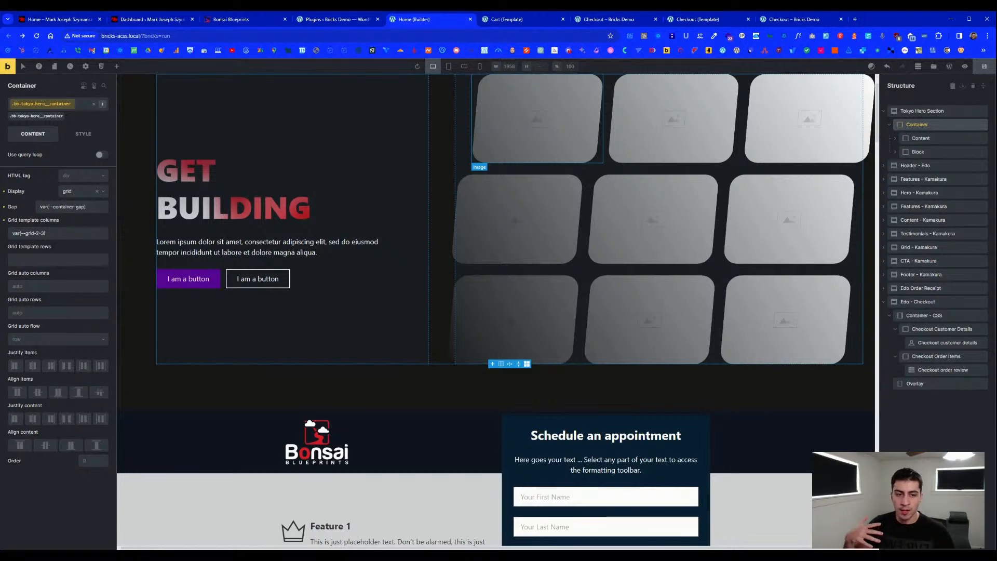
- Select a hero grid image and expand the hero's Block and Media (CSS) elements to show the nested media containers
{"action": "left_click", "coordinate": [541, 135]}
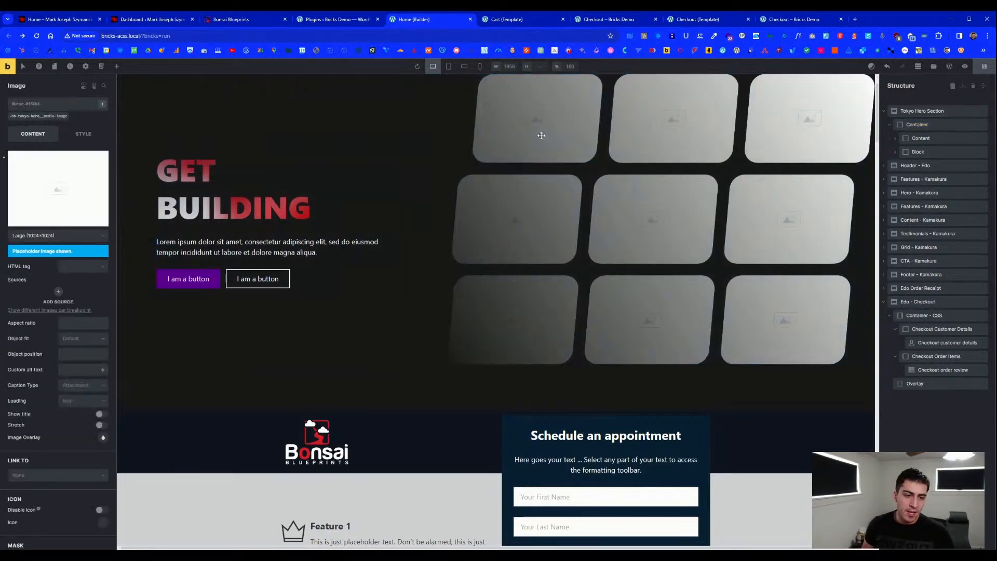
{"action": "left_click", "coordinate": [897, 154]}
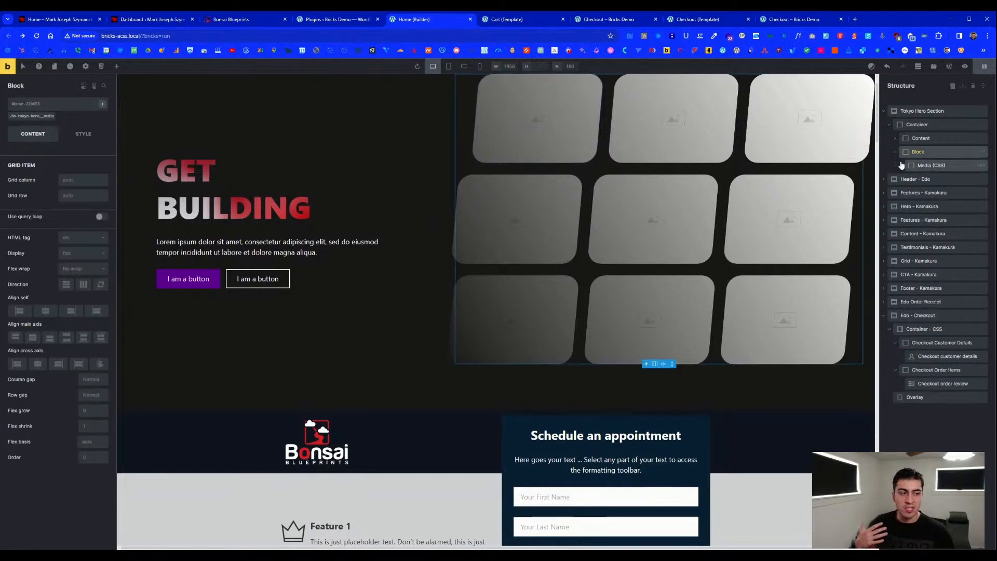
{"action": "left_click", "coordinate": [902, 165]}
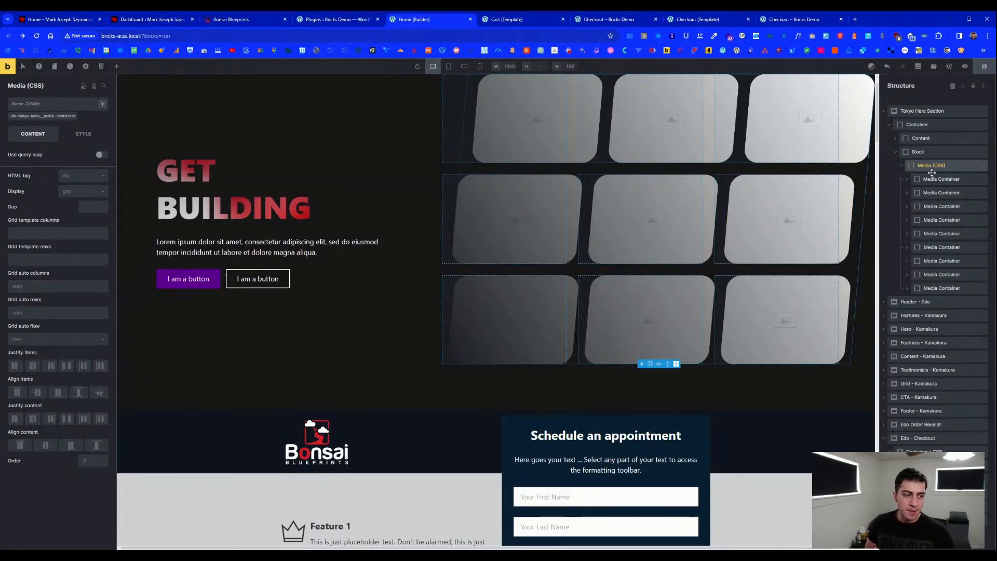
- Delete the last three Media Container elements from the Tokyo hero's Media (CSS) grid
{"action": "left_click", "coordinate": [946, 275]}
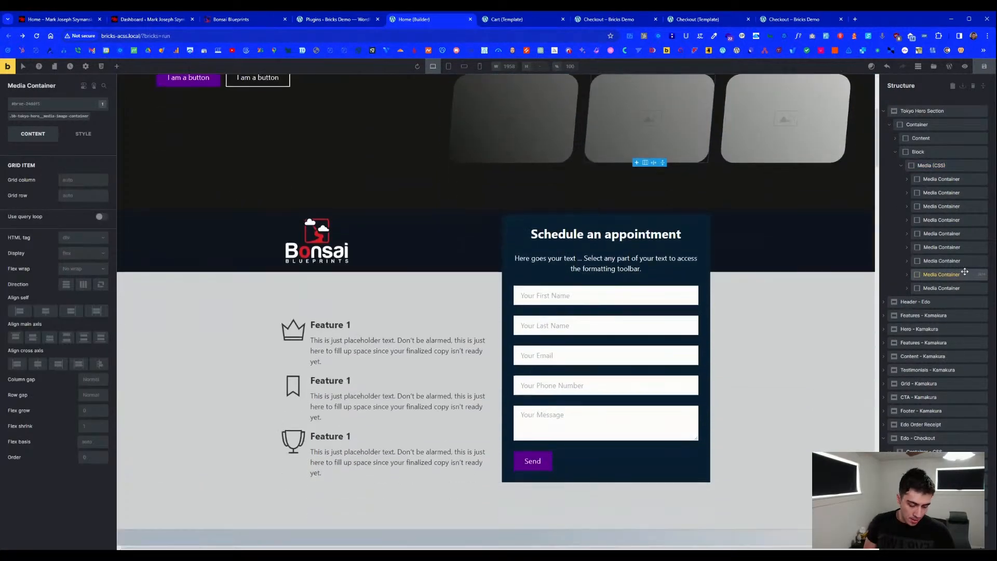
{"action": "right_click", "coordinate": [957, 270]}
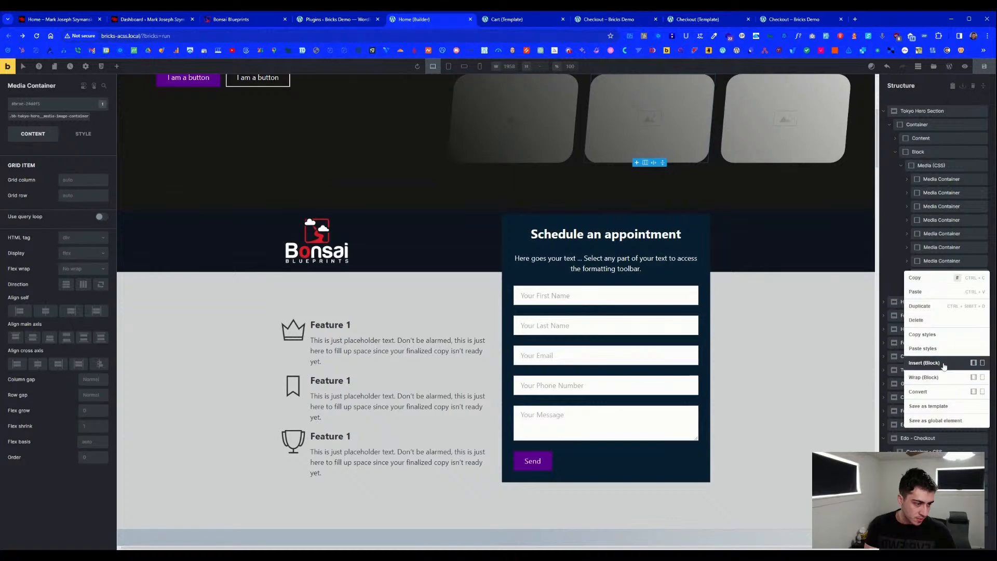
{"action": "left_click", "coordinate": [942, 349]}
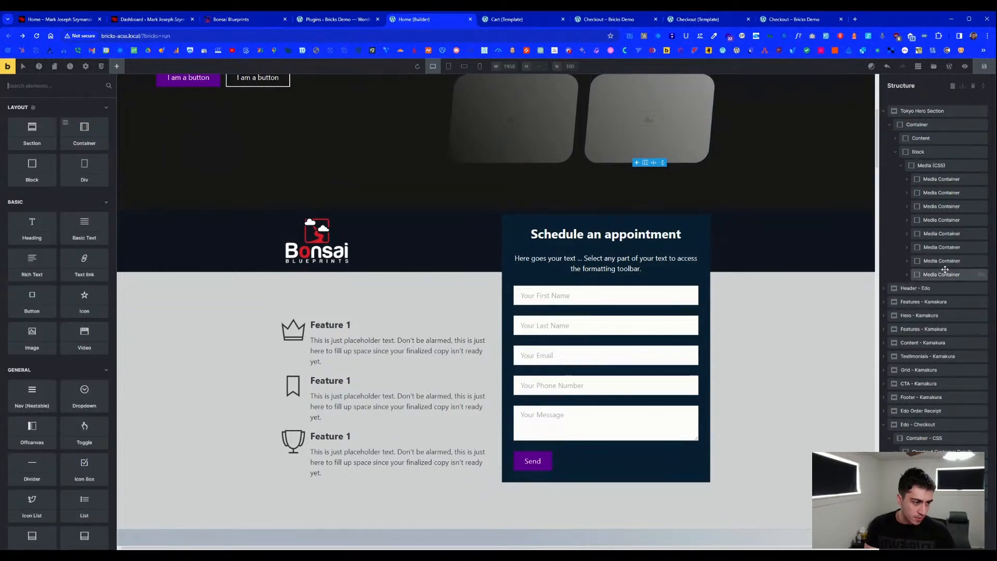
{"action": "right_click", "coordinate": [947, 272]}
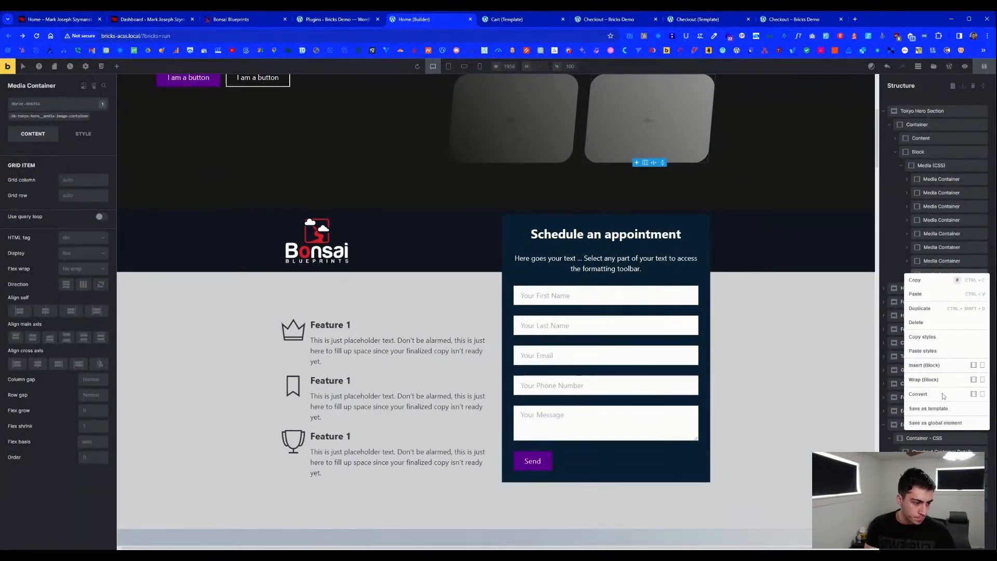
{"action": "left_click", "coordinate": [942, 321]}
{"action": "right_click", "coordinate": [940, 261]}
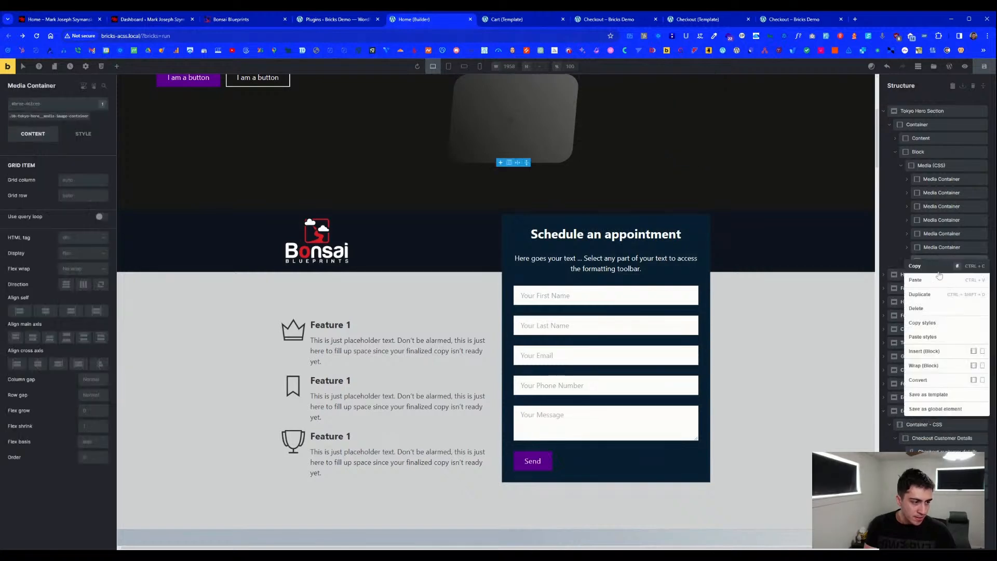
{"action": "left_click", "coordinate": [930, 310]}
- Inspect the bb-tokyo-hero__media-image class settings of the first image in the hero grid
{"action": "scroll", "coordinate": [859, 276], "scroll_direction": "up", "scroll_amount": 3}
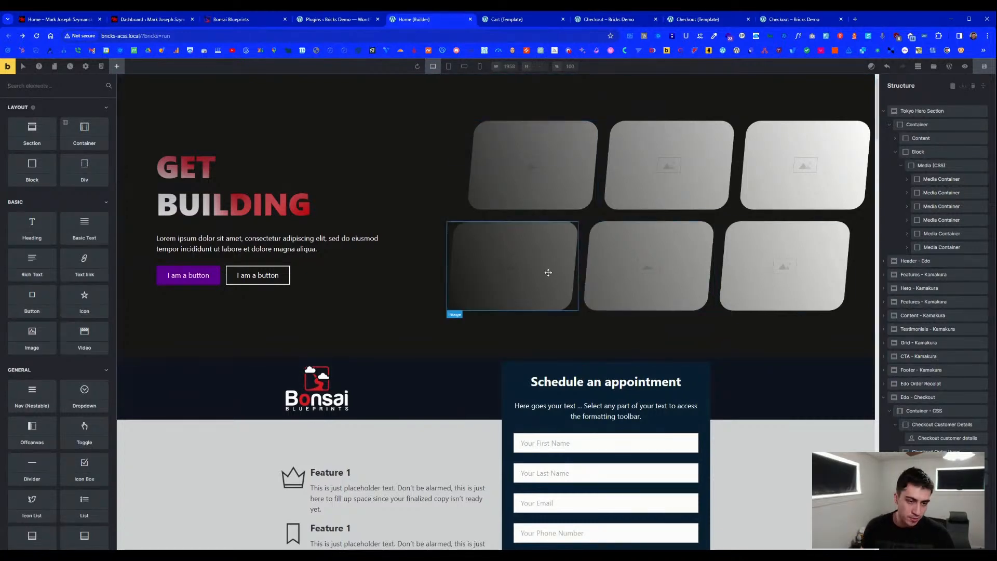
{"action": "left_click", "coordinate": [485, 179]}
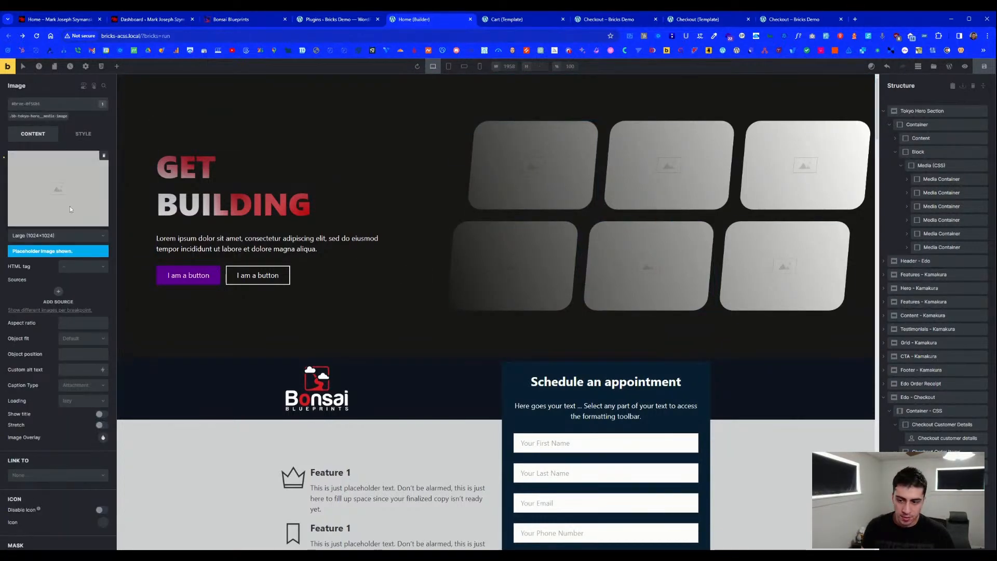
{"action": "left_click", "coordinate": [48, 117]}
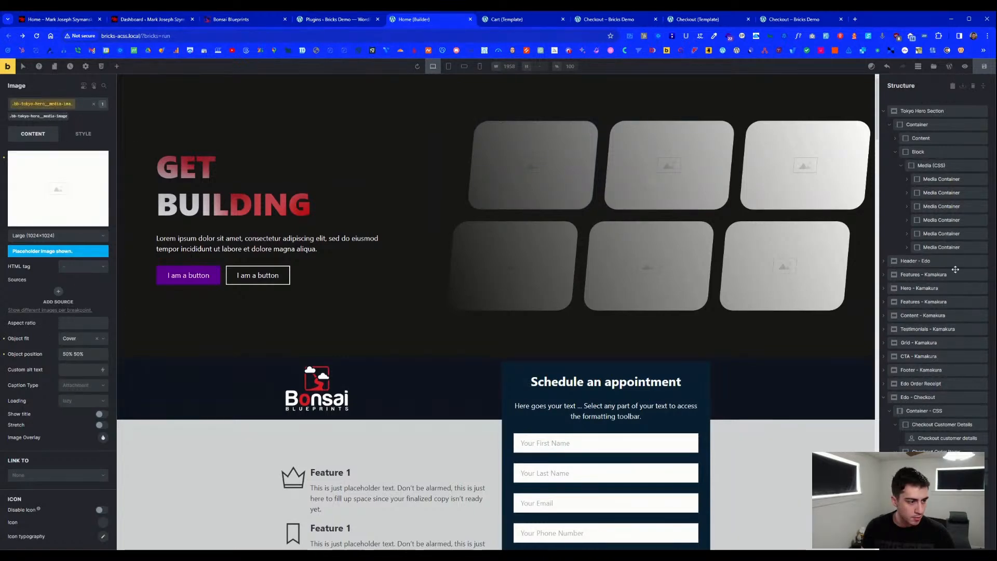
- Try the query loop on the first Media Container with its bb-tokyo-hero__media-image-container class active, and switch the loop off
{"action": "left_click", "coordinate": [948, 183]}
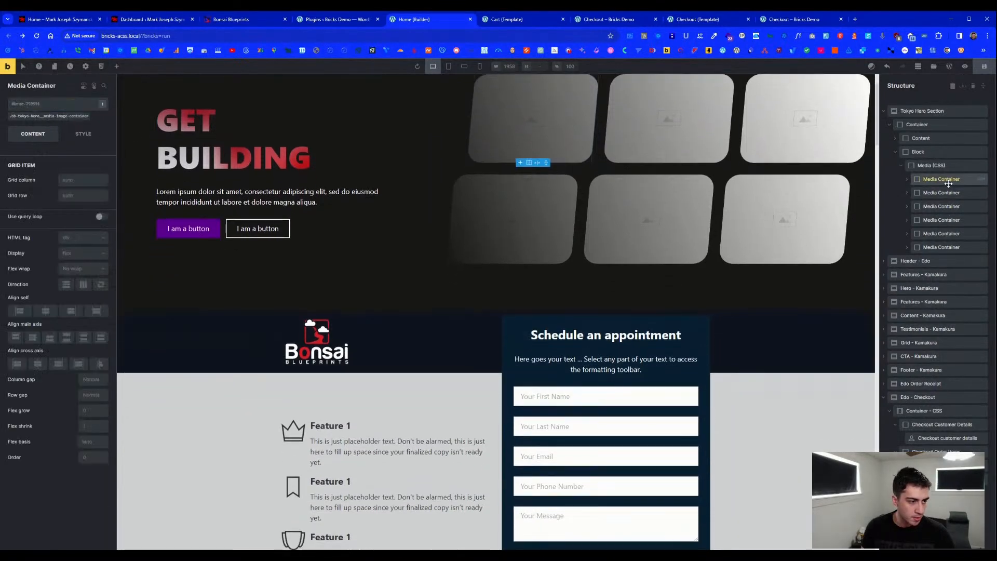
{"action": "left_click", "coordinate": [46, 117]}
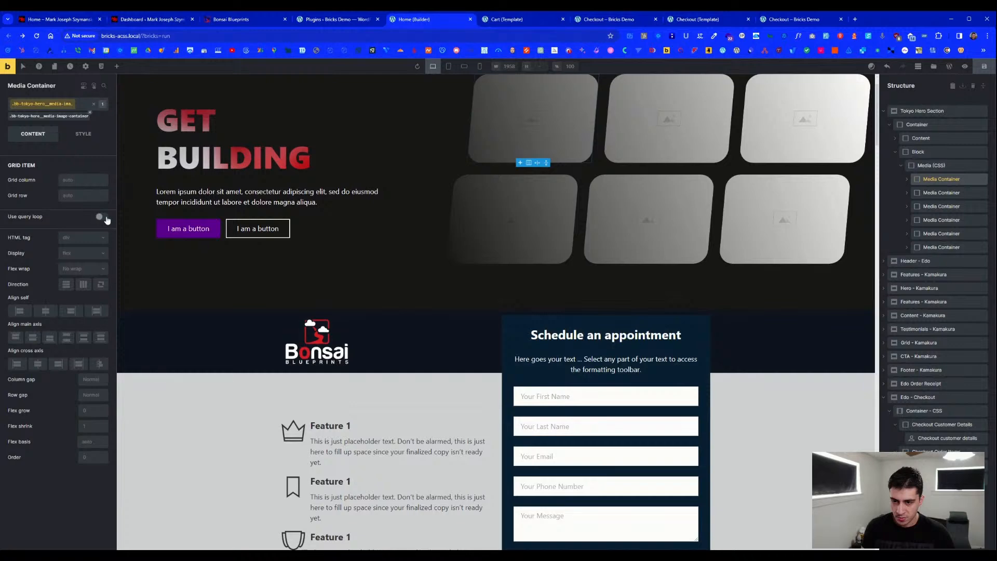
{"action": "left_click", "coordinate": [102, 217]}
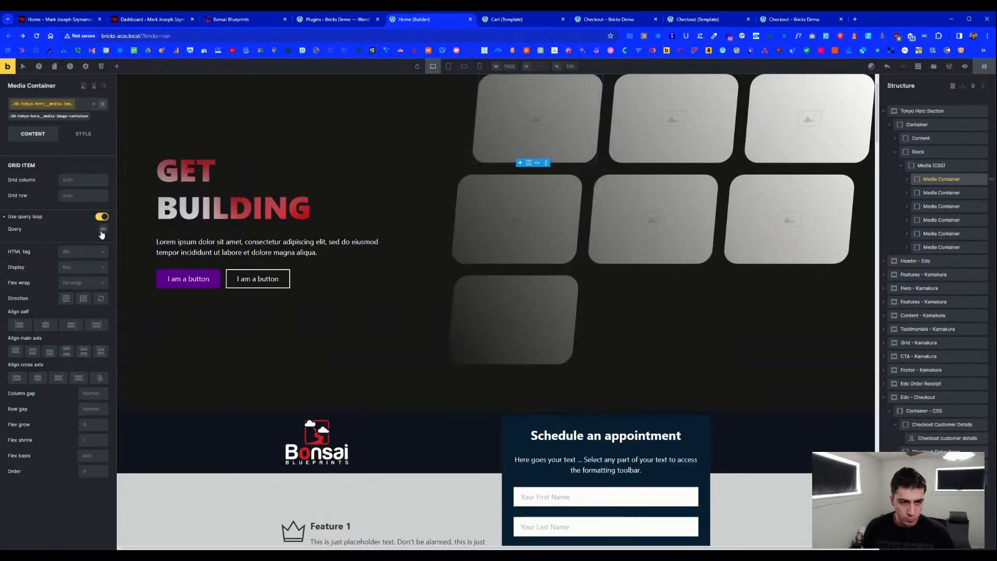
{"action": "left_click", "coordinate": [104, 218]}
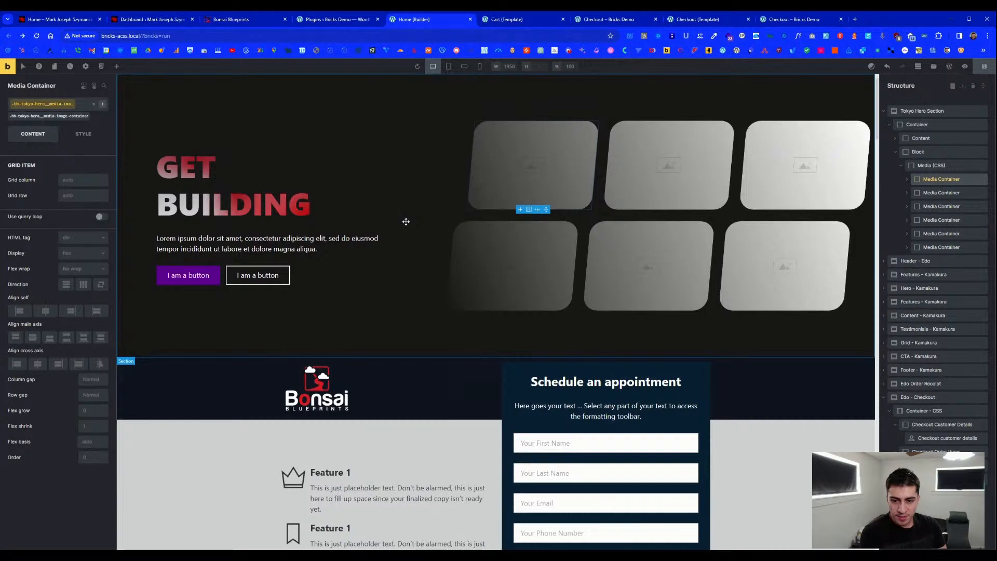
- Review the Tokyo hero and the Edo header and Kamakura sections below it on the Home page
{"action": "scroll", "coordinate": [406, 222], "scroll_direction": "down", "scroll_amount": 8}
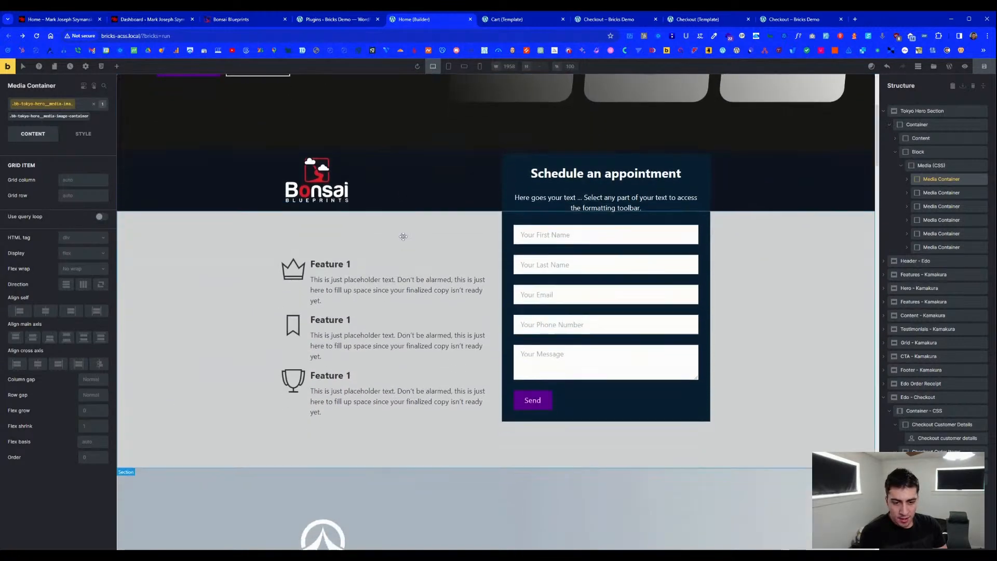
{"action": "scroll", "coordinate": [403, 234], "scroll_direction": "up", "scroll_amount": 3}
{"action": "scroll", "coordinate": [403, 236], "scroll_direction": "up", "scroll_amount": 5}
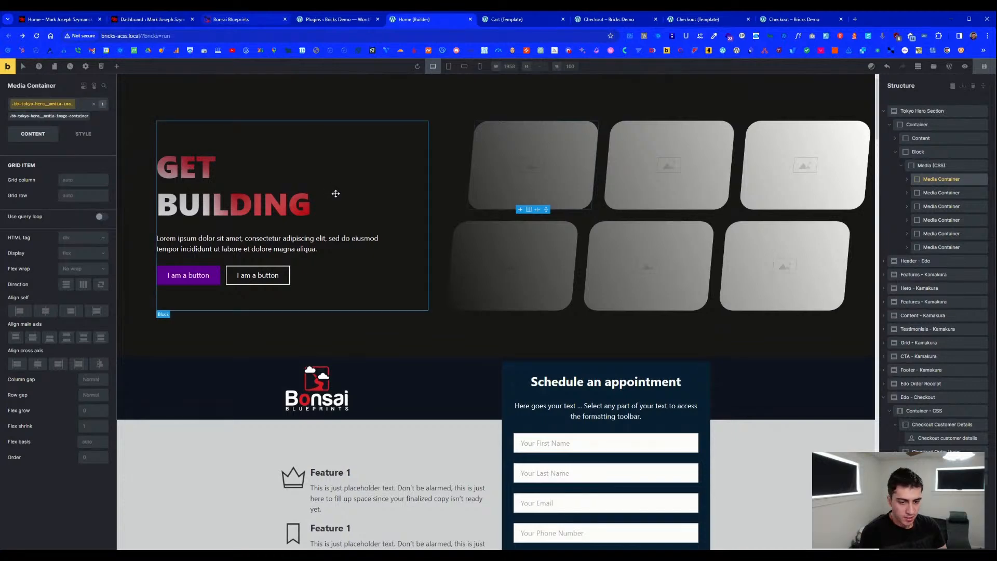
{"action": "scroll", "coordinate": [335, 193], "scroll_direction": "down", "scroll_amount": 10}
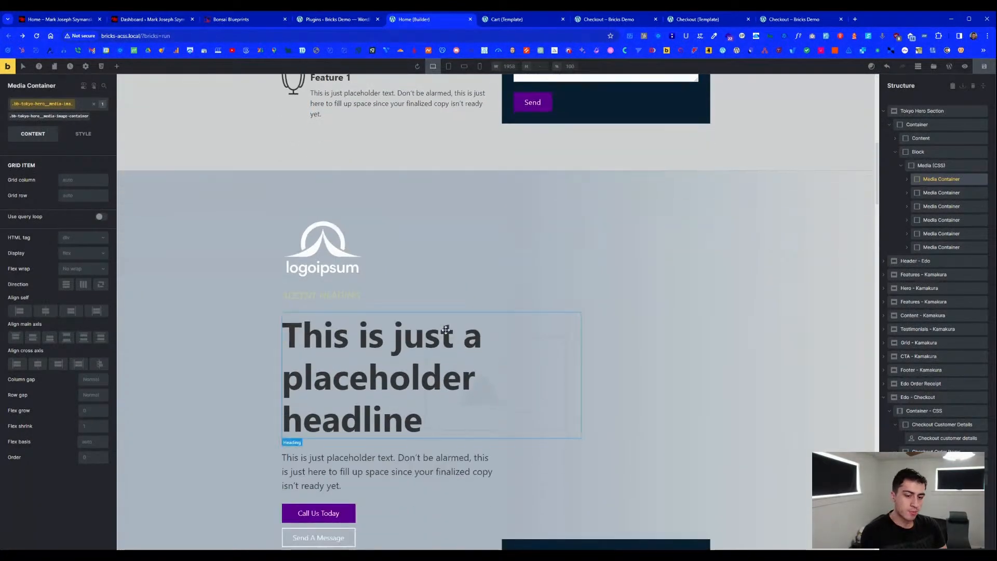
{"action": "scroll", "coordinate": [446, 329], "scroll_direction": "down", "scroll_amount": 6}
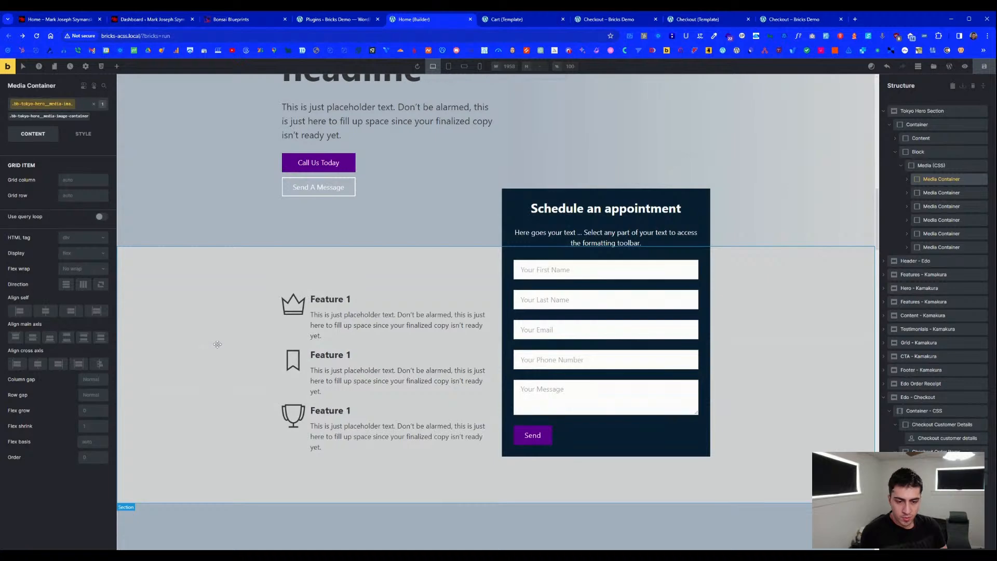
- Review the remaining Home page sections from the Kamakura features and testimonials down to the Edo checkout
{"action": "scroll", "coordinate": [217, 344], "scroll_direction": "down", "scroll_amount": 10}
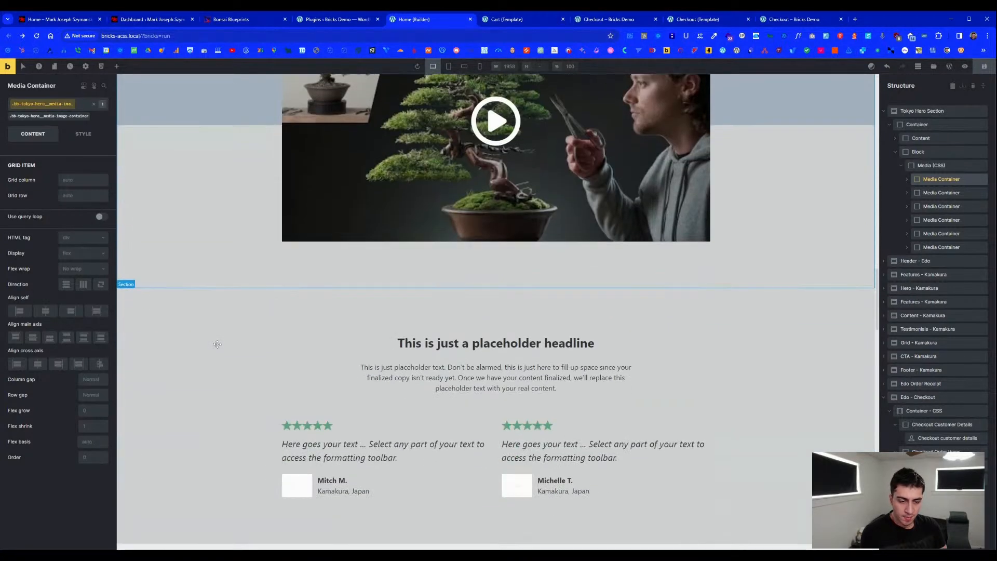
{"action": "scroll", "coordinate": [266, 422], "scroll_direction": "down", "scroll_amount": 3}
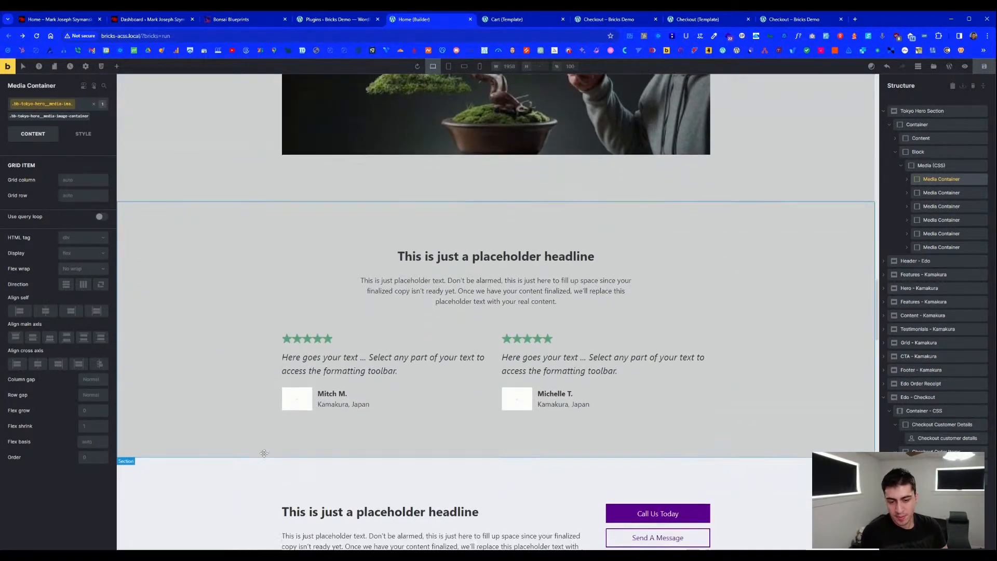
{"action": "scroll", "coordinate": [262, 451], "scroll_direction": "down", "scroll_amount": 8}
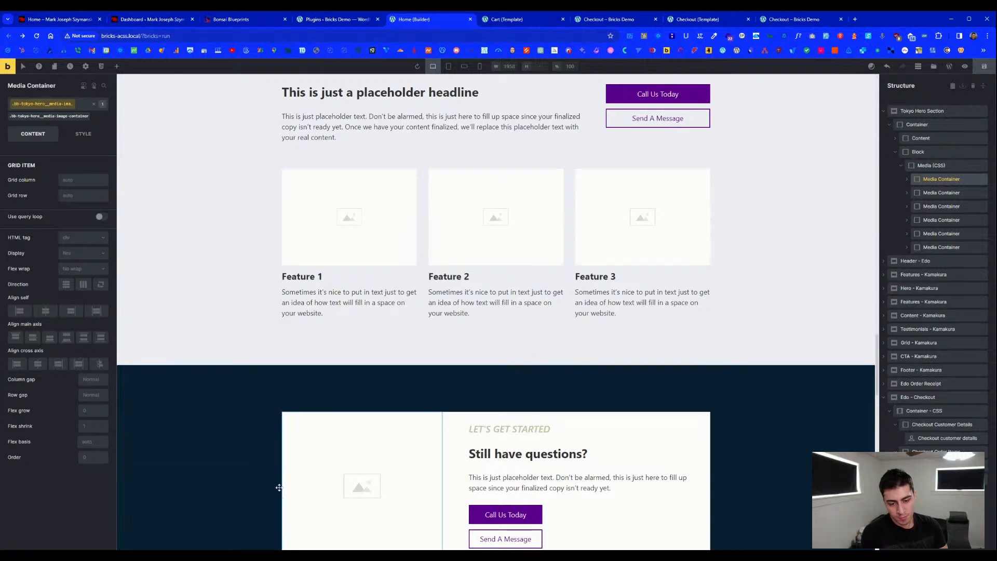
{"action": "scroll", "coordinate": [279, 487], "scroll_direction": "down", "scroll_amount": 9}
{"action": "scroll", "coordinate": [317, 423], "scroll_direction": "down", "scroll_amount": 8}
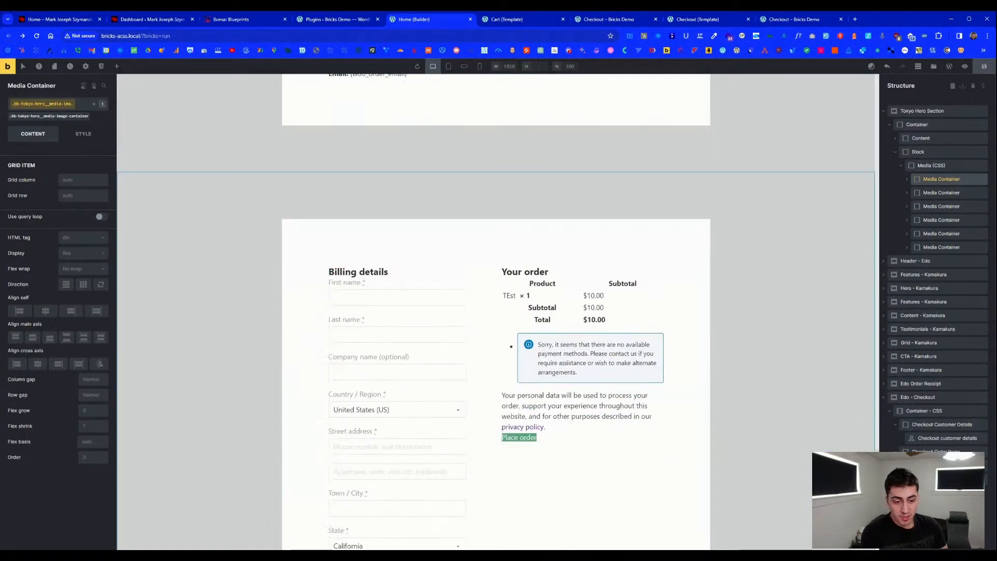
- Open the template library and look through the full Bonsai Blueprints collection of remote templates
{"action": "left_click", "coordinate": [933, 66]}
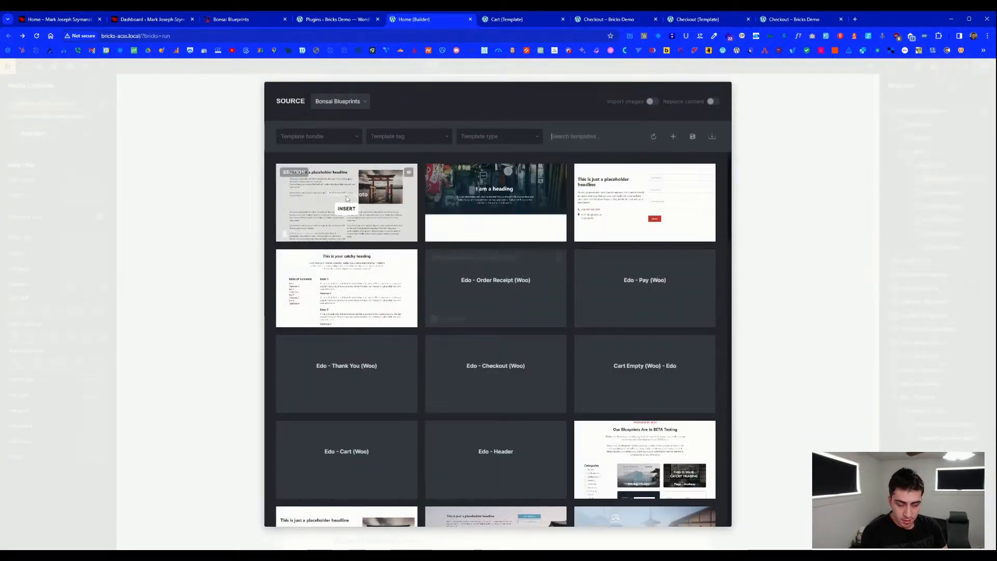
{"action": "scroll", "coordinate": [481, 231], "scroll_direction": "down", "scroll_amount": 10}
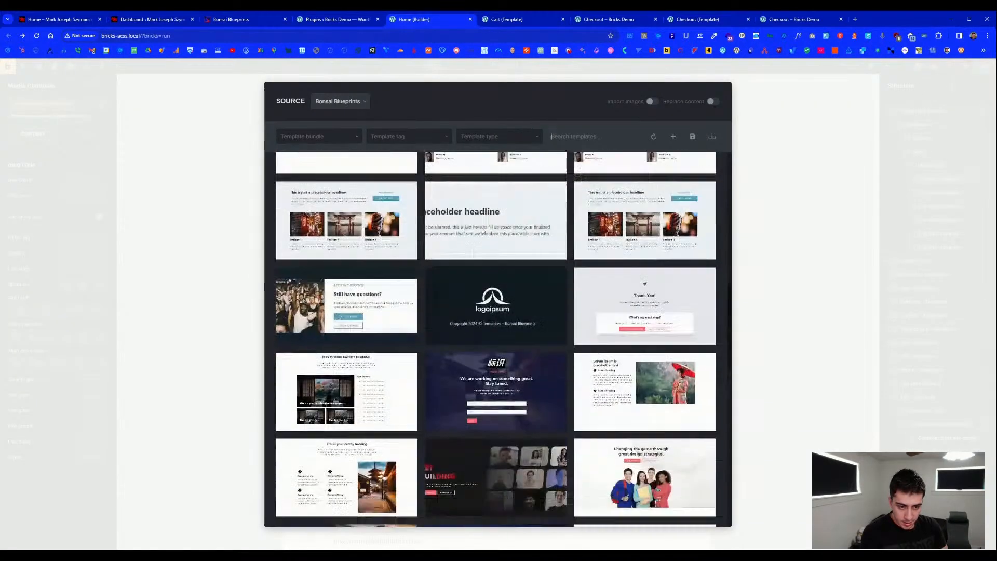
{"action": "scroll", "coordinate": [482, 231], "scroll_direction": "down", "scroll_amount": 2}
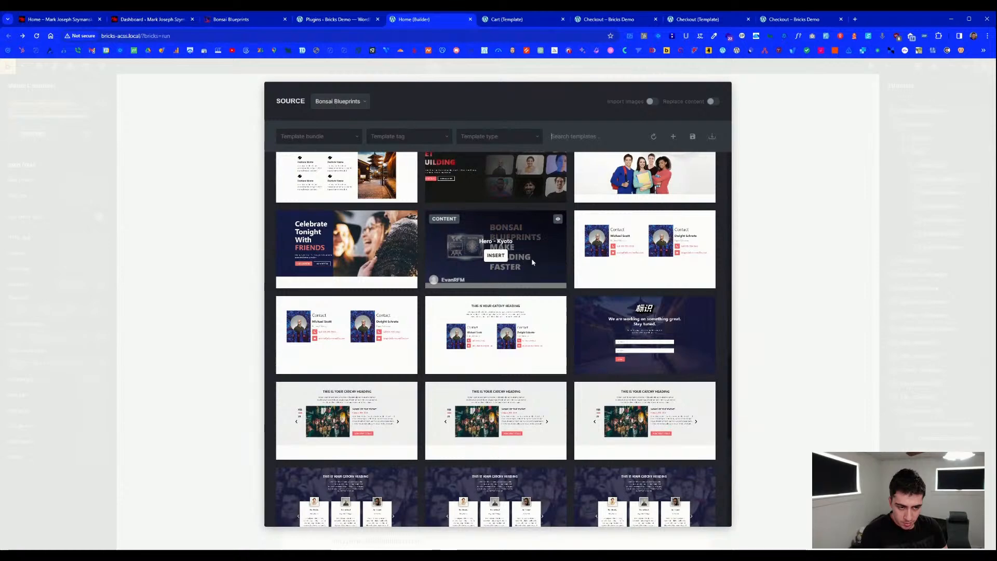
{"action": "scroll", "coordinate": [523, 318], "scroll_direction": "down", "scroll_amount": 1}
{"action": "scroll", "coordinate": [524, 314], "scroll_direction": "down", "scroll_amount": 3}
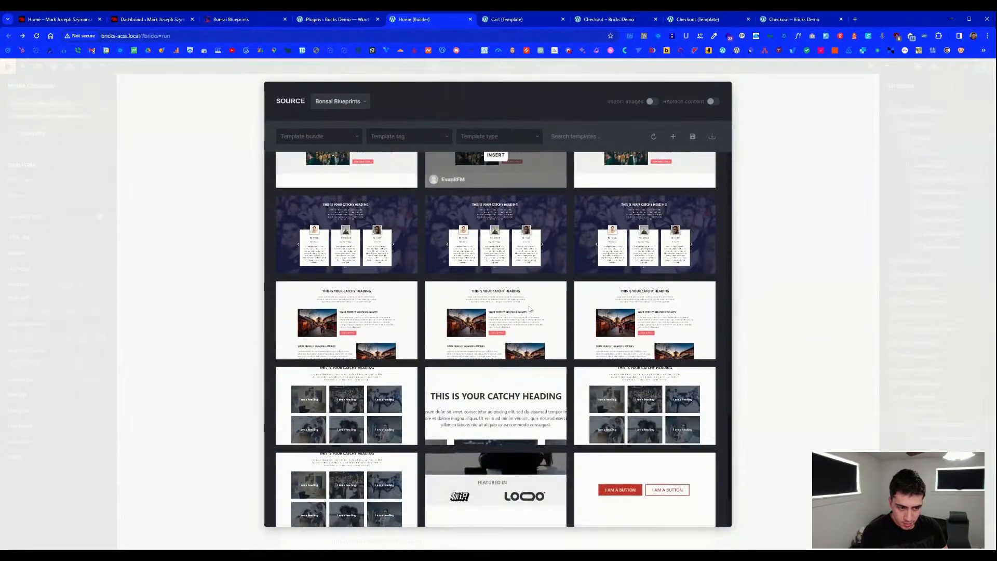
{"action": "scroll", "coordinate": [529, 309], "scroll_direction": "down", "scroll_amount": 2}
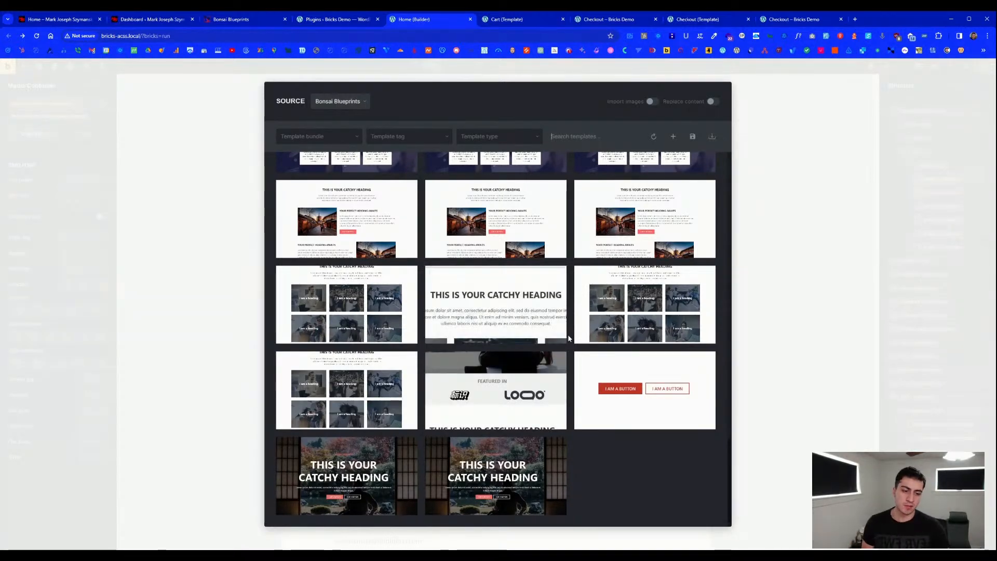
{"action": "scroll", "coordinate": [568, 335], "scroll_direction": "up", "scroll_amount": 2}
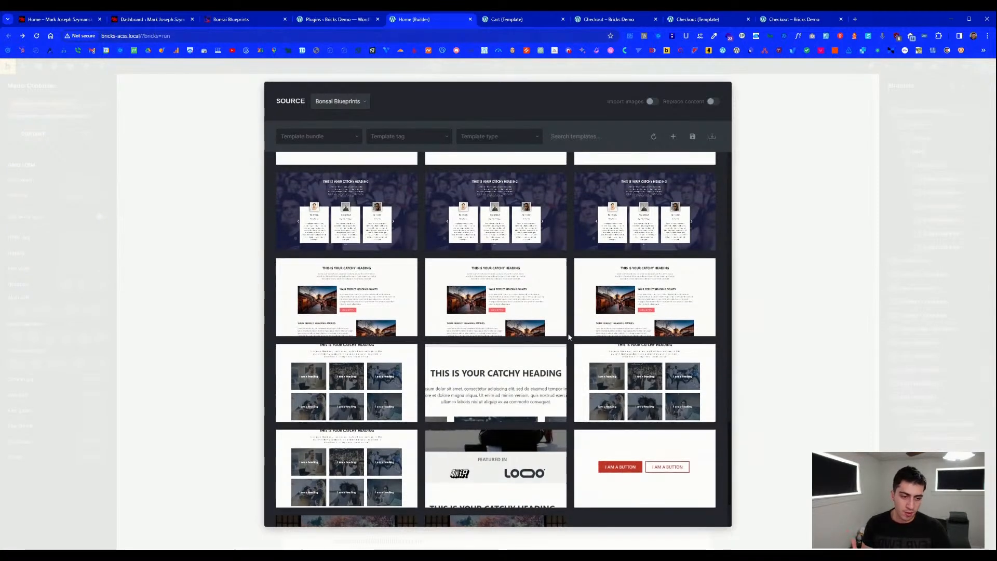
{"action": "scroll", "coordinate": [569, 337], "scroll_direction": "up", "scroll_amount": 5}
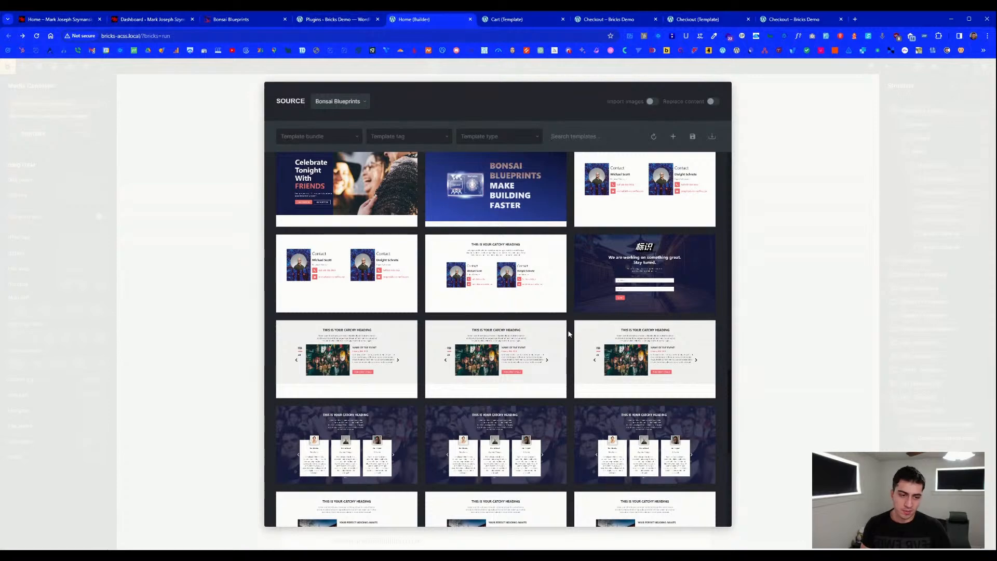
{"action": "scroll", "coordinate": [568, 334], "scroll_direction": "up", "scroll_amount": 10}
{"action": "scroll", "coordinate": [568, 318], "scroll_direction": "up", "scroll_amount": 5}
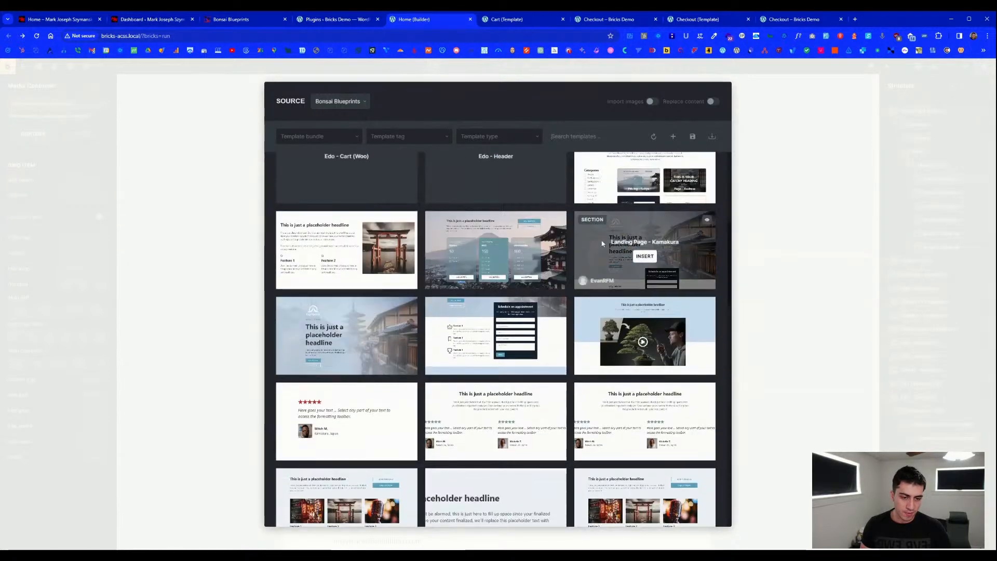
{"action": "scroll", "coordinate": [475, 367], "scroll_direction": "down", "scroll_amount": 4}
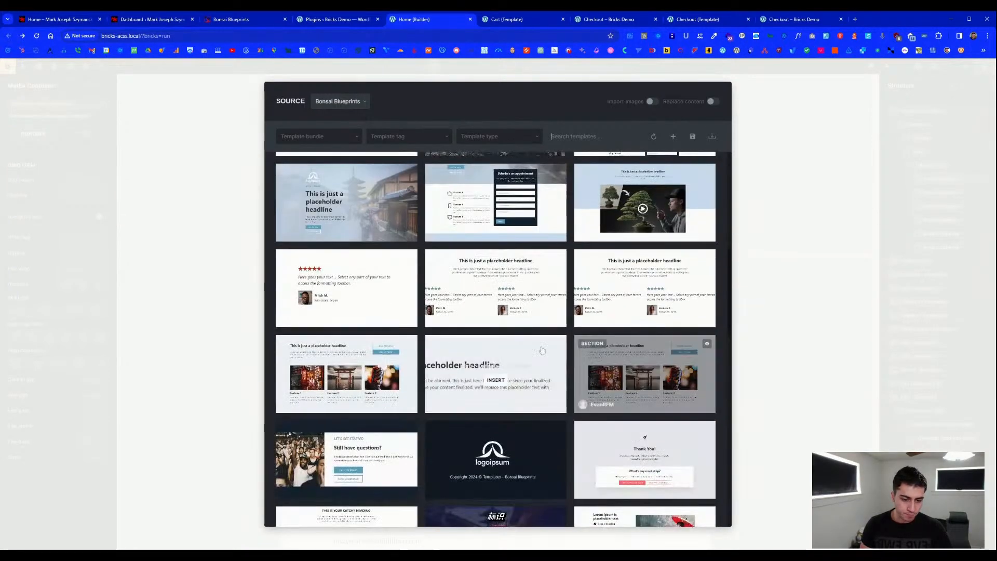
{"action": "scroll", "coordinate": [506, 311], "scroll_direction": "up", "scroll_amount": 8}
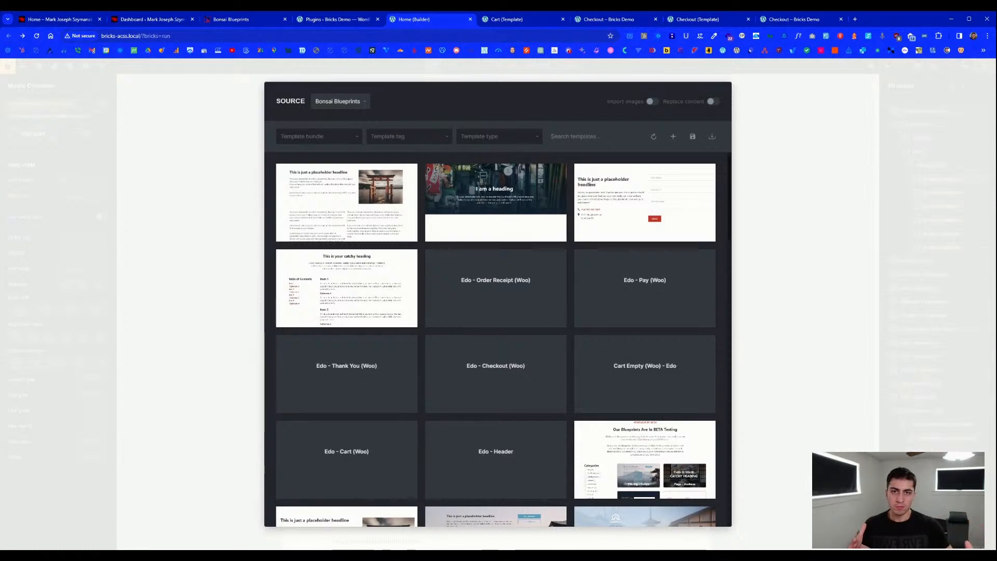
- Examine the Bonsai Blueprints template previews once more, from the Edo WooCommerce templates to the Asakusa ones, and close the library
{"action": "mouse_move", "coordinate": [488, 314]}
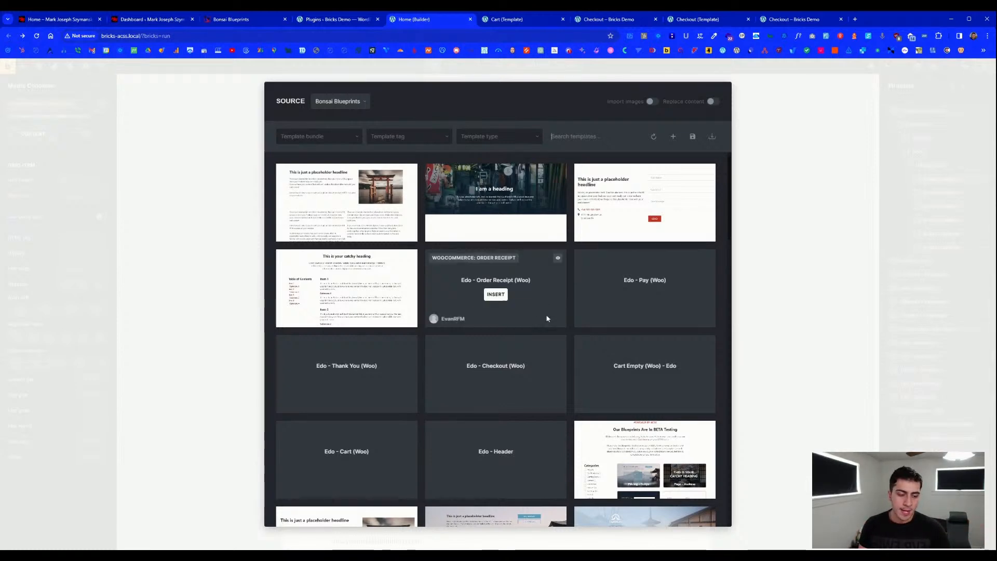
{"action": "scroll", "coordinate": [499, 364], "scroll_direction": "down", "scroll_amount": 8}
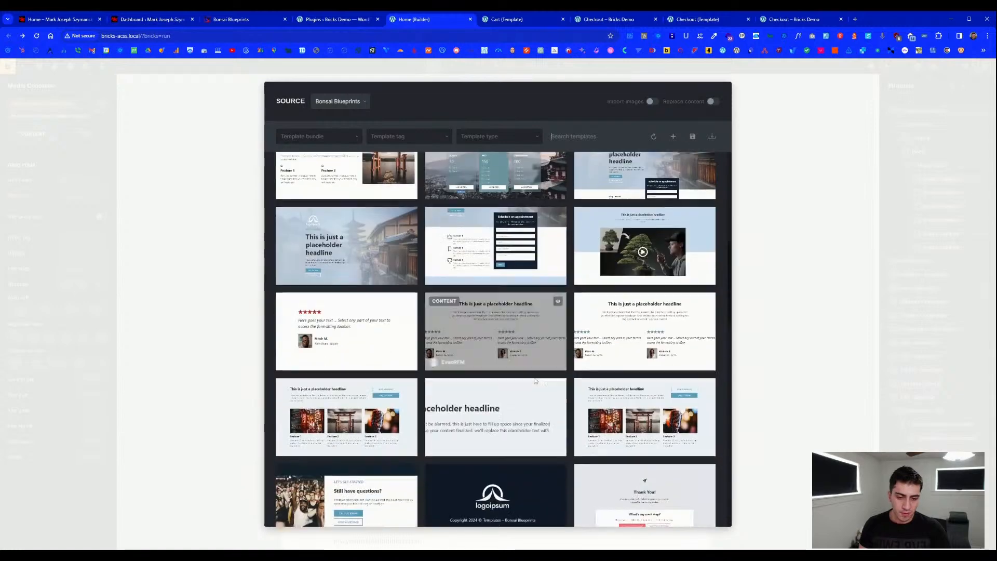
{"action": "scroll", "coordinate": [575, 367], "scroll_direction": "down", "scroll_amount": 4}
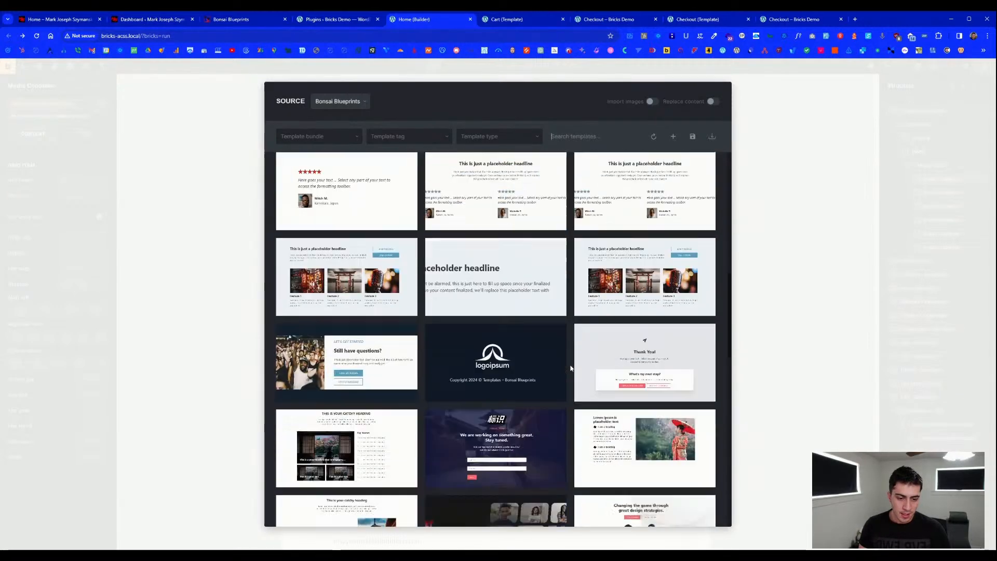
{"action": "scroll", "coordinate": [570, 368], "scroll_direction": "down", "scroll_amount": 1}
{"action": "mouse_move", "coordinate": [649, 294]}
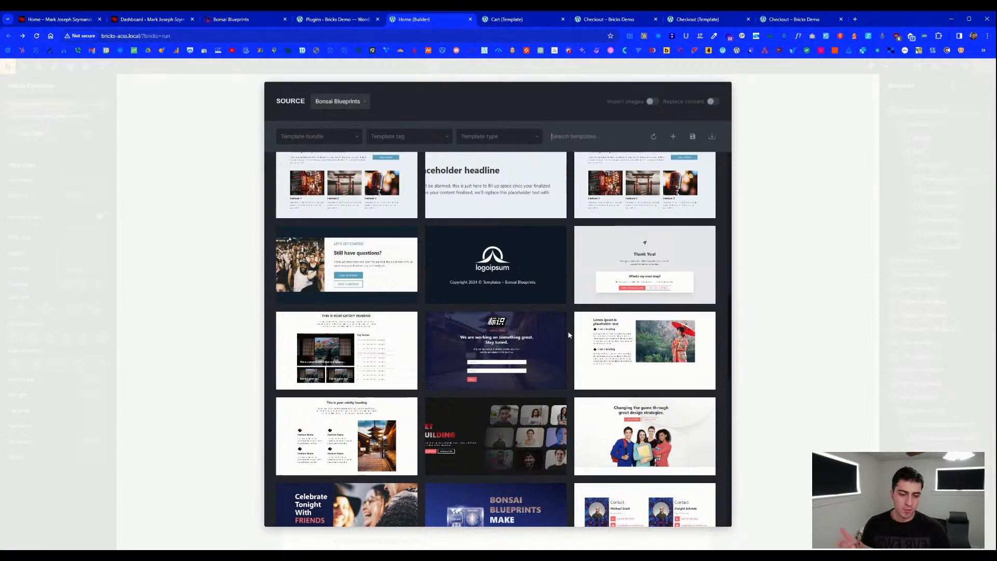
{"action": "scroll", "coordinate": [571, 343], "scroll_direction": "down", "scroll_amount": 5}
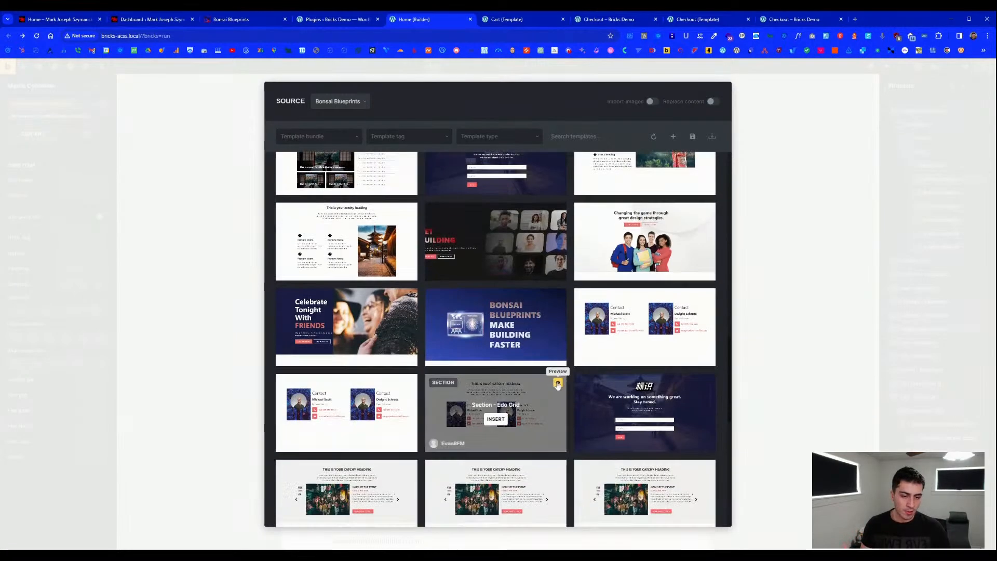
{"action": "mouse_move", "coordinate": [559, 332]}
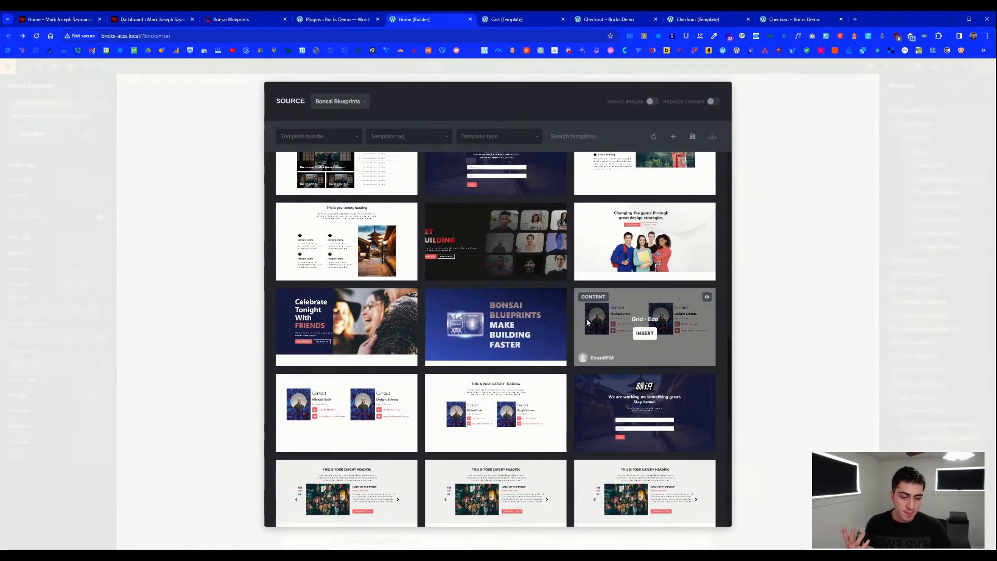
{"action": "scroll", "coordinate": [567, 321], "scroll_direction": "down", "scroll_amount": 5}
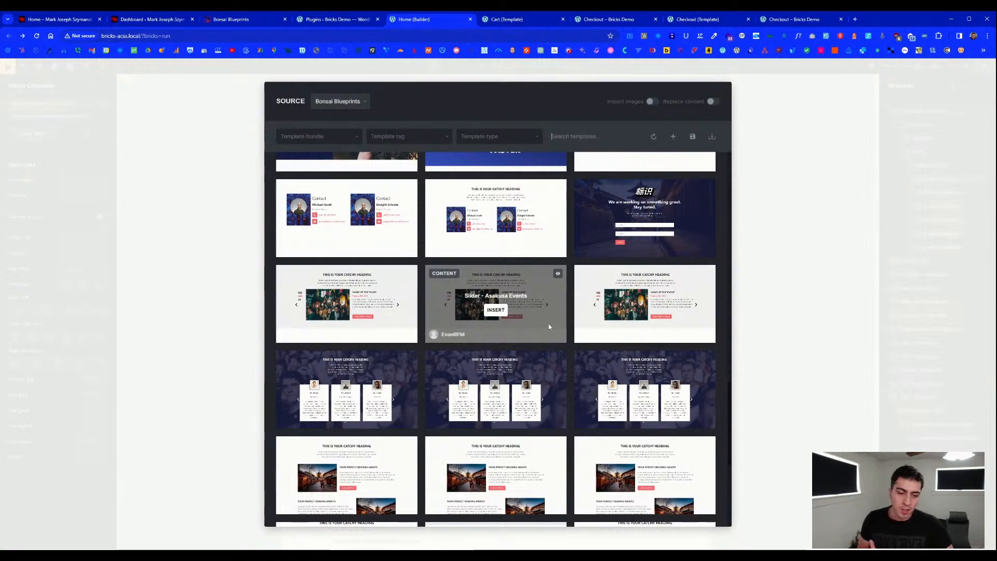
{"action": "scroll", "coordinate": [548, 323], "scroll_direction": "down", "scroll_amount": 3}
{"action": "mouse_move", "coordinate": [540, 308]}
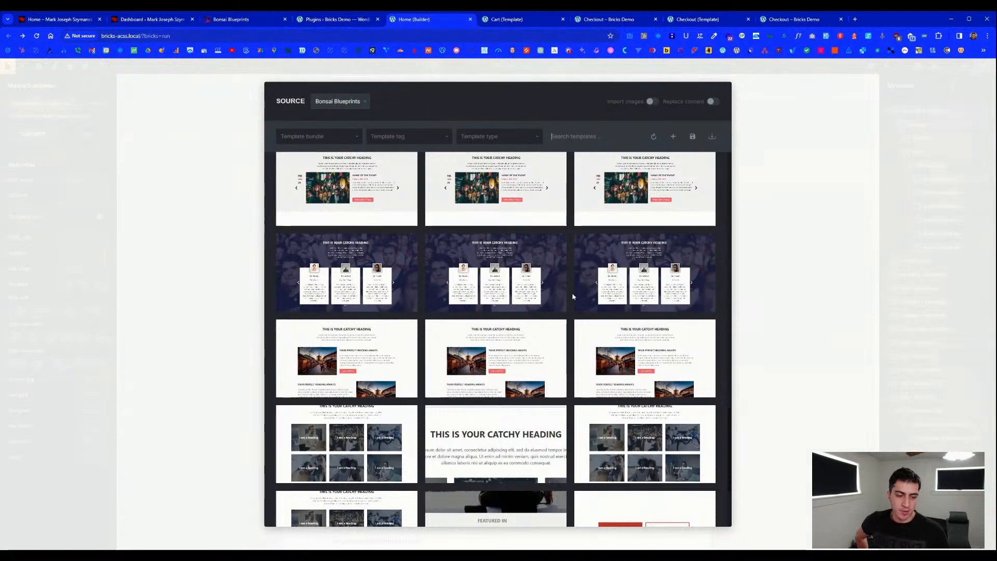
{"action": "scroll", "coordinate": [574, 296], "scroll_direction": "down", "scroll_amount": 4}
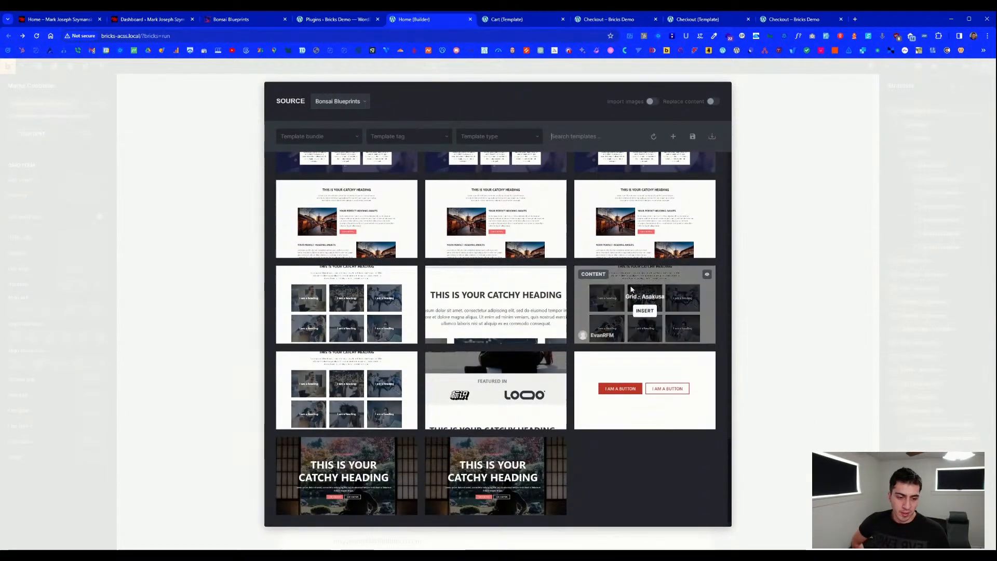
{"action": "left_click", "coordinate": [804, 277]}
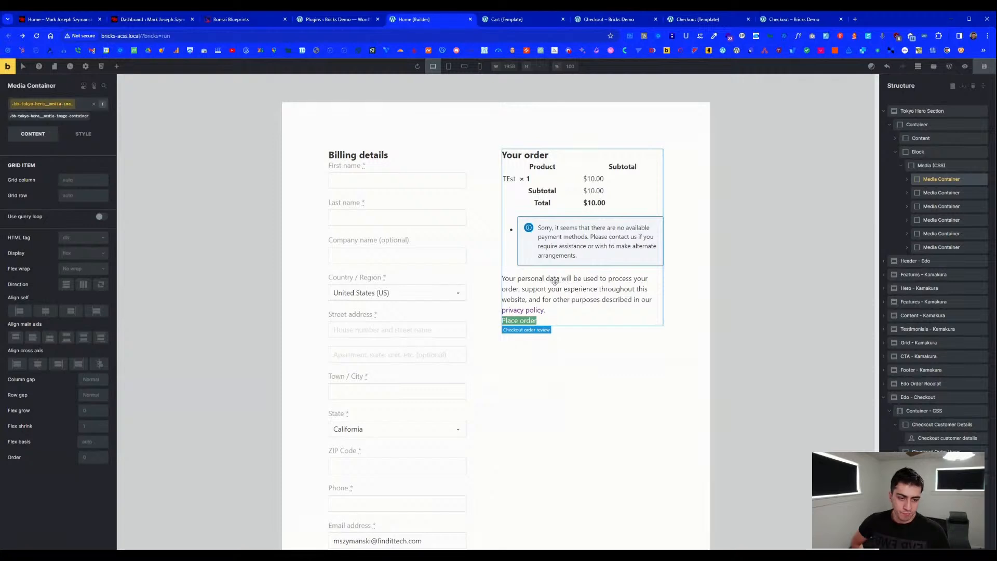
- Check the Bonsai Blueprints website, and close the Checkout, Cart template and Home builder browser tabs
{"action": "left_click", "coordinate": [240, 21]}
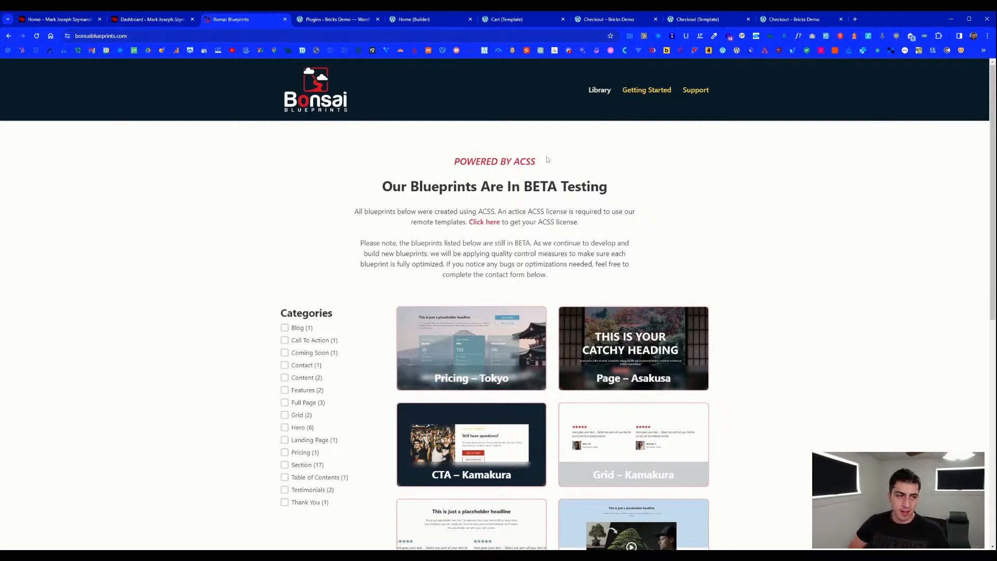
{"action": "left_click", "coordinate": [657, 19]}
{"action": "left_click", "coordinate": [657, 20]}
{"action": "left_click", "coordinate": [656, 19]}
{"action": "left_click", "coordinate": [564, 23]}
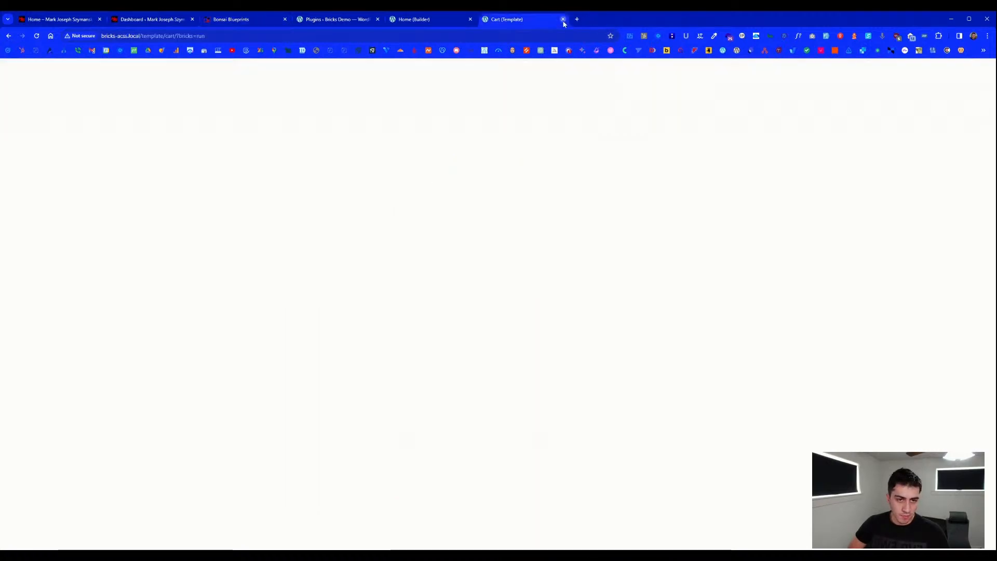
{"action": "left_click", "coordinate": [563, 20]}
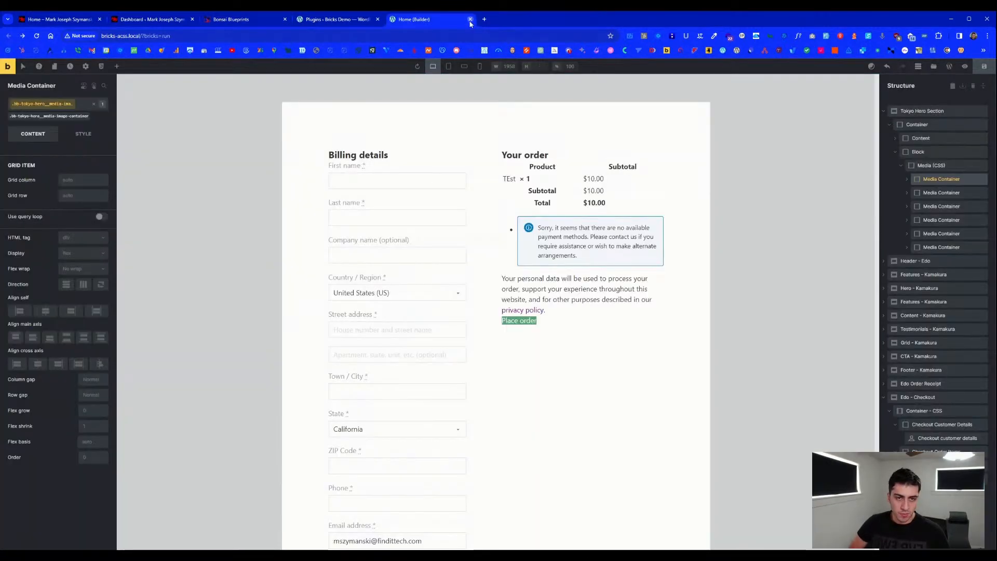
{"action": "left_click", "coordinate": [470, 21]}
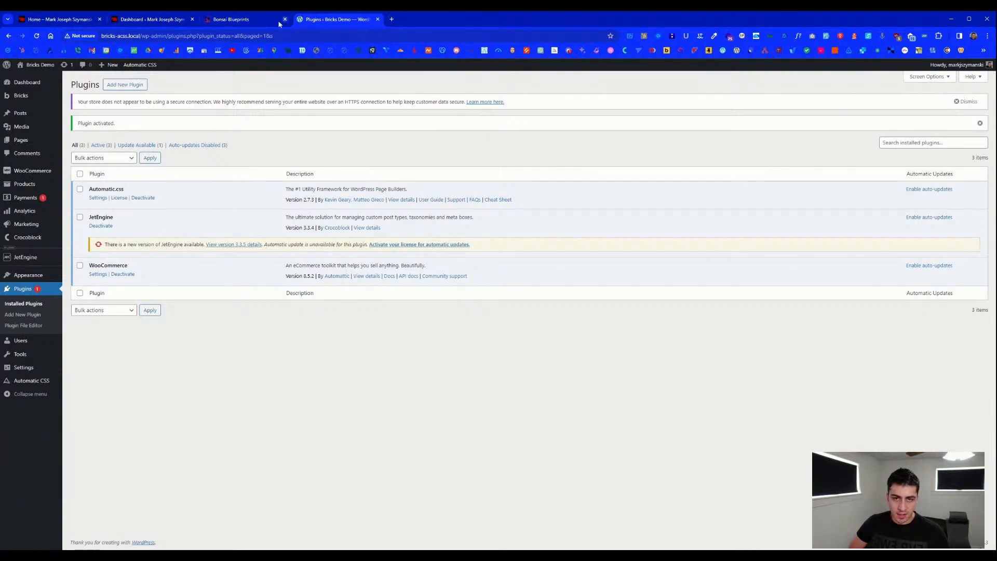
- Reorder the browser tabs so the personal site's Home and Dashboard tabs follow the Plugins tab, with the public home page shown
{"action": "left_click_drag", "start_coordinate": [174, 21], "coordinate": [444, 21]}
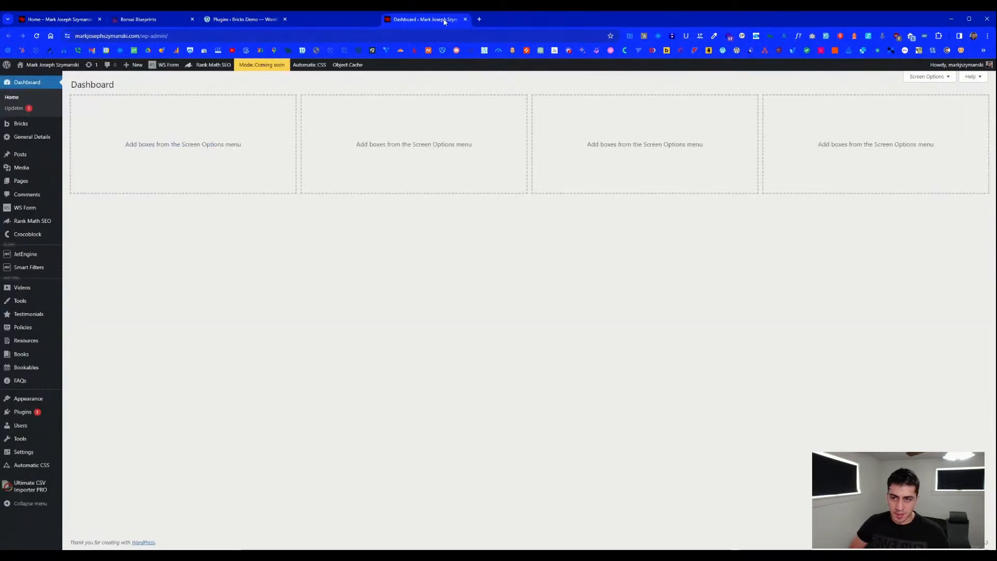
{"action": "left_click_drag", "start_coordinate": [53, 21], "coordinate": [241, 28]}
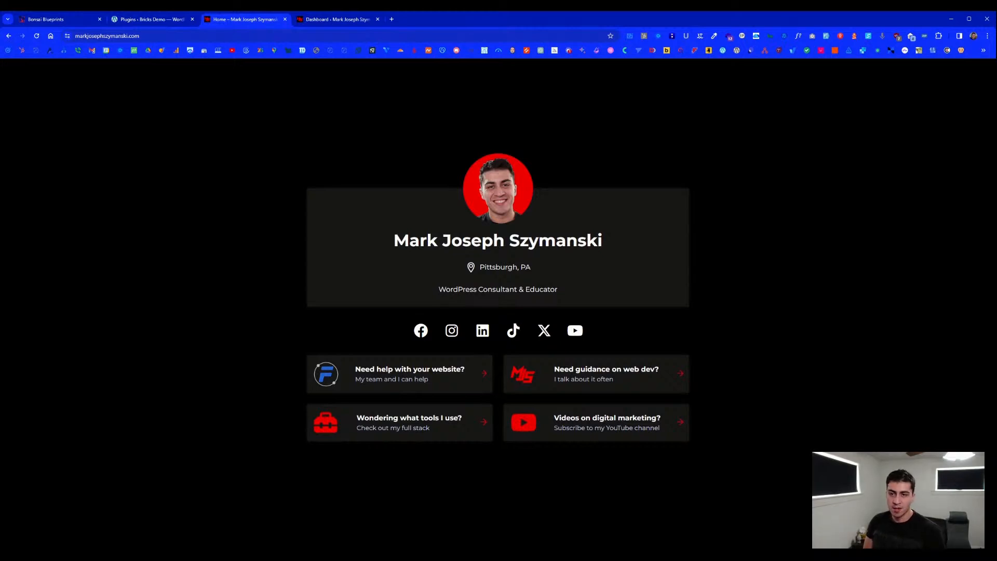
{"action": "left_click", "coordinate": [205, 35]}
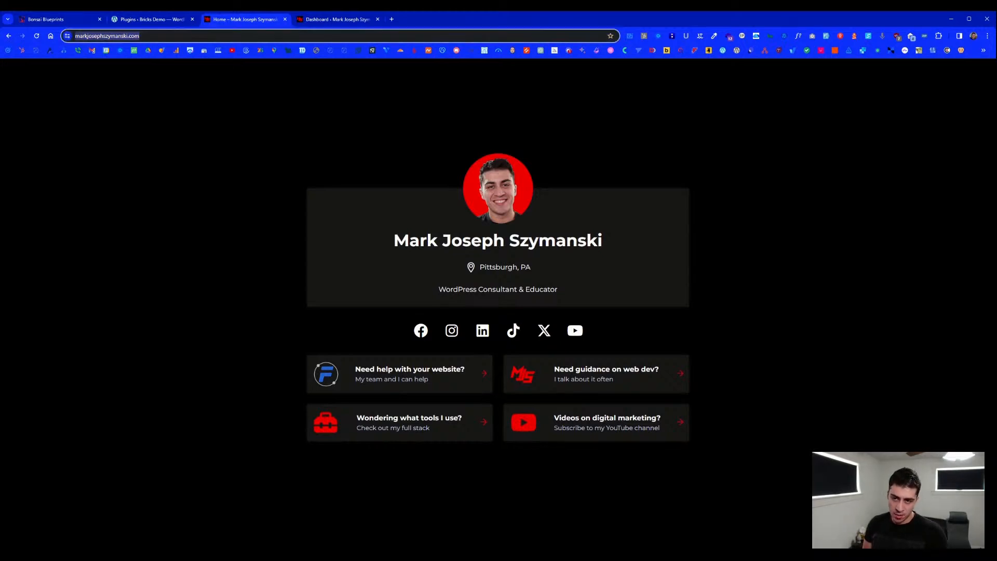
{"action": "key", "text": "alt+Tab"}
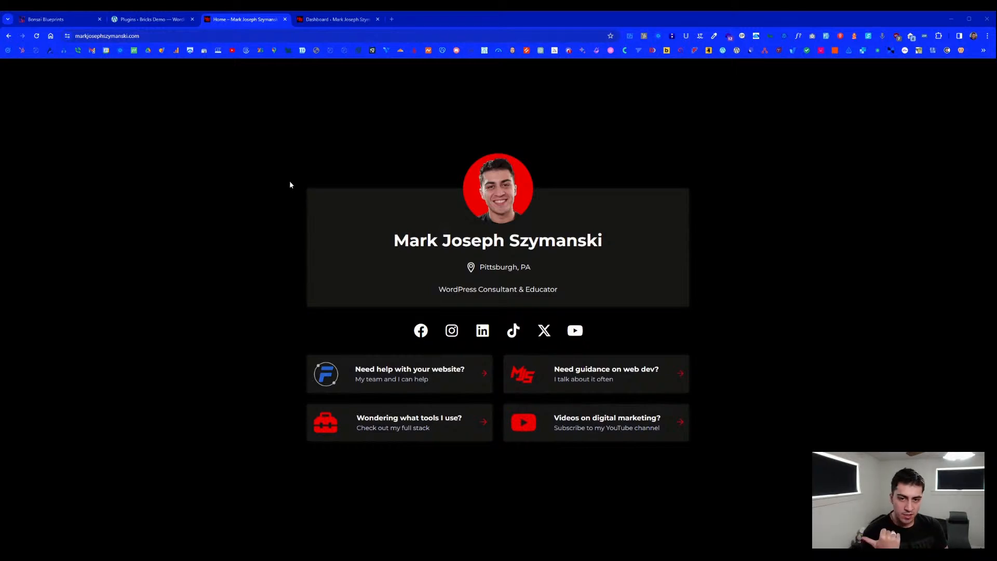
- Open the personal site's front end in a new tab from its WordPress dashboard
{"action": "left_click", "coordinate": [335, 19]}
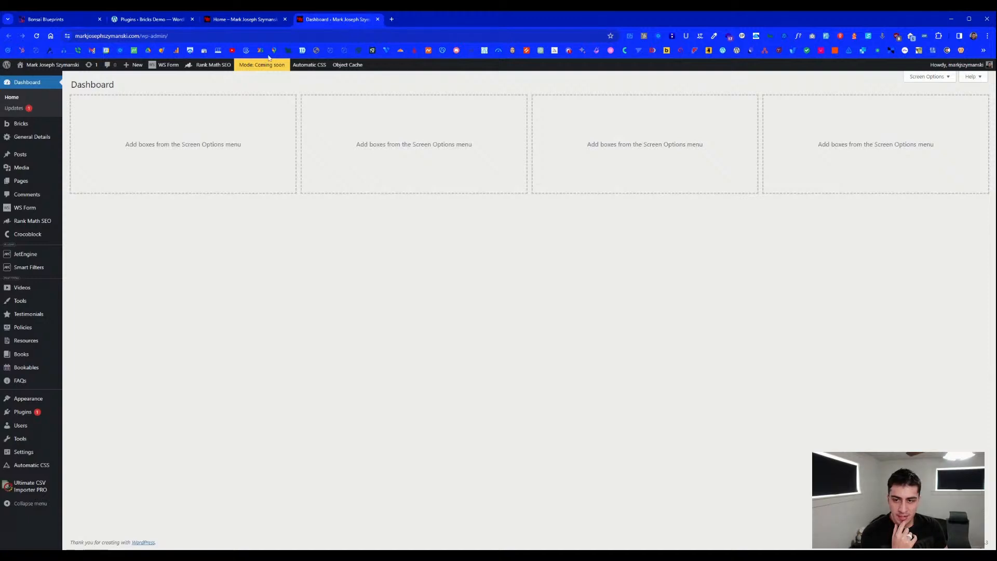
{"action": "mouse_move", "coordinate": [50, 66]}
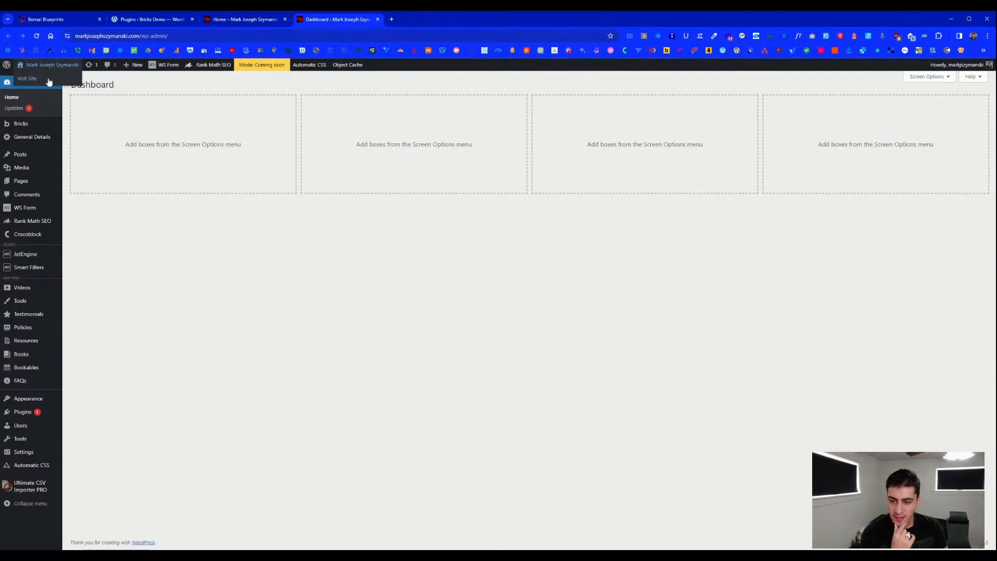
{"action": "left_click", "coordinate": [48, 82]}
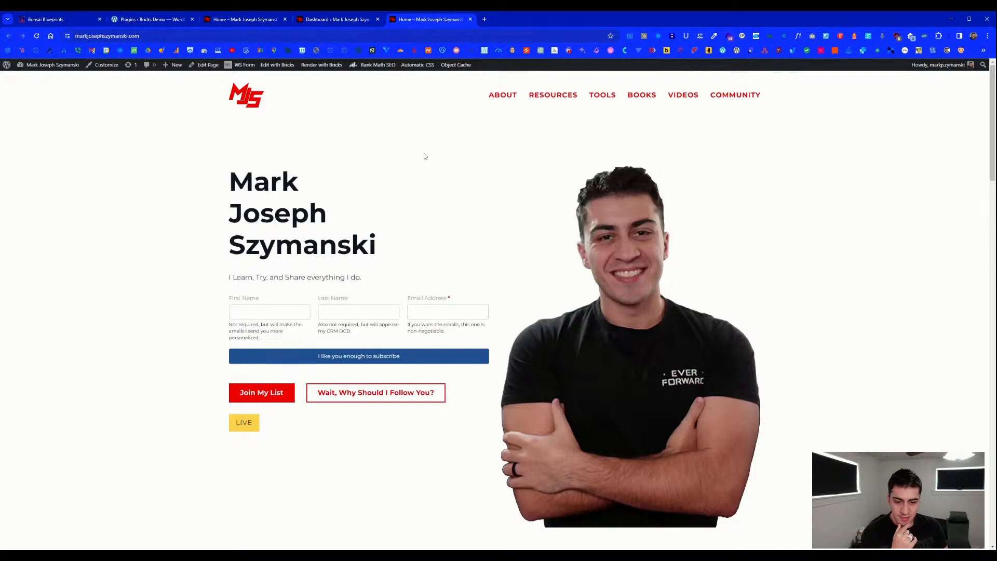
- Examine the "If You're Reading This...I'm LIVE Right Now" section of the home page, including both embedded live videos
{"action": "scroll", "coordinate": [424, 157], "scroll_direction": "down", "scroll_amount": 4}
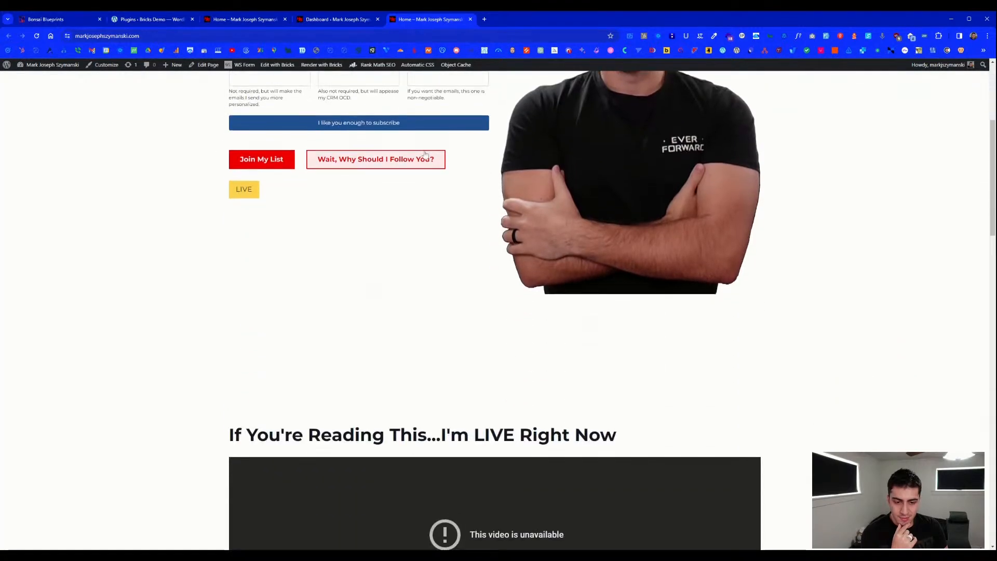
{"action": "scroll", "coordinate": [425, 156], "scroll_direction": "down", "scroll_amount": 4}
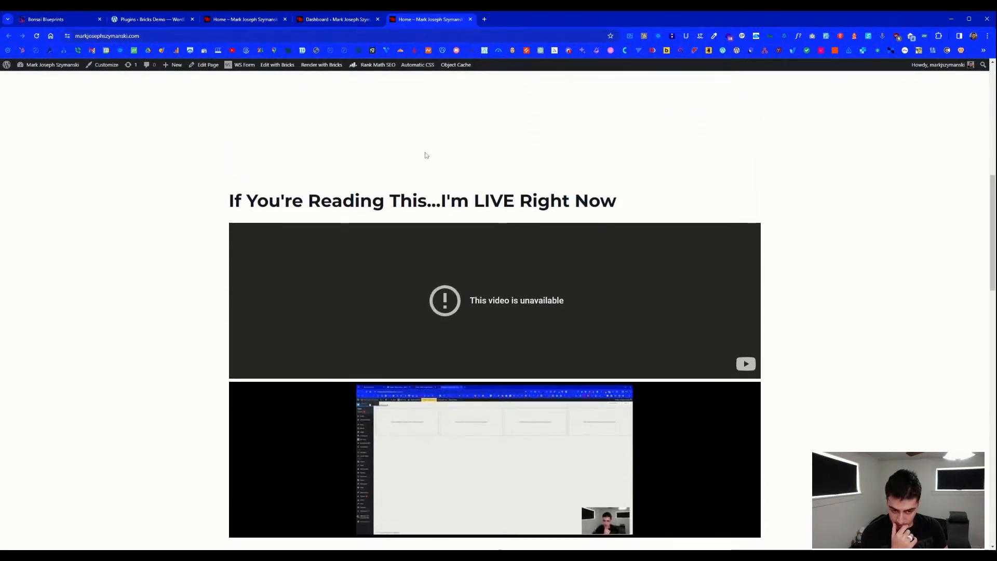
{"action": "scroll", "coordinate": [424, 155], "scroll_direction": "down", "scroll_amount": 1}
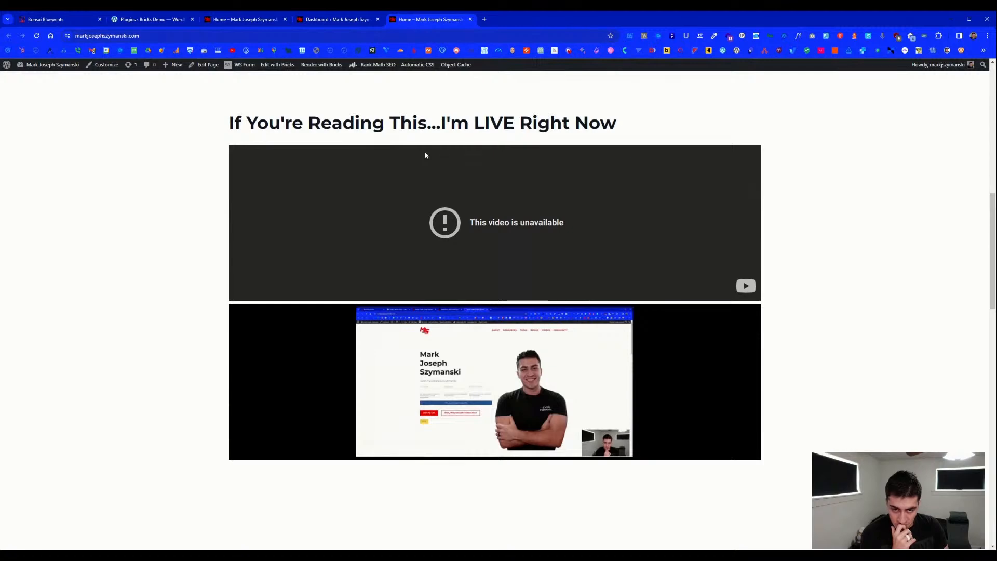
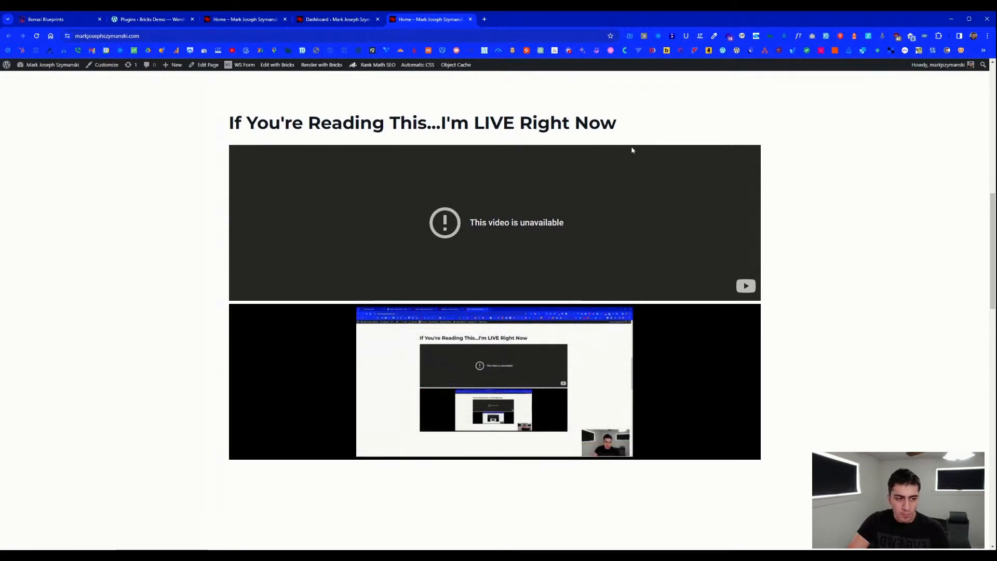
{"action": "left_click_drag", "start_coordinate": [229, 123], "coordinate": [617, 113]}
{"action": "left_click", "coordinate": [619, 114]}
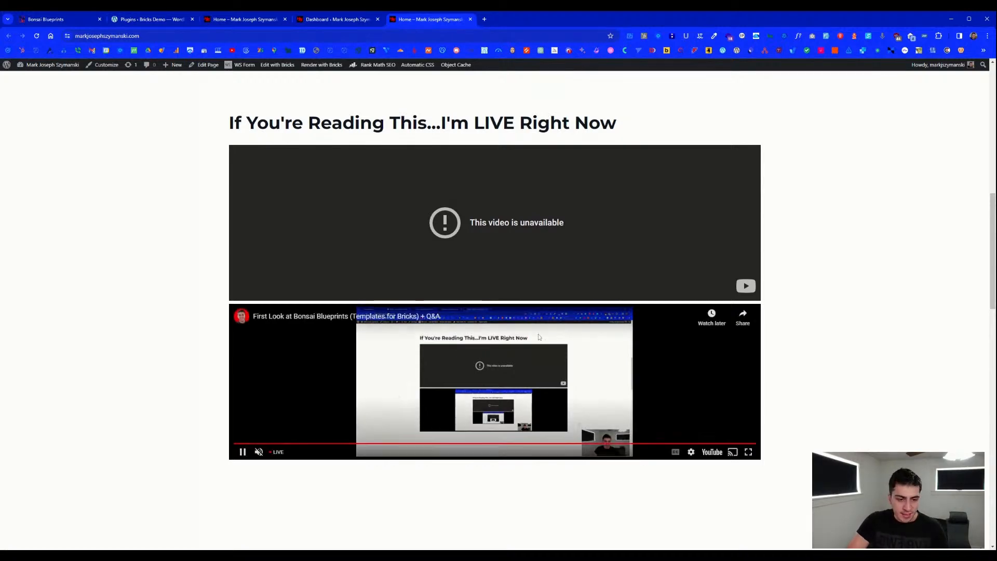
{"action": "left_click_drag", "start_coordinate": [469, 222], "coordinate": [607, 222]}
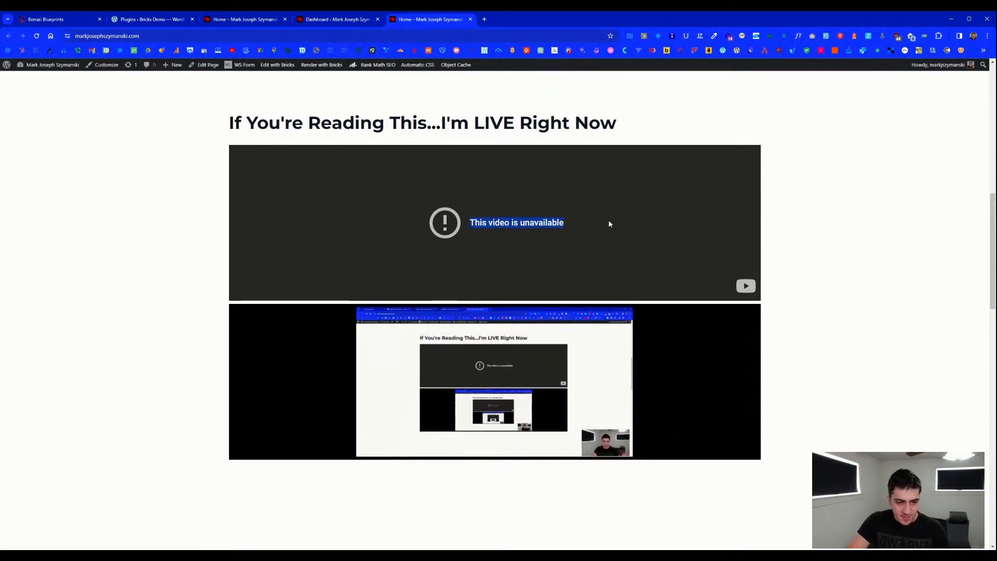
{"action": "left_click", "coordinate": [857, 225]}
{"action": "mouse_move", "coordinate": [471, 373]}
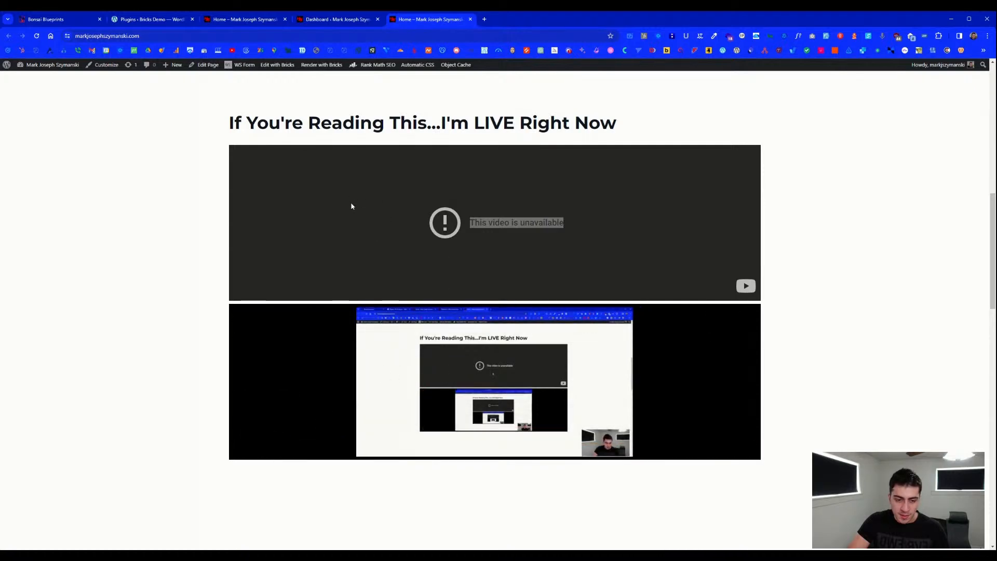
{"action": "mouse_move", "coordinate": [292, 400]}
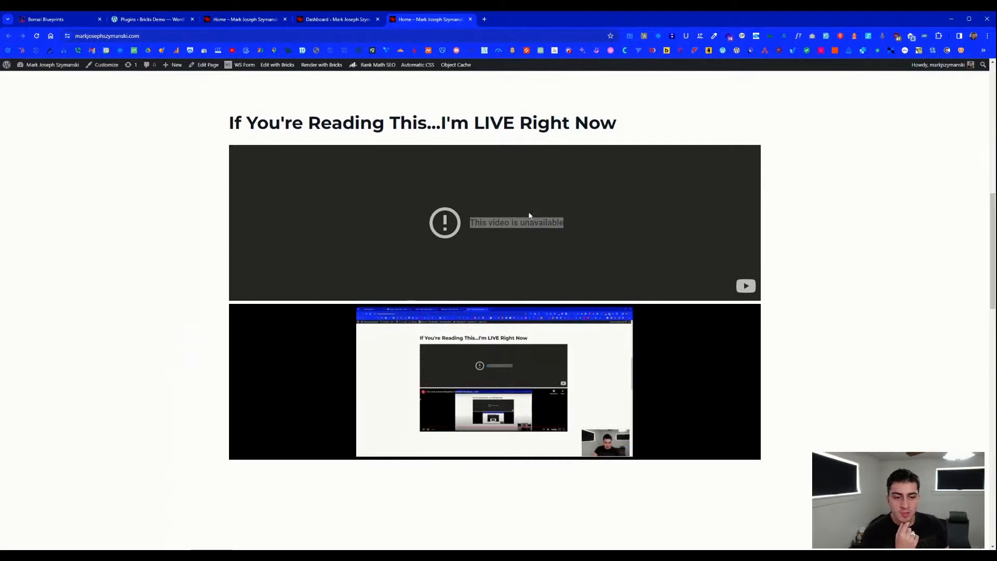
{"action": "left_click", "coordinate": [540, 223]}
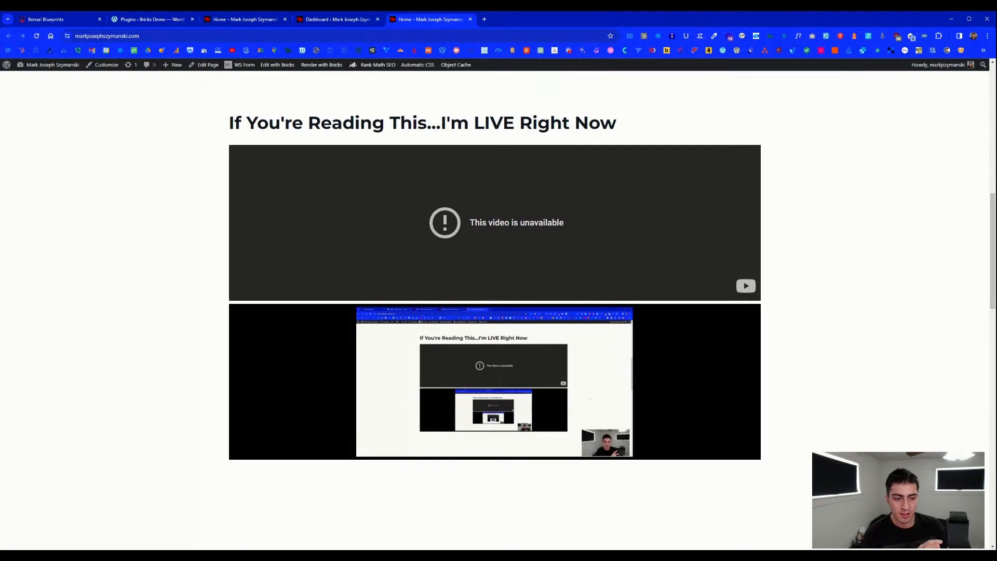
{"action": "left_click_drag", "start_coordinate": [567, 228], "coordinate": [453, 228]}
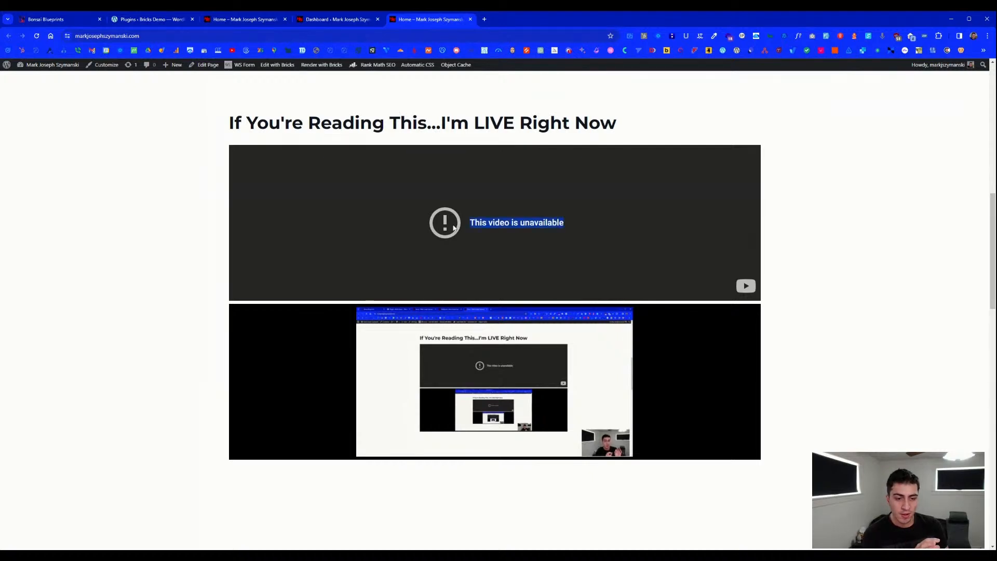
{"action": "left_click", "coordinate": [453, 227]}
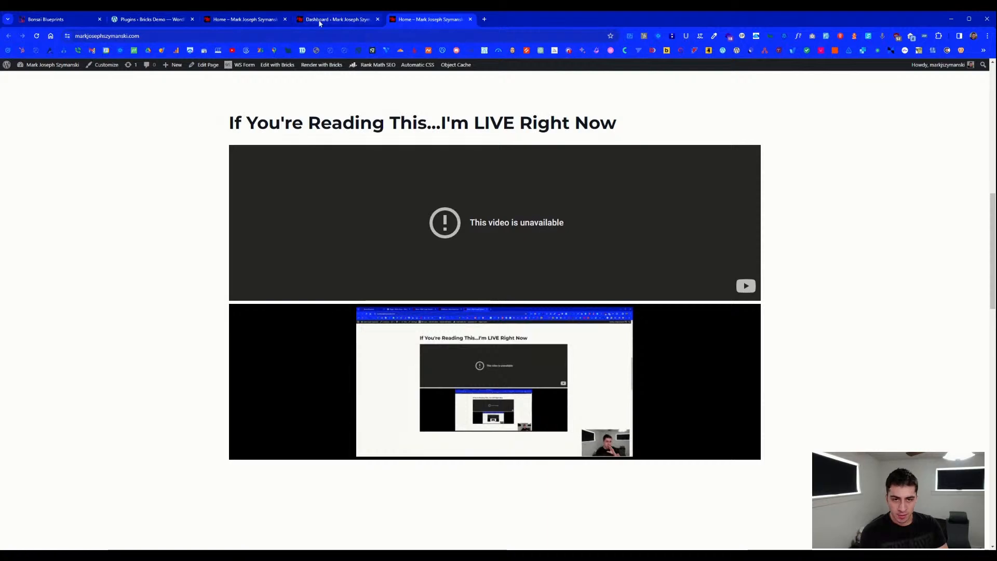
- Open the home page for editing in Bricks and rename the section holding the live videos as Live
{"action": "left_click", "coordinate": [279, 65]}
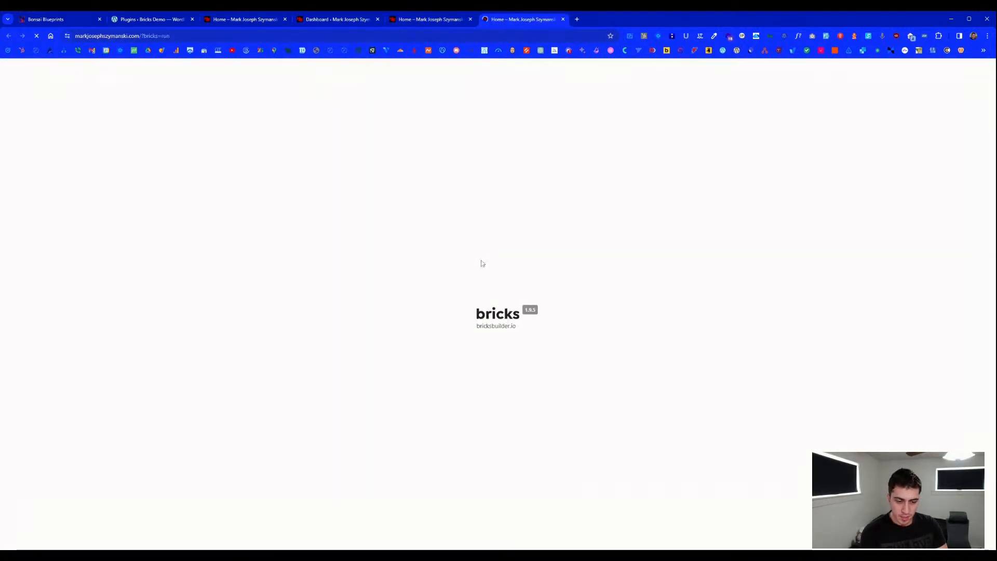
{"action": "scroll", "coordinate": [481, 305], "scroll_direction": "down", "scroll_amount": 5}
{"action": "scroll", "coordinate": [481, 304], "scroll_direction": "down", "scroll_amount": 7}
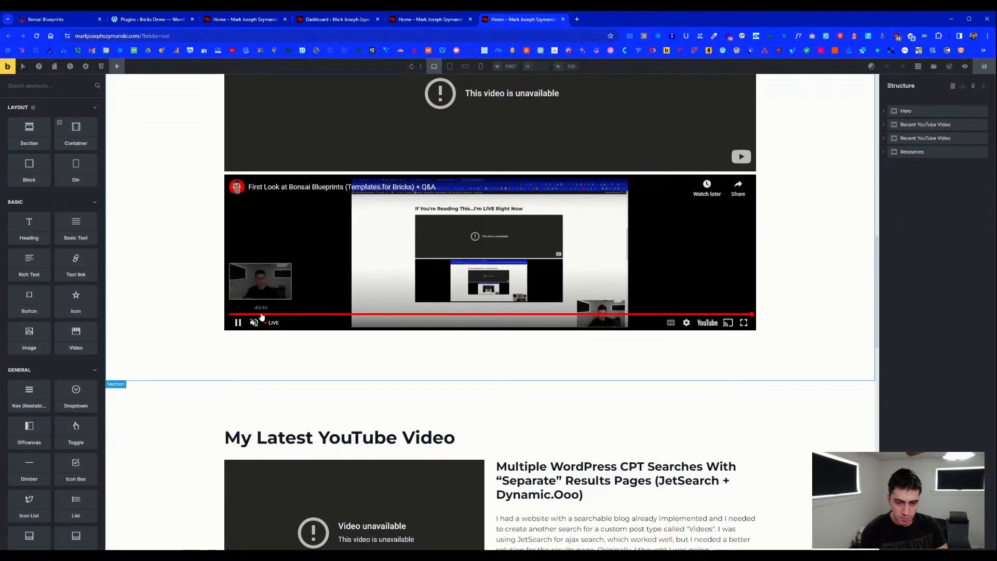
{"action": "scroll", "coordinate": [185, 278], "scroll_direction": "up", "scroll_amount": 3}
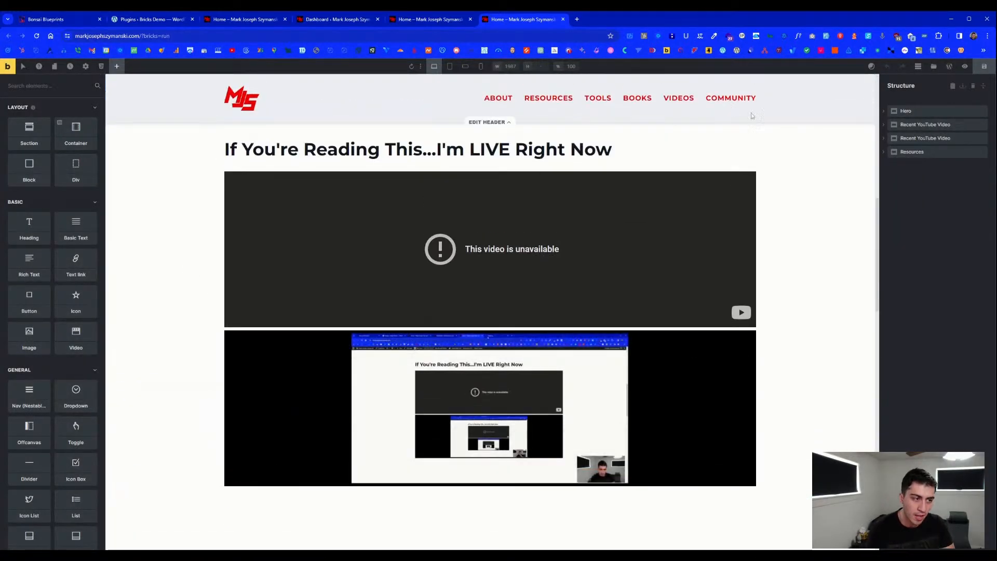
{"action": "left_click", "coordinate": [913, 124]}
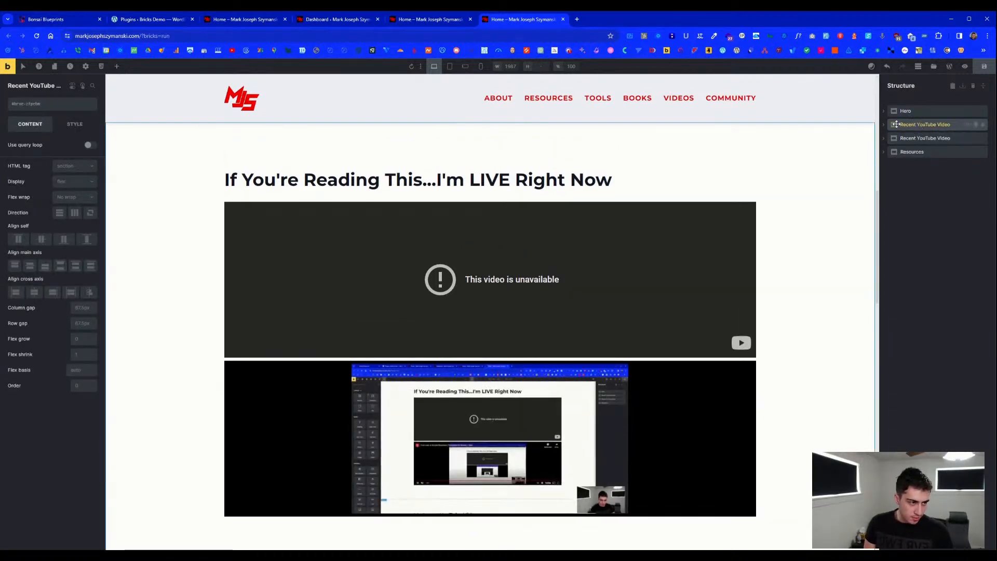
{"action": "double_click", "coordinate": [918, 124]}
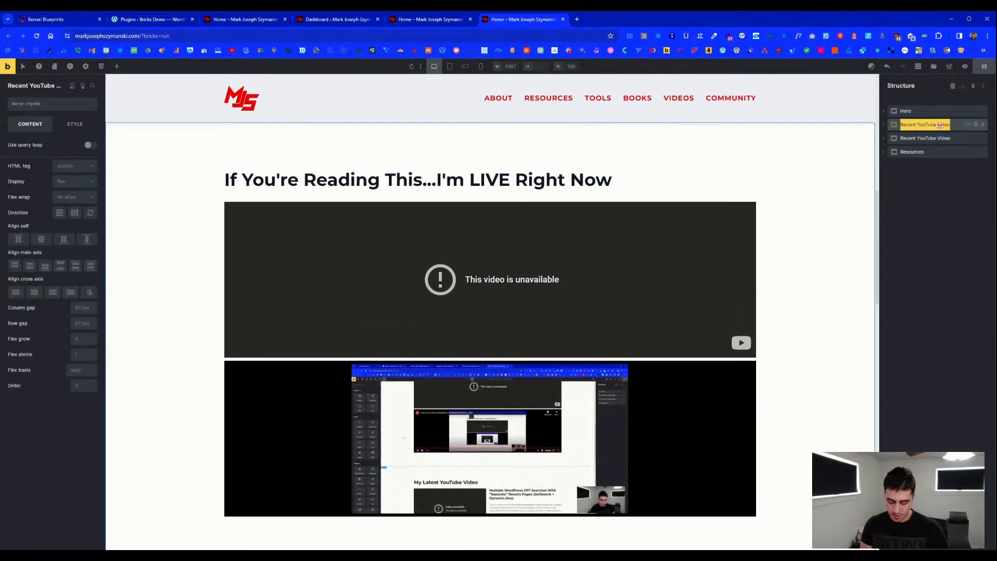
{"action": "type", "text": "Live"}
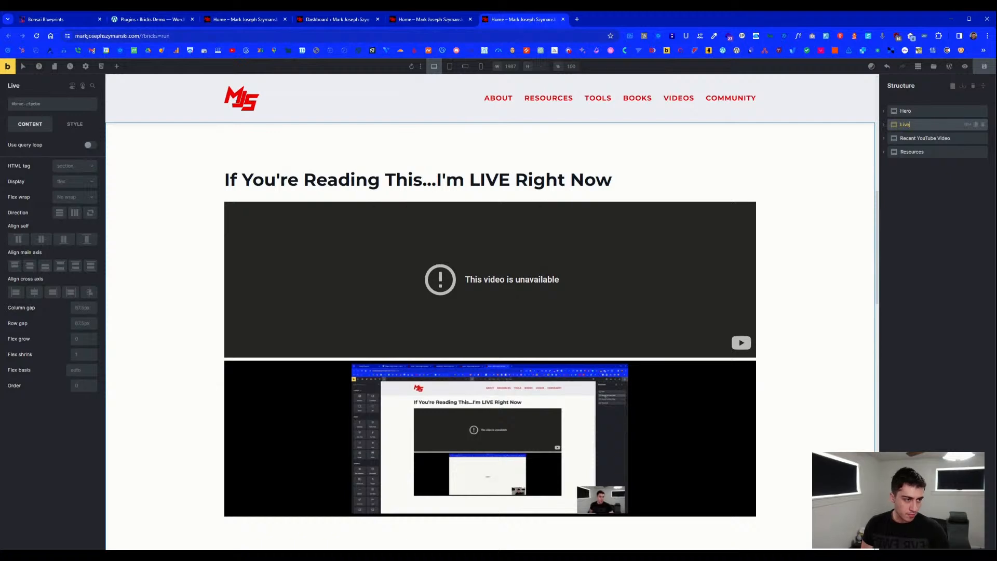
- Set the height of both live-video iframes in the Live section's Code element to 600px
{"action": "left_click", "coordinate": [884, 125]}
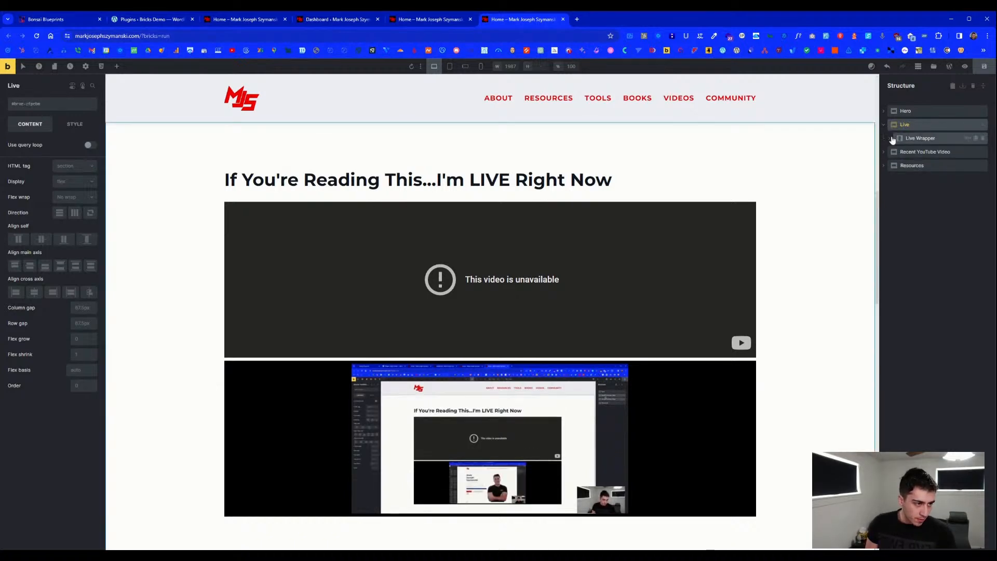
{"action": "left_click", "coordinate": [889, 139]}
{"action": "left_click", "coordinate": [924, 152]}
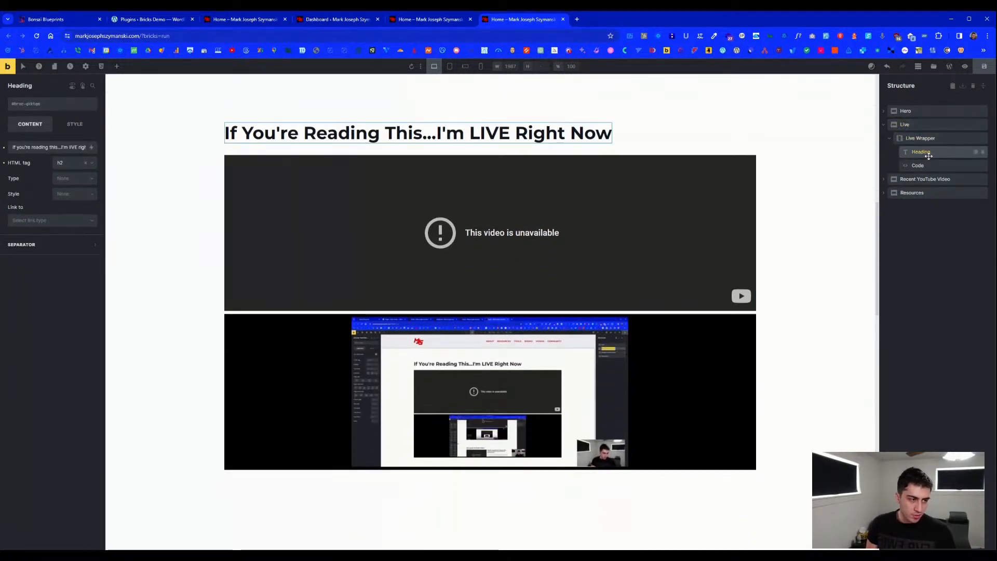
{"action": "left_click", "coordinate": [924, 165]}
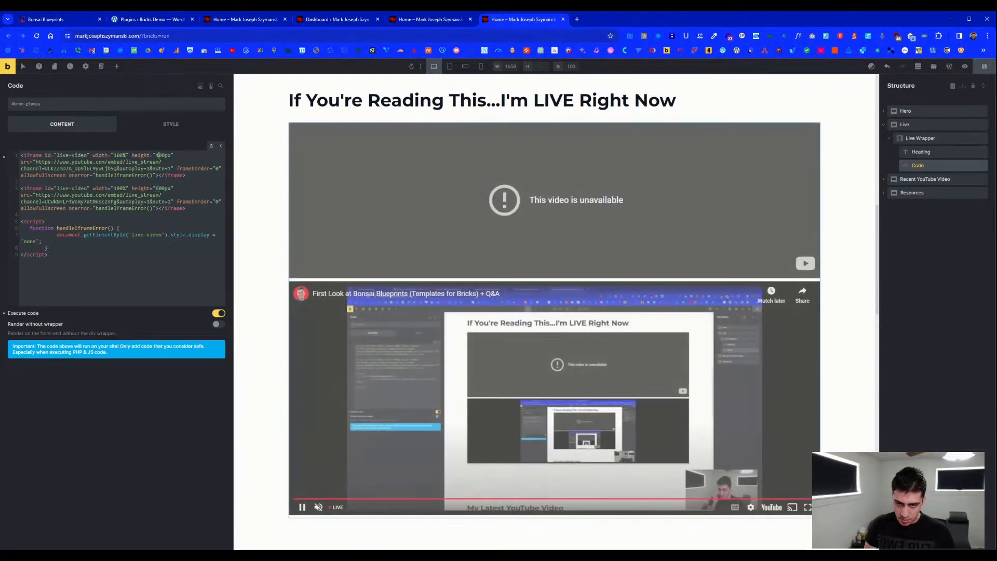
{"action": "left_click", "coordinate": [159, 156]}
{"action": "key", "text": "BackSpace"}
{"action": "type", "text": "6"}
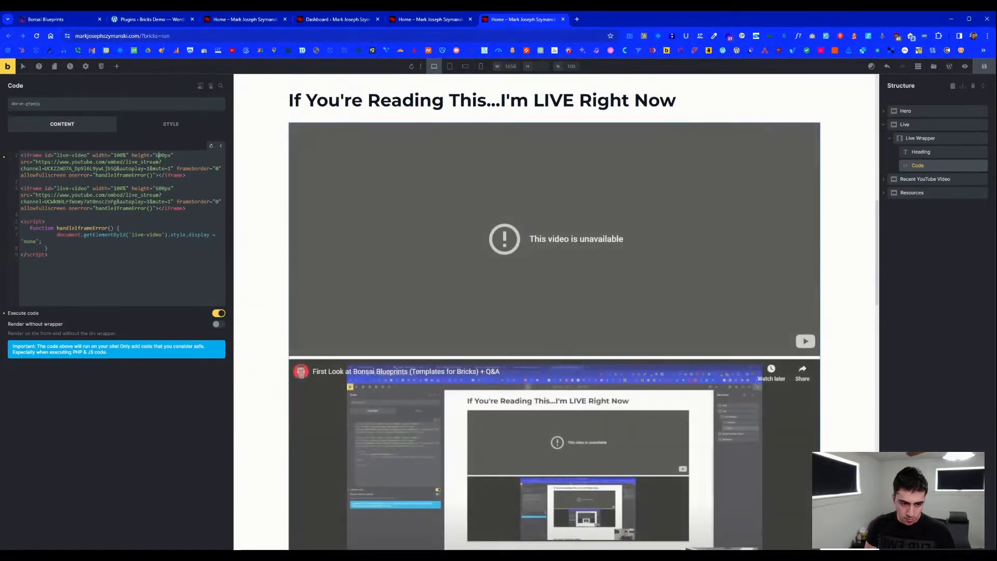
{"action": "scroll", "coordinate": [256, 222], "scroll_direction": "down", "scroll_amount": 1}
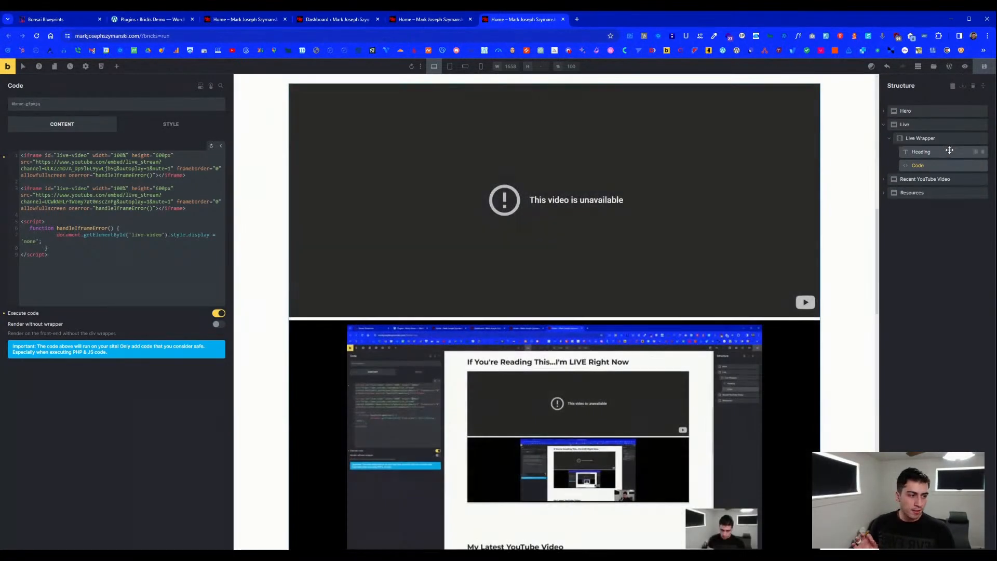
- Examine the first iframe's YouTube live_stream embed URL in the Live section's Code element, highlighting the full address
{"action": "left_click", "coordinate": [940, 155]}
{"action": "left_click", "coordinate": [937, 165]}
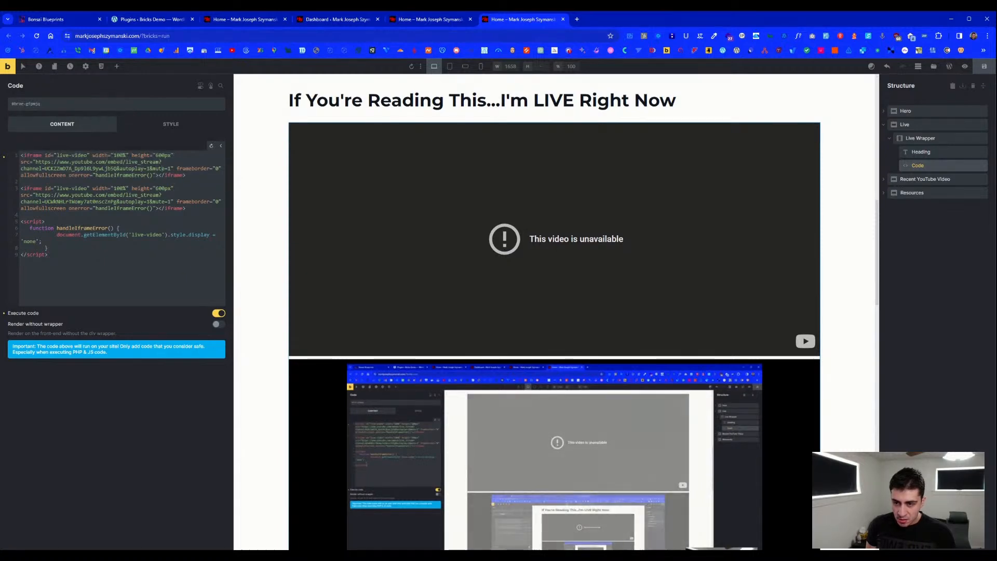
{"action": "left_click_drag", "start_coordinate": [36, 162], "coordinate": [122, 162]}
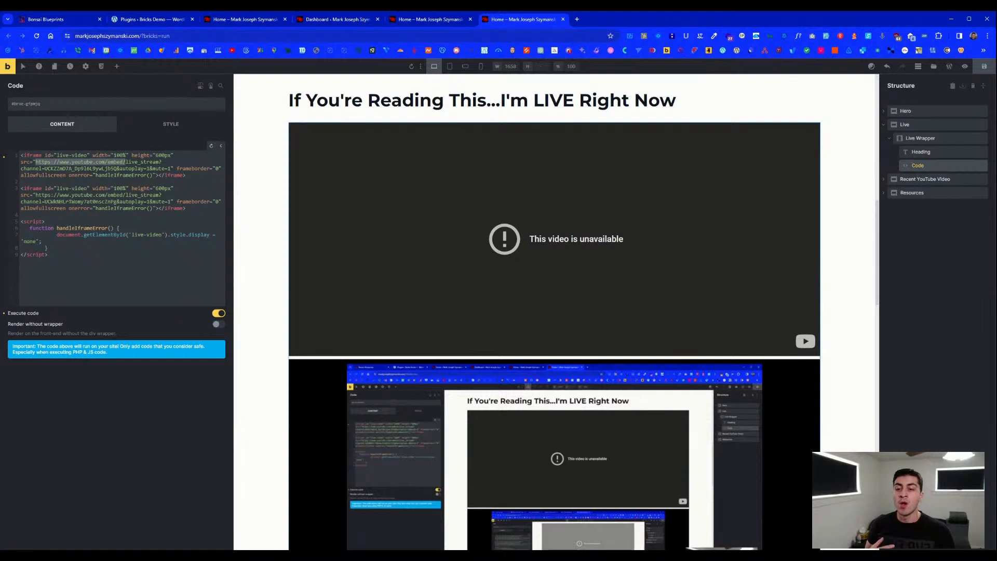
{"action": "left_click_drag", "start_coordinate": [170, 168], "coordinate": [38, 162]}
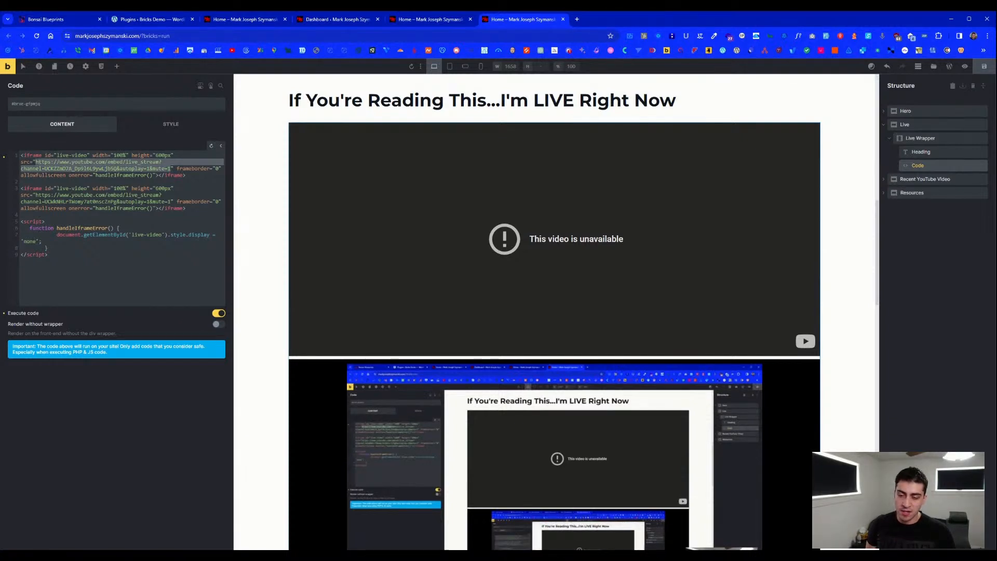